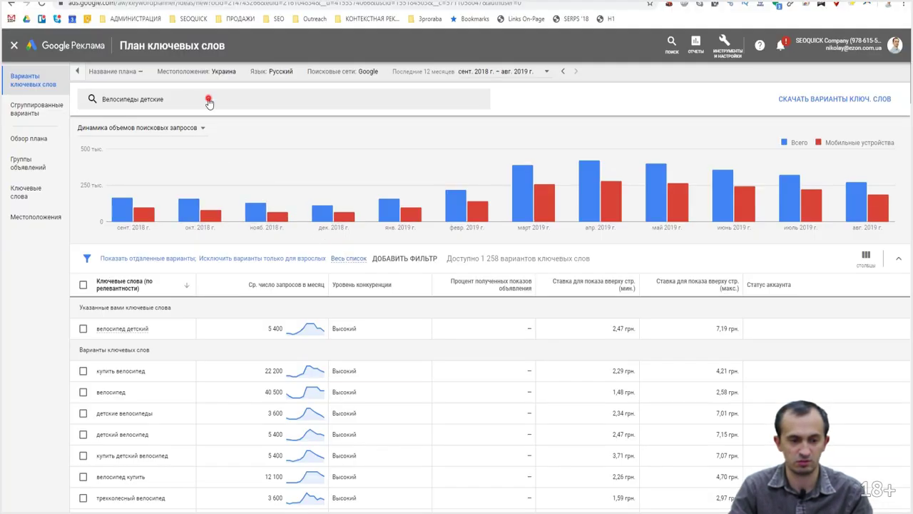
Add "Велосипеды горные" to the keyword search alongside "Велосипеды детские"
{"action": "left_click", "coordinate": [209, 100]}
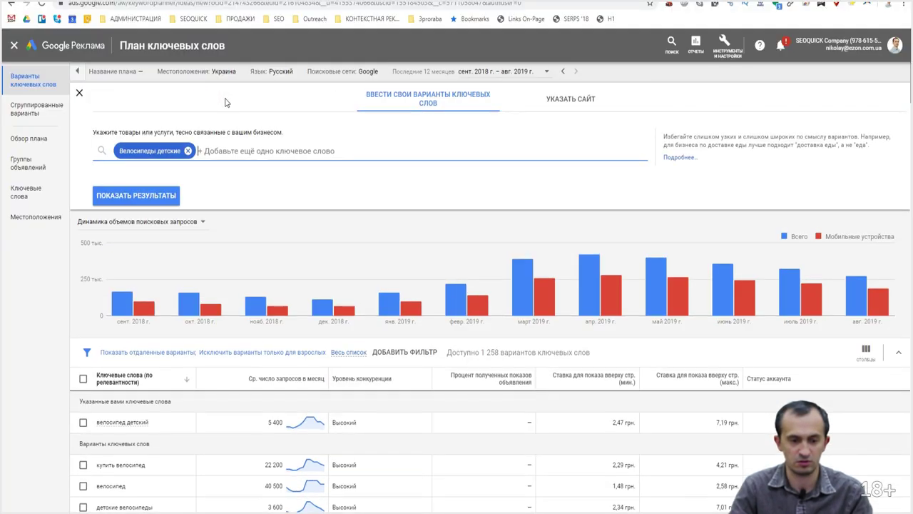
{"action": "type", "text": "Велосипеды горные"}
{"action": "key", "text": "Return"}
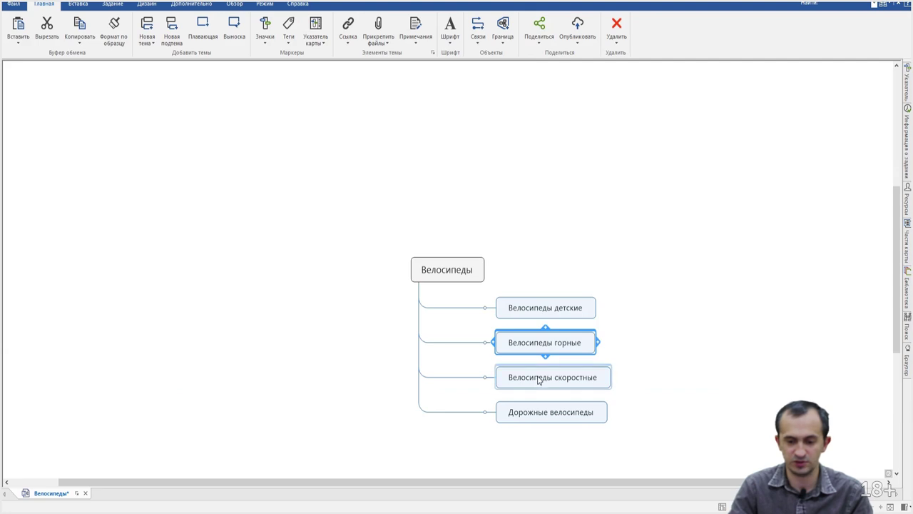
Copy "Велосипеды скоростные" from the mind map and add it as another keyword in the Google Ads search
{"action": "double_click", "coordinate": [537, 376]}
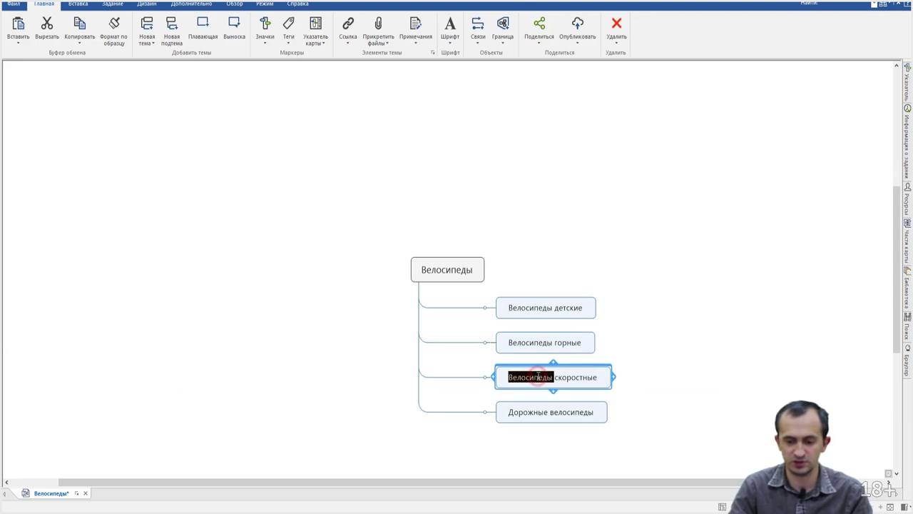
{"action": "left_click", "coordinate": [591, 376]}
{"action": "left_click_drag", "start_coordinate": [597, 376], "coordinate": [505, 371]}
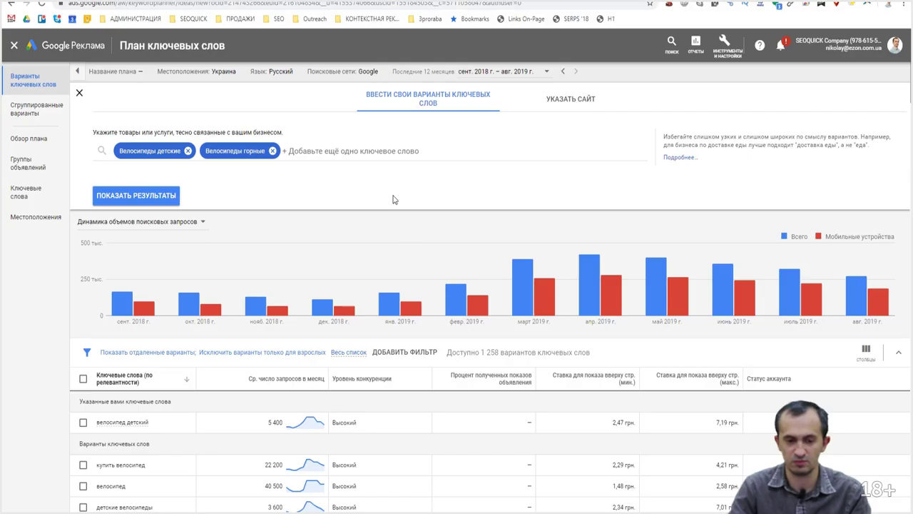
{"action": "type", "text": "Велосипеды скоростные"}
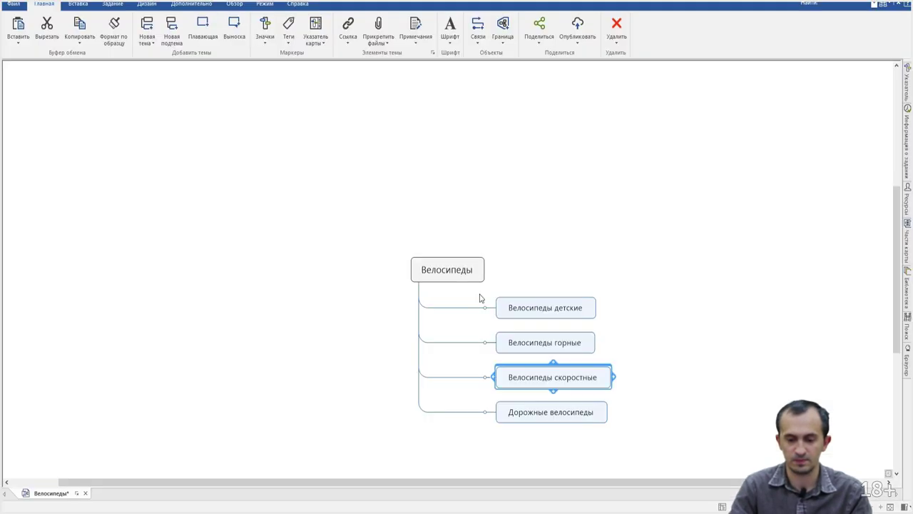
Copy "Дорожные велосипеды" from the mind map into the Google Ads keyword search and show results for all four keywords
{"action": "left_click", "coordinate": [554, 411]}
{"action": "left_click", "coordinate": [570, 411]}
{"action": "key", "text": "ctrl+c"}
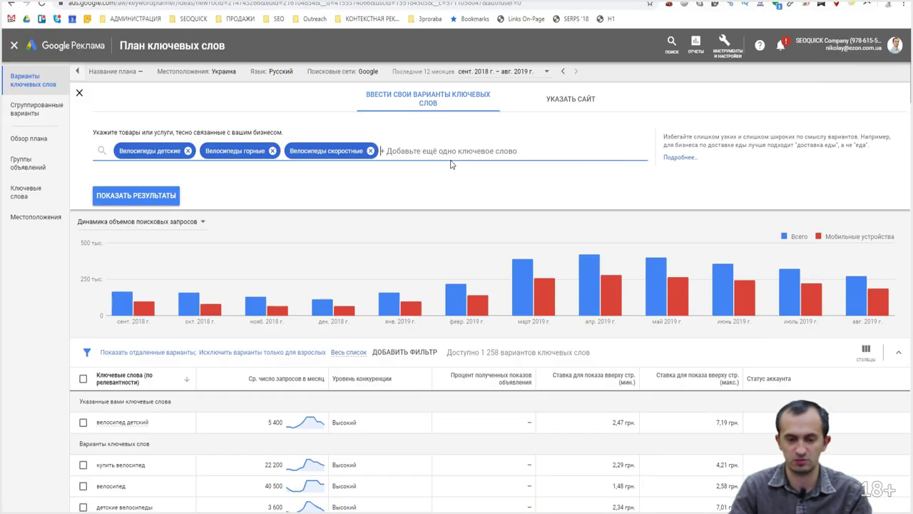
{"action": "key", "text": "ctrl+v"}
{"action": "key", "text": "Return"}
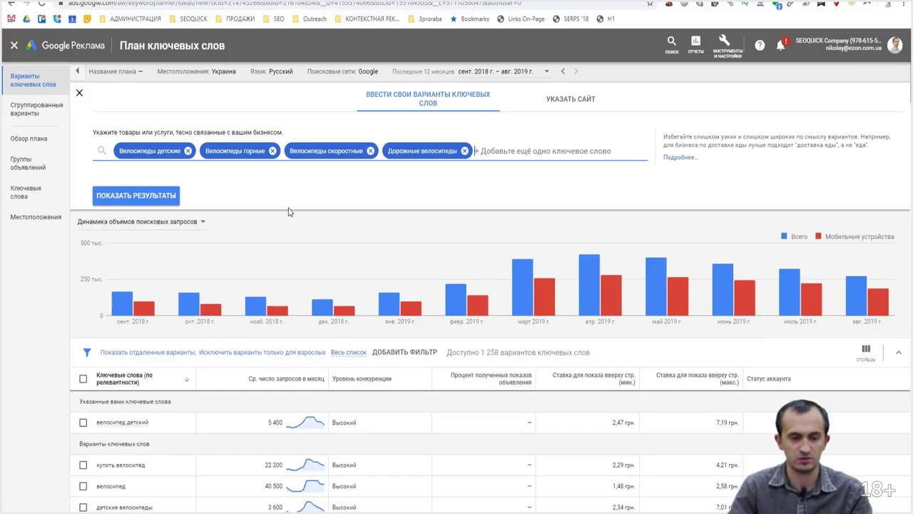
{"action": "left_click", "coordinate": [138, 195]}
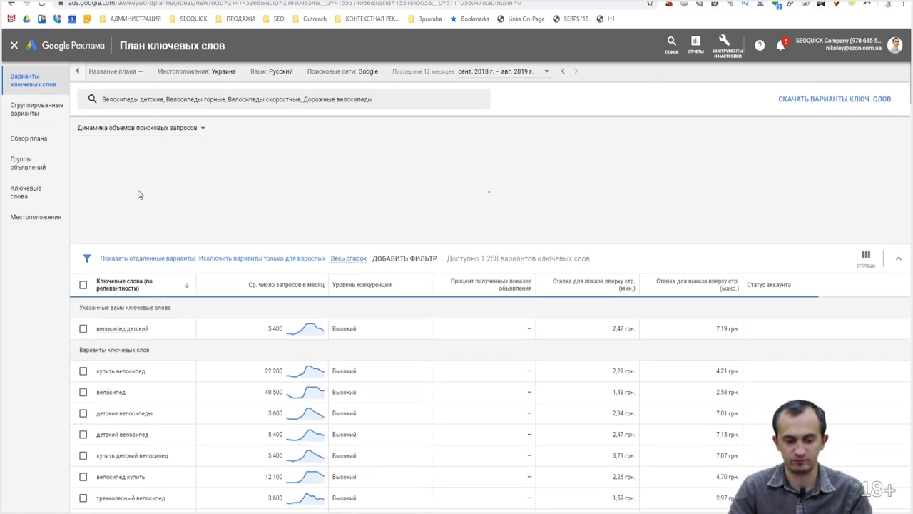
Look through the keyword ideas for the four bicycle phrases and download the list
{"action": "scroll", "coordinate": [321, 305], "scroll_direction": "down", "scroll_amount": 10}
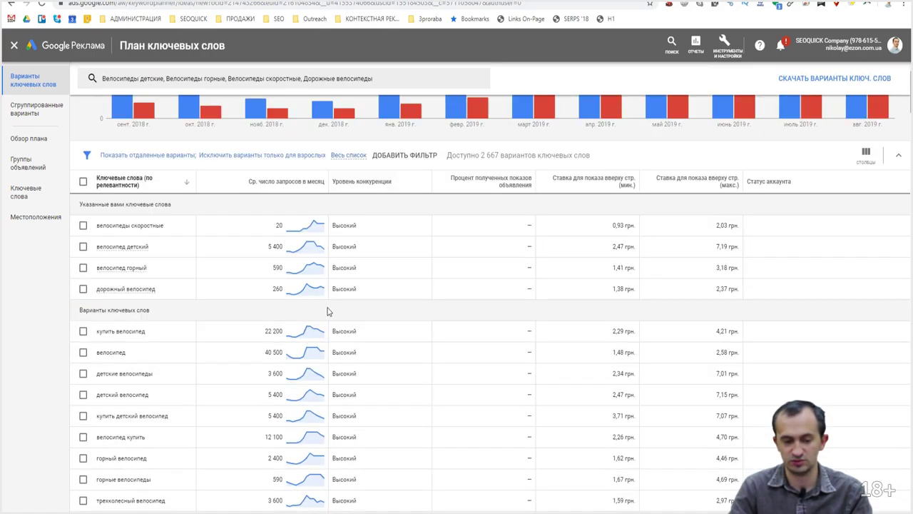
{"action": "scroll", "coordinate": [342, 315], "scroll_direction": "down", "scroll_amount": 5}
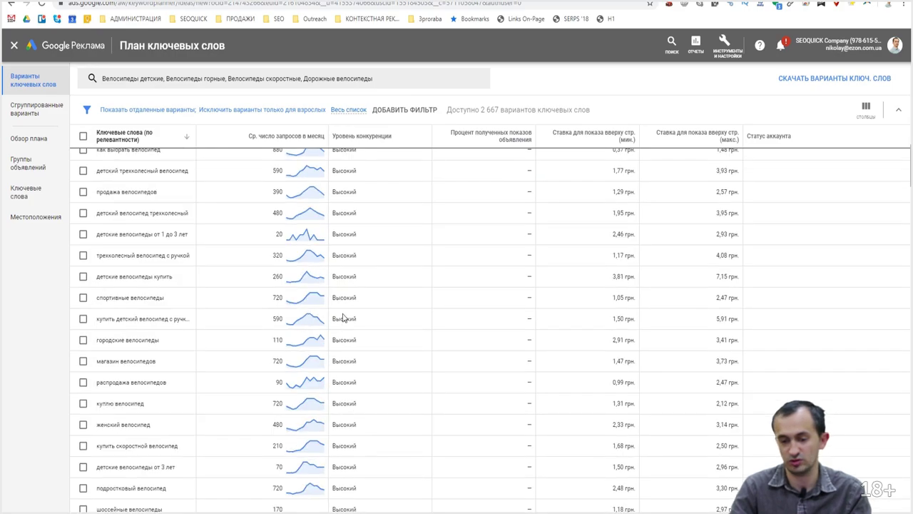
{"action": "scroll", "coordinate": [341, 317], "scroll_direction": "up", "scroll_amount": 15}
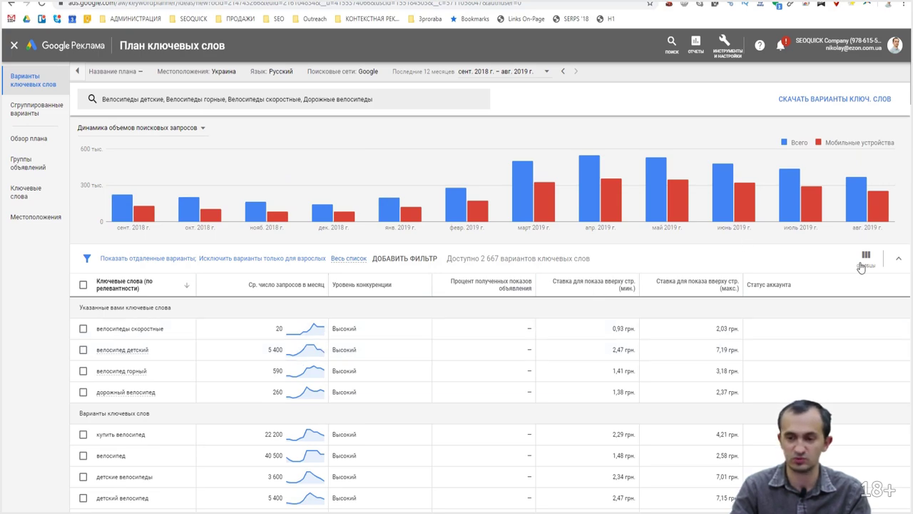
{"action": "left_click", "coordinate": [855, 98]}
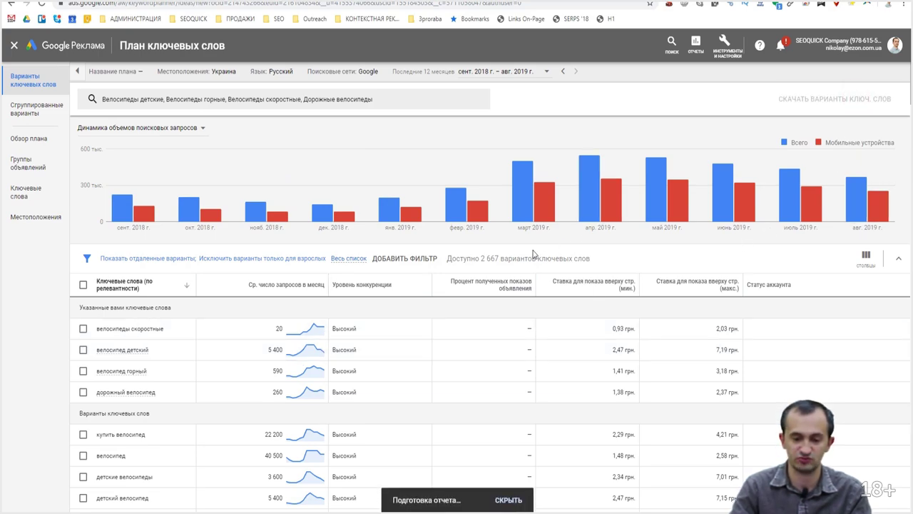
View the search breakdown by platform, and return the chart to the search volume trend
{"action": "left_click", "coordinate": [203, 129]}
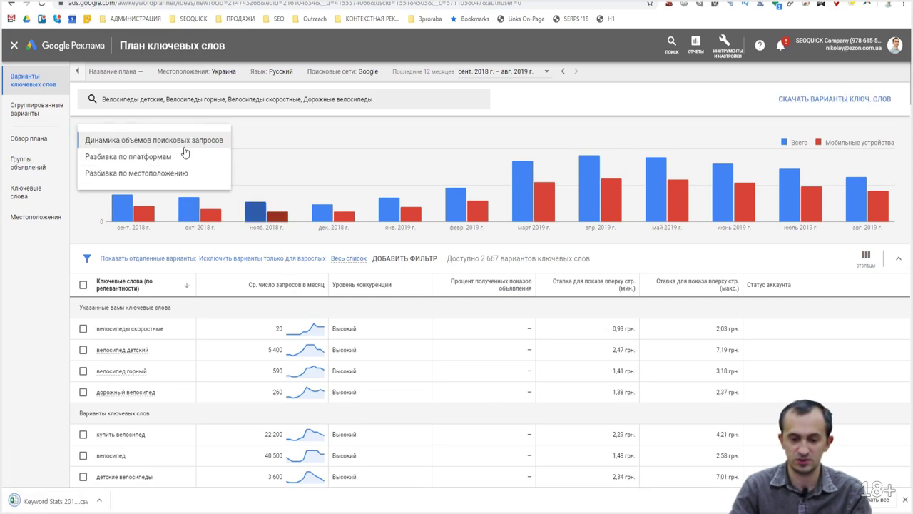
{"action": "left_click", "coordinate": [221, 157]}
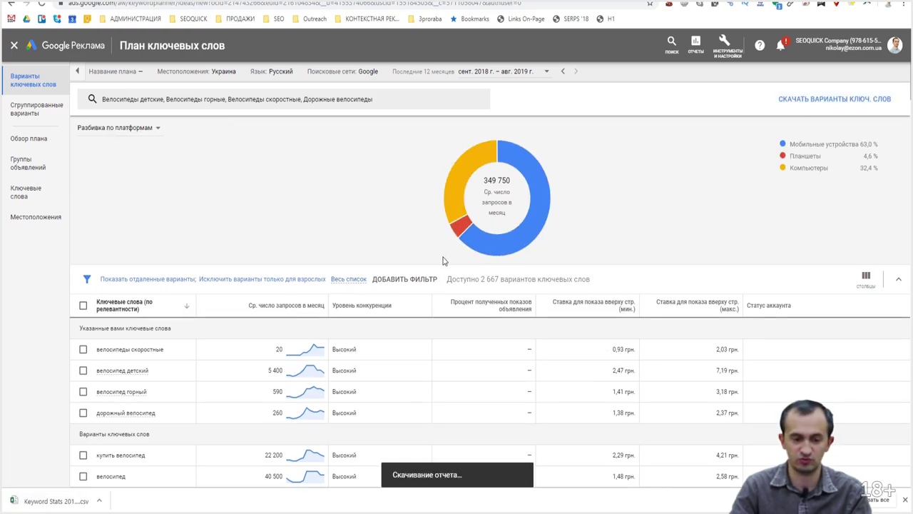
{"action": "scroll", "coordinate": [437, 327], "scroll_direction": "down", "scroll_amount": 2}
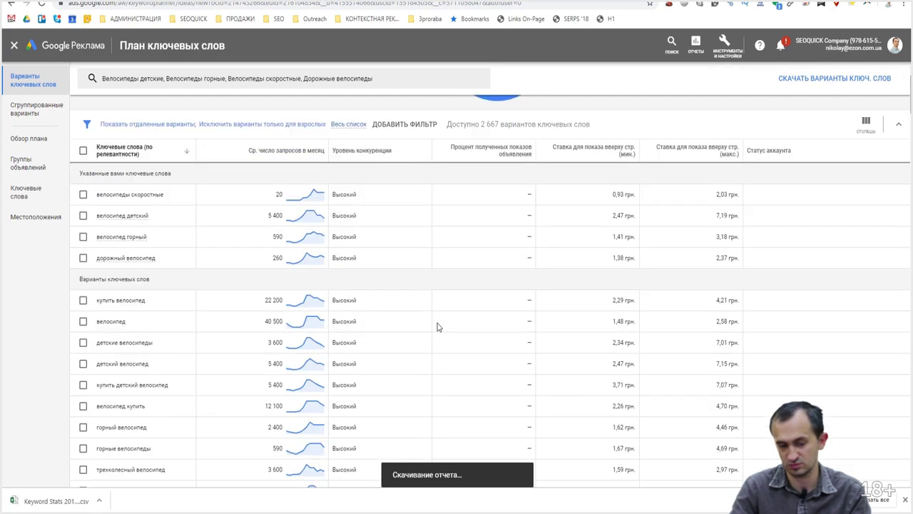
{"action": "scroll", "coordinate": [145, 116], "scroll_direction": "up", "scroll_amount": 2}
{"action": "left_click", "coordinate": [157, 127]}
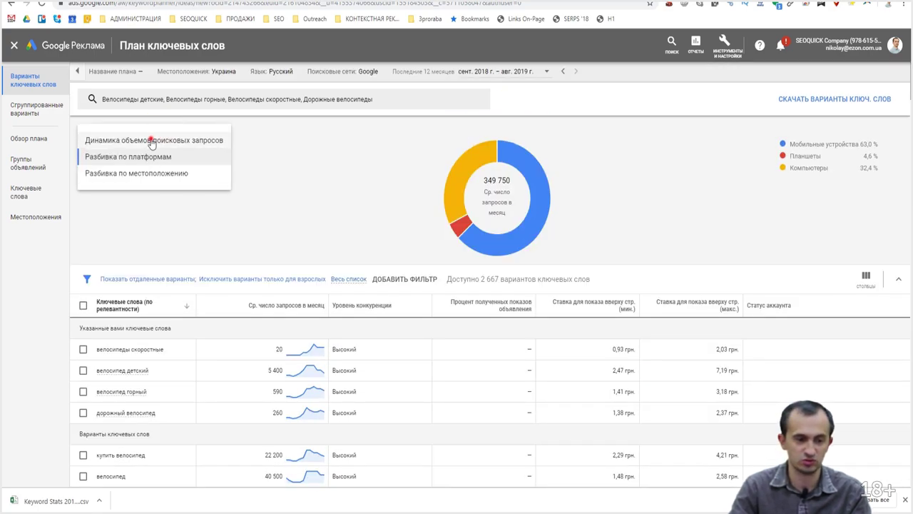
{"action": "left_click", "coordinate": [151, 141]}
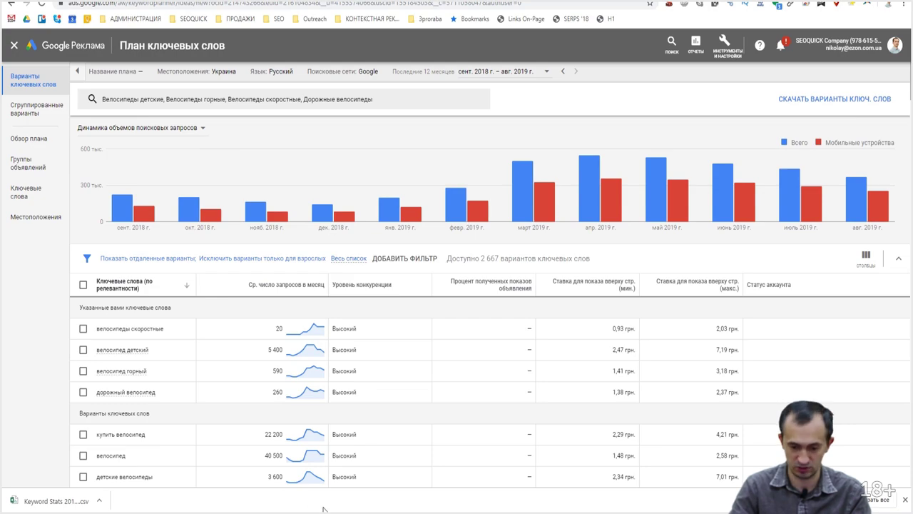
Open the downloaded Keyword Stats CSV in Excel and widen the Keyword column to show full phrases
{"action": "left_click", "coordinate": [79, 499]}
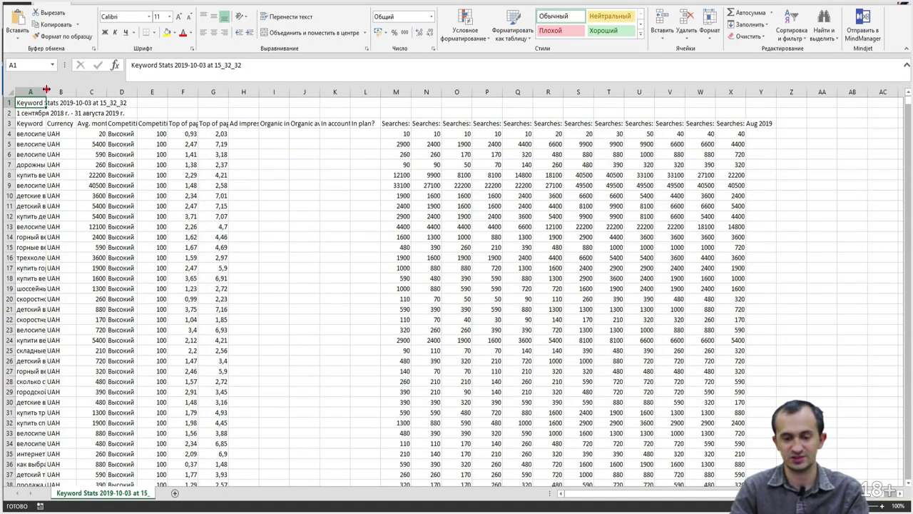
{"action": "left_click", "coordinate": [248, 205]}
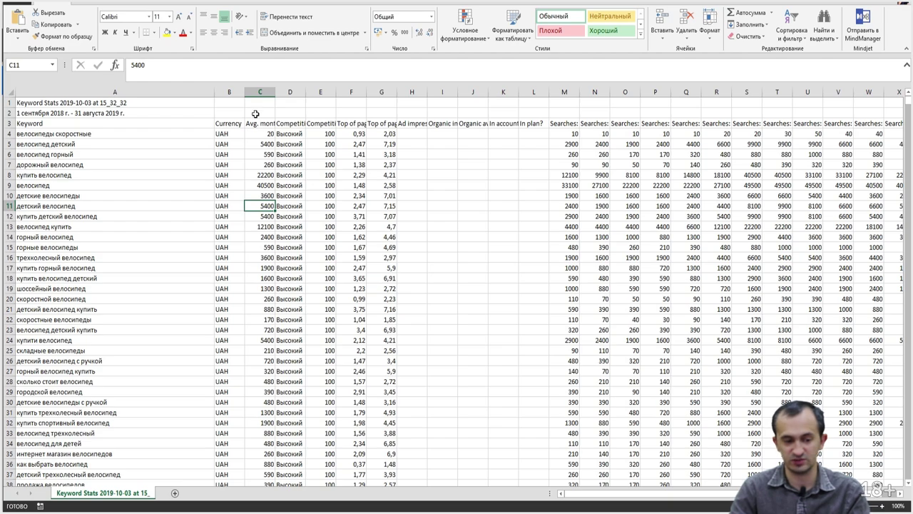
Select the table from header row 3 down to the last record and turn on filtering for it
{"action": "left_click", "coordinate": [9, 124]}
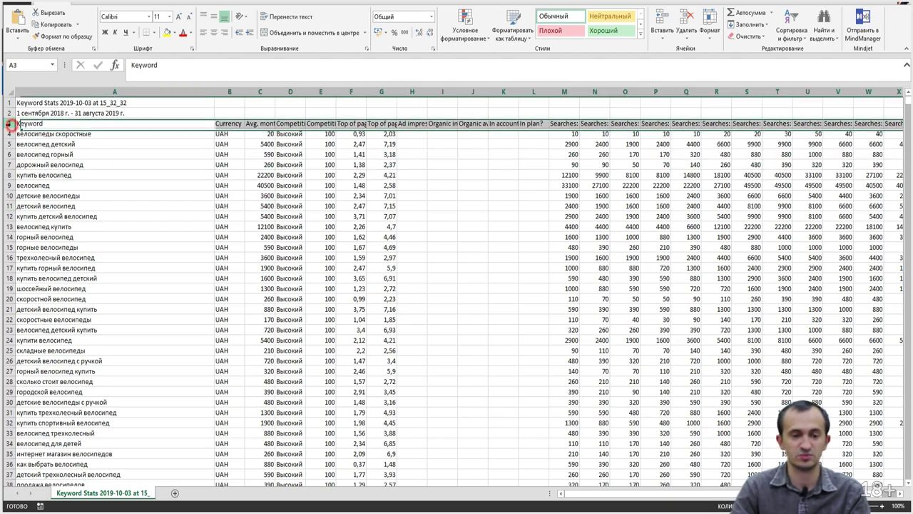
{"action": "key", "text": "ctrl+shift+Down"}
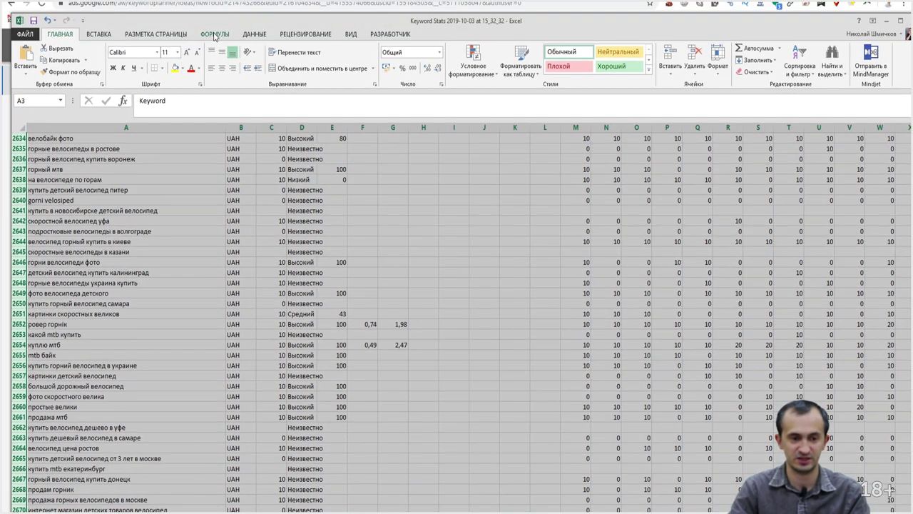
{"action": "left_click", "coordinate": [214, 33]}
{"action": "left_click", "coordinate": [254, 33]}
{"action": "left_click", "coordinate": [320, 63]}
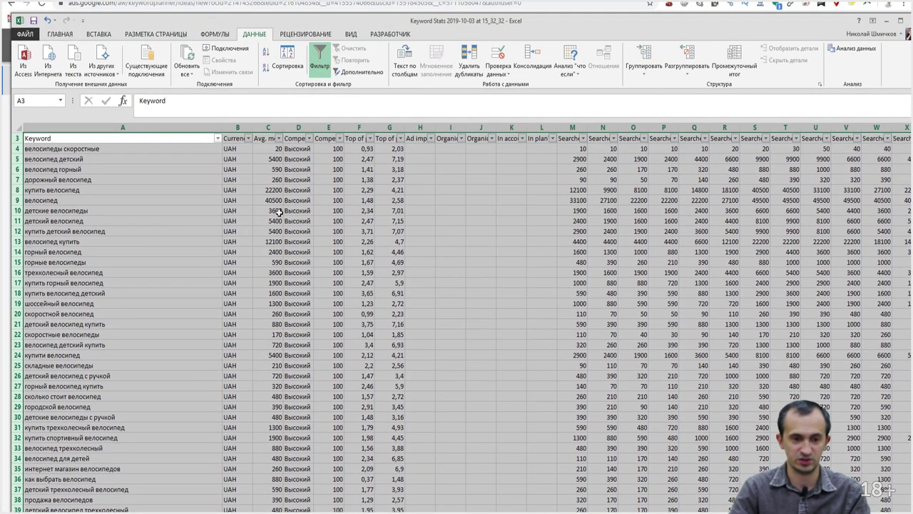
Widen the Currency column to make room for longer text
{"action": "double_click", "coordinate": [253, 126]}
{"action": "left_click", "coordinate": [341, 208]}
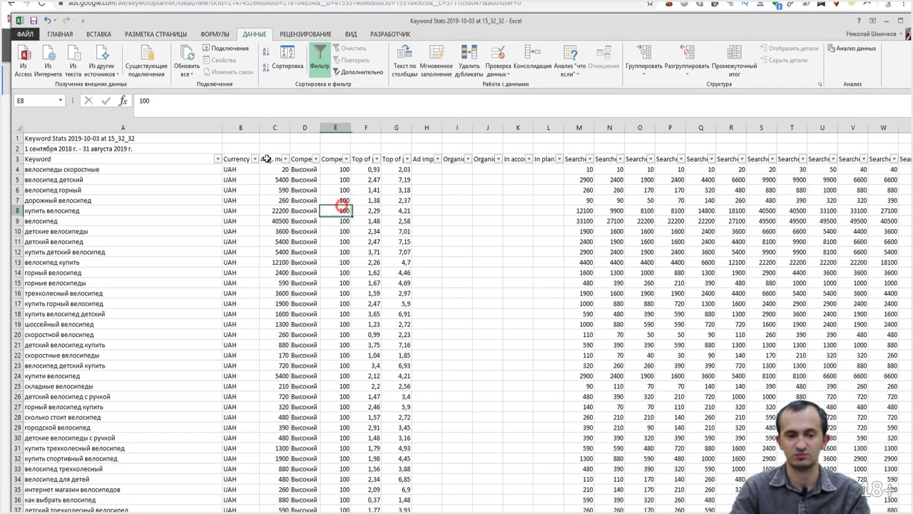
{"action": "left_click_drag", "start_coordinate": [255, 132], "coordinate": [321, 132]}
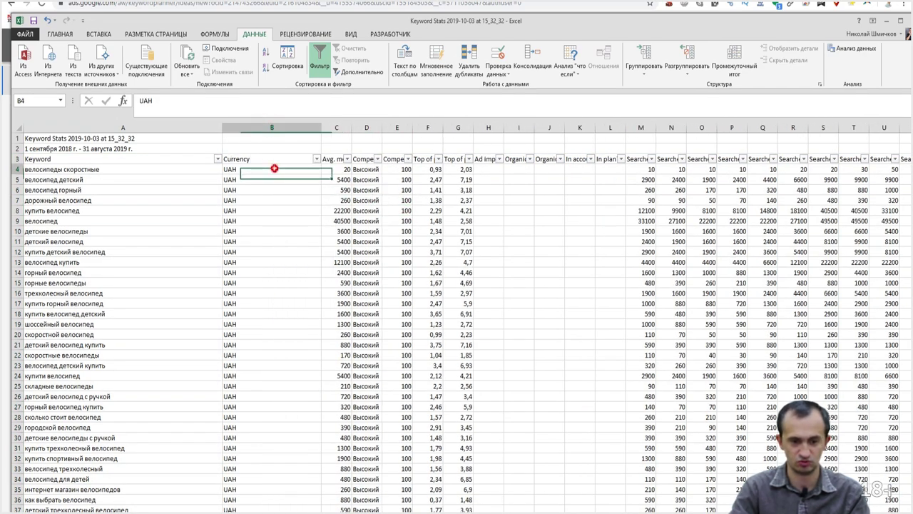
Clear the contents of the Currency column and enter "Группа" as its header in row 3
{"action": "left_click", "coordinate": [271, 127]}
{"action": "key", "text": "Delete"}
{"action": "key", "text": "Down"}
{"action": "key", "text": "Down"}
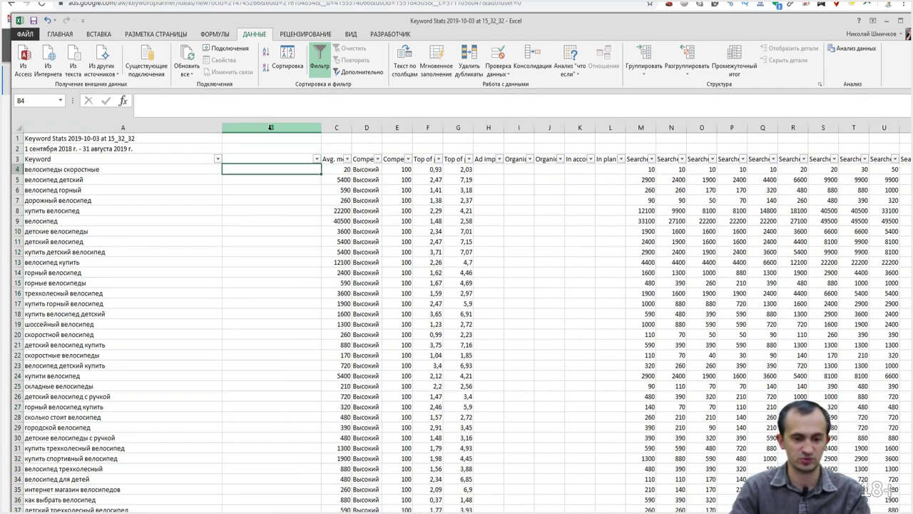
{"action": "type", "text": "НГ"}
{"action": "key", "text": "BackSpace"}
{"action": "key", "text": "BackSpace"}
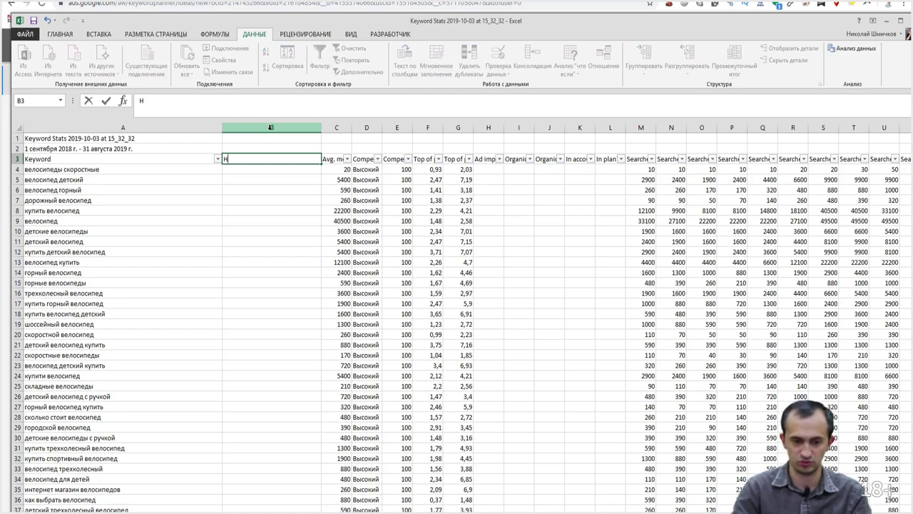
{"action": "type", "text": "Группа"}
{"action": "key", "text": "Return"}
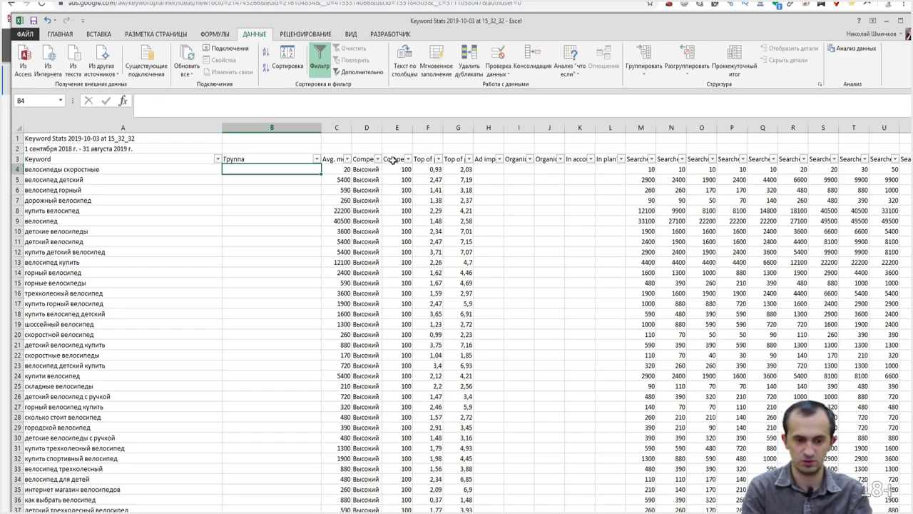
Sort the table by average monthly searches from largest to smallest
{"action": "left_click", "coordinate": [347, 158]}
{"action": "left_click", "coordinate": [331, 183]}
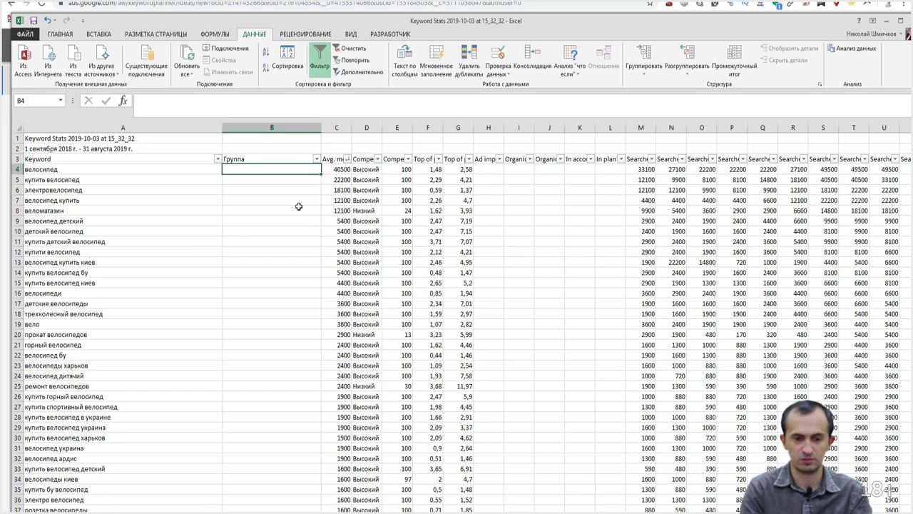
{"action": "left_click", "coordinate": [224, 200]}
Filter the Keyword column to phrases containing "детс"
{"action": "left_click", "coordinate": [217, 158]}
{"action": "left_click", "coordinate": [153, 247]}
{"action": "type", "text": "ве"}
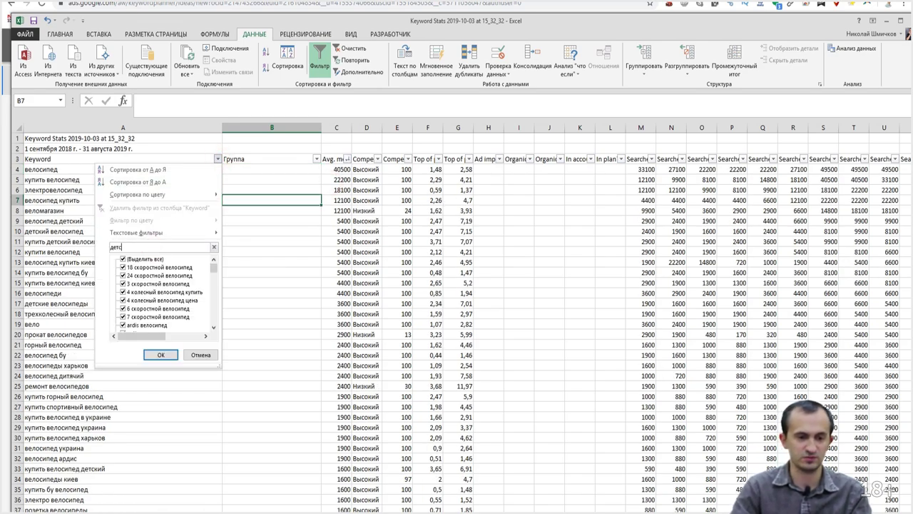
{"action": "key", "text": "Return"}
Enter "Детские велосипеды" in the first filtered row of the Группа column and fill it down to row 2506
{"action": "left_click", "coordinate": [293, 171]}
{"action": "type", "text": "Детский велосипеды"}
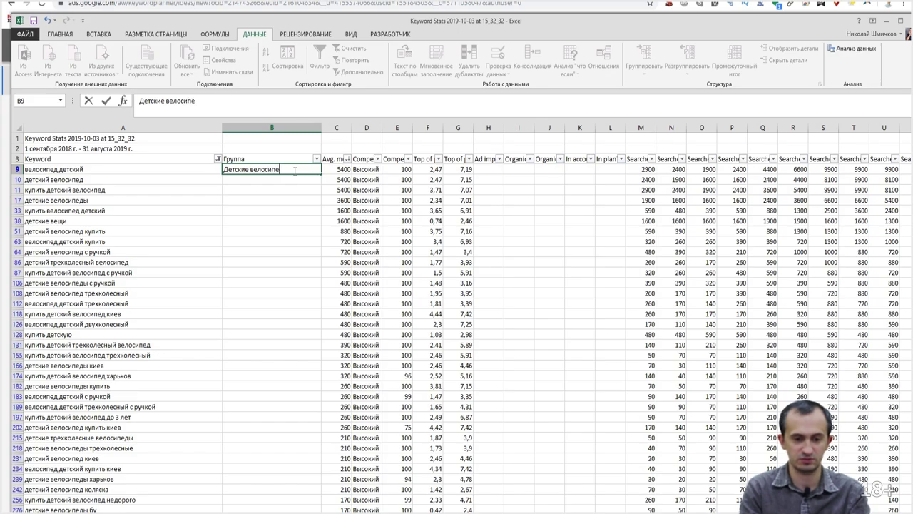
{"action": "key", "text": "Return"}
{"action": "left_click", "coordinate": [295, 173]}
{"action": "left_click_drag", "start_coordinate": [321, 176], "coordinate": [314, 264]}
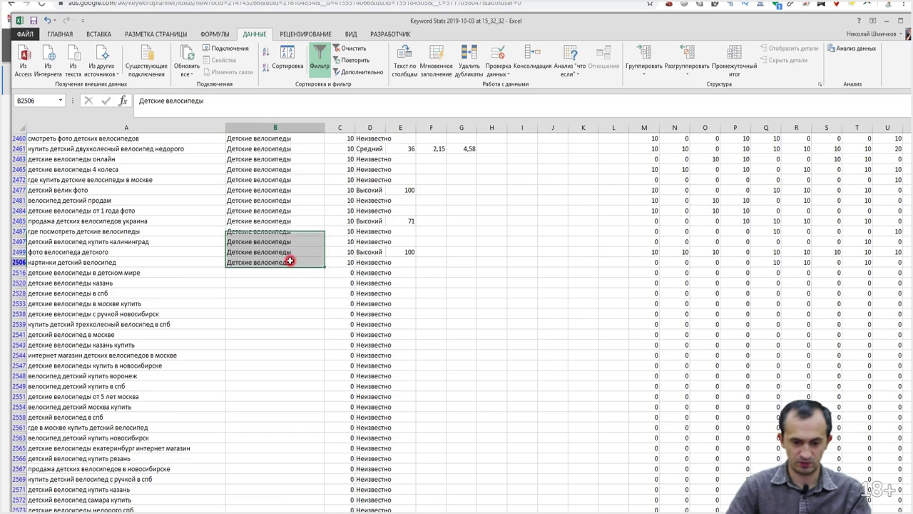
{"action": "key", "text": "ctrl+Up"}
{"action": "key", "text": "Down"}
{"action": "key", "text": "Down"}
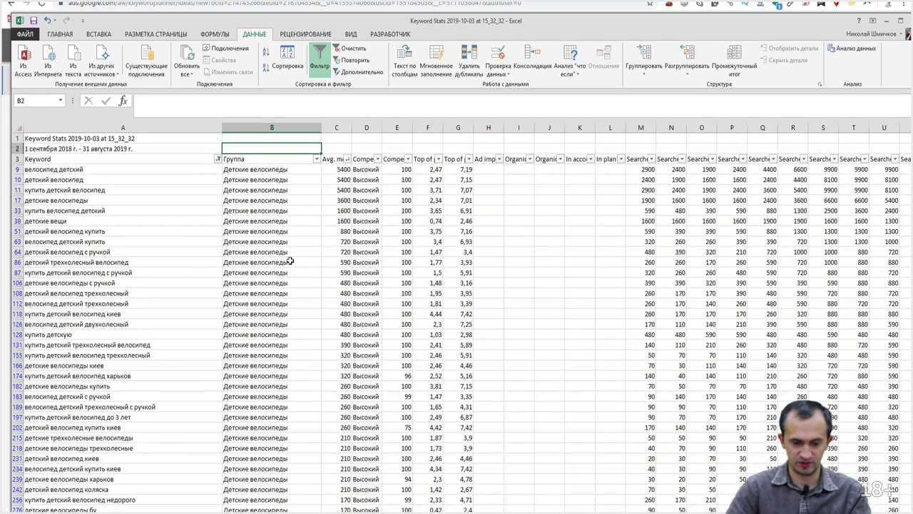
{"action": "key", "text": "Right"}
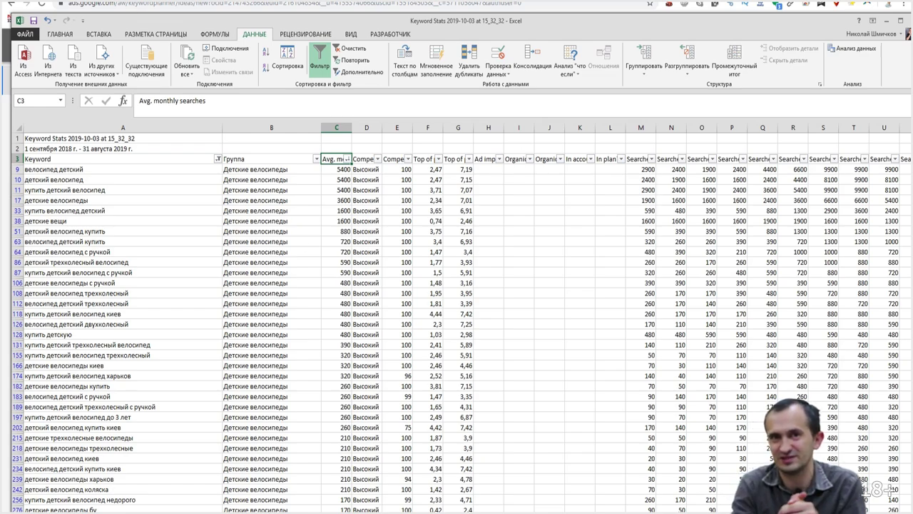
Search Google in a new browser tab for allintitle:"велосипеды детские"
{"action": "key", "text": "ctrl+t"}
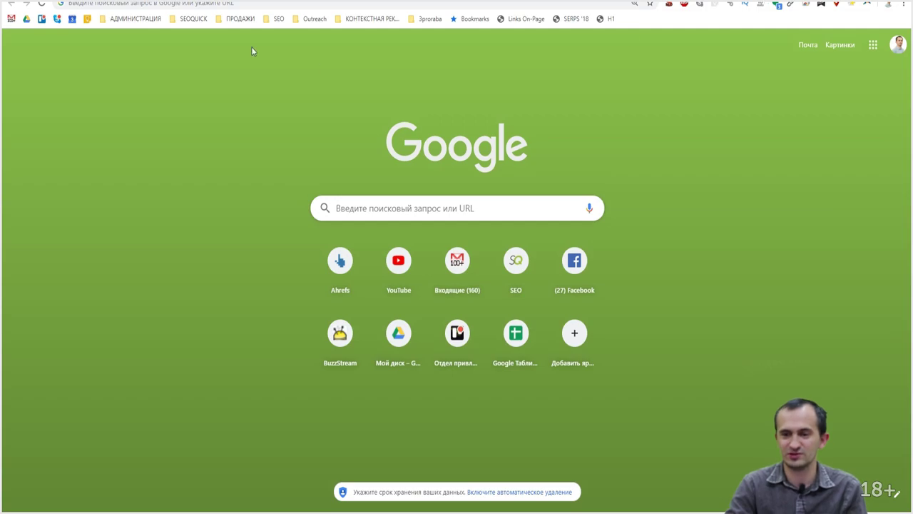
{"action": "left_click", "coordinate": [251, 9]}
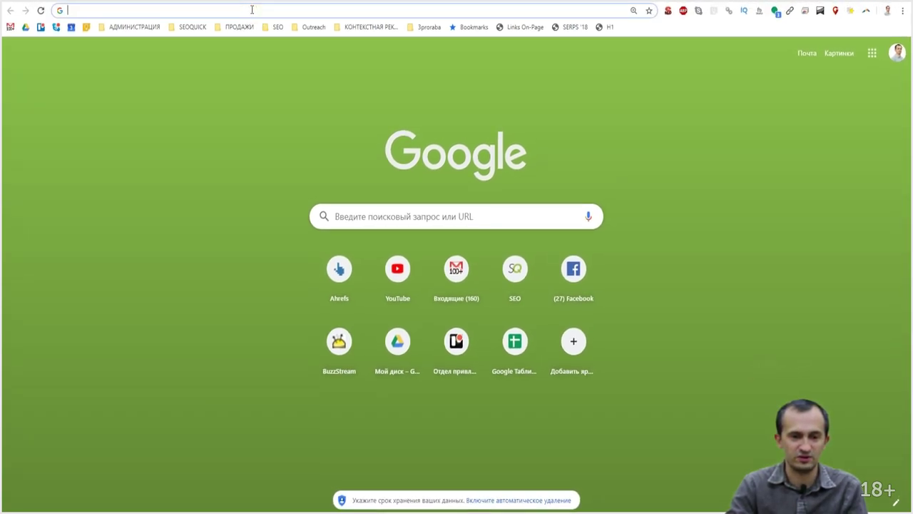
{"action": "type", "text": "allin"}
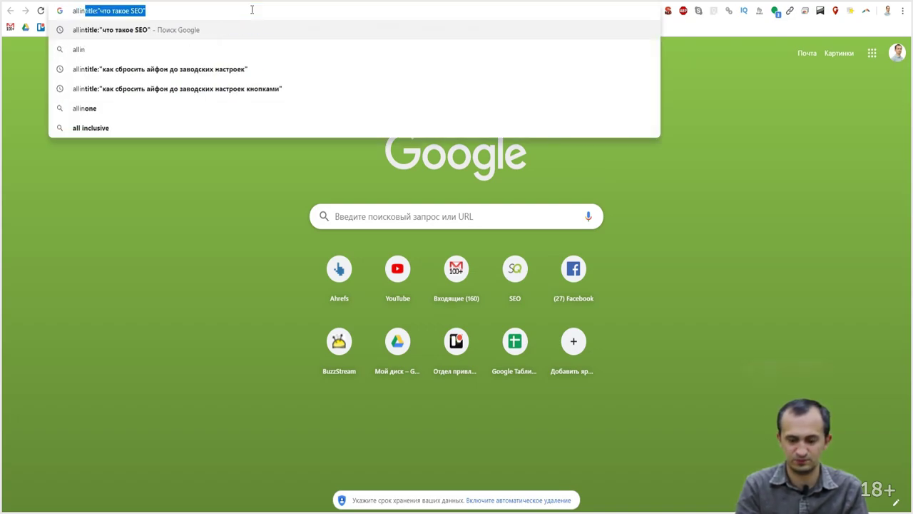
{"action": "key", "text": "End"}
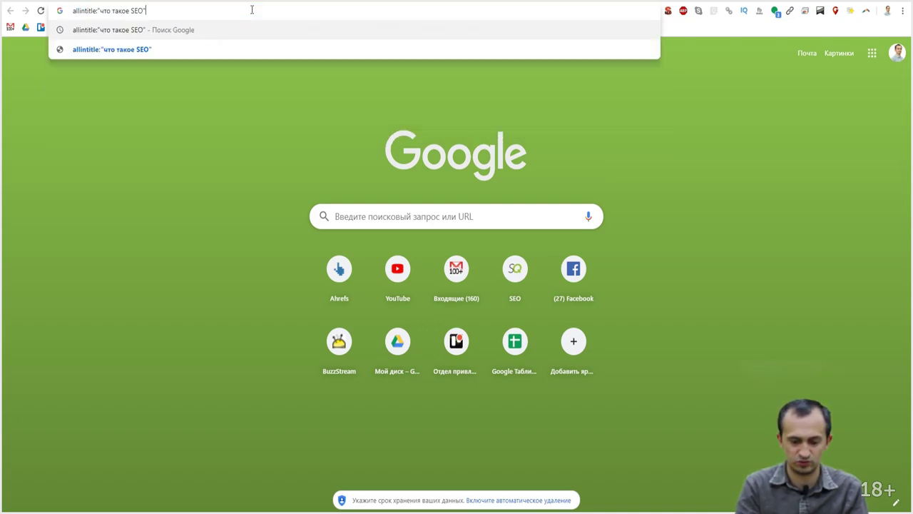
{"action": "key", "text": "ctrl+shift+Left"}
{"action": "key", "text": "ctrl+shift+Left"}
{"action": "key", "text": "ctrl+shift+Left"}
{"action": "type", "text": "велосипеды"}
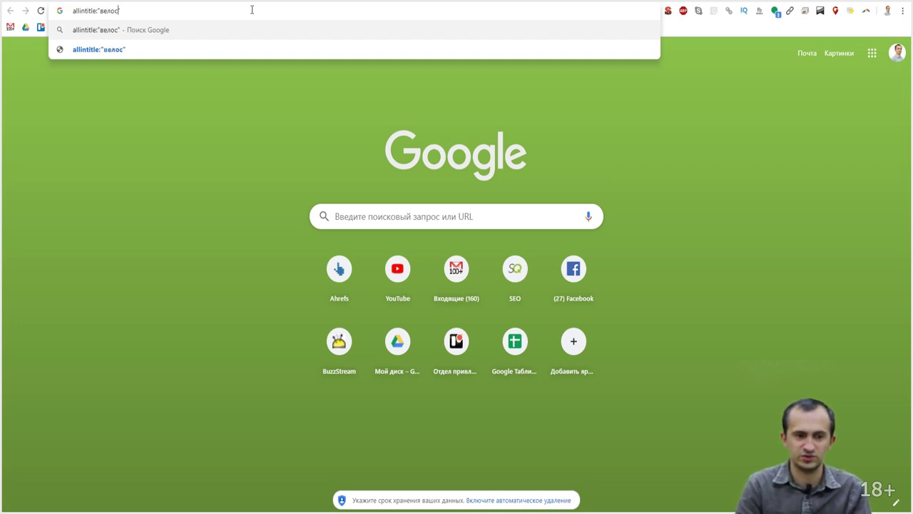
{"action": "type", "text": " детские"}
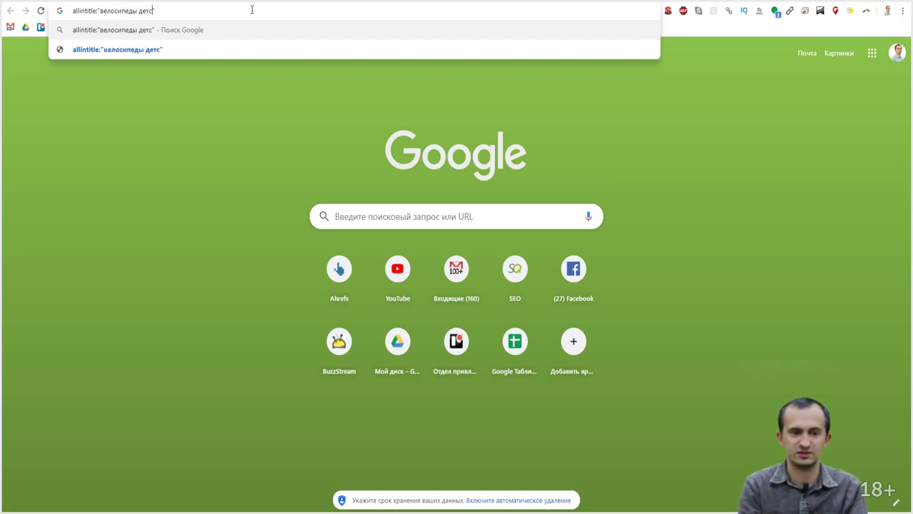
{"action": "key", "text": "Return"}
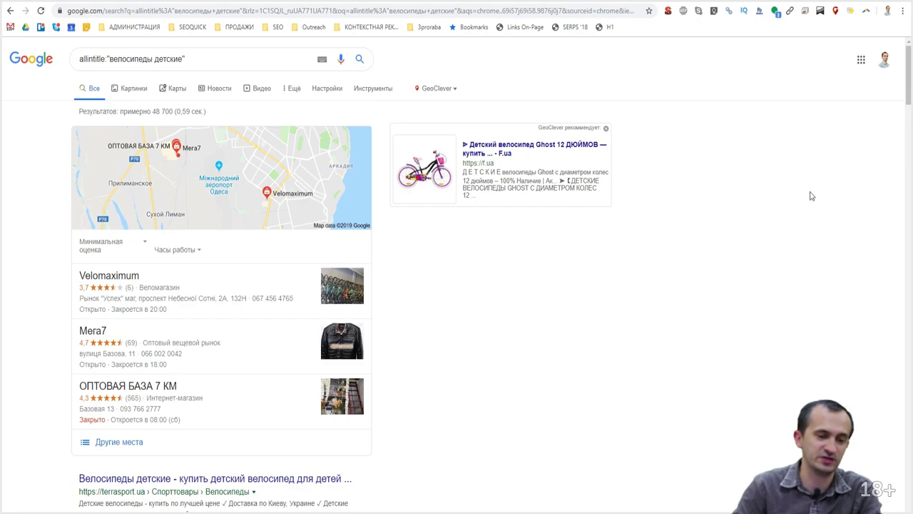
Look through the search result titles for the exact phrase "велосипеды детские"
{"action": "left_click", "coordinate": [192, 60]}
{"action": "key", "text": "ctrl+shift+Left"}
{"action": "key", "text": "ctrl+shift+Left"}
{"action": "key", "text": "ctrl+shift+Left"}
{"action": "key", "text": "ctrl+c"}
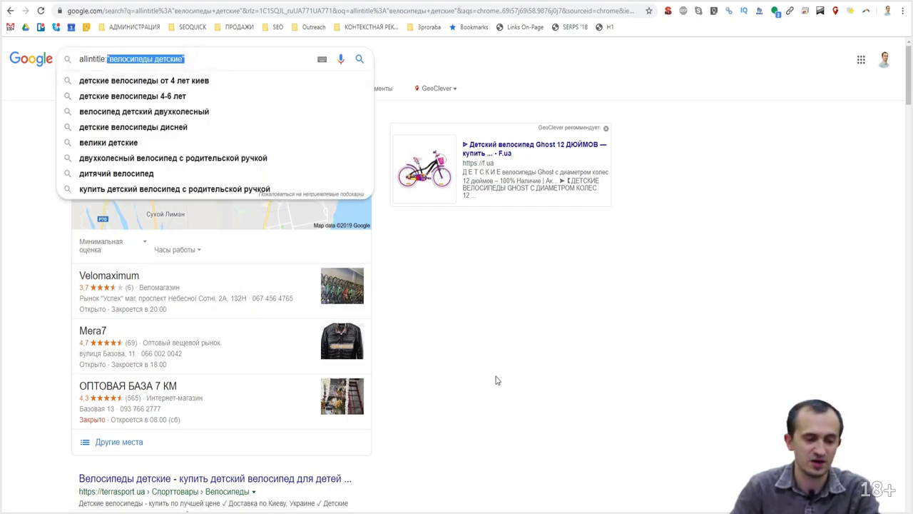
{"action": "scroll", "coordinate": [464, 349], "scroll_direction": "down", "scroll_amount": 7}
{"action": "left_click", "coordinate": [503, 309]}
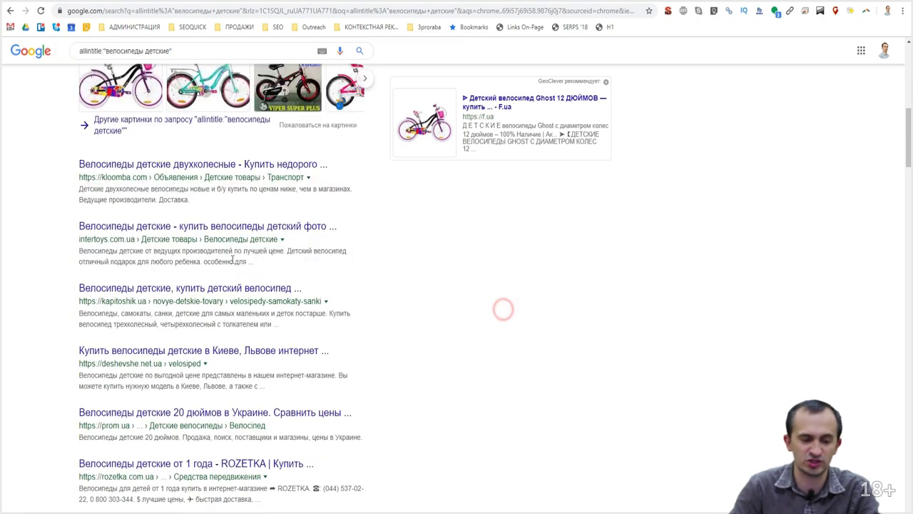
{"action": "scroll", "coordinate": [181, 371], "scroll_direction": "down", "scroll_amount": 2}
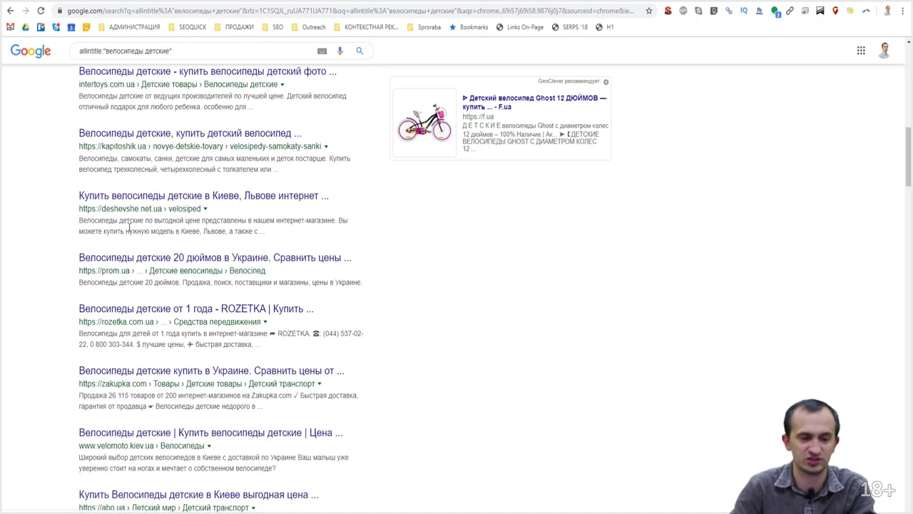
{"action": "scroll", "coordinate": [164, 64], "scroll_direction": "up", "scroll_amount": 3}
Find every occurrence of "велосипеды детские" on the results page and check which result titles contain it
{"action": "left_click_drag", "start_coordinate": [169, 52], "coordinate": [114, 50]}
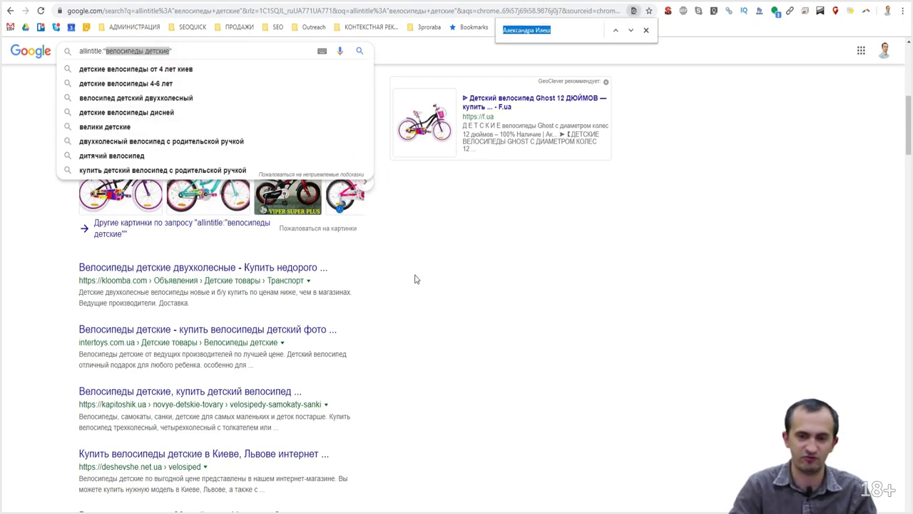
{"action": "key", "text": "ctrl+f"}
{"action": "key", "text": "ctrl+v"}
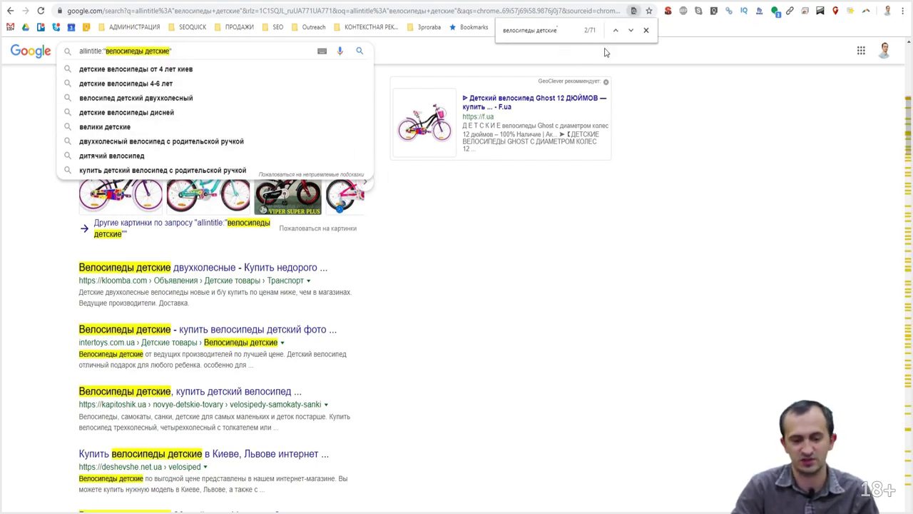
{"action": "scroll", "coordinate": [456, 310], "scroll_direction": "down", "scroll_amount": 6}
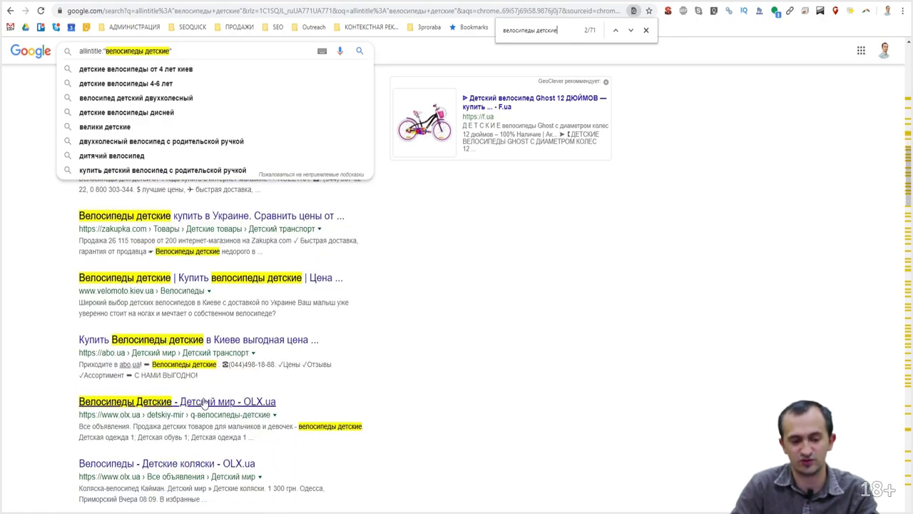
{"action": "scroll", "coordinate": [189, 418], "scroll_direction": "down", "scroll_amount": 2}
{"action": "scroll", "coordinate": [377, 409], "scroll_direction": "down", "scroll_amount": 2}
{"action": "scroll", "coordinate": [367, 407], "scroll_direction": "up", "scroll_amount": 3}
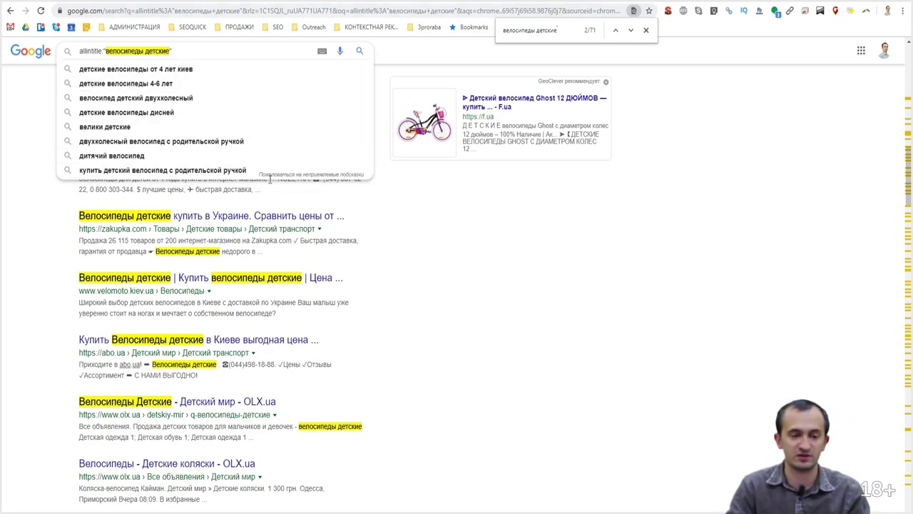
Change the Google query to allintitle:"велосипеды XS" and review the results
{"action": "left_click_drag", "start_coordinate": [146, 51], "coordinate": [170, 52]}
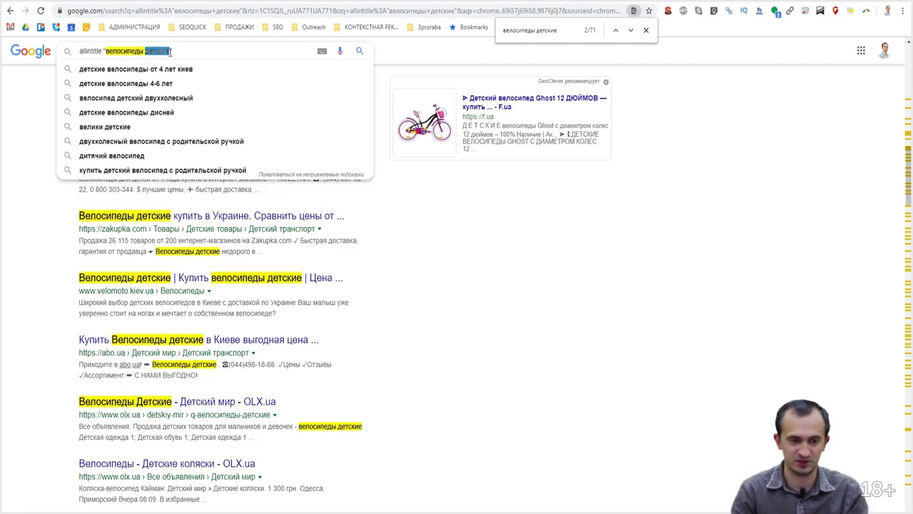
{"action": "key", "text": "BackSpace"}
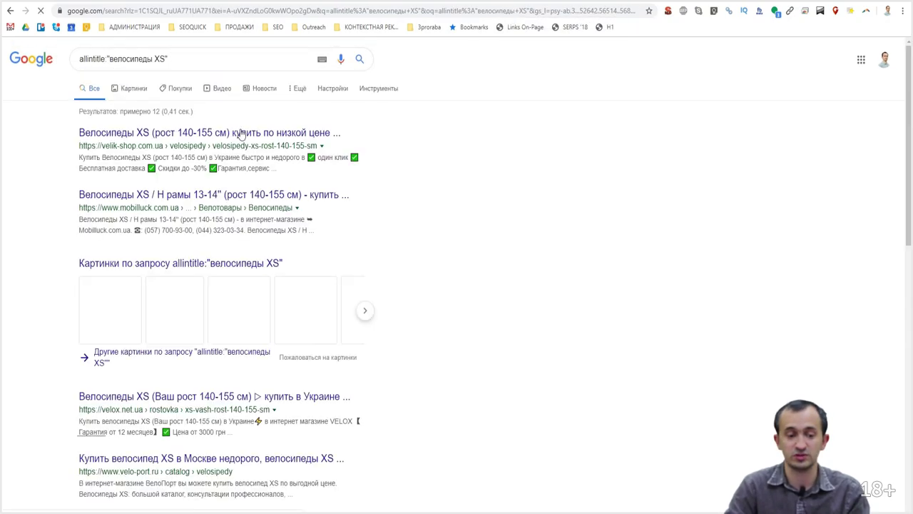
{"action": "scroll", "coordinate": [249, 349], "scroll_direction": "down", "scroll_amount": 3}
{"action": "scroll", "coordinate": [250, 350], "scroll_direction": "up", "scroll_amount": 1}
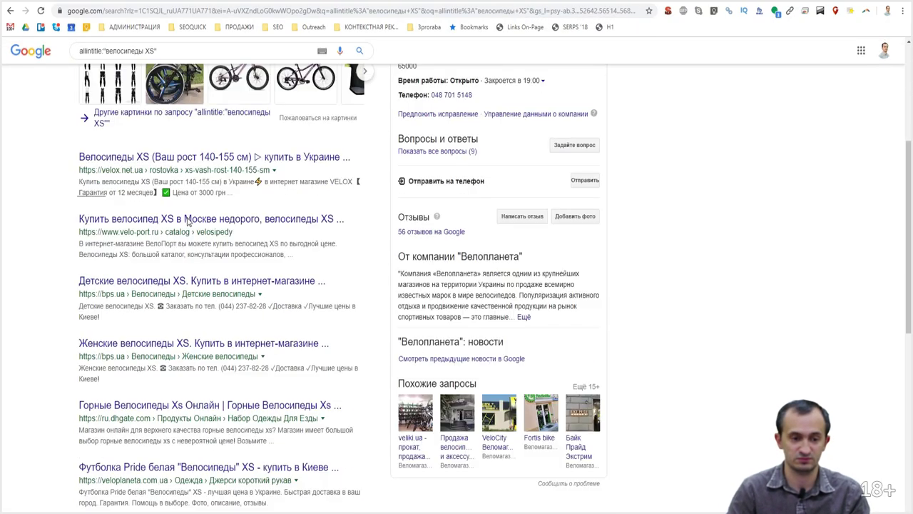
Run the Google search again with the query allintitle:"велосипеды XsS"
{"action": "left_click", "coordinate": [169, 51]}
{"action": "type", "text": "s"}
{"action": "key", "text": "Return"}
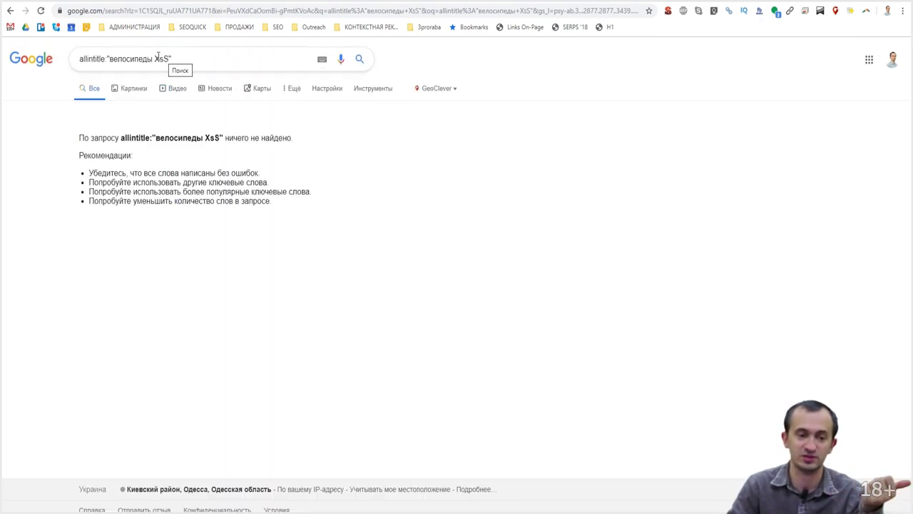
Search Google for allintitle:"велосипеды детские для девочек" and look through the results
{"action": "left_click_drag", "start_coordinate": [153, 58], "coordinate": [169, 57]}
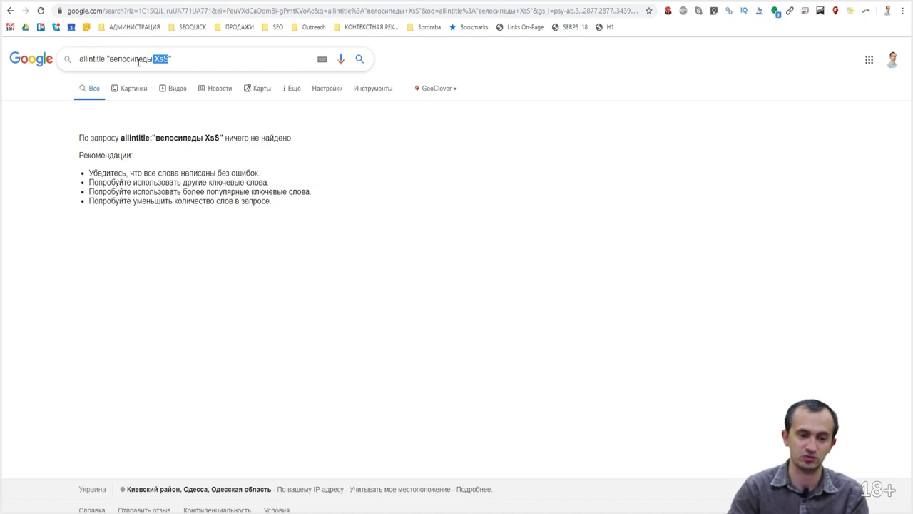
{"action": "left_click", "coordinate": [163, 56]}
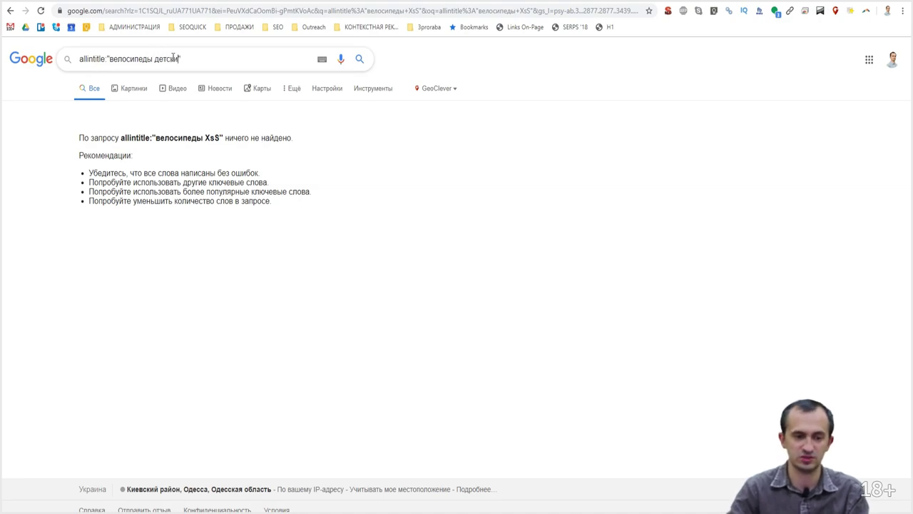
{"action": "type", "text": "детские для девочек"}
{"action": "key", "text": "Return"}
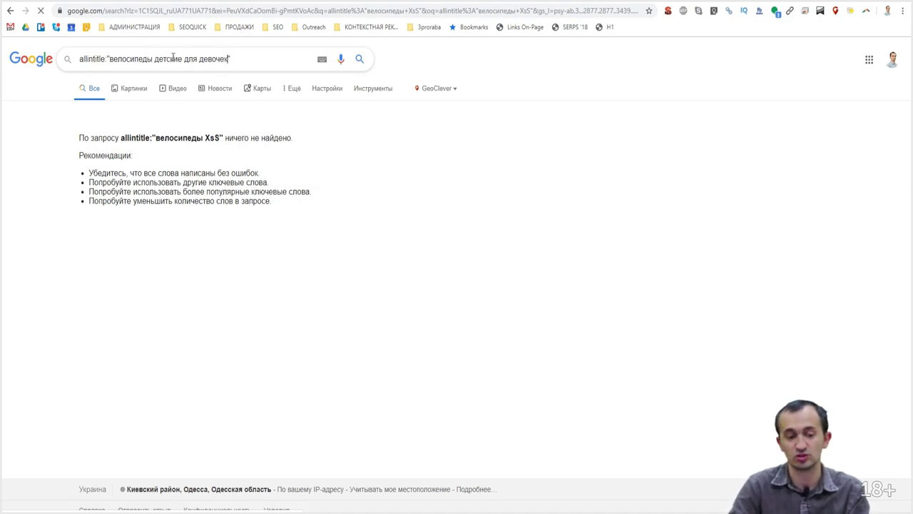
{"action": "scroll", "coordinate": [241, 285], "scroll_direction": "down", "scroll_amount": 5}
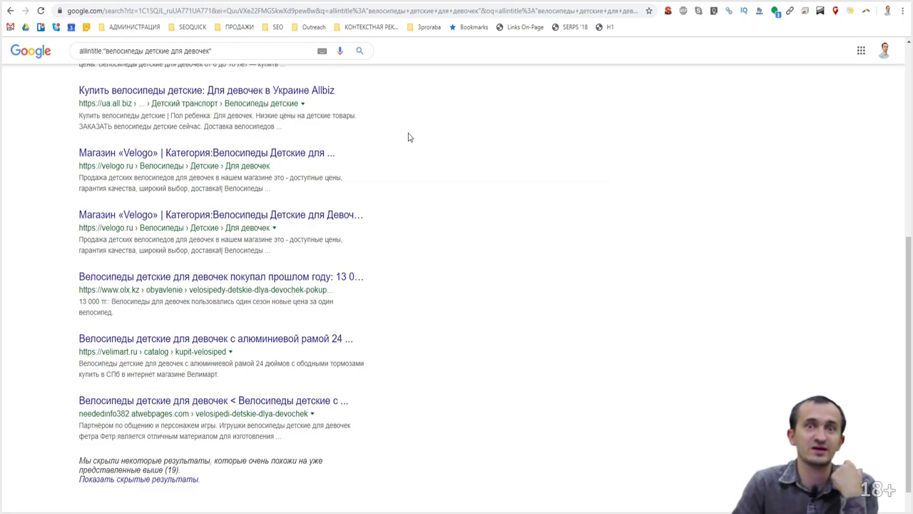
{"action": "scroll", "coordinate": [464, 78], "scroll_direction": "up", "scroll_amount": 5}
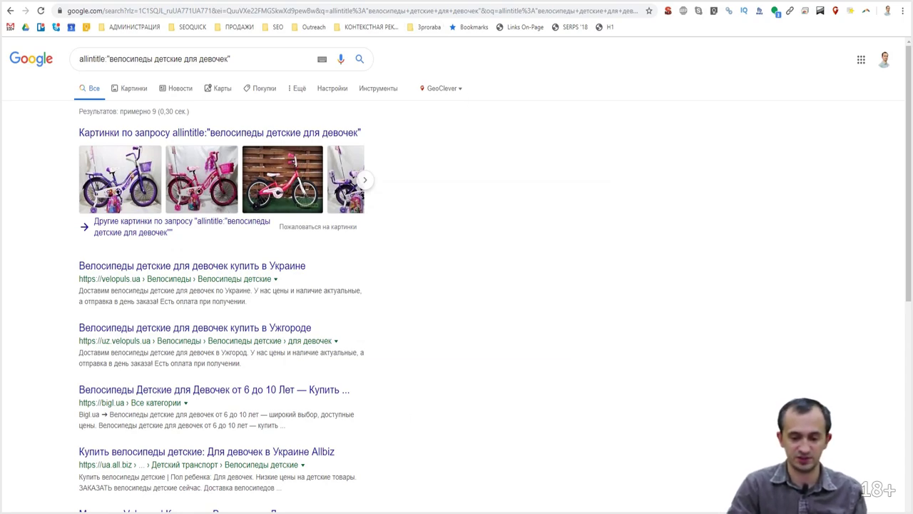
Switch back to the Excel keyword table and clear the filter on the Keyword column
{"action": "key", "text": "alt+Tab"}
{"action": "left_click", "coordinate": [226, 168]}
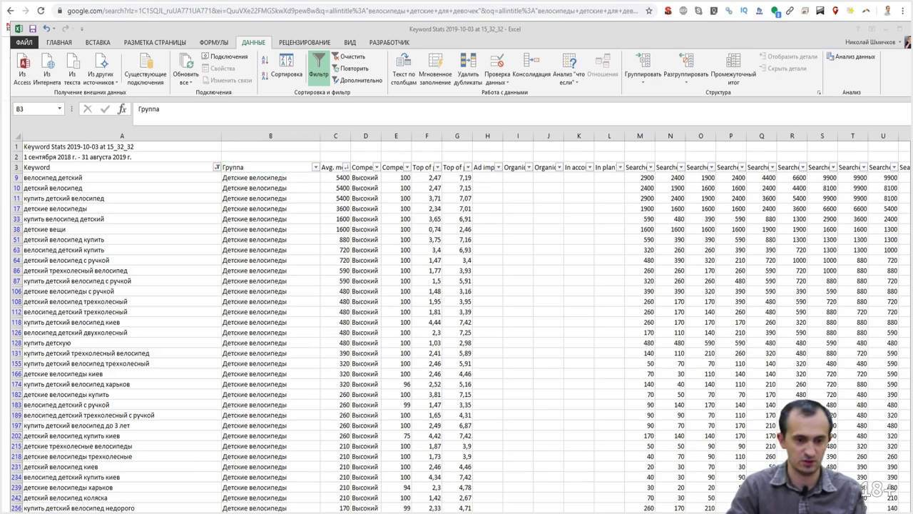
{"action": "key", "text": "alt+Tab"}
{"action": "key", "text": "alt+Tab"}
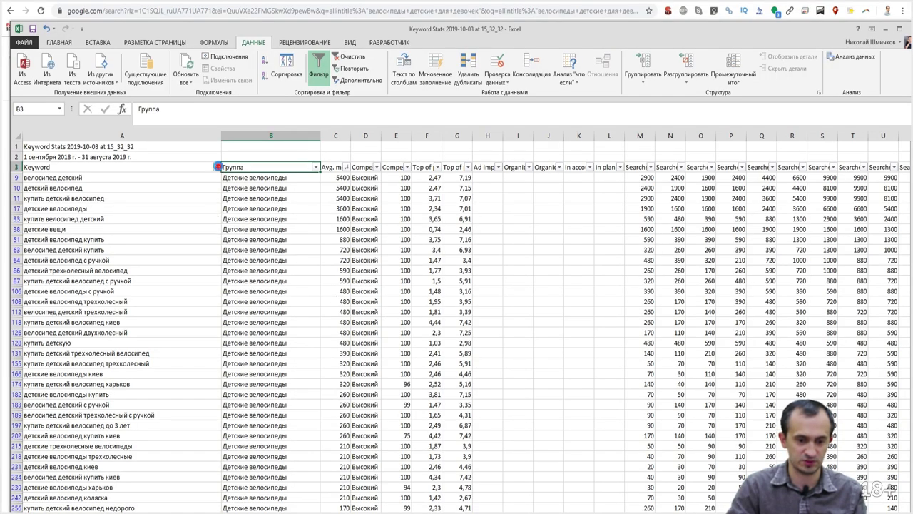
{"action": "left_click", "coordinate": [217, 167]}
{"action": "left_click", "coordinate": [171, 218]}
{"action": "left_click", "coordinate": [218, 166]}
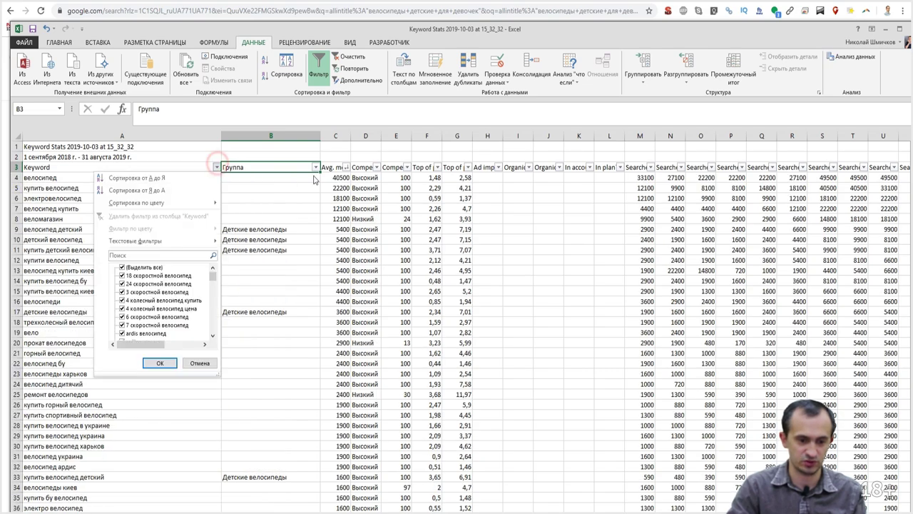
Filter the Группа column to blank cells by excluding "Детские велосипеды"
{"action": "left_click", "coordinate": [315, 167]}
{"action": "left_click", "coordinate": [315, 167]}
{"action": "left_click", "coordinate": [222, 276]}
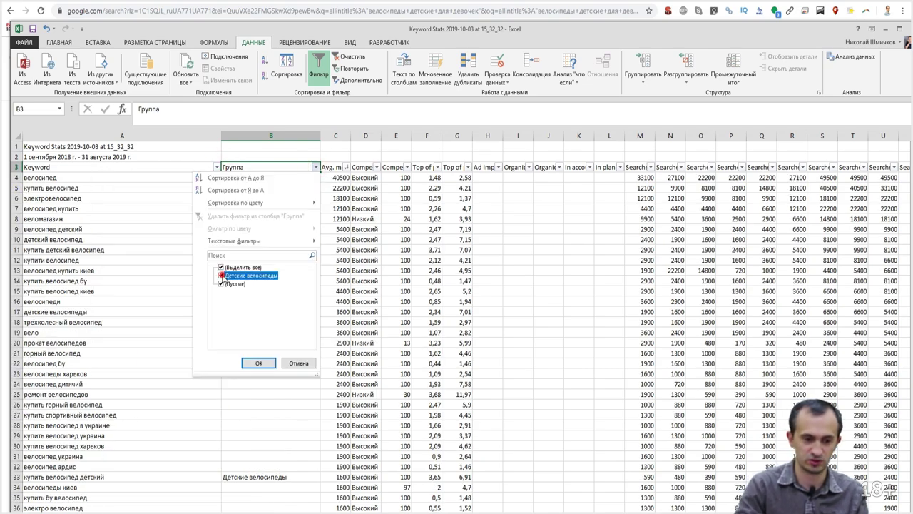
{"action": "left_click", "coordinate": [259, 363]}
Filter the Keyword column to mountain bike phrases such as "горный велосипед"
{"action": "left_click", "coordinate": [217, 167]}
{"action": "left_click", "coordinate": [159, 260]}
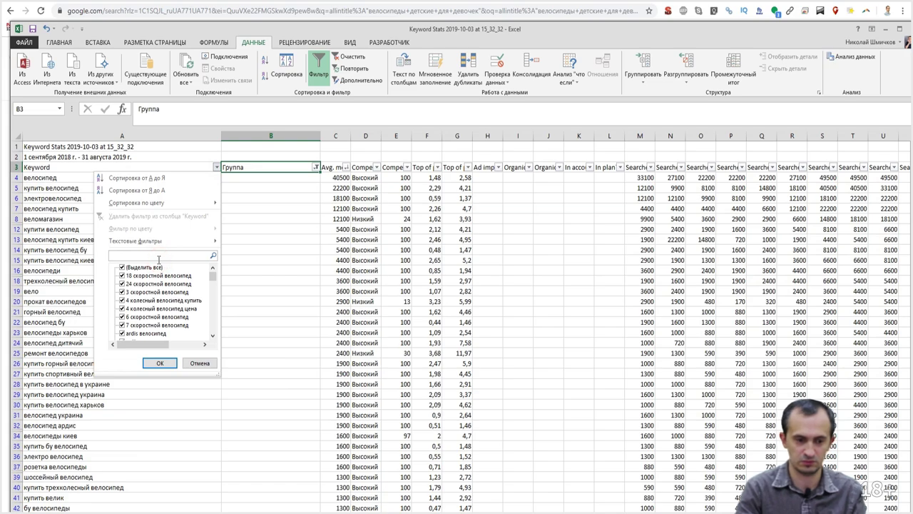
{"action": "key", "text": "Return"}
Enter "Горные велосипеды" in the first filtered row of the Группа column and fill it down the filtered rows
{"action": "left_click", "coordinate": [272, 178]}
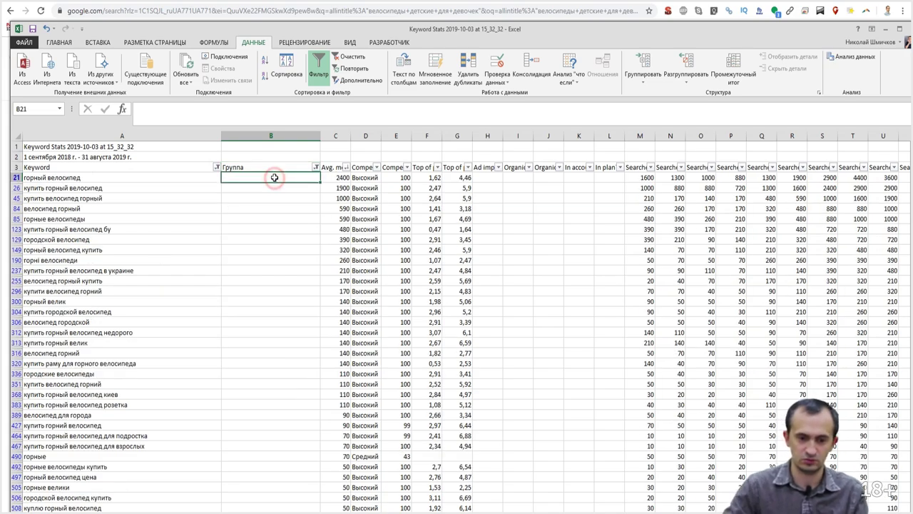
{"action": "type", "text": "Горные вело"}
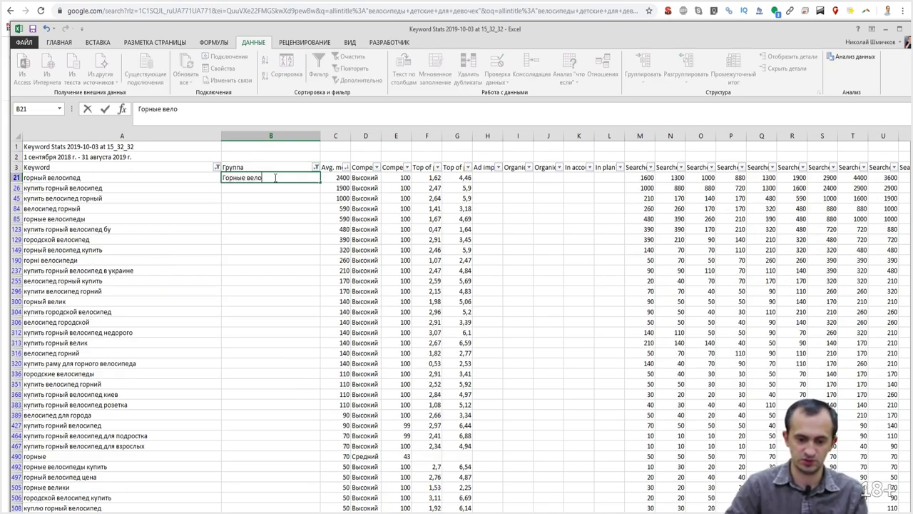
{"action": "type", "text": "сипеды"}
{"action": "key", "text": "Return"}
{"action": "left_click", "coordinate": [275, 178]}
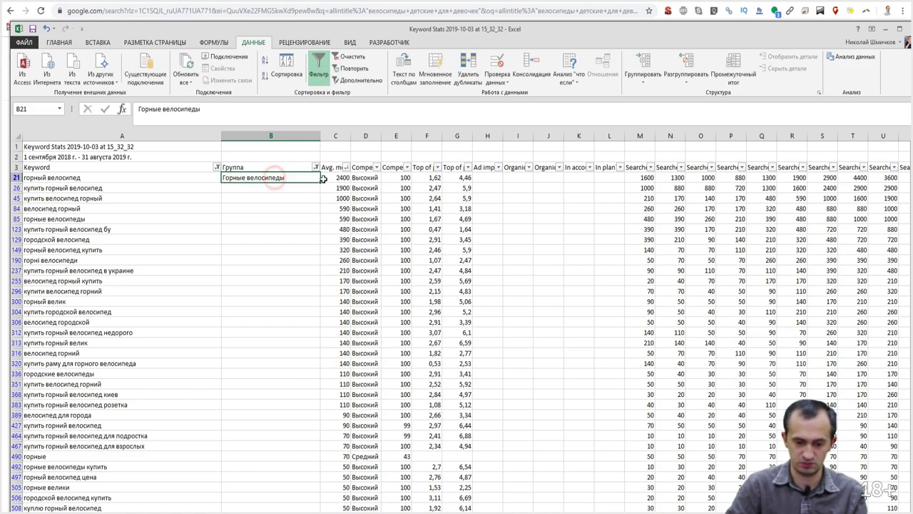
{"action": "mouse_move", "coordinate": [320, 183]}
{"action": "left_mouse_down"}
{"action": "mouse_move", "coordinate": [318, 493]}
{"action": "mouse_move", "coordinate": [318, 411]}
{"action": "left_mouse_up"}
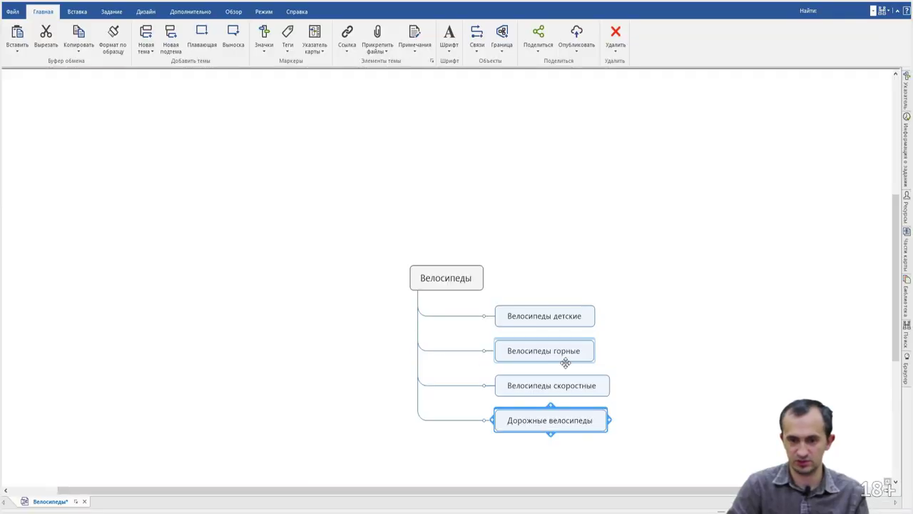
Copy the word "скоростные" from the "Велосипеды скоростные" topic in the Велосипеды mind map
{"action": "double_click", "coordinate": [574, 385]}
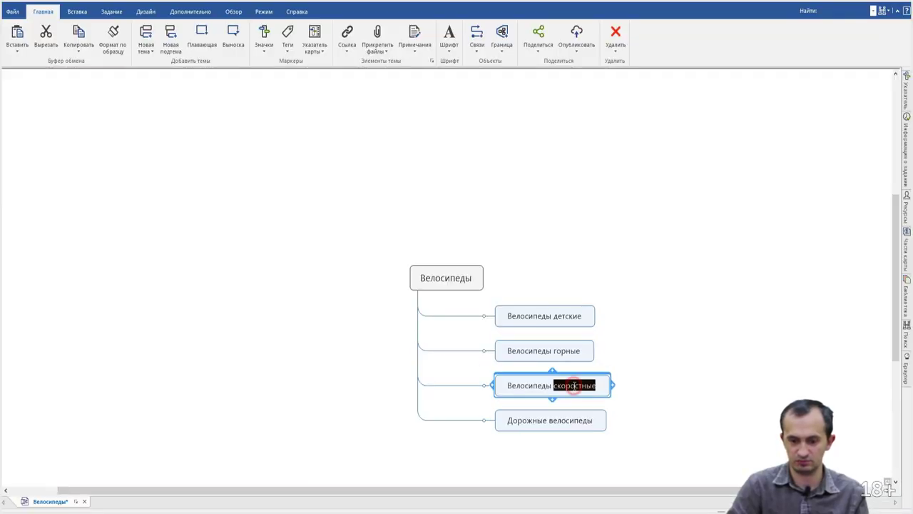
{"action": "left_click", "coordinate": [595, 385]}
{"action": "left_click_drag", "start_coordinate": [605, 391], "coordinate": [565, 387]}
{"action": "left_click", "coordinate": [567, 387]}
{"action": "double_click", "coordinate": [582, 386]}
{"action": "key", "text": "ctrl+c"}
Switch to the Excel keyword workbook and filter the Keyword column to speed bike phrases such as "скоростной велосипед"
{"action": "key", "text": "alt+Tab"}
{"action": "left_click", "coordinate": [153, 228]}
{"action": "key", "text": "ctrl+Home"}
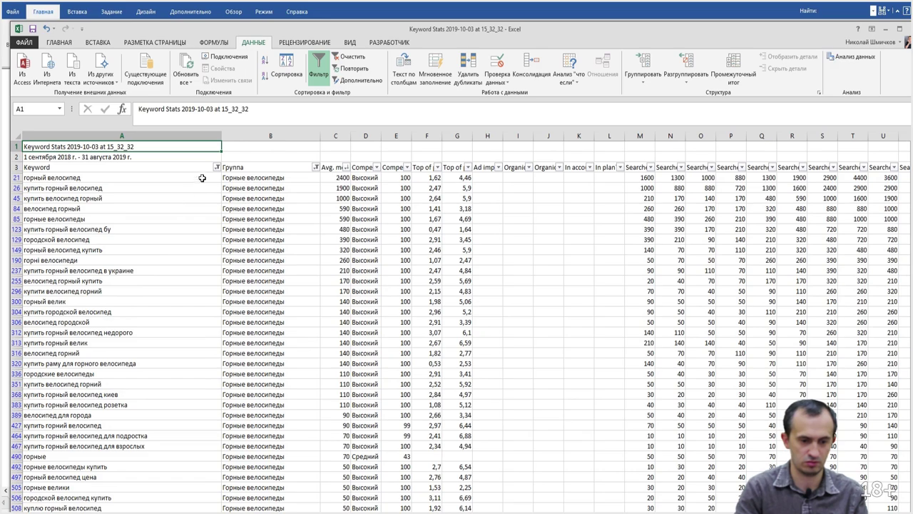
{"action": "left_click", "coordinate": [217, 158]}
{"action": "left_click", "coordinate": [216, 167]}
{"action": "left_click", "coordinate": [165, 255]}
{"action": "key", "text": "ctrl+v"}
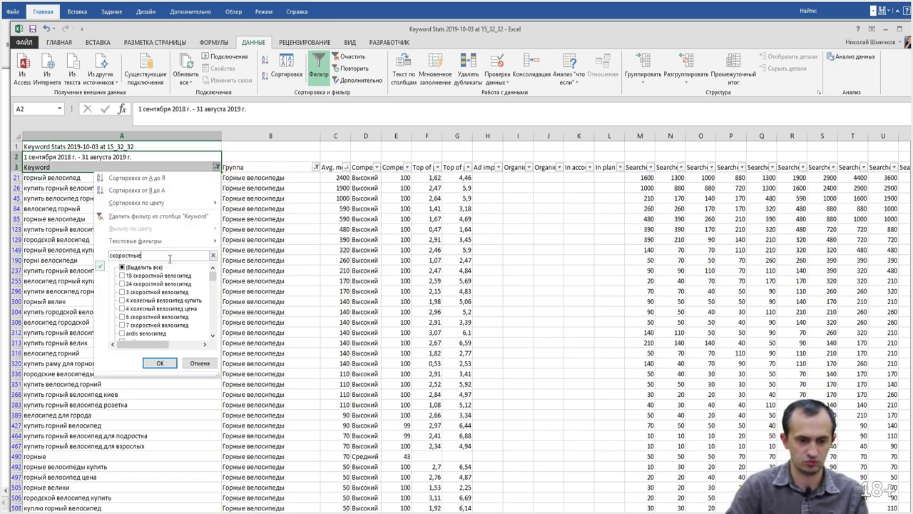
{"action": "key", "text": "Return"}
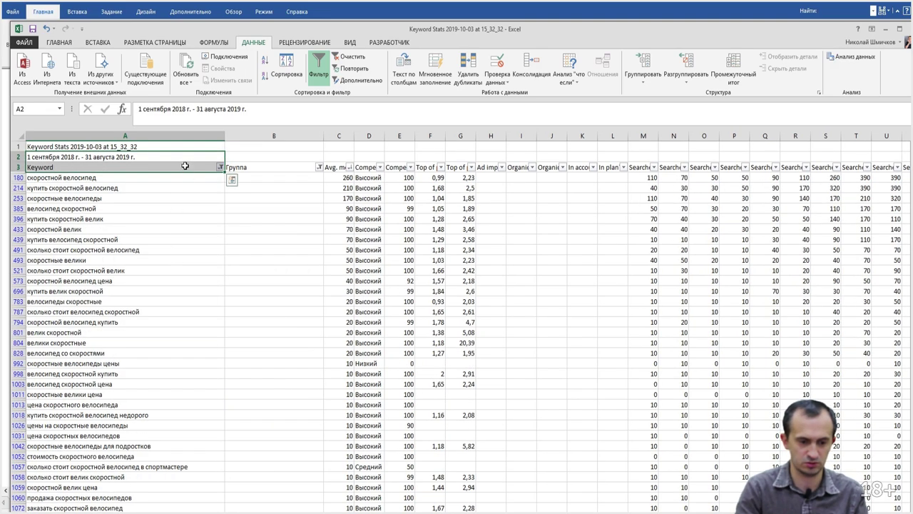
{"action": "left_click", "coordinate": [220, 167]}
{"action": "left_click", "coordinate": [150, 255]}
{"action": "key", "text": "ctrl+v"}
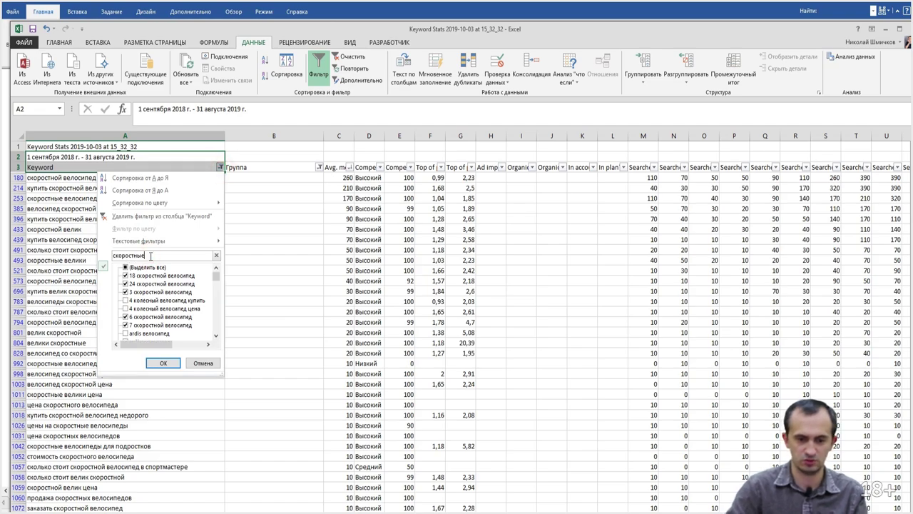
{"action": "key", "text": "Return"}
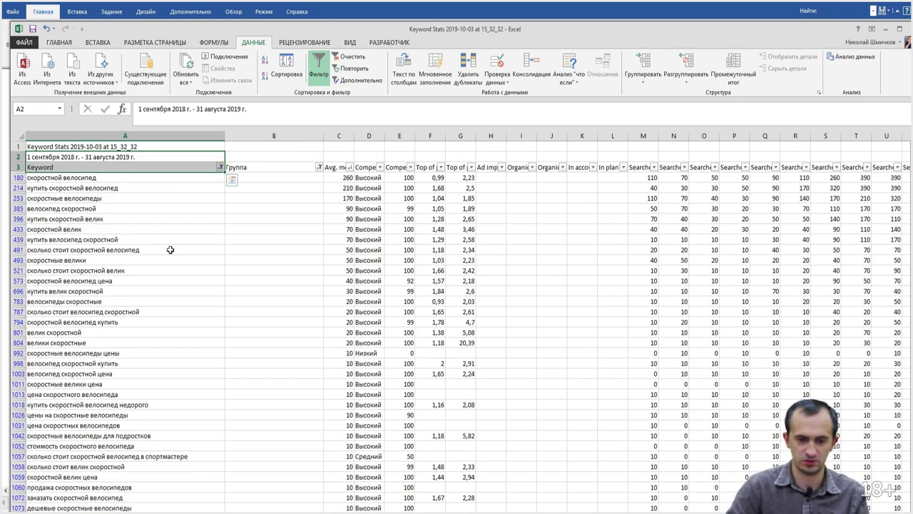
Copy "скоростной велосипед" from the first filtered row into the Группа column and fill it down the filtered rows
{"action": "left_click", "coordinate": [301, 181]}
{"action": "left_click", "coordinate": [116, 180]}
{"action": "key", "text": "ctrl+c"}
{"action": "left_click", "coordinate": [300, 179]}
{"action": "key", "text": "ctrl+v"}
{"action": "left_click_drag", "start_coordinate": [324, 183], "coordinate": [291, 342]}
{"action": "scroll", "coordinate": [265, 236], "scroll_direction": "up", "scroll_amount": 10}
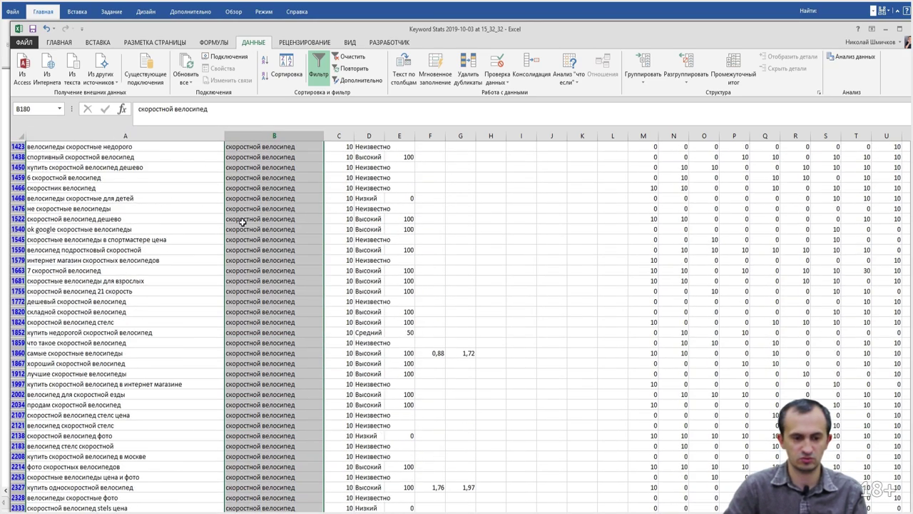
{"action": "left_click", "coordinate": [169, 249]}
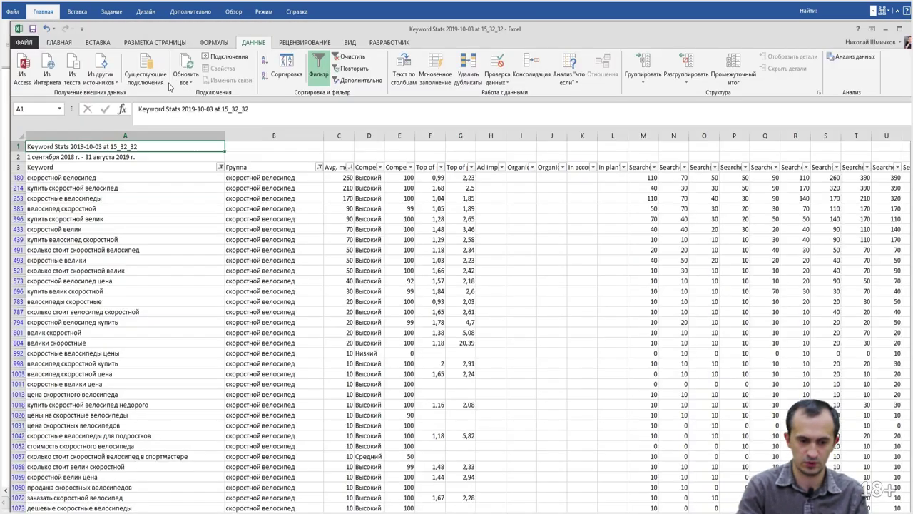
Filter the Keyword column to phrases containing "дорож"
{"action": "left_click", "coordinate": [222, 158]}
{"action": "left_click", "coordinate": [219, 166]}
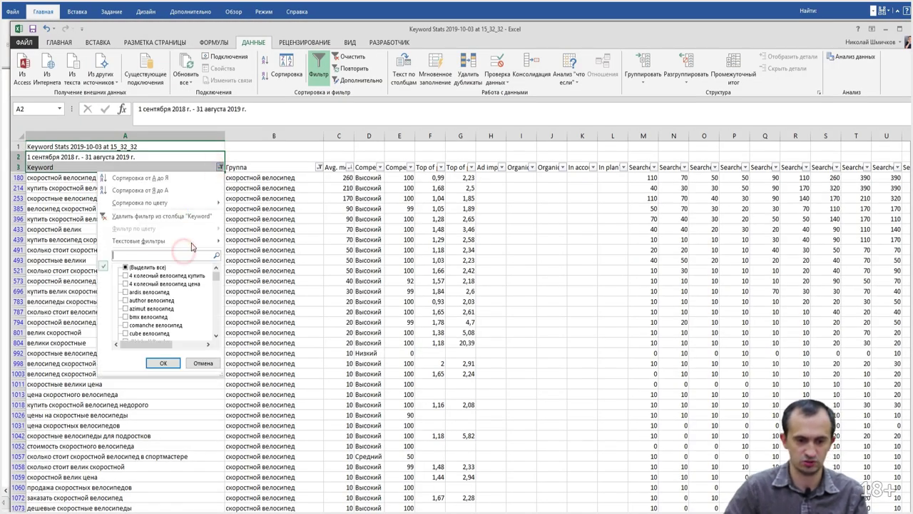
{"action": "type", "text": "дорож"}
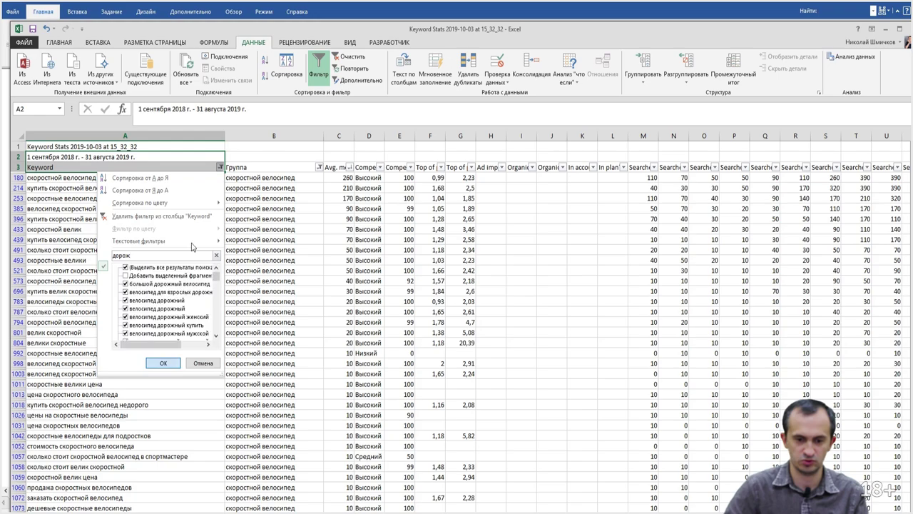
{"action": "key", "text": "Return"}
Copy "дорожный велосипед" from the first filtered row into the Группа column and fill it down the filtered rows
{"action": "left_click", "coordinate": [287, 176]}
{"action": "left_click", "coordinate": [154, 177]}
{"action": "key", "text": "ctrl+c"}
{"action": "left_click", "coordinate": [300, 179]}
{"action": "key", "text": "ctrl+v"}
{"action": "left_click_drag", "start_coordinate": [323, 182], "coordinate": [271, 457]}
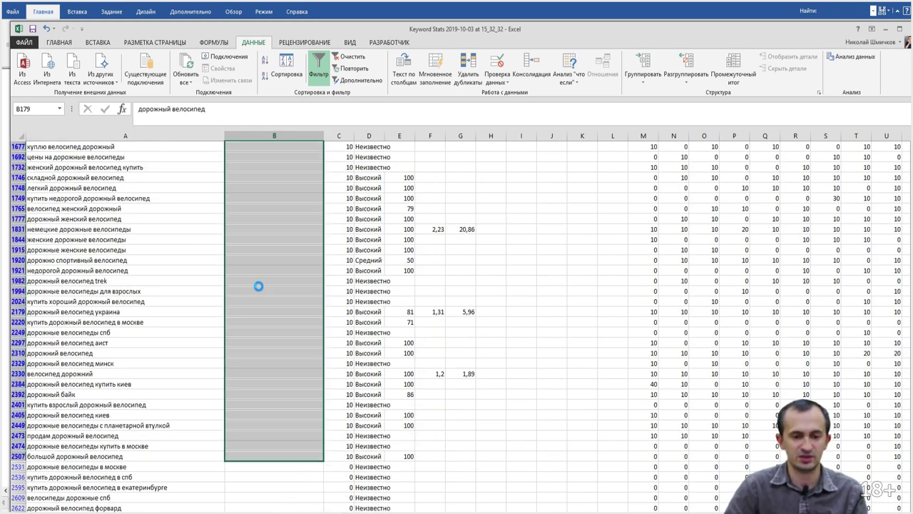
{"action": "scroll", "coordinate": [259, 287], "scroll_direction": "up", "scroll_amount": 11}
{"action": "scroll", "coordinate": [341, 196], "scroll_direction": "up", "scroll_amount": 1}
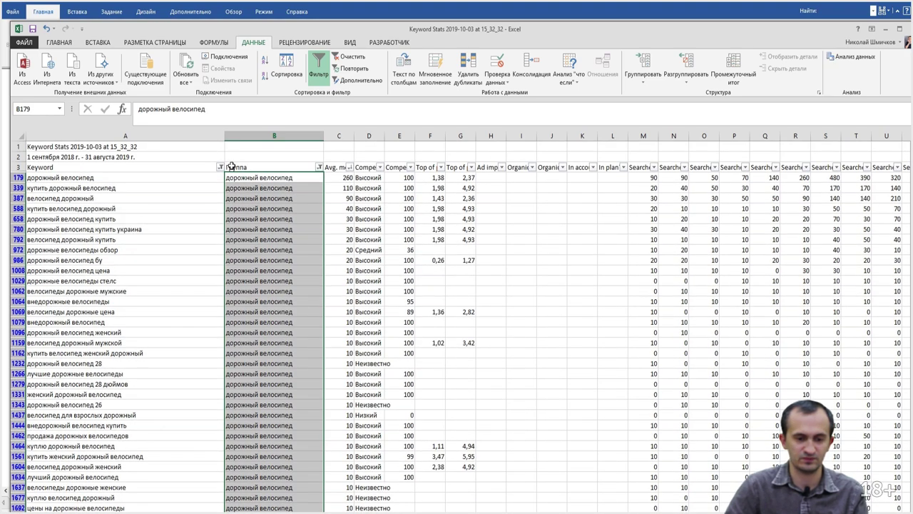
Clear the filter from the Keyword column, leaving the Группа filter in place
{"action": "left_click", "coordinate": [322, 167]}
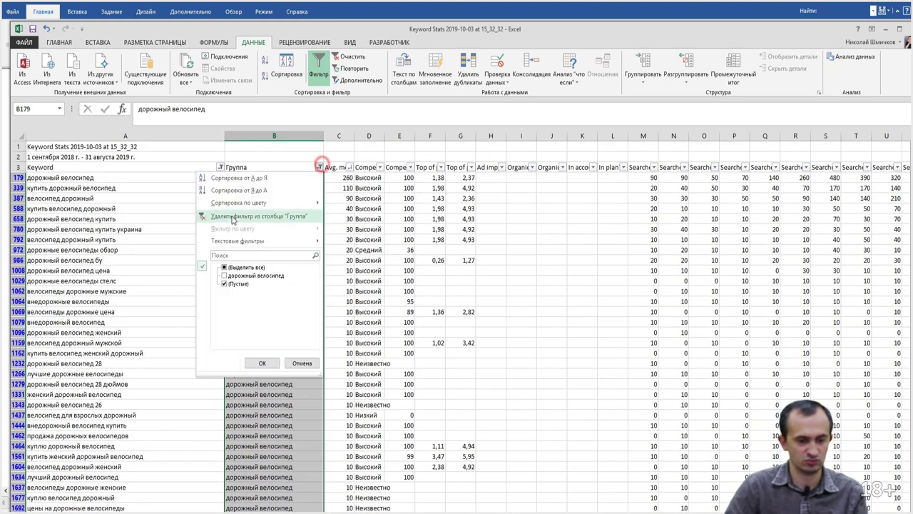
{"action": "left_click", "coordinate": [222, 166]}
{"action": "left_click", "coordinate": [187, 218]}
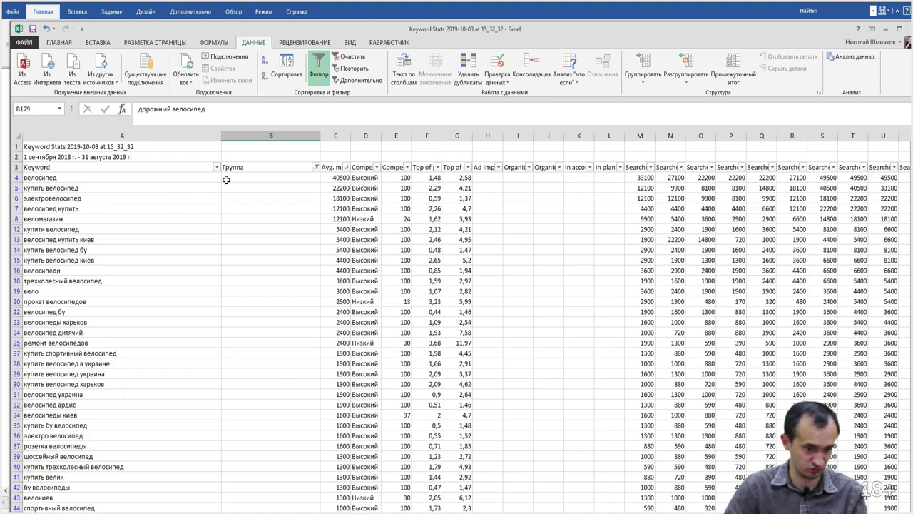
Copy the keyword "велосипед" from row 4 into the Группа cells of rows 4, 5 and 7
{"action": "left_click", "coordinate": [67, 280]}
{"action": "left_click", "coordinate": [67, 175]}
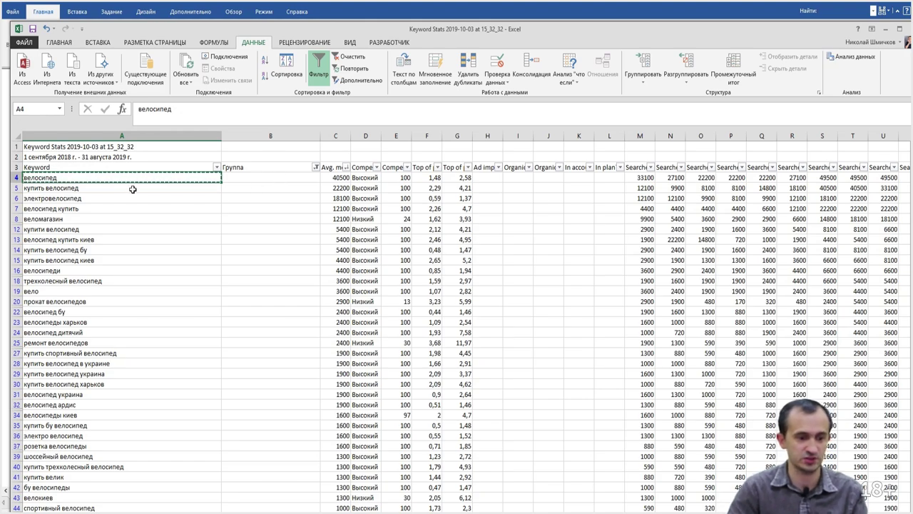
{"action": "left_click", "coordinate": [246, 177]}
{"action": "key", "text": "ctrl+v"}
{"action": "key", "text": "Down"}
{"action": "key", "text": "ctrl+v"}
{"action": "key", "text": "Down"}
{"action": "key", "text": "Down"}
{"action": "key", "text": "ctrl+v"}
Paste the group "велосипед" into the Группа cells of rows 12, 13 and 15
{"action": "key", "text": "Down"}
{"action": "key", "text": "Down"}
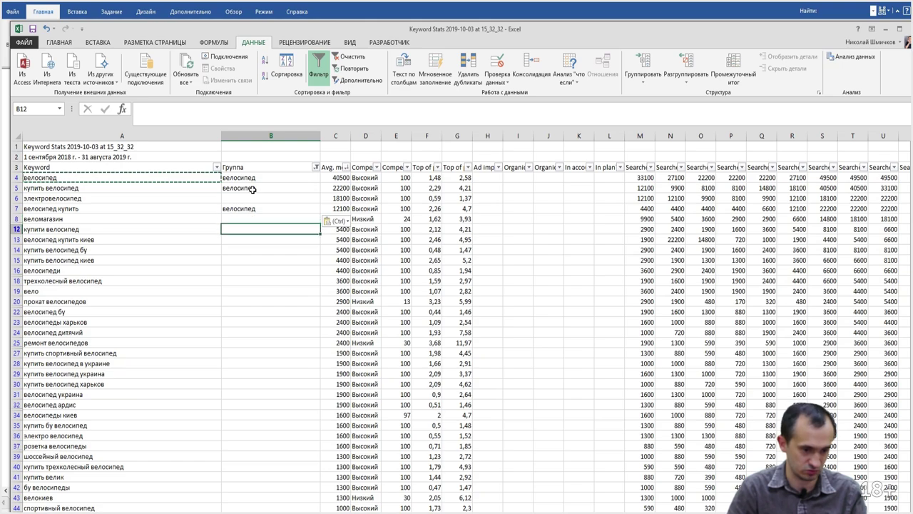
{"action": "key", "text": "ctrl+v"}
{"action": "key", "text": "Down"}
{"action": "key", "text": "ctrl+v"}
{"action": "key", "text": "Down"}
{"action": "key", "text": "Down"}
{"action": "key", "text": "ctrl+v"}
Assign the group "велосипед" to "купить велосипед в украине" and "купить велосипед украина" in rows 28 and 29
{"action": "key", "text": "Down"}
{"action": "key", "text": "Down"}
{"action": "key", "text": "Down"}
{"action": "key", "text": "Down"}
{"action": "key", "text": "Down"}
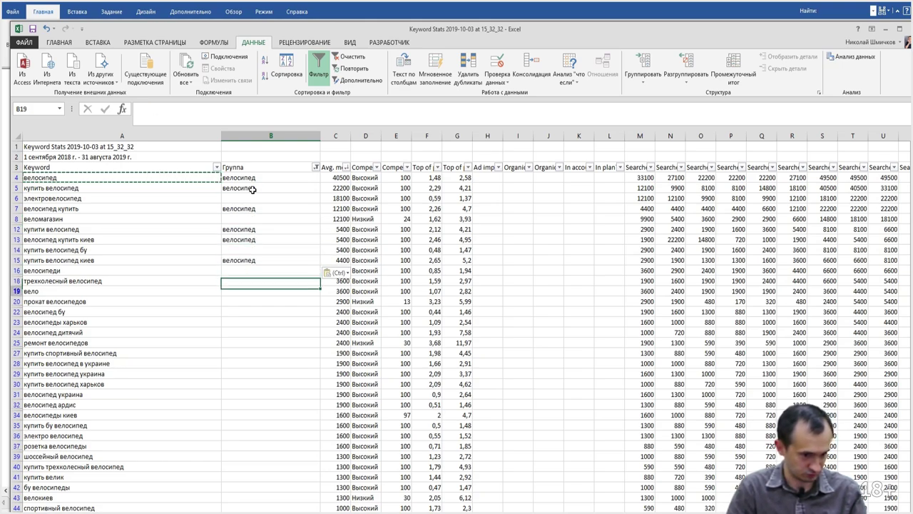
{"action": "key", "text": "Down"}
{"action": "key", "text": "Down"}
{"action": "key", "text": "Down"}
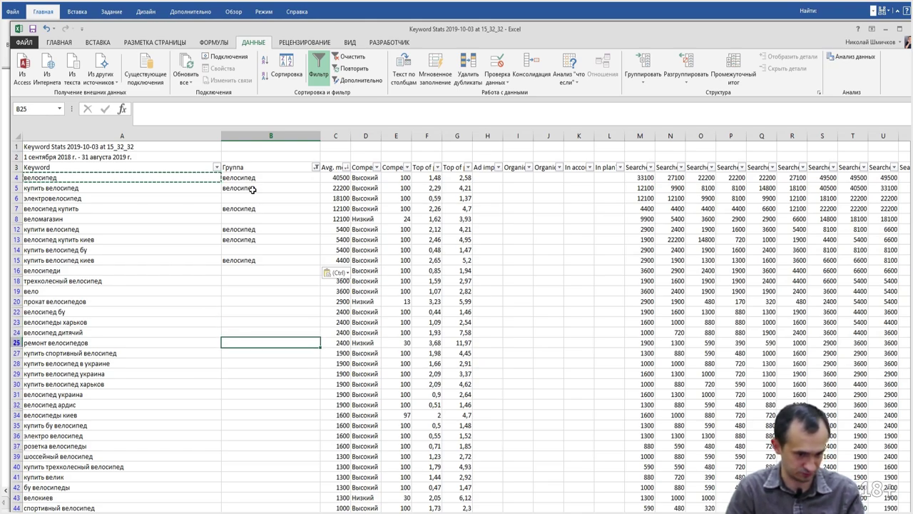
{"action": "key", "text": "ctrl"}
{"action": "key", "text": "Escape"}
{"action": "key", "text": "Down"}
{"action": "key", "text": "Down"}
{"action": "key", "text": "Up"}
{"action": "key", "text": "ctrl"}
{"action": "key", "text": "Escape"}
{"action": "key", "text": "Down"}
{"action": "key", "text": "ctrl+v"}
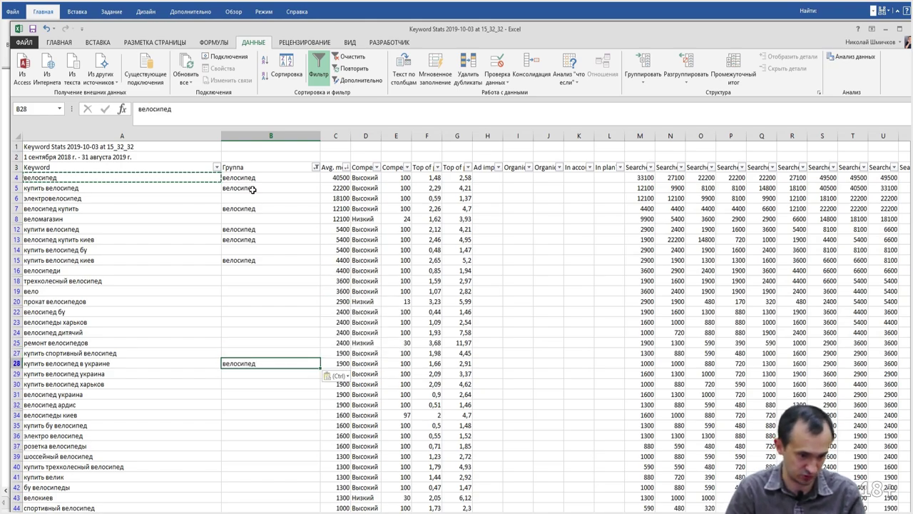
{"action": "key", "text": "Down"}
{"action": "key", "text": "ctrl+v"}
Copy "велосипед" from the Группа cell of row 29 to "велосипед украина" in row 31 and "велосипеды киев" in row 34
{"action": "key", "text": "Down"}
{"action": "key", "text": "ctrl"}
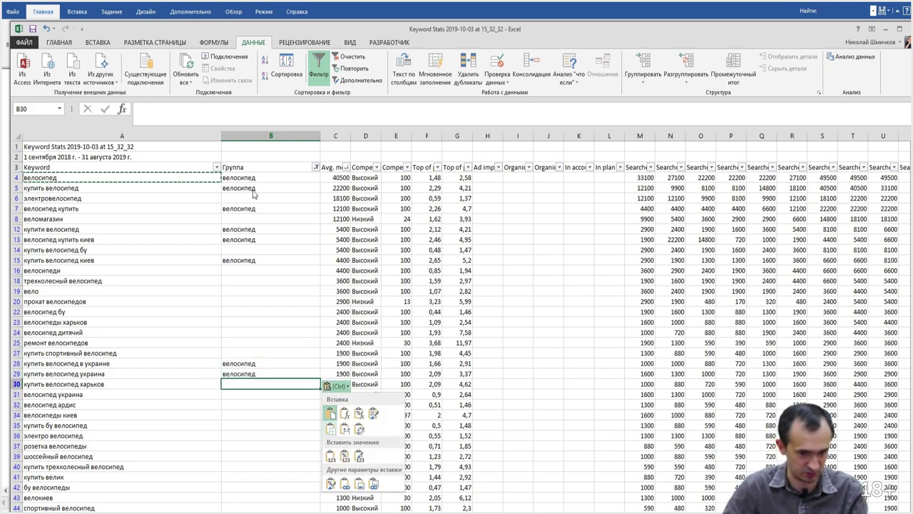
{"action": "key", "text": "Escape"}
{"action": "left_click", "coordinate": [278, 373]}
{"action": "key", "text": "ctrl+c"}
{"action": "key", "text": "Down"}
{"action": "key", "text": "Down"}
{"action": "key", "text": "ctrl+v"}
{"action": "key", "text": "Down"}
{"action": "key", "text": "Down"}
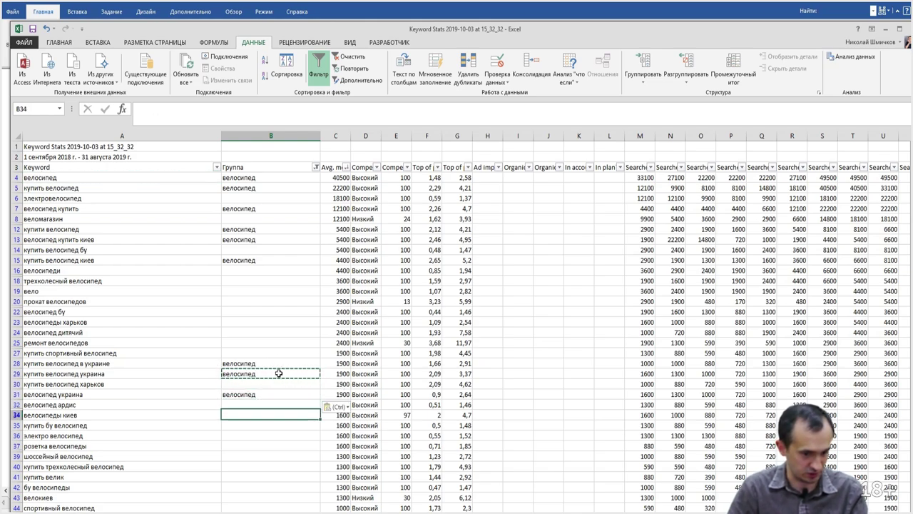
{"action": "key", "text": "ctrl+v"}
Look through the ungrouped keywords from row 35 to row 61 for general bicycle phrases
{"action": "key", "text": "Down"}
{"action": "key", "text": "Down"}
{"action": "key", "text": "Down"}
{"action": "key", "text": "Down"}
{"action": "key", "text": "Down"}
{"action": "key", "text": "Down"}
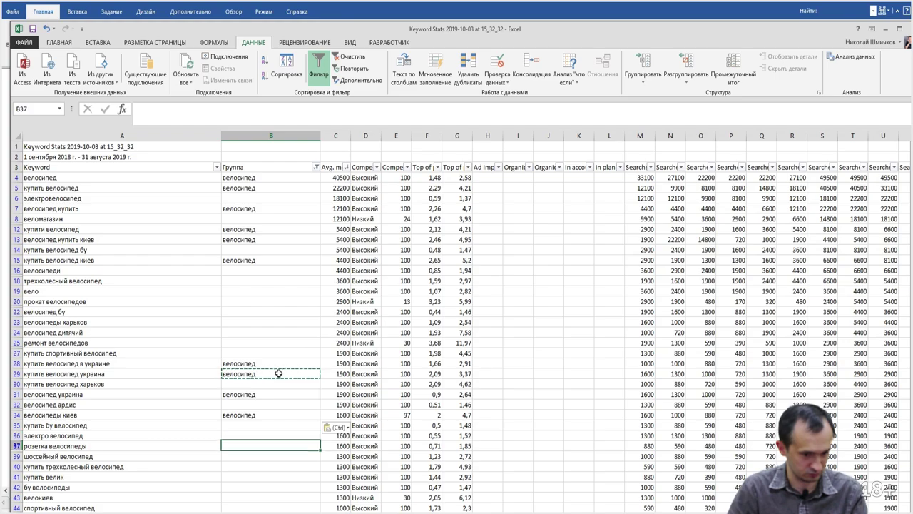
{"action": "key", "text": "Down"}
{"action": "key", "text": "Down"}
{"action": "key", "text": "Down"}
{"action": "key", "text": "Down"}
{"action": "key", "text": "Down"}
{"action": "key", "text": "Down"}
{"action": "key", "text": "Down"}
{"action": "key", "text": "Down"}
{"action": "key", "text": "Down"}
{"action": "key", "text": "Down"}
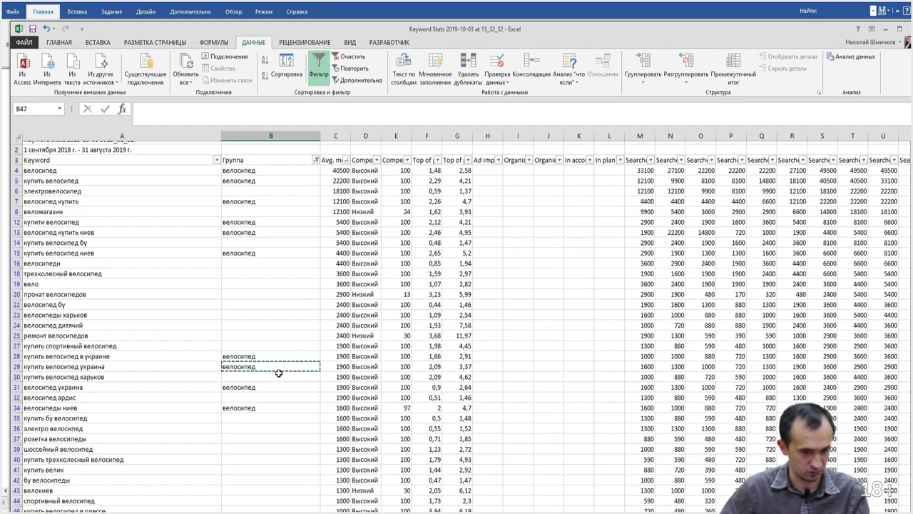
{"action": "scroll", "coordinate": [282, 373], "scroll_direction": "down", "scroll_amount": 4}
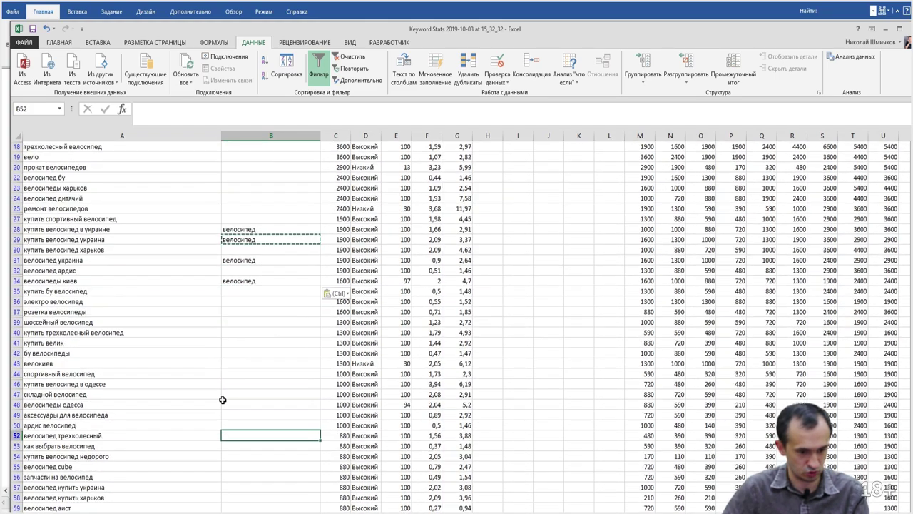
{"action": "left_click", "coordinate": [93, 404]}
{"action": "left_click", "coordinate": [85, 385]}
{"action": "key", "text": "Right"}
{"action": "key", "text": "Down"}
{"action": "key", "text": "Down"}
{"action": "key", "text": "Down"}
{"action": "key", "text": "Down"}
{"action": "key", "text": "Down"}
{"action": "key", "text": "Down"}
{"action": "key", "text": "Down"}
{"action": "key", "text": "Down"}
{"action": "key", "text": "Down"}
{"action": "key", "text": "Down"}
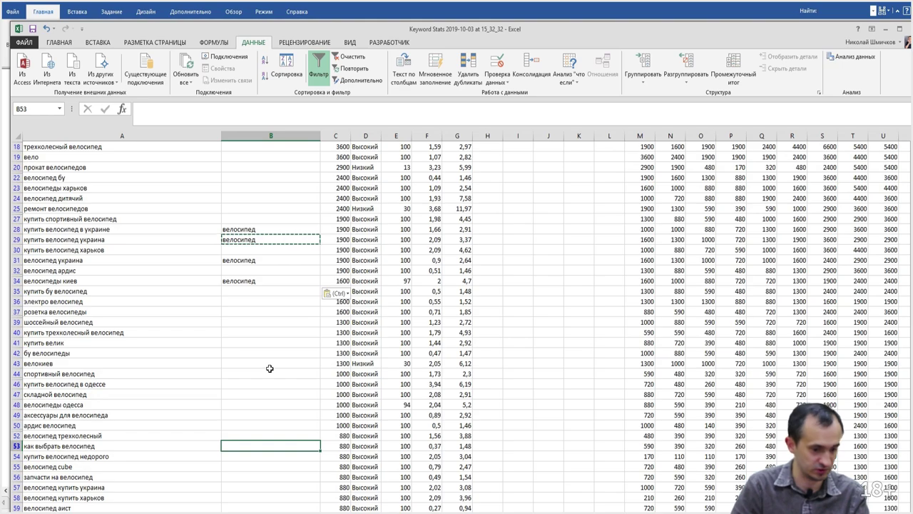
{"action": "key", "text": "Down"}
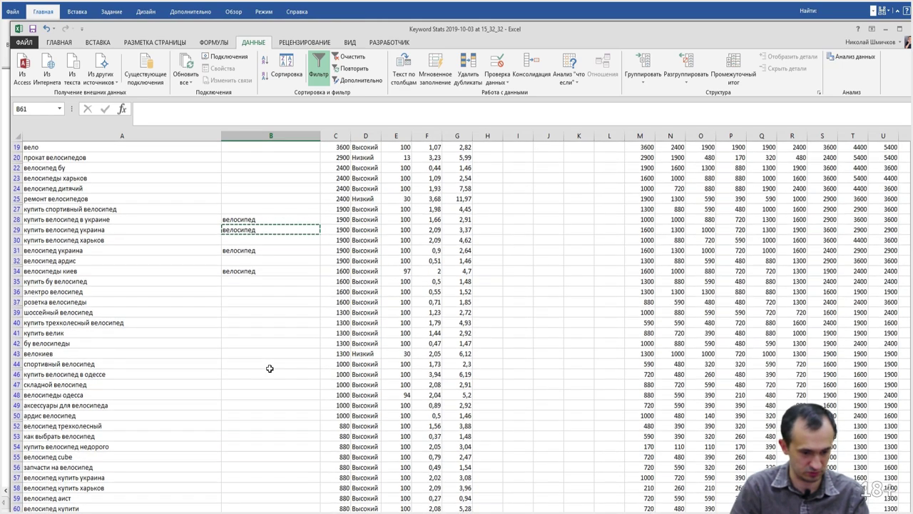
Assign the group "велосипед" to "велосипед купить украина" in row 57 and "магазин велосипедов" in row 66
{"action": "key", "text": "Up"}
{"action": "key", "text": "ctrl+v"}
{"action": "key", "text": "Down"}
{"action": "key", "text": "Down"}
{"action": "key", "text": "Down"}
{"action": "key", "text": "Down"}
{"action": "key", "text": "Down"}
{"action": "key", "text": "Down"}
{"action": "scroll", "coordinate": [270, 368], "scroll_direction": "down", "scroll_amount": 2}
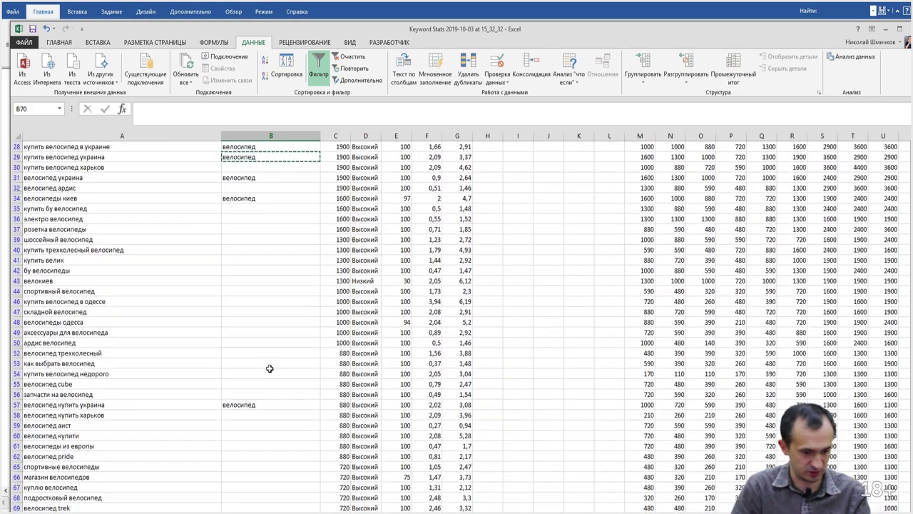
{"action": "key", "text": "Down"}
{"action": "key", "text": "ctrl+v"}
Copy "велосипед" from the Группа cell of row 66 to "велосипед украина купить" in row 98
{"action": "key", "text": "Down"}
{"action": "key", "text": "Down"}
{"action": "key", "text": "Down"}
{"action": "key", "text": "Down"}
{"action": "key", "text": "Down"}
{"action": "key", "text": "Down"}
{"action": "key", "text": "Down"}
{"action": "key", "text": "Down"}
{"action": "scroll", "coordinate": [269, 368], "scroll_direction": "down", "scroll_amount": 1}
{"action": "key", "text": "Up"}
{"action": "key", "text": "Up"}
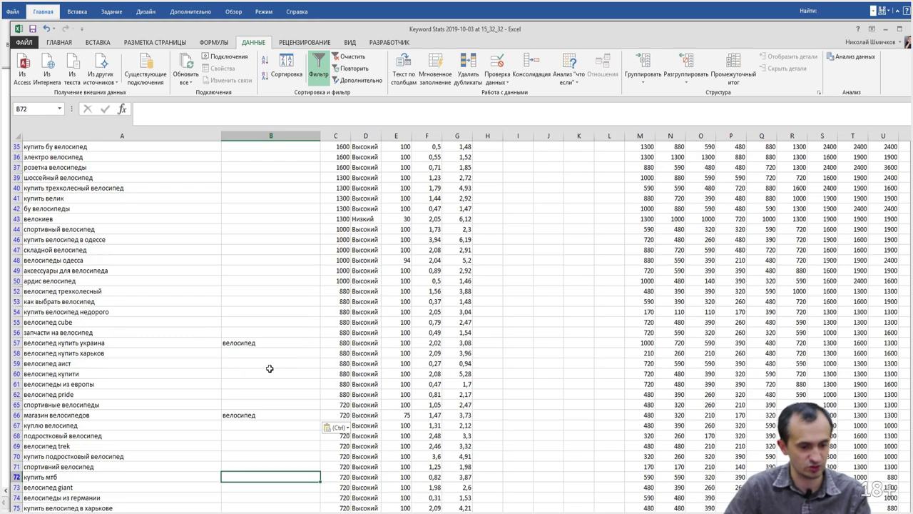
{"action": "scroll", "coordinate": [285, 356], "scroll_direction": "down", "scroll_amount": 5}
{"action": "scroll", "coordinate": [201, 446], "scroll_direction": "down", "scroll_amount": 1}
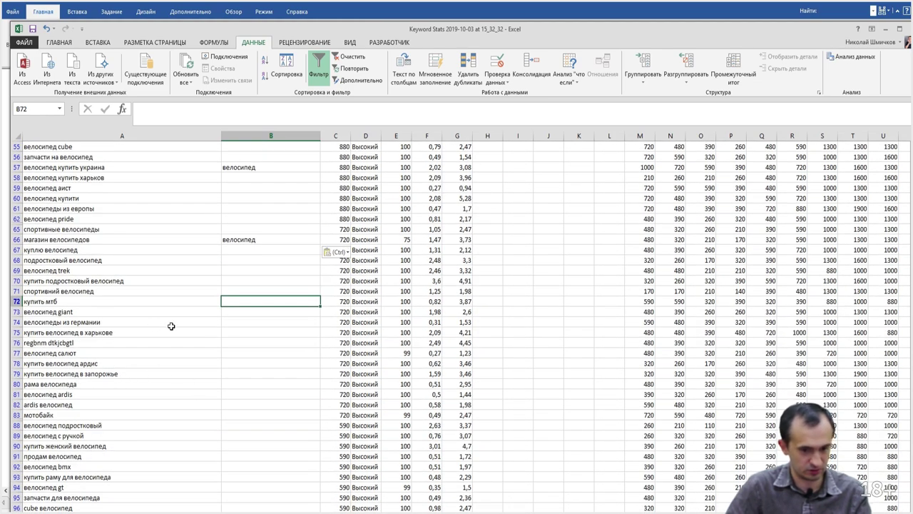
{"action": "left_click", "coordinate": [264, 240]}
{"action": "key", "text": "ctrl+c"}
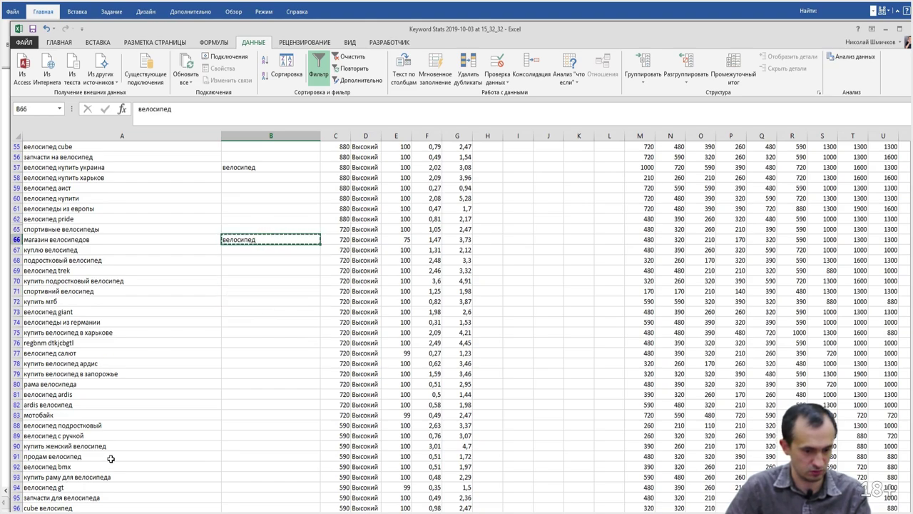
{"action": "scroll", "coordinate": [110, 459], "scroll_direction": "down", "scroll_amount": 3}
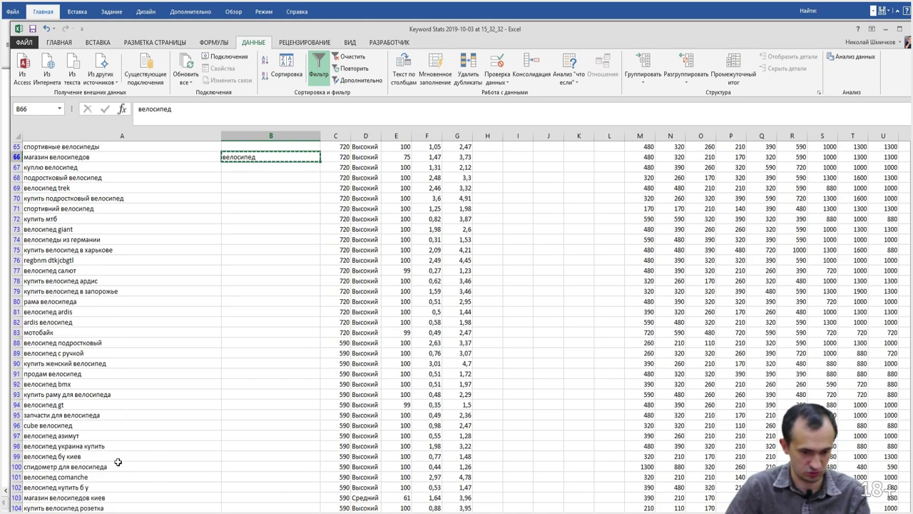
{"action": "left_click", "coordinate": [243, 446]}
{"action": "key", "text": "ctrl+v"}
Filter the average monthly searches column by excluding the first and last entries of its value list
{"action": "scroll", "coordinate": [242, 447], "scroll_direction": "down", "scroll_amount": 6}
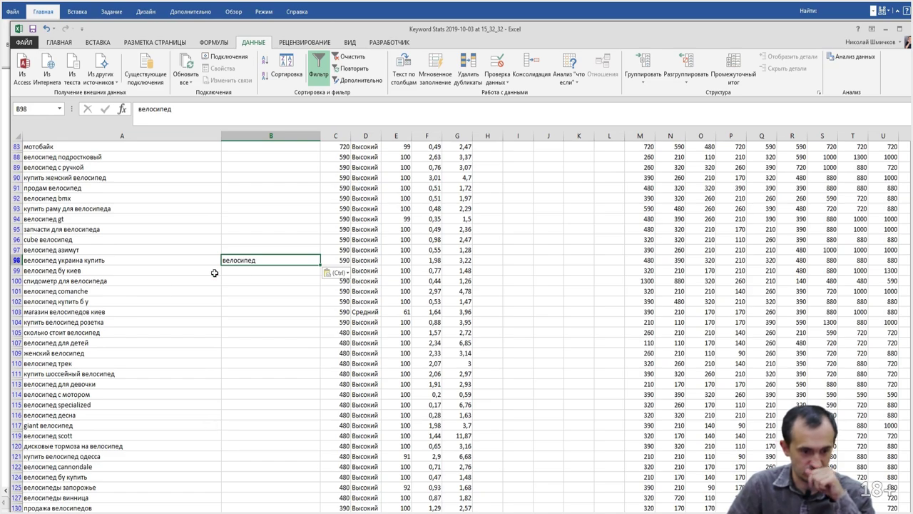
{"action": "left_click", "coordinate": [175, 352]}
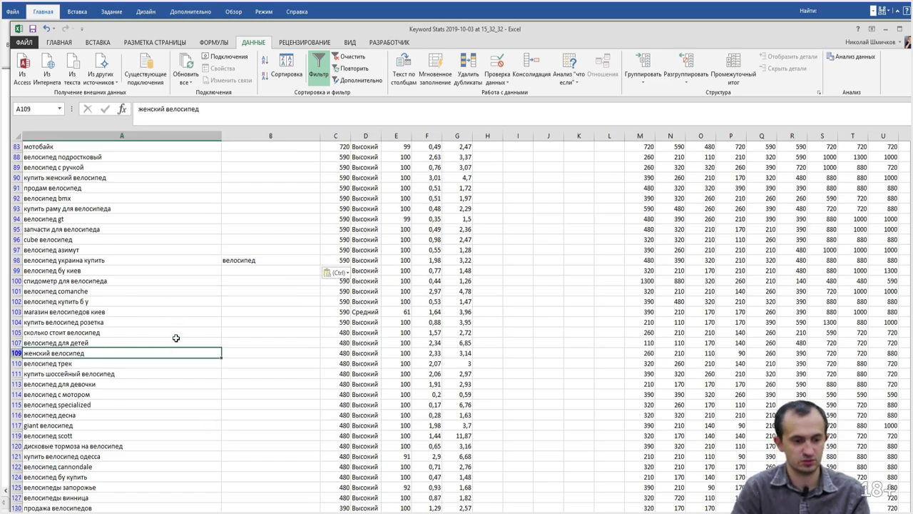
{"action": "key", "text": "ctrl+Home"}
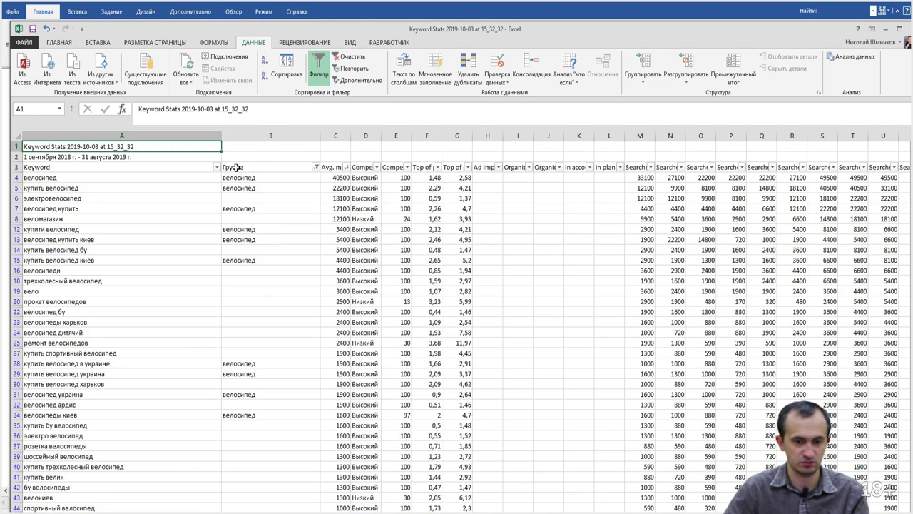
{"action": "left_click", "coordinate": [346, 167]}
{"action": "left_click", "coordinate": [225, 276]}
{"action": "left_click", "coordinate": [297, 363]}
{"action": "left_click", "coordinate": [345, 167]}
{"action": "left_click_drag", "start_coordinate": [345, 277], "coordinate": [345, 364]}
{"action": "left_click", "coordinate": [224, 342]}
{"action": "left_click", "coordinate": [288, 363]}
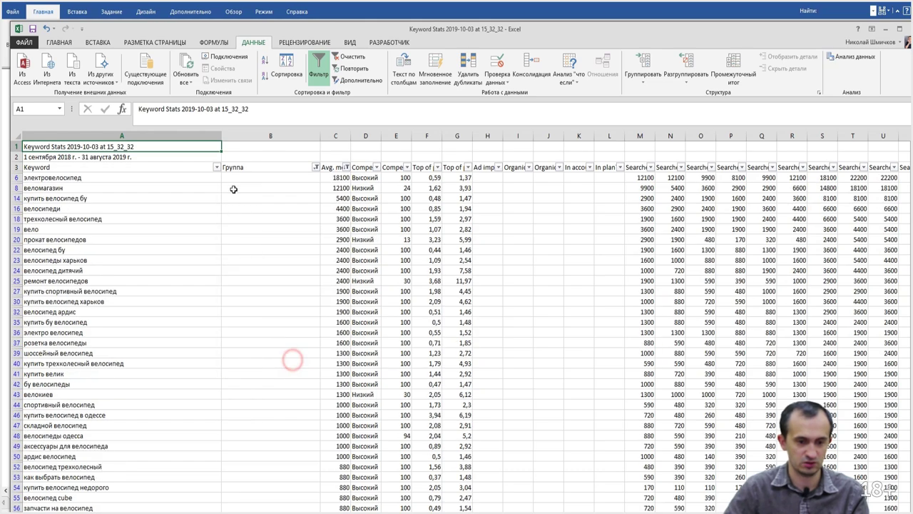
Filter the Keyword column to the ungrouped phrases containing "куп"
{"action": "left_click", "coordinate": [216, 168]}
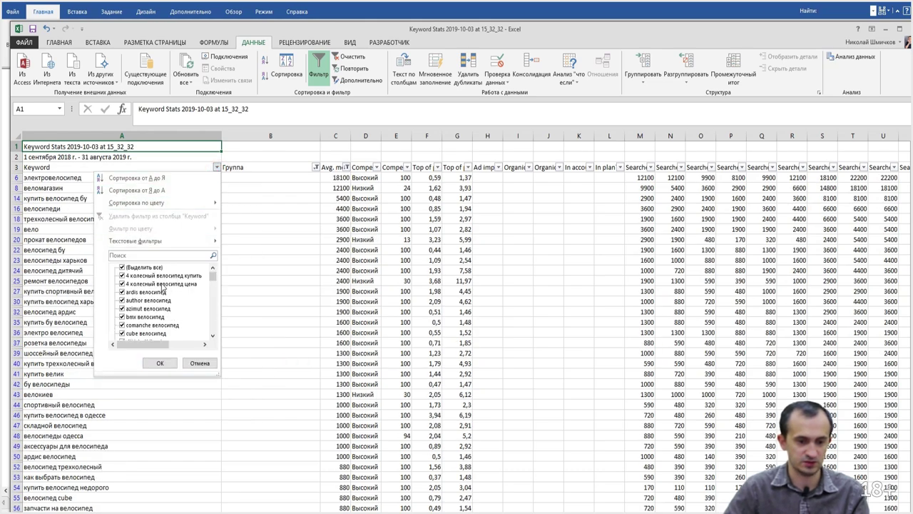
{"action": "left_click", "coordinate": [316, 167]}
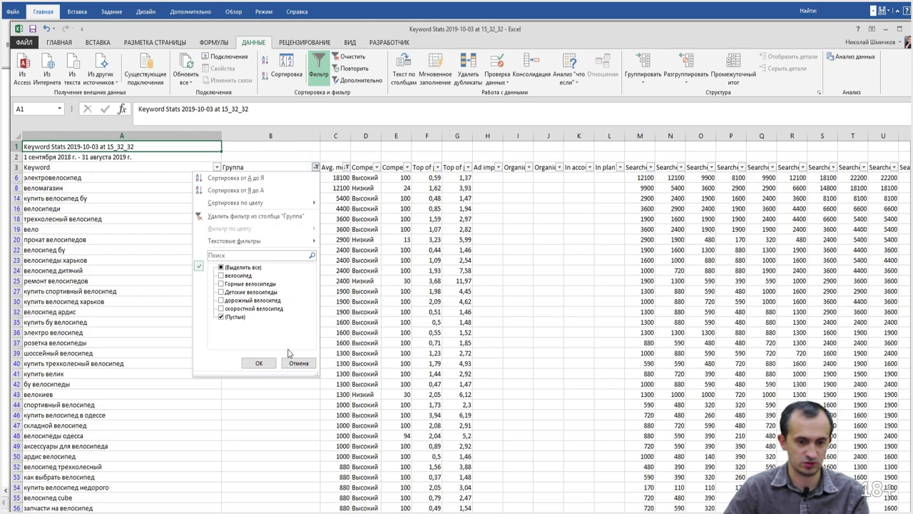
{"action": "left_click", "coordinate": [260, 362]}
{"action": "left_click", "coordinate": [216, 167]}
{"action": "left_click", "coordinate": [157, 256]}
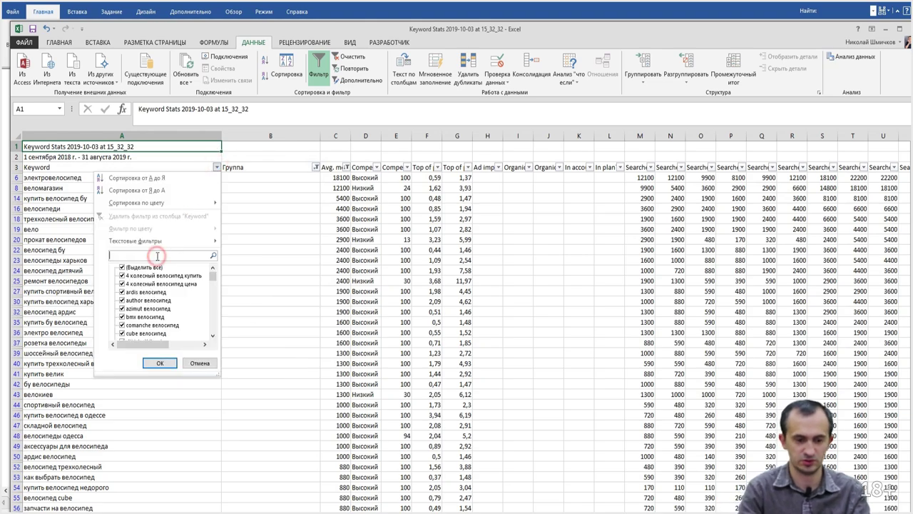
{"action": "key", "text": "Return"}
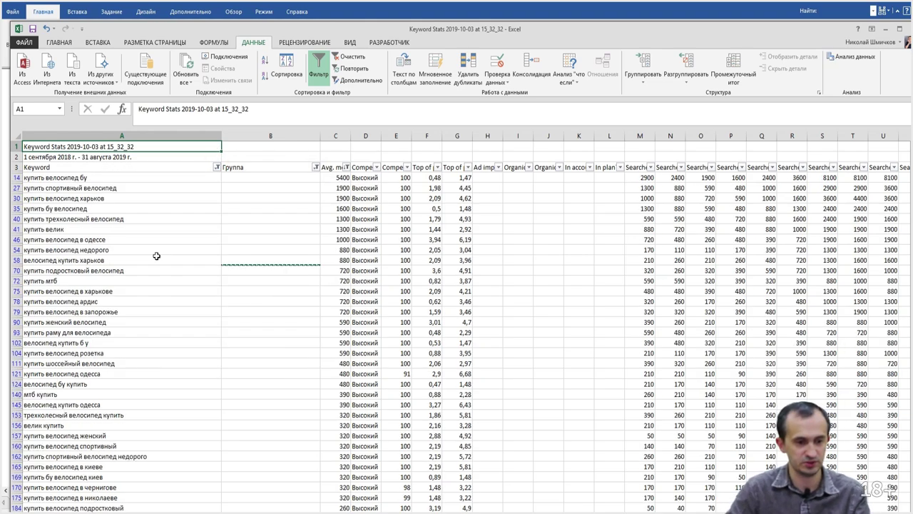
{"action": "left_click", "coordinate": [236, 211]}
{"action": "left_click", "coordinate": [241, 177]}
{"action": "left_click", "coordinate": [255, 178]}
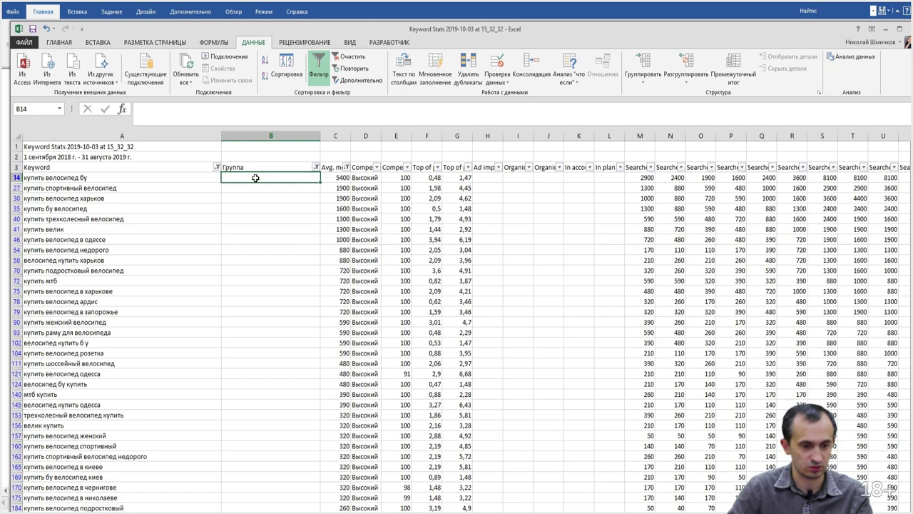
{"action": "key", "text": "ctrl+z"}
{"action": "left_click", "coordinate": [216, 167]}
{"action": "left_click", "coordinate": [168, 250]}
{"action": "type", "text": "куп"}
{"action": "key", "text": "Return"}
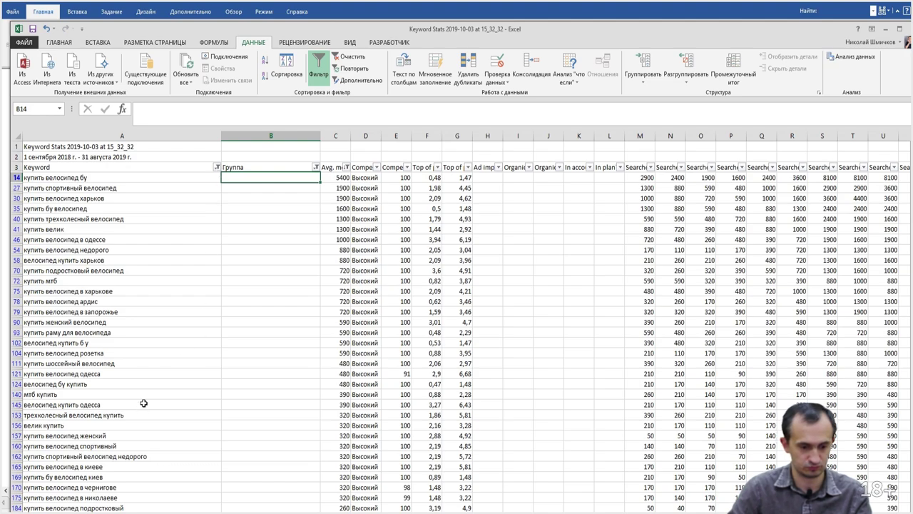
Assign the group "велосипед" to "купить велосипед в киеве" in row 165
{"action": "scroll", "coordinate": [143, 403], "scroll_direction": "down", "scroll_amount": 3}
{"action": "left_click", "coordinate": [140, 373]}
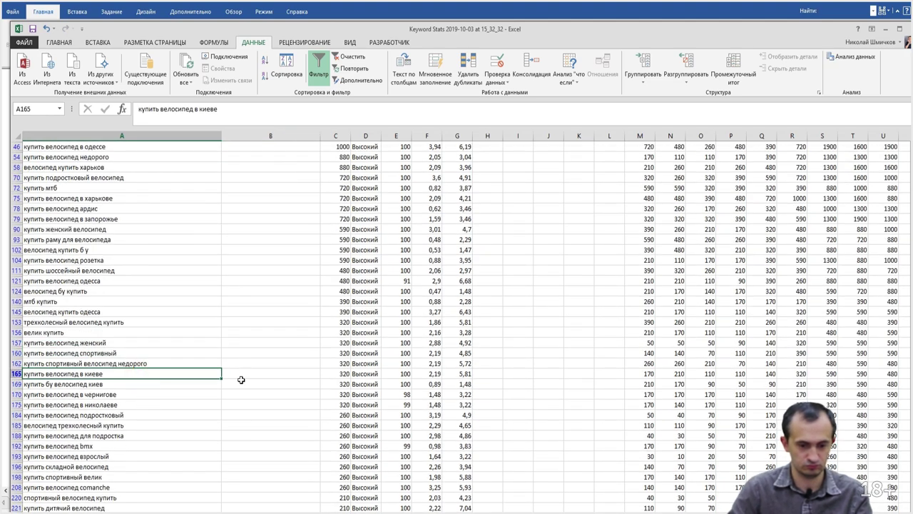
{"action": "left_click", "coordinate": [249, 374]}
{"action": "type", "text": "вке"}
{"action": "key", "text": "BackSpace"}
{"action": "key", "text": "BackSpace"}
{"action": "type", "text": "ел"}
{"action": "key", "text": "ctrl+Return"}
Copy "велосипед" from the Группа cell of row 165 to "велосипед купить в украине" in row 286
{"action": "key", "text": "ctrl+c"}
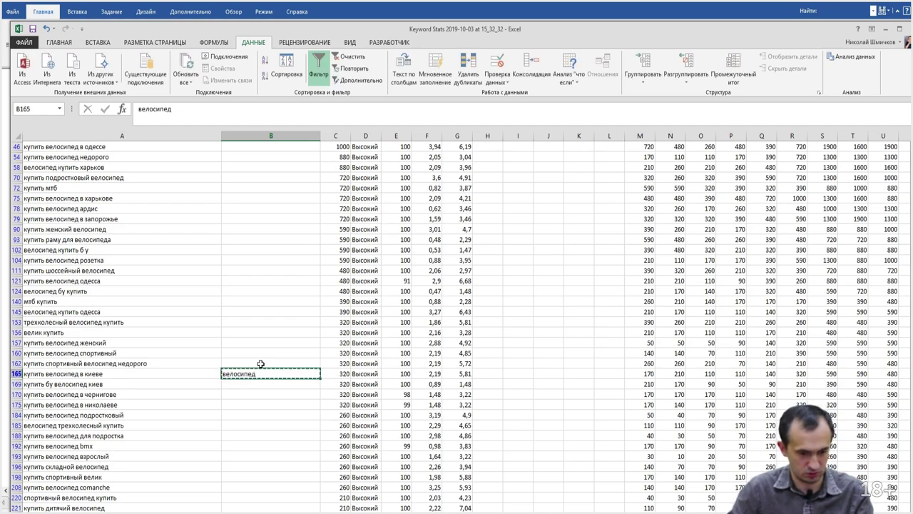
{"action": "scroll", "coordinate": [191, 477], "scroll_direction": "down", "scroll_amount": 6}
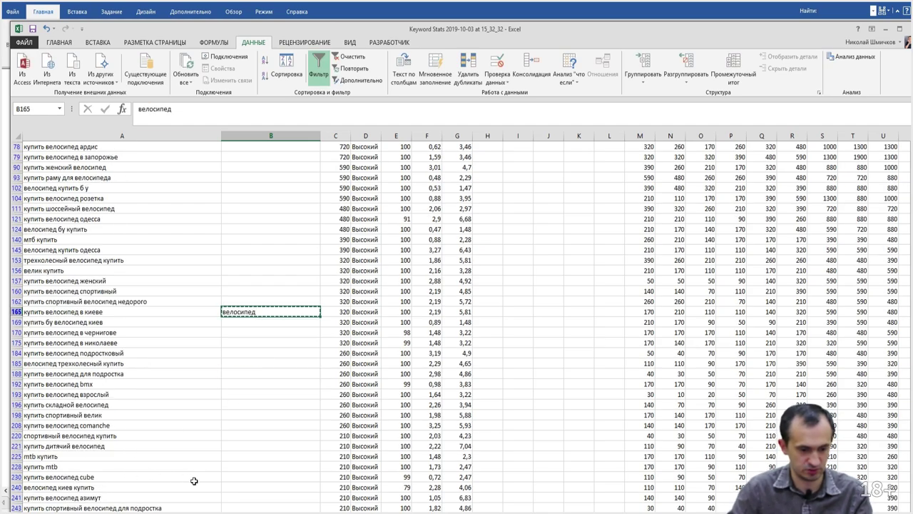
{"action": "scroll", "coordinate": [194, 481], "scroll_direction": "down", "scroll_amount": 4}
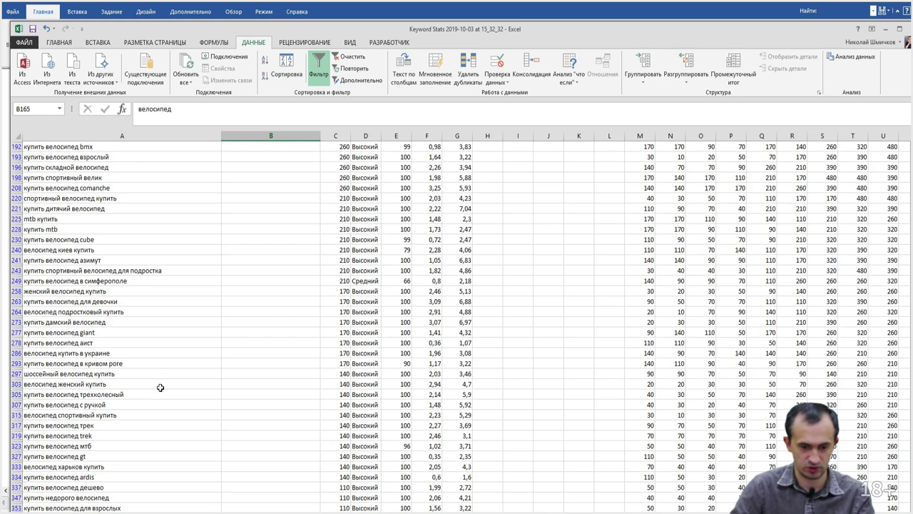
{"action": "left_click", "coordinate": [246, 352]}
{"action": "key", "text": "ctrl+v"}
Assign the group "велосипед" to "купить велосипед новый" in row 527
{"action": "scroll", "coordinate": [252, 453], "scroll_direction": "down", "scroll_amount": 7}
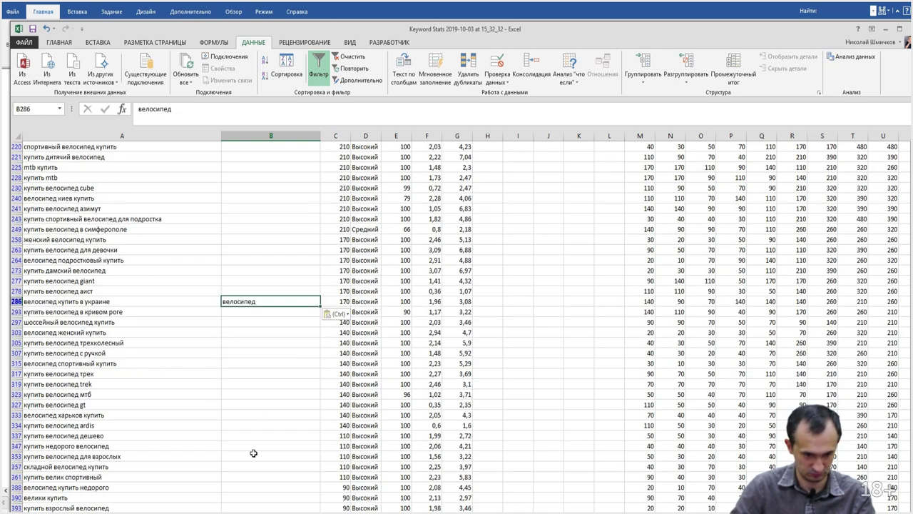
{"action": "left_click", "coordinate": [255, 415]}
{"action": "left_click", "coordinate": [147, 384]}
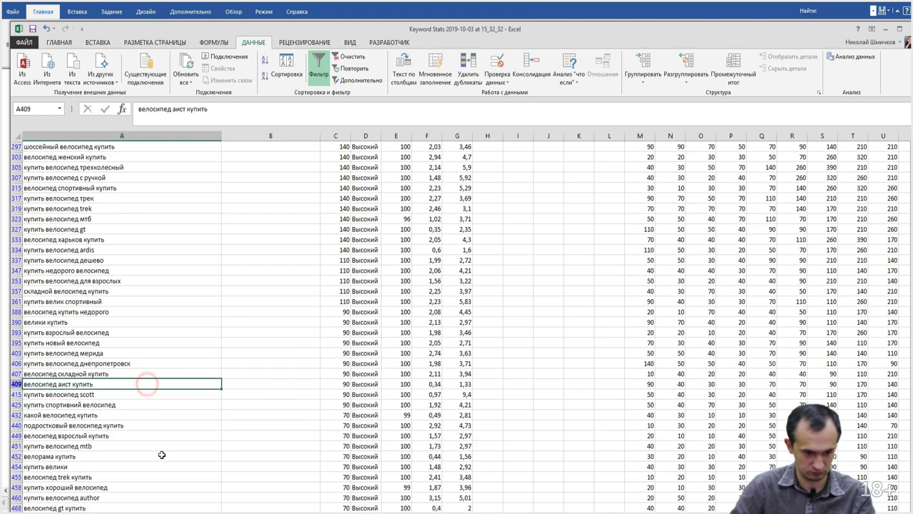
{"action": "scroll", "coordinate": [162, 454], "scroll_direction": "down", "scroll_amount": 2}
{"action": "scroll", "coordinate": [115, 426], "scroll_direction": "down", "scroll_amount": 2}
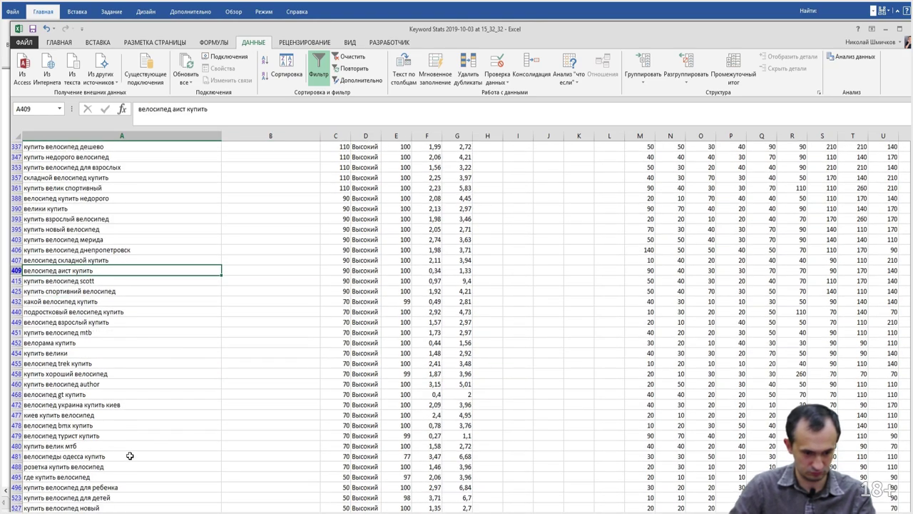
{"action": "left_click", "coordinate": [140, 479]}
{"action": "left_click", "coordinate": [262, 478]}
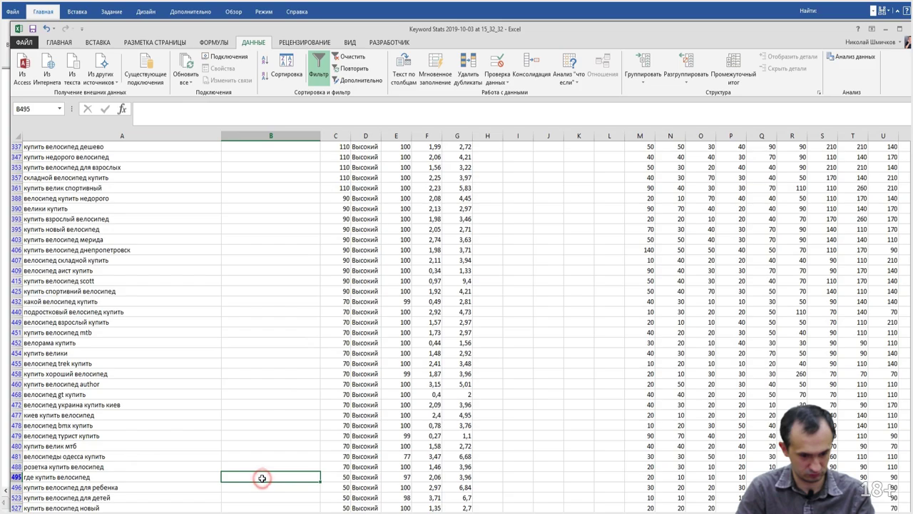
{"action": "key", "text": "Down"}
{"action": "key", "text": "Down"}
{"action": "key", "text": "Down"}
{"action": "key", "text": "Down"}
{"action": "key", "text": "Down"}
{"action": "key", "text": "Down"}
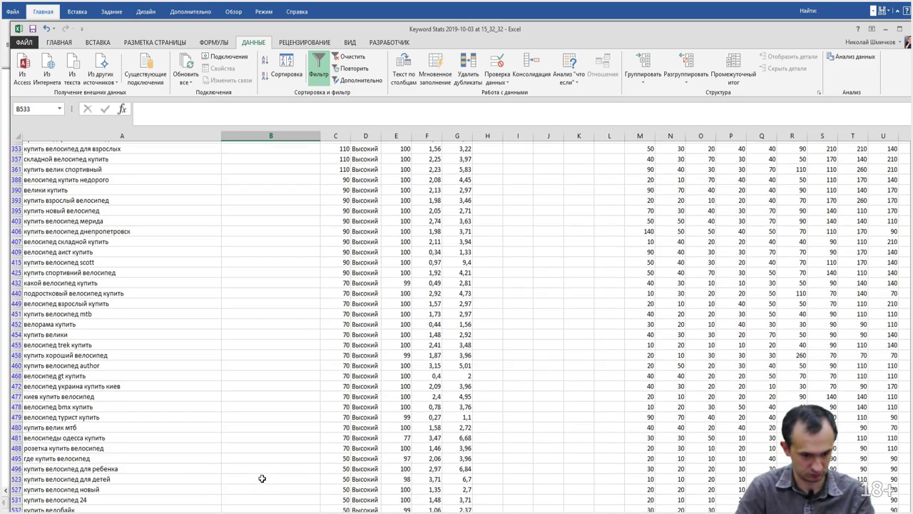
{"action": "key", "text": "Up"}
{"action": "key", "text": "Up"}
{"action": "key", "text": "Up"}
{"action": "type", "text": "велосипед"}
{"action": "key", "text": "Down"}
Look through the remaining purchase phrases from row 531 to row 901 for general bicycle queries
{"action": "key", "text": "Down"}
{"action": "key", "text": "Down"}
{"action": "key", "text": "Down"}
{"action": "key", "text": "Down"}
{"action": "key", "text": "Down"}
{"action": "key", "text": "Down"}
{"action": "key", "text": "Down"}
{"action": "key", "text": "Down"}
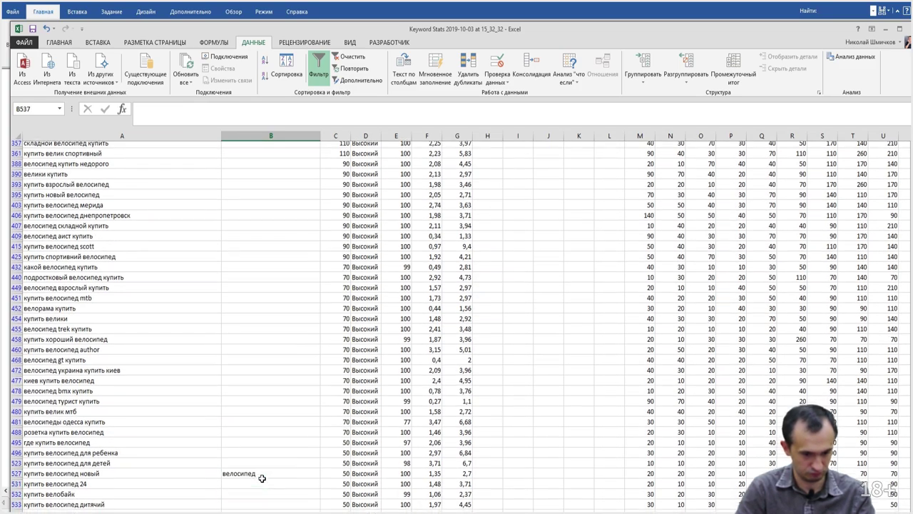
{"action": "key", "text": "Down"}
{"action": "key", "text": "Down"}
{"action": "key", "text": "Down"}
{"action": "key", "text": "Down"}
{"action": "key", "text": "Down"}
{"action": "key", "text": "Down"}
{"action": "key", "text": "Down"}
{"action": "key", "text": "Down"}
{"action": "key", "text": "Down"}
{"action": "key", "text": "Down"}
{"action": "key", "text": "Down"}
{"action": "key", "text": "Down"}
{"action": "key", "text": "Down"}
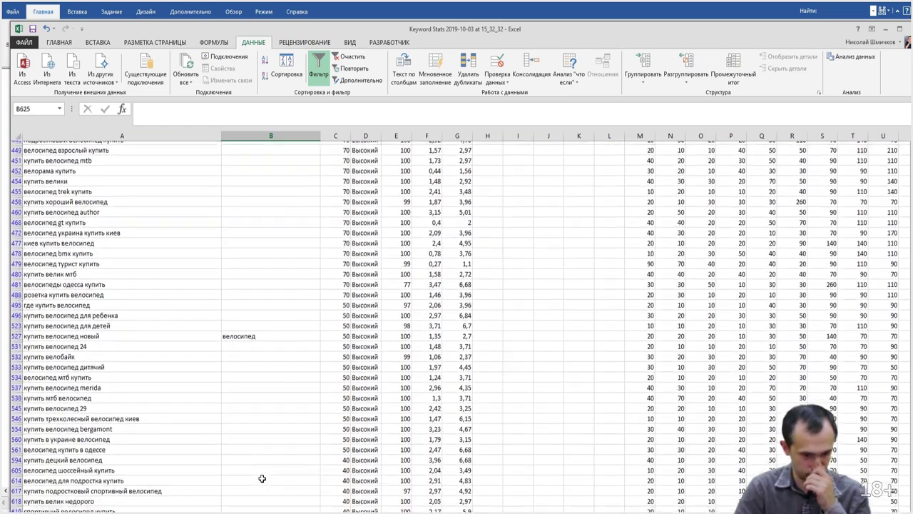
{"action": "key", "text": "Down"}
{"action": "key", "text": "Down"}
{"action": "key", "text": "Down"}
{"action": "key", "text": "Down"}
{"action": "key", "text": "Down"}
{"action": "key", "text": "Down"}
{"action": "key", "text": "Down"}
{"action": "key", "text": "Down"}
{"action": "key", "text": "Down"}
{"action": "key", "text": "Down"}
{"action": "key", "text": "Down"}
{"action": "key", "text": "Down"}
{"action": "key", "text": "Down"}
{"action": "key", "text": "Down"}
{"action": "key", "text": "Down"}
{"action": "key", "text": "Down"}
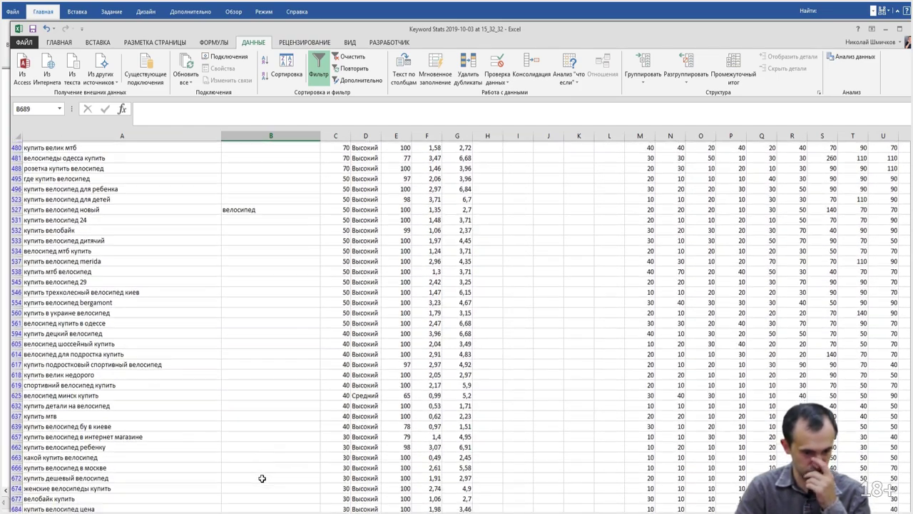
{"action": "key", "text": "Down"}
{"action": "key", "text": "Down"}
{"action": "key", "text": "Down"}
{"action": "key", "text": "Down"}
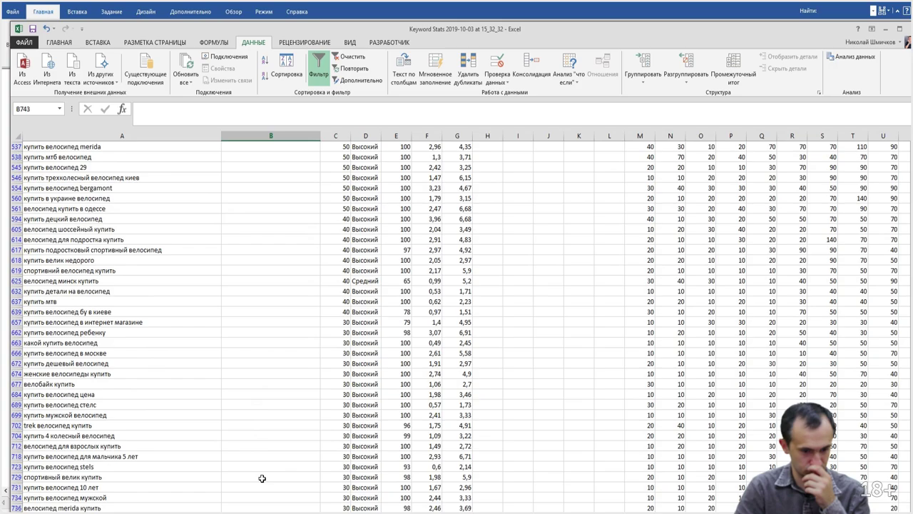
{"action": "key", "text": "Down"}
{"action": "key", "text": "Down"}
{"action": "key", "text": "Down"}
{"action": "key", "text": "Down"}
{"action": "key", "text": "Down"}
{"action": "key", "text": "Down"}
{"action": "key", "text": "Down"}
{"action": "key", "text": "Down"}
{"action": "key", "text": "Down"}
{"action": "key", "text": "Down"}
{"action": "key", "text": "Down"}
{"action": "key", "text": "Down"}
{"action": "key", "text": "Down"}
{"action": "key", "text": "Down"}
{"action": "key", "text": "Down"}
{"action": "key", "text": "Down"}
{"action": "key", "text": "Down"}
{"action": "key", "text": "Down"}
{"action": "key", "text": "Down"}
{"action": "key", "text": "Down"}
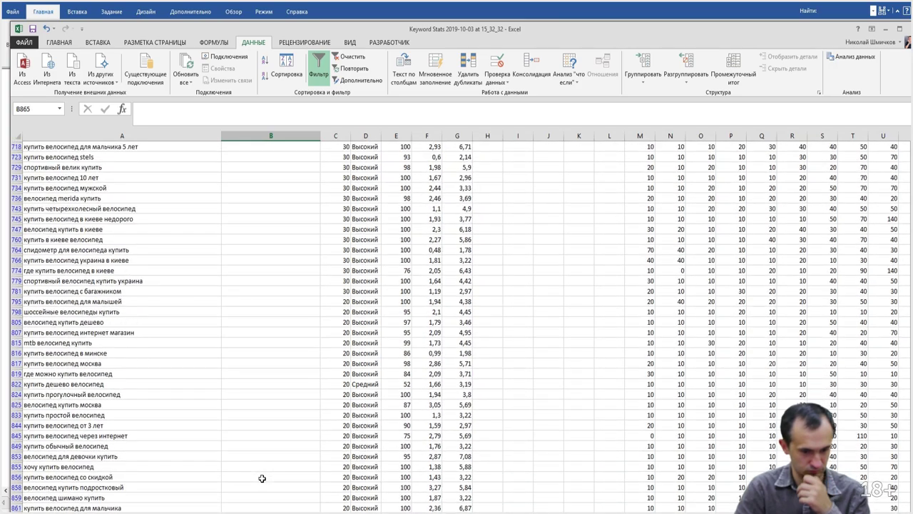
{"action": "scroll", "coordinate": [257, 429], "scroll_direction": "down", "scroll_amount": 4}
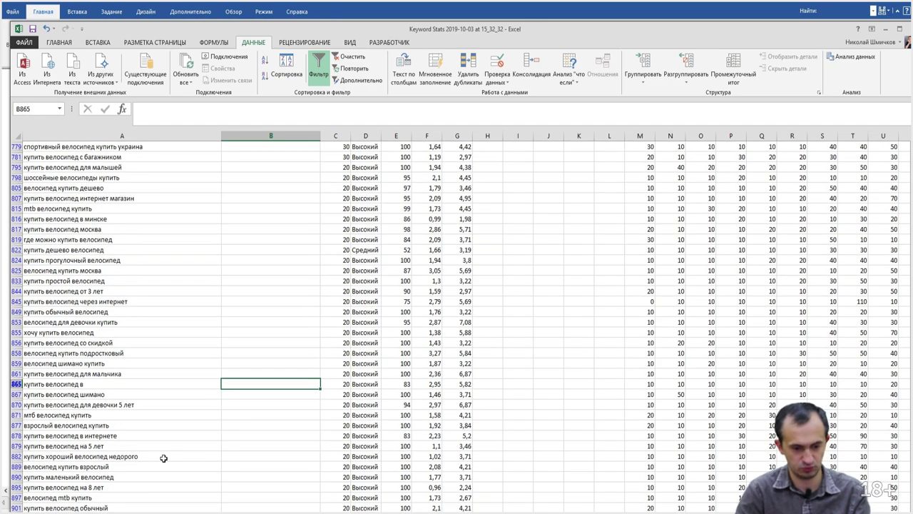
{"action": "left_click", "coordinate": [163, 457]}
{"action": "key", "text": "Down"}
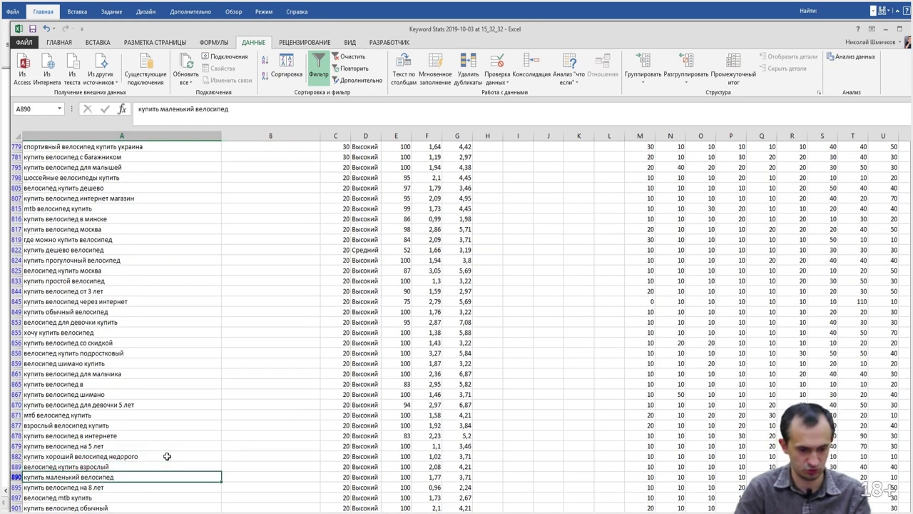
{"action": "key", "text": "Right"}
{"action": "key", "text": "Down"}
{"action": "key", "text": "Down"}
{"action": "key", "text": "Left"}
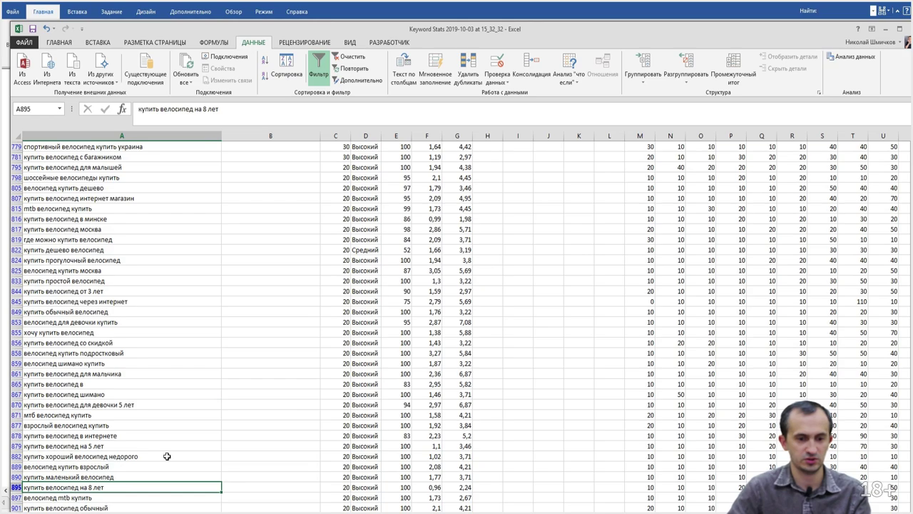
Change the Keyword column filter to phrases containing "магазин"
{"action": "key", "text": "ctrl+Home"}
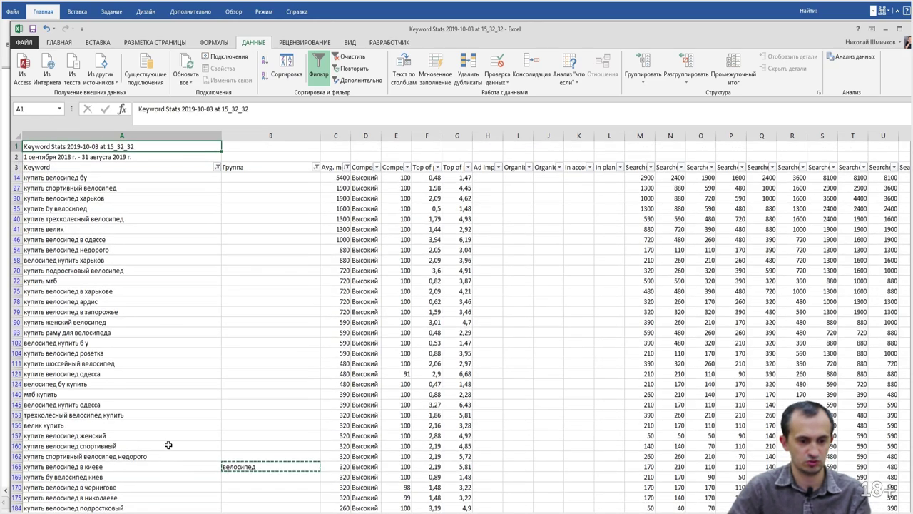
{"action": "left_click", "coordinate": [217, 167]}
{"action": "left_click", "coordinate": [144, 255]}
{"action": "type", "text": "магазин"}
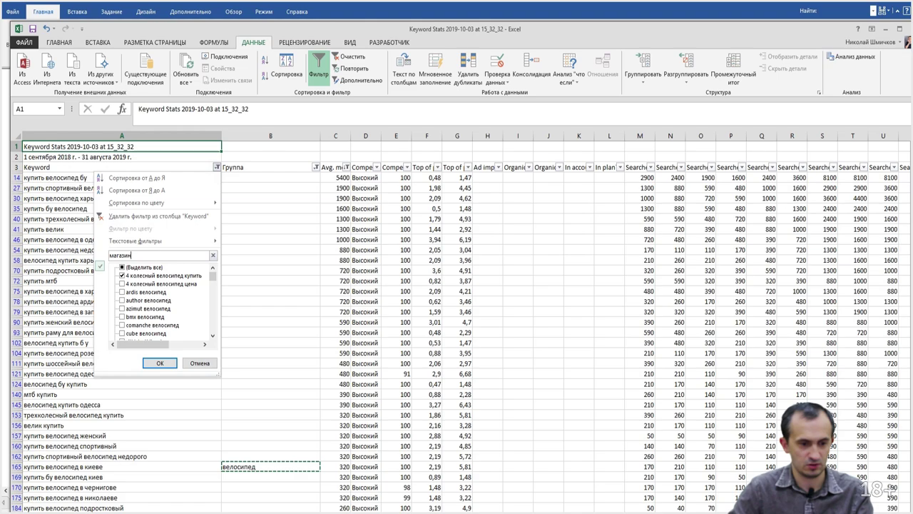
{"action": "key", "text": "Return"}
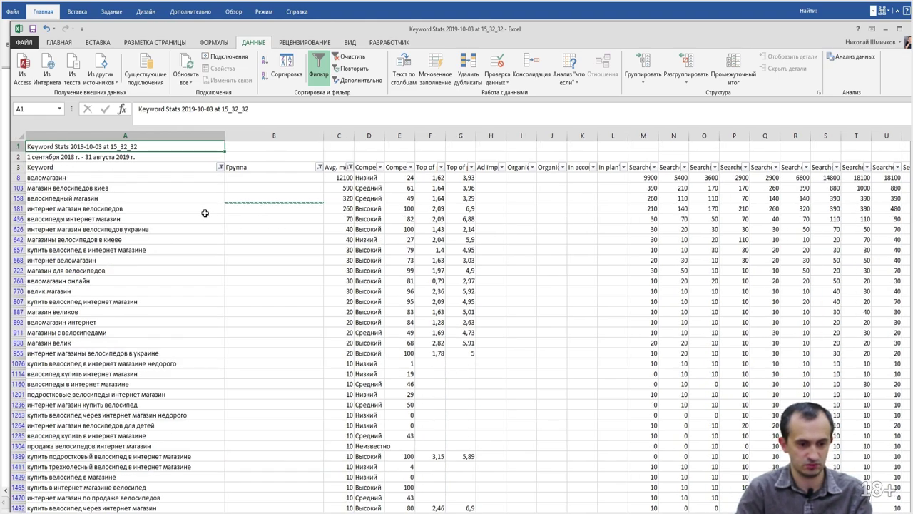
Paste the group "велосипед" for the store phrases from row 8 to row 938, skipping "веломагазин онлайн" in row 768
{"action": "left_click", "coordinate": [268, 177]}
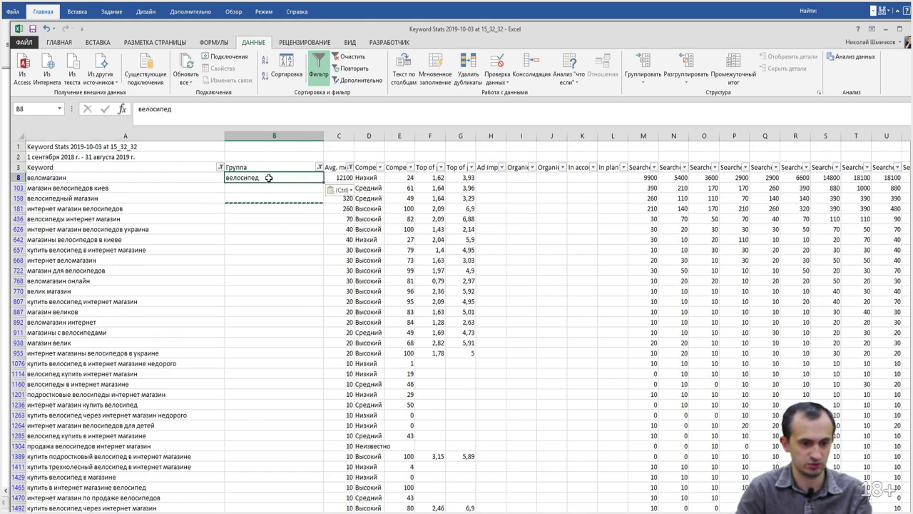
{"action": "key", "text": "Down"}
{"action": "key", "text": "ctrl+v"}
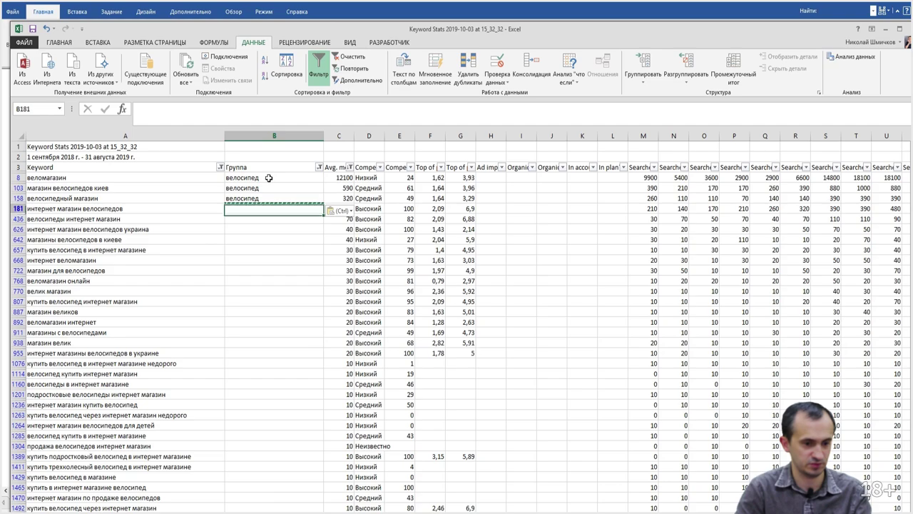
{"action": "key", "text": "ctrl+v"}
{"action": "key", "text": "Down"}
{"action": "key", "text": "ctrl+v"}
{"action": "key", "text": "Down"}
{"action": "key", "text": "ctrl+v"}
{"action": "key", "text": "Down"}
{"action": "key", "text": "ctrl+v"}
{"action": "key", "text": "Down"}
{"action": "key", "text": "ctrl+v"}
{"action": "key", "text": "Down"}
{"action": "key", "text": "ctrl+v"}
{"action": "key", "text": "Down"}
{"action": "key", "text": "Down"}
{"action": "key", "text": "ctrl+v"}
{"action": "key", "text": "Down"}
{"action": "key", "text": "ctrl+v"}
{"action": "key", "text": "Down"}
{"action": "key", "text": "ctrl+v"}
{"action": "key", "text": "Down"}
{"action": "key", "text": "ctrl+v"}
{"action": "key", "text": "Down"}
{"action": "key", "text": "ctrl+v"}
{"action": "key", "text": "Down"}
{"action": "key", "text": "ctrl+v"}
Set the group of "веломагазин" in row 8 to "Главная" and fill it down the visible rows to row 668
{"action": "left_click", "coordinate": [269, 175]}
{"action": "type", "text": "Главн"}
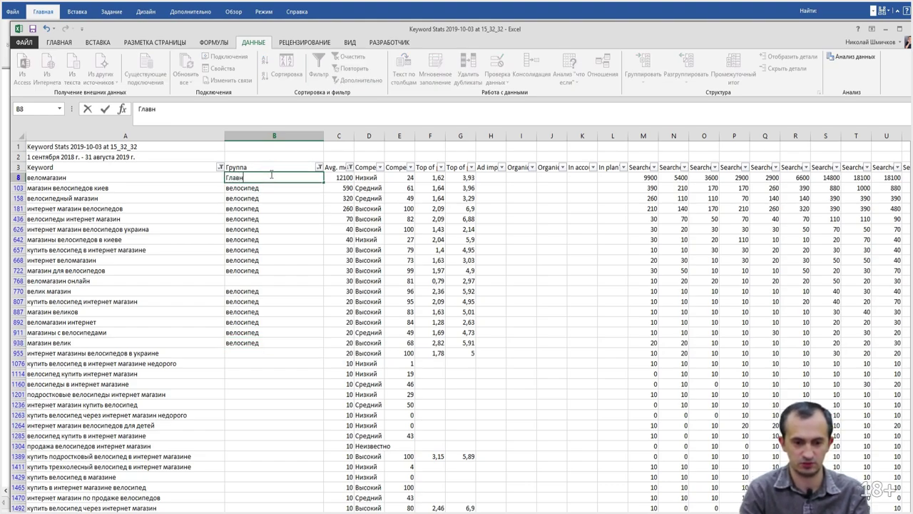
{"action": "type", "text": "ая"}
{"action": "key", "text": "Return"}
{"action": "left_click", "coordinate": [271, 175]}
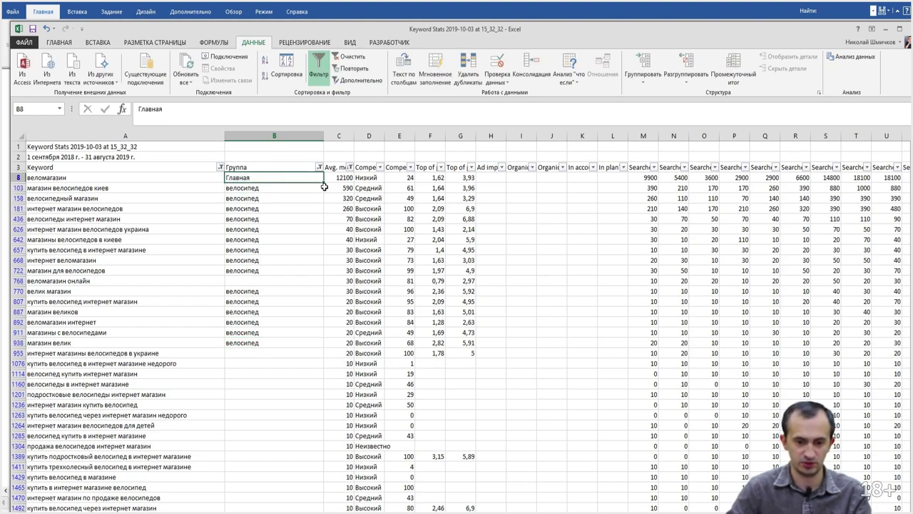
{"action": "left_click_drag", "start_coordinate": [325, 184], "coordinate": [311, 263]}
Copy the group "Главная" from row 668 to row 722 and to the visible rows from 770 to 938
{"action": "left_click", "coordinate": [263, 258]}
{"action": "key", "text": "ctrl+c"}
{"action": "left_click", "coordinate": [259, 274]}
{"action": "key", "text": "ctrl+v"}
{"action": "left_click_drag", "start_coordinate": [258, 291], "coordinate": [261, 343]}
{"action": "key", "text": "ctrl+v"}
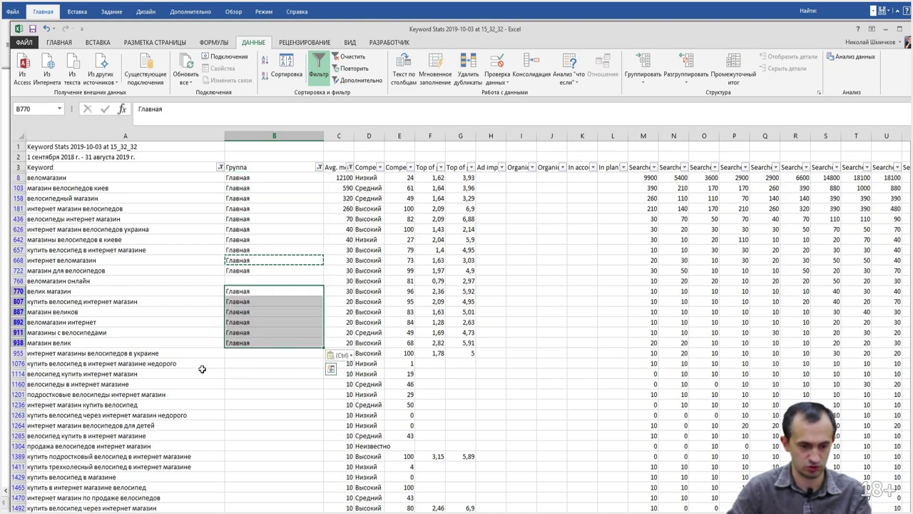
Paste the group "Главная" for the store phrases in rows 955, 1076, 1114 and 1160
{"action": "left_click", "coordinate": [243, 361]}
{"action": "left_click", "coordinate": [243, 353]}
{"action": "key", "text": "ctrl+v"}
{"action": "key", "text": "Down"}
{"action": "key", "text": "ctrl+v"}
{"action": "key", "text": "Down"}
{"action": "key", "text": "ctrl+v"}
{"action": "key", "text": "Down"}
{"action": "key", "text": "ctrl+v"}
{"action": "key", "text": "Up"}
{"action": "key", "text": "Up"}
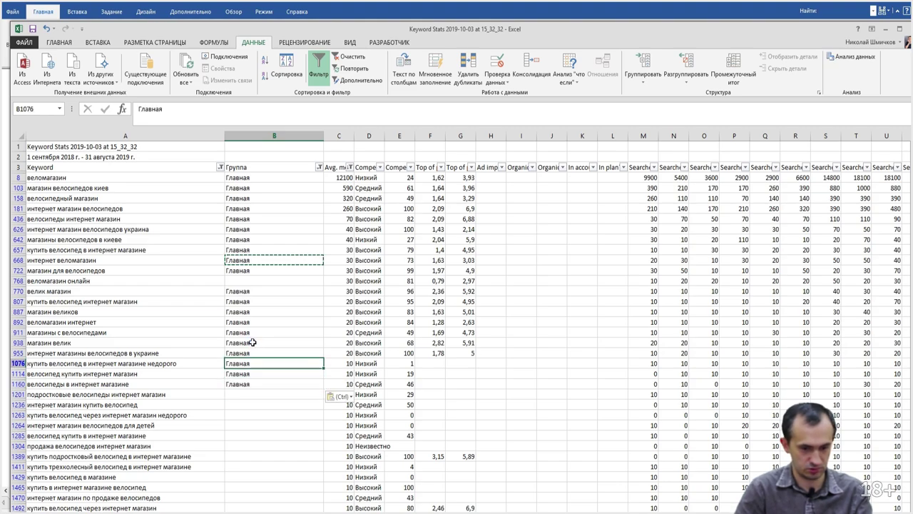
Set the group of row 1076 to "велосипед" and copy it to rows 1114 and 1160
{"action": "type", "text": "велосипед"}
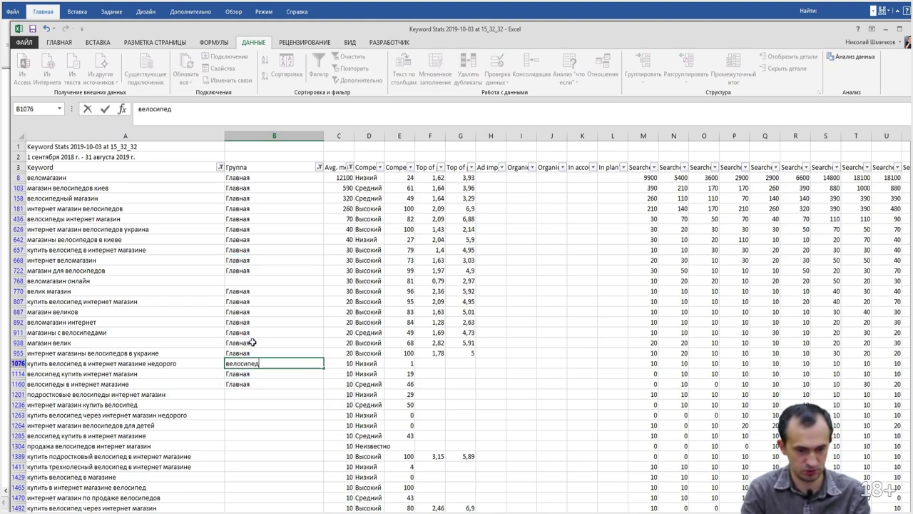
{"action": "key", "text": "Return"}
{"action": "key", "text": "Up"}
{"action": "key", "text": "ctrl+c"}
{"action": "key", "text": "Down"}
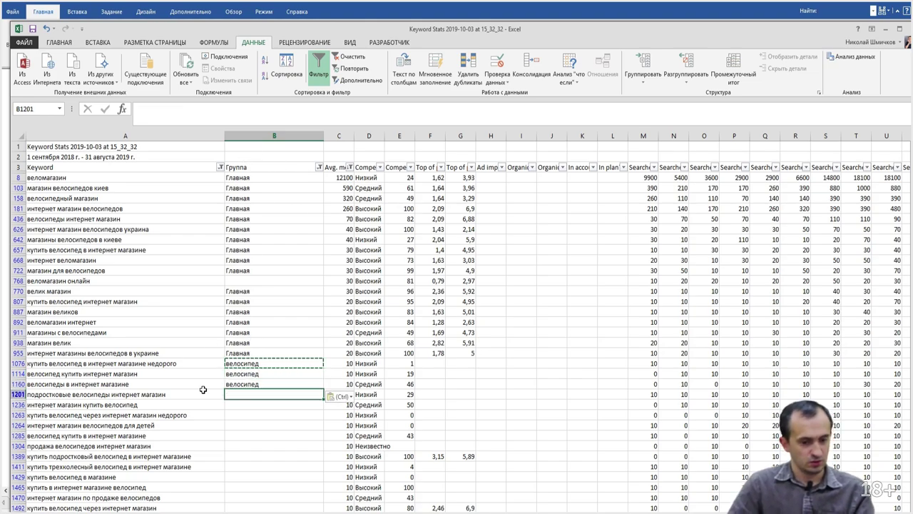
{"action": "left_click_drag", "start_coordinate": [64, 383], "coordinate": [235, 383]}
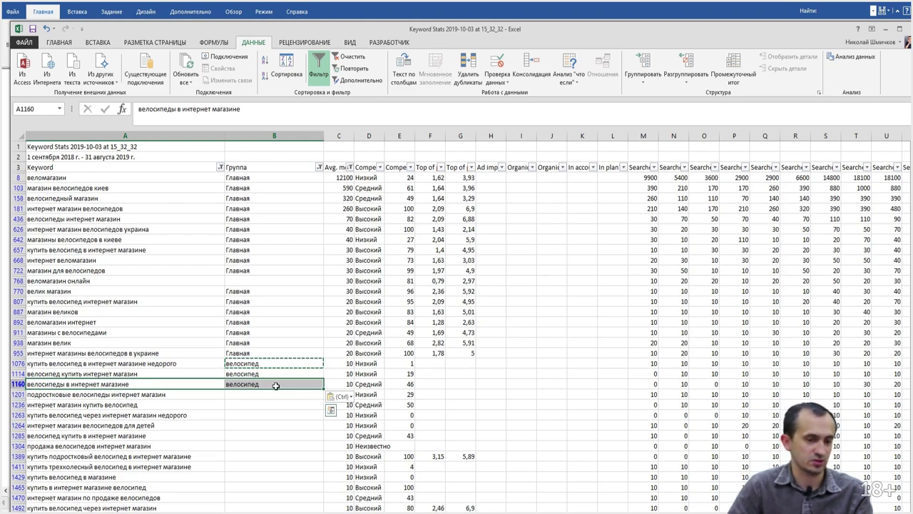
Replace the group "Главная" with "велосипед" in the visible rows 770 to 955, 103 to 722 and row 8
{"action": "left_click_drag", "start_coordinate": [268, 364], "coordinate": [273, 373]}
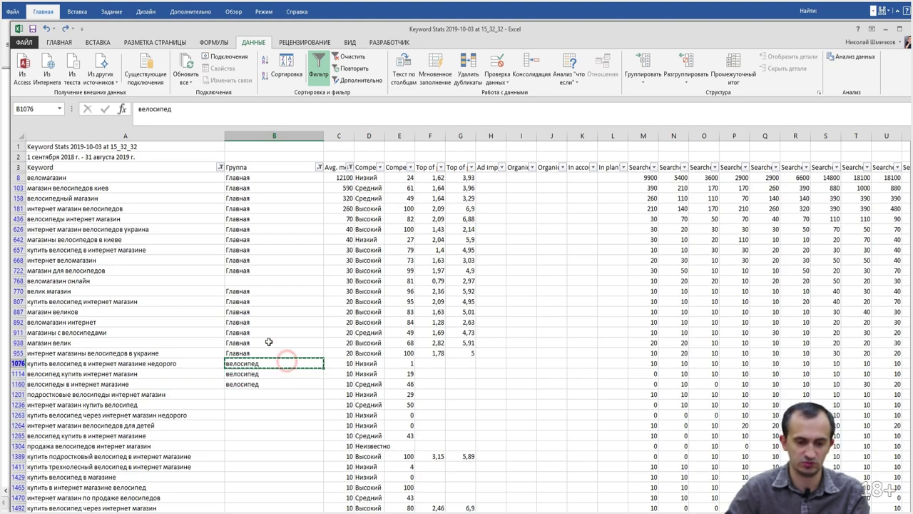
{"action": "left_click_drag", "start_coordinate": [262, 291], "coordinate": [271, 353]}
{"action": "key", "text": "ctrl+v"}
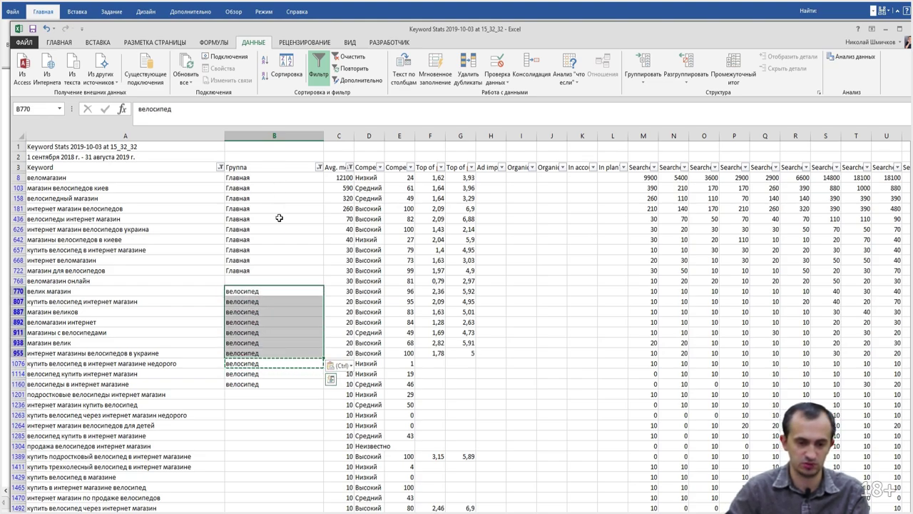
{"action": "left_click_drag", "start_coordinate": [265, 189], "coordinate": [270, 271]}
{"action": "key", "text": "ctrl+v"}
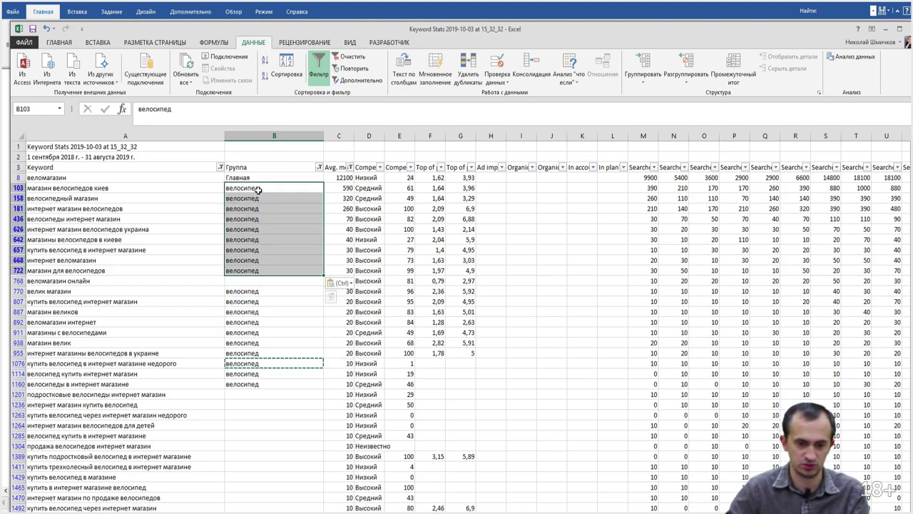
{"action": "left_click", "coordinate": [261, 188]}
{"action": "key", "text": "ctrl+c"}
{"action": "left_click", "coordinate": [259, 178]}
{"action": "key", "text": "ctrl+v"}
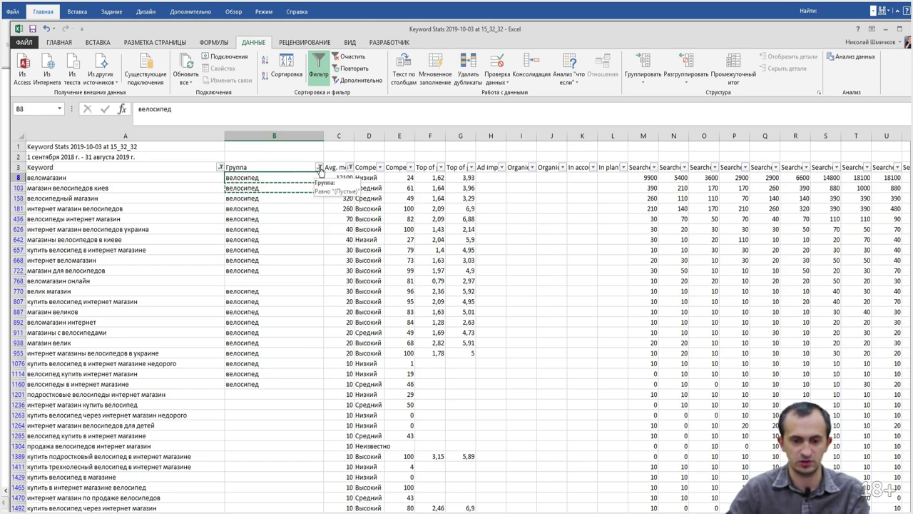
Copy the group "велосипед" from row 1160 to the general store phrases in rows 1236, 1263, 1285 and 1304
{"action": "left_click", "coordinate": [253, 384]}
{"action": "key", "text": "ctrl+c"}
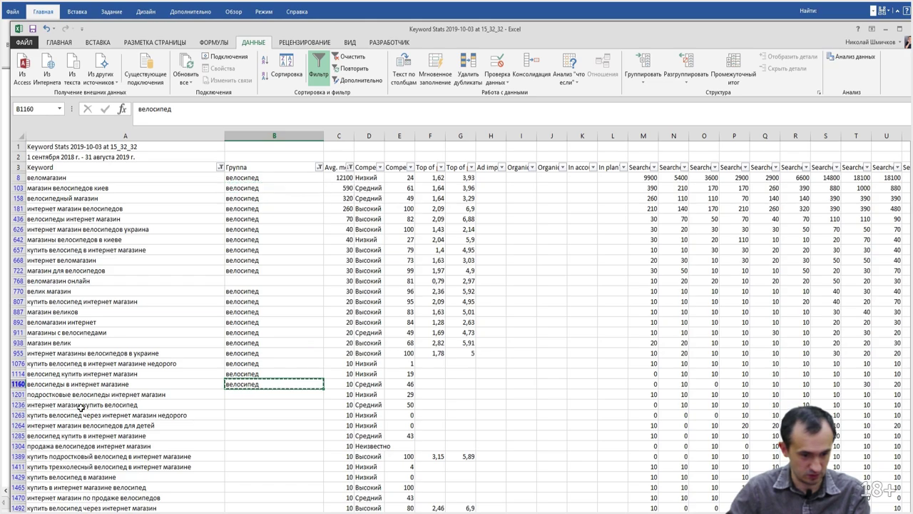
{"action": "left_click", "coordinate": [237, 405]}
{"action": "key", "text": "ctrl+v"}
{"action": "key", "text": "Down"}
{"action": "key", "text": "ctrl+v"}
{"action": "key", "text": "Down"}
{"action": "key", "text": "Down"}
{"action": "key", "text": "ctrl+v"}
{"action": "key", "text": "Down"}
{"action": "key", "text": "ctrl+v"}
{"action": "key", "text": "Down"}
{"action": "key", "text": "Down"}
{"action": "key", "text": "Down"}
{"action": "key", "text": "Down"}
{"action": "key", "text": "Down"}
{"action": "key", "text": "Down"}
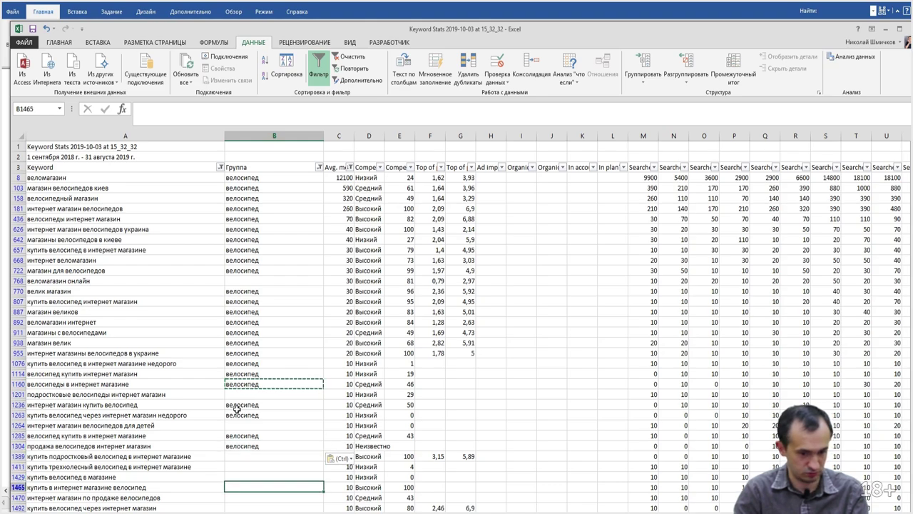
Paste the group "велосипед" for the store phrases in rows 1465 and 1470
{"action": "key", "text": "Up"}
{"action": "key", "text": "ctrl+v"}
{"action": "key", "text": "Up"}
{"action": "key", "text": "ctrl+v"}
{"action": "key", "text": "Down"}
{"action": "key", "text": "Down"}
{"action": "key", "text": "Down"}
{"action": "key", "text": "Down"}
{"action": "key", "text": "Down"}
{"action": "key", "text": "Down"}
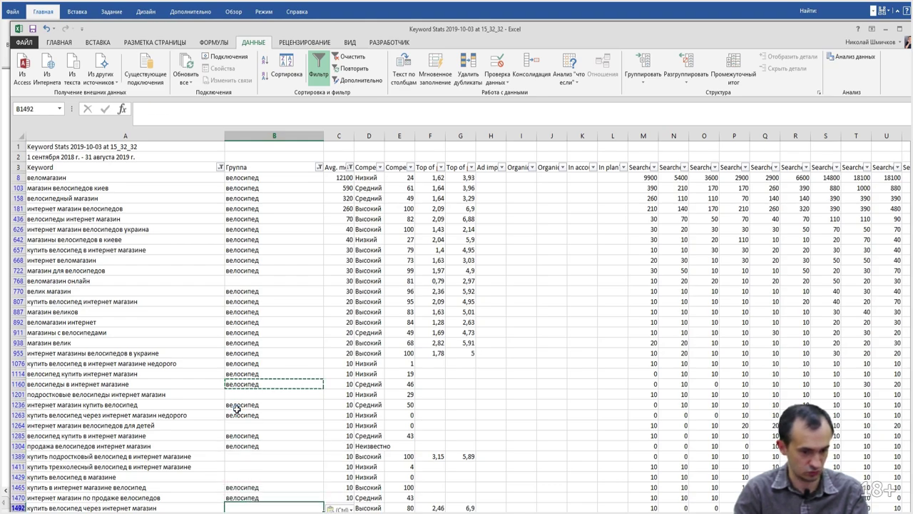
Examine the ungrouped store phrases below row 1470 to see which belong to the general bicycle group
{"action": "key", "text": "Down"}
{"action": "key", "text": "Down"}
{"action": "key", "text": "Down"}
{"action": "key", "text": "Down"}
{"action": "key", "text": "Down"}
{"action": "key", "text": "Down"}
{"action": "key", "text": "Down"}
{"action": "key", "text": "Down"}
{"action": "key", "text": "Down"}
{"action": "key", "text": "Down"}
{"action": "key", "text": "Down"}
{"action": "key", "text": "Down"}
{"action": "key", "text": "Down"}
{"action": "key", "text": "Down"}
{"action": "key", "text": "Down"}
{"action": "key", "text": "Down"}
{"action": "key", "text": "Up"}
{"action": "key", "text": "Up"}
{"action": "key", "text": "Up"}
{"action": "key", "text": "Up"}
{"action": "key", "text": "Up"}
{"action": "key", "text": "Up"}
{"action": "key", "text": "Up"}
{"action": "key", "text": "Up"}
{"action": "key", "text": "Up"}
{"action": "key", "text": "Up"}
{"action": "key", "text": "Up"}
{"action": "key", "text": "Up"}
{"action": "key", "text": "Up"}
{"action": "key", "text": "Up"}
{"action": "key", "text": "Up"}
{"action": "key", "text": "Up"}
{"action": "key", "text": "Up"}
{"action": "key", "text": "Up"}
{"action": "key", "text": "Up"}
{"action": "key", "text": "Up"}
{"action": "key", "text": "Up"}
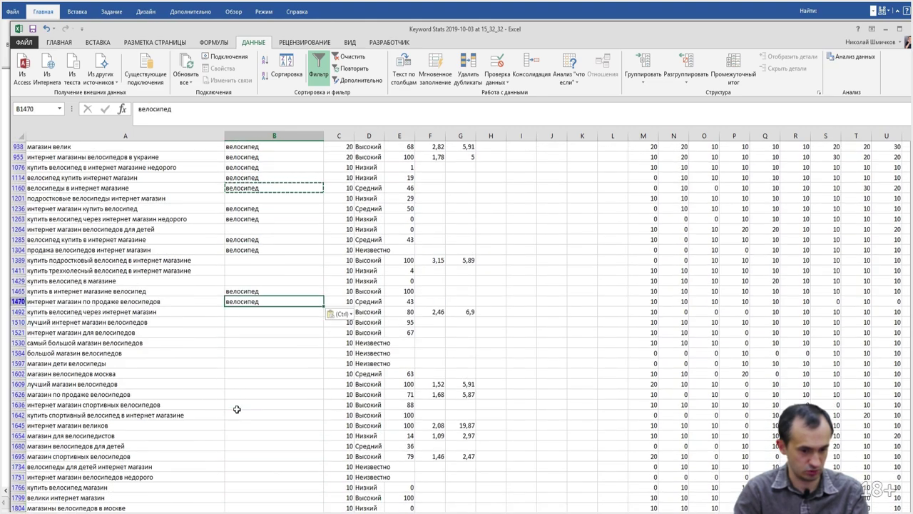
Paste the group "велосипед" down the visible store phrases from row 1470 to row 1958
{"action": "key", "text": "shift+Down"}
{"action": "key", "text": "shift+Down"}
{"action": "key", "text": "shift+Down"}
{"action": "key", "text": "shift+Down"}
{"action": "key", "text": "shift+Down"}
{"action": "key", "text": "shift+Down"}
{"action": "key", "text": "shift+Down"}
{"action": "key", "text": "shift+Down"}
{"action": "key", "text": "shift+Down"}
{"action": "key", "text": "shift+Down"}
{"action": "key", "text": "shift+Down"}
{"action": "key", "text": "shift+Down"}
{"action": "key", "text": "shift+Down"}
{"action": "key", "text": "shift+Down"}
{"action": "key", "text": "shift+Down"}
{"action": "key", "text": "shift+Down"}
{"action": "key", "text": "shift+Down"}
{"action": "key", "text": "shift+Down"}
{"action": "key", "text": "shift+Down"}
{"action": "key", "text": "shift+Down"}
{"action": "key", "text": "shift+Down"}
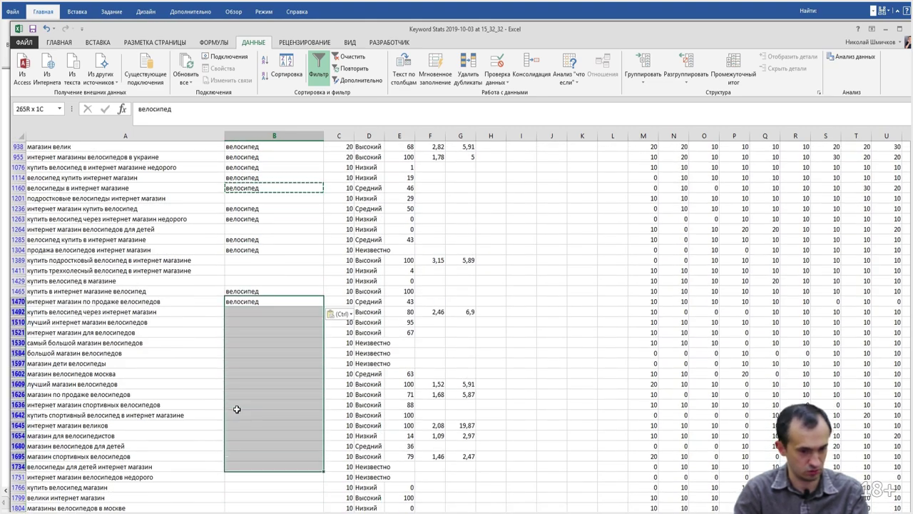
{"action": "key", "text": "shift+Down"}
{"action": "key", "text": "shift+Down"}
{"action": "key", "text": "shift+Down"}
{"action": "key", "text": "shift+Down"}
{"action": "key", "text": "shift+Down"}
{"action": "key", "text": "shift+Down"}
{"action": "key", "text": "shift+Down"}
{"action": "key", "text": "shift+Down"}
{"action": "key", "text": "shift+Down"}
{"action": "key", "text": "shift+Down"}
{"action": "key", "text": "shift+Down"}
{"action": "key", "text": "shift+Down"}
{"action": "key", "text": "shift+Down"}
{"action": "key", "text": "shift+Down"}
{"action": "key", "text": "shift+Down"}
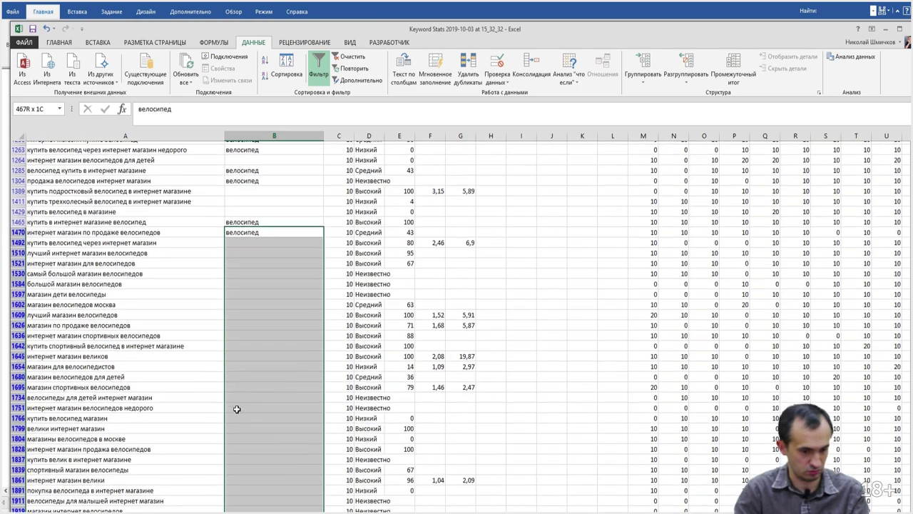
{"action": "key", "text": "shift+Up"}
{"action": "key", "text": "shift+Up"}
{"action": "key", "text": "shift+Up"}
{"action": "key", "text": "shift+Up"}
{"action": "key", "text": "shift+Up"}
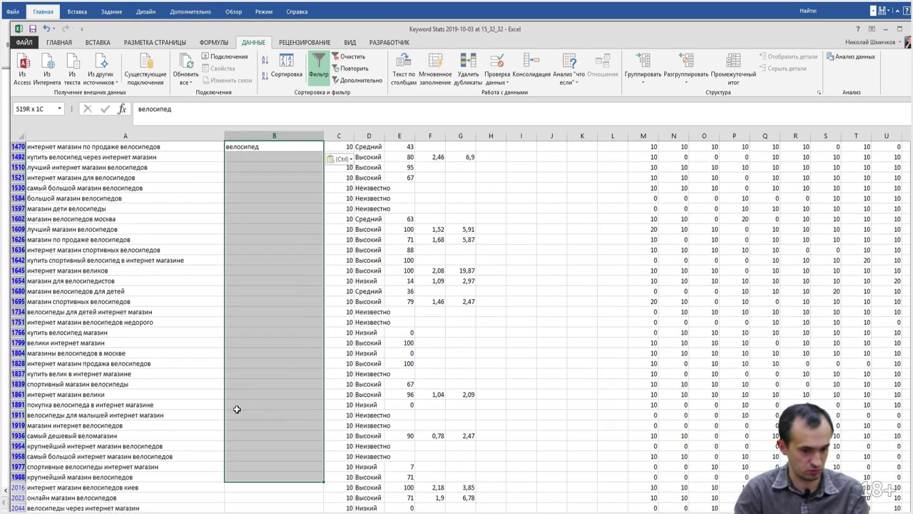
{"action": "key", "text": "ctrl+v"}
Copy the group "велосипед" from row 1891 to the visible rows 1988 to 2170
{"action": "left_click", "coordinate": [250, 405]}
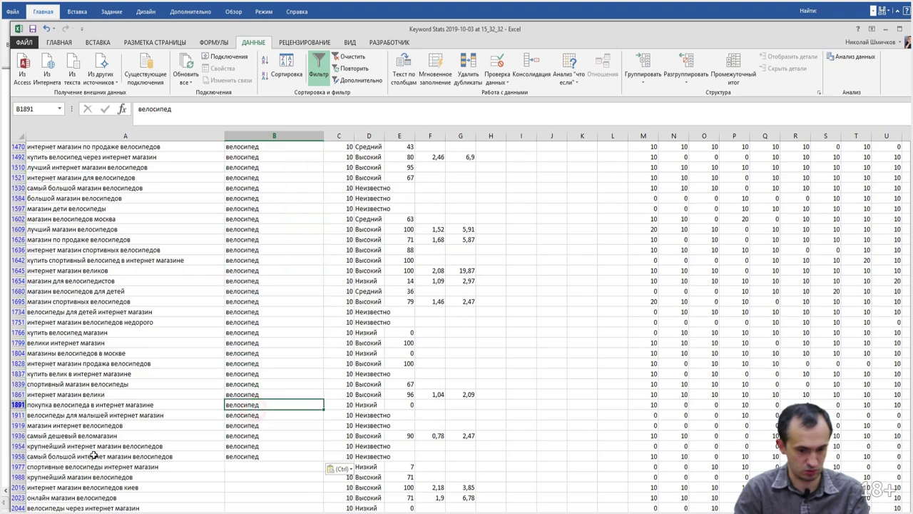
{"action": "key", "text": "ctrl+c"}
{"action": "scroll", "coordinate": [209, 486], "scroll_direction": "down", "scroll_amount": 1}
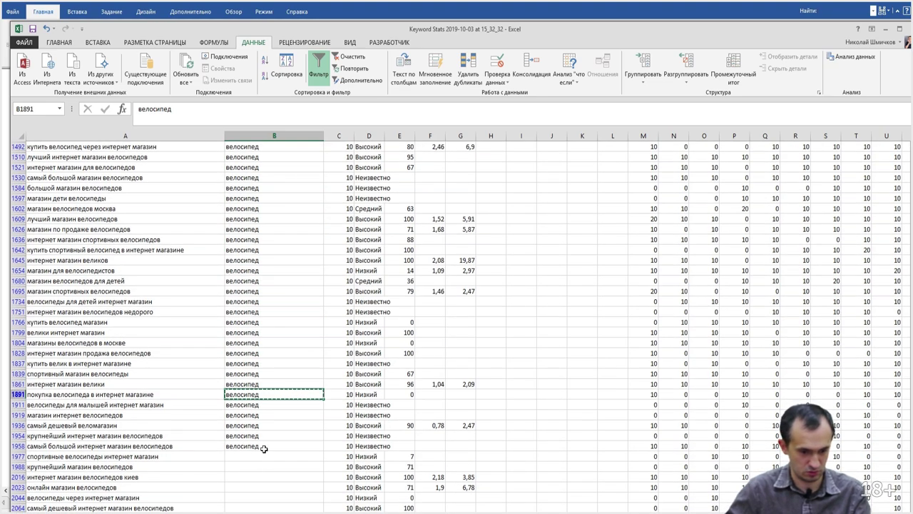
{"action": "left_click_drag", "start_coordinate": [261, 463], "coordinate": [265, 504]}
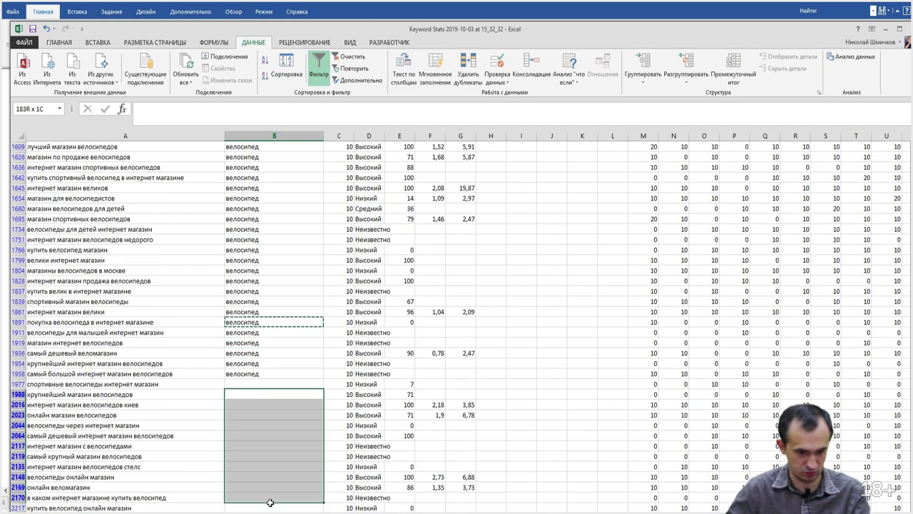
{"action": "key", "text": "ctrl+v"}
{"action": "scroll", "coordinate": [336, 228], "scroll_direction": "up", "scroll_amount": 20}
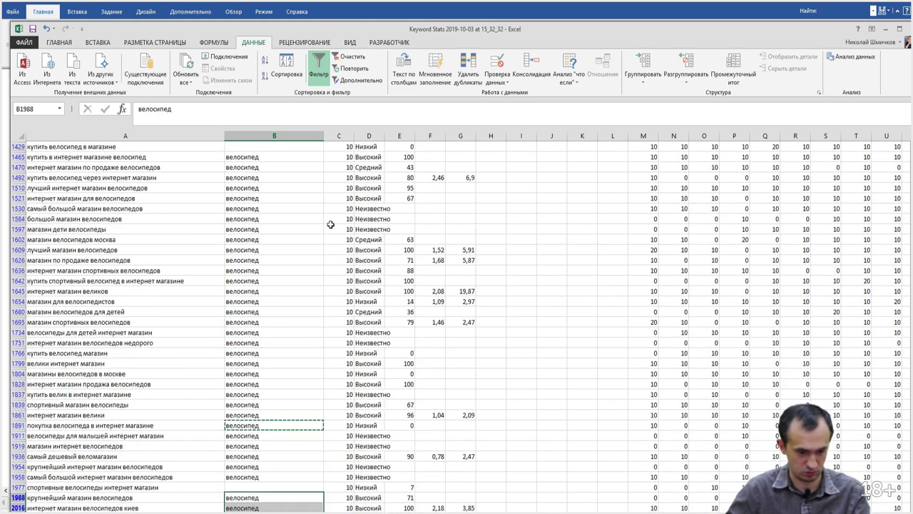
Clear the filters from the Группа, average monthly searches and Keyword columns
{"action": "left_click", "coordinate": [319, 167]}
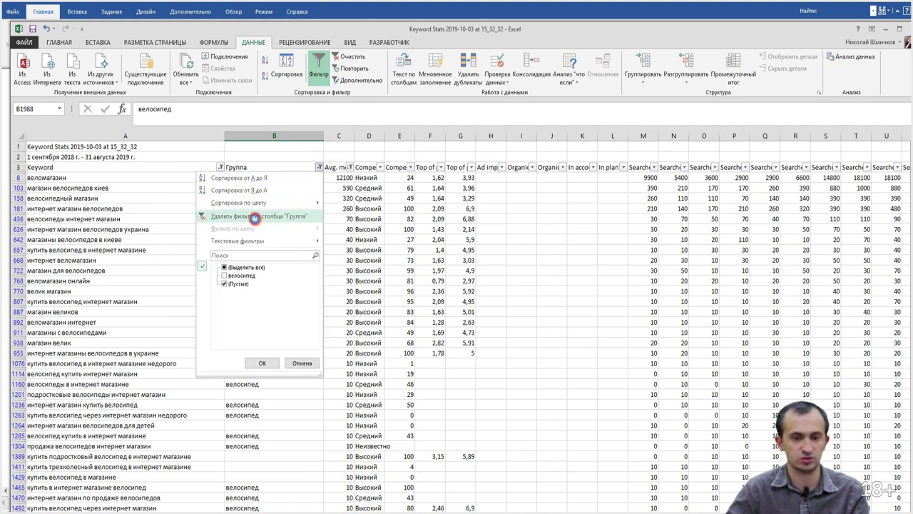
{"action": "left_click", "coordinate": [314, 216]}
{"action": "left_click", "coordinate": [319, 167]}
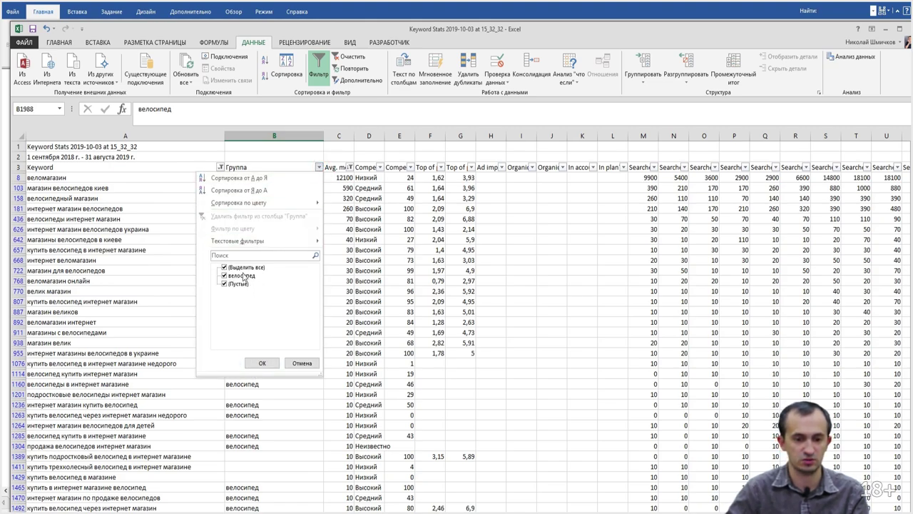
{"action": "left_click", "coordinate": [364, 196]}
{"action": "left_click", "coordinate": [350, 168]}
{"action": "left_click", "coordinate": [251, 219]}
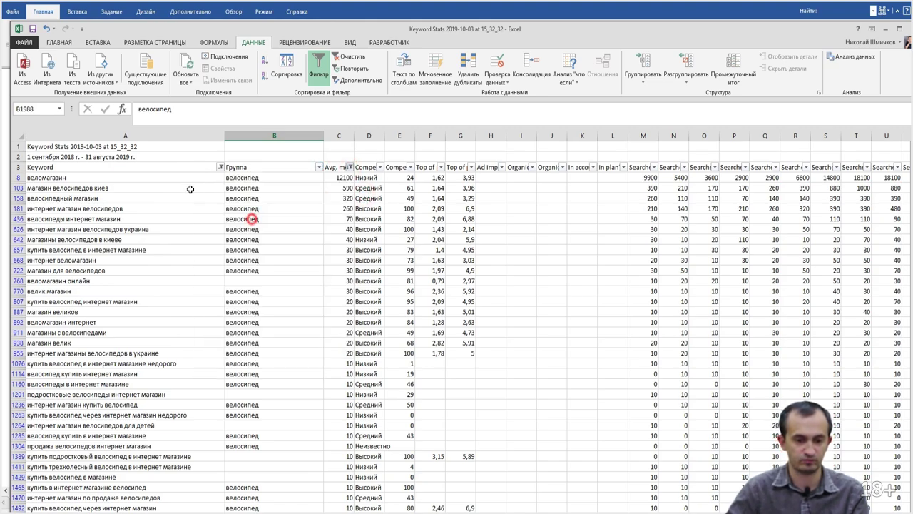
{"action": "left_click", "coordinate": [219, 167]}
{"action": "left_click", "coordinate": [178, 218]}
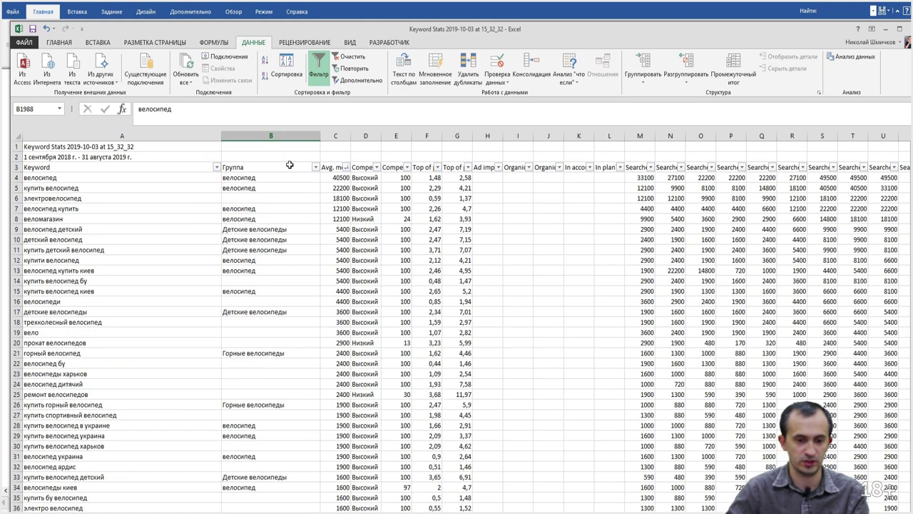
Sort the table by average monthly searches in descending order, and by Группа from А to Я
{"action": "left_click", "coordinate": [345, 167]}
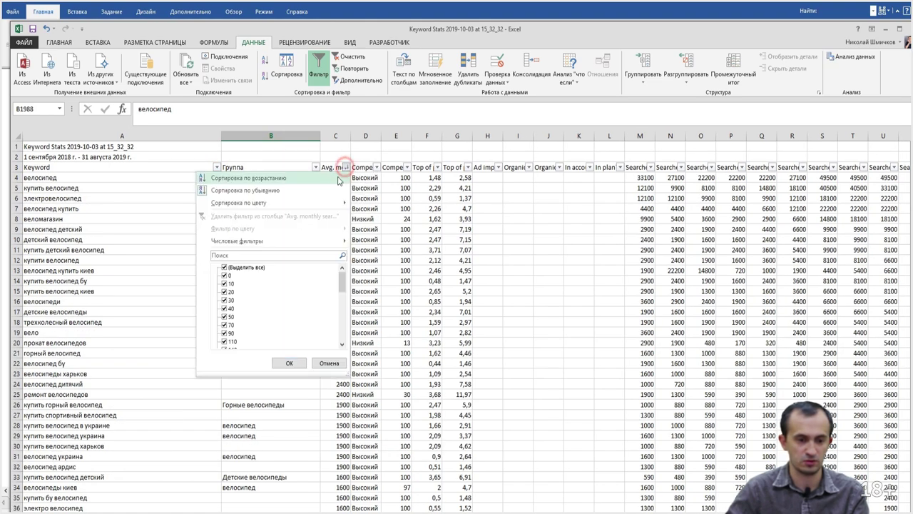
{"action": "left_click", "coordinate": [317, 168]}
{"action": "left_click", "coordinate": [317, 168]}
{"action": "left_click", "coordinate": [291, 177]}
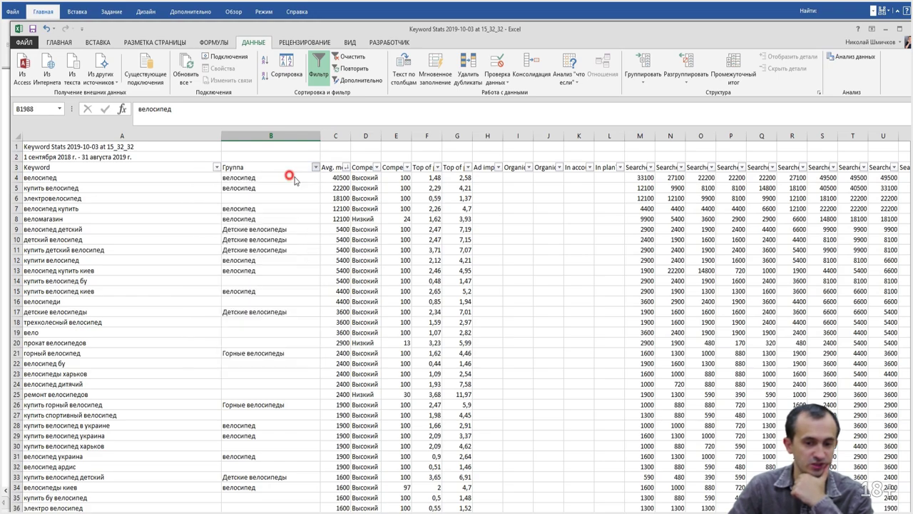
{"action": "left_click", "coordinate": [346, 167]}
{"action": "left_click", "coordinate": [317, 190]}
{"action": "left_click", "coordinate": [316, 166]}
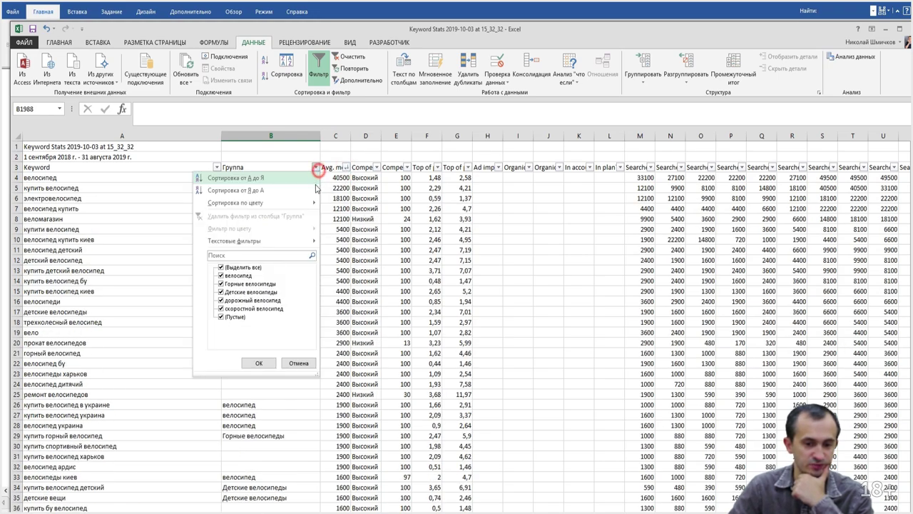
{"action": "left_click", "coordinate": [311, 179]}
Filter the Группа column to hide the rows with blank groups
{"action": "left_click", "coordinate": [315, 167]}
{"action": "left_click", "coordinate": [221, 316]}
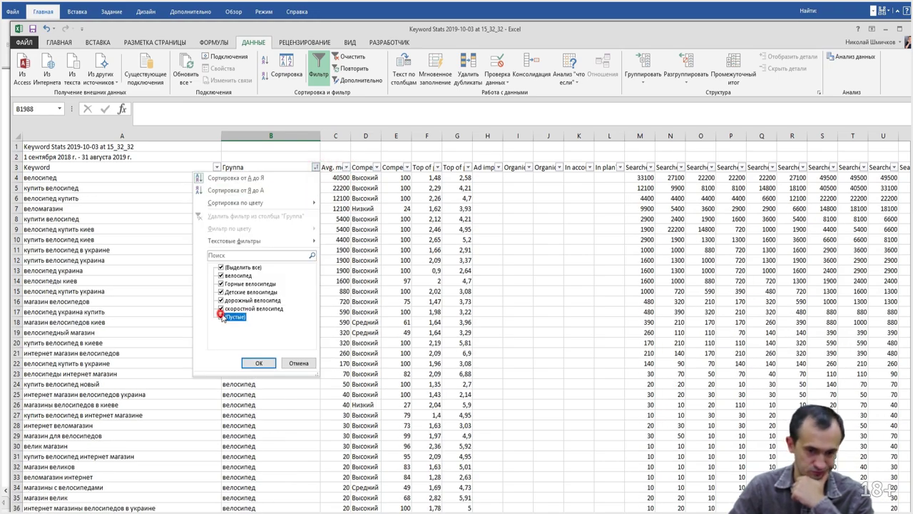
{"action": "left_click", "coordinate": [257, 363]}
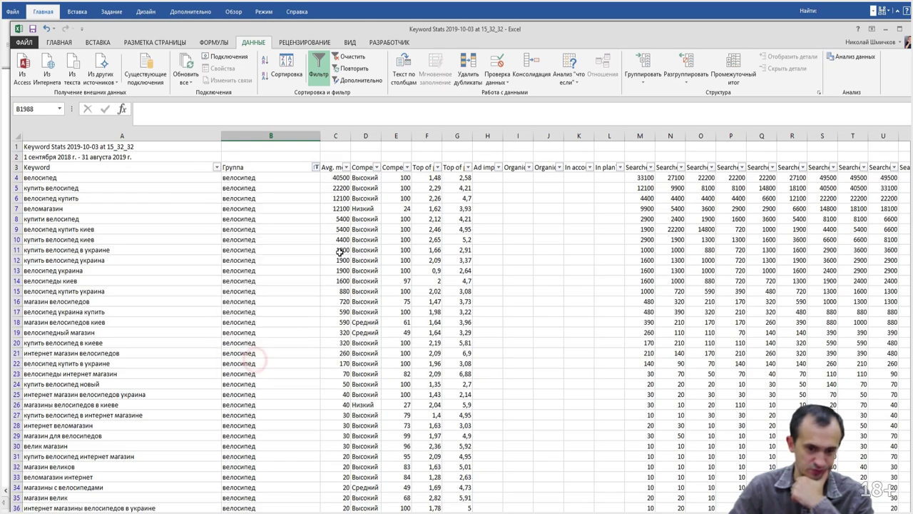
Copy the filtered rows from header row 3 to the last grouped keyword and paste them at cell A1 of a new sheet
{"action": "left_click", "coordinate": [15, 177]}
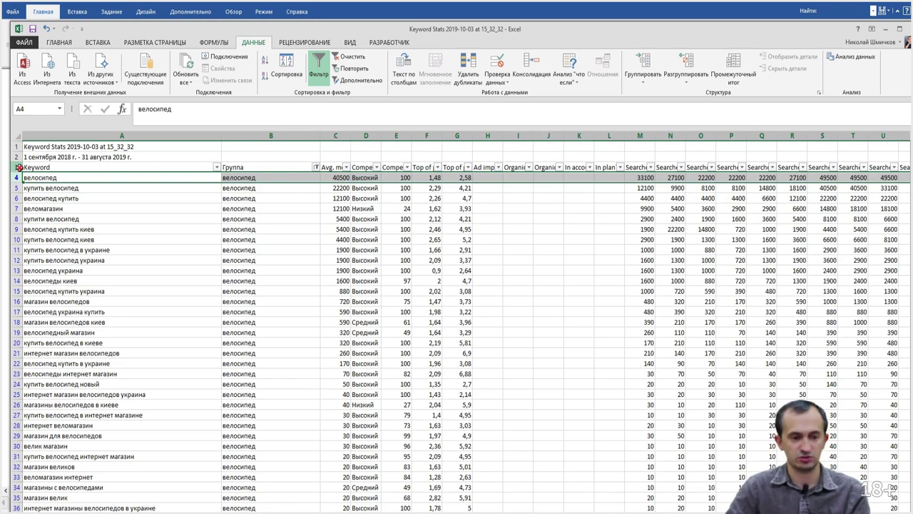
{"action": "left_click", "coordinate": [17, 167]}
{"action": "key", "text": "ctrl+shift+Down"}
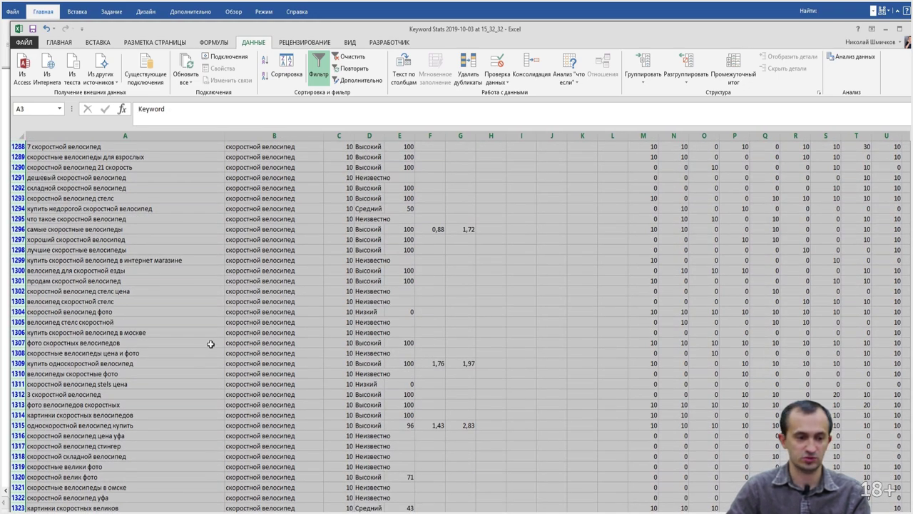
{"action": "scroll", "coordinate": [210, 344], "scroll_direction": "down", "scroll_amount": 5}
{"action": "key", "text": "ctrl+c"}
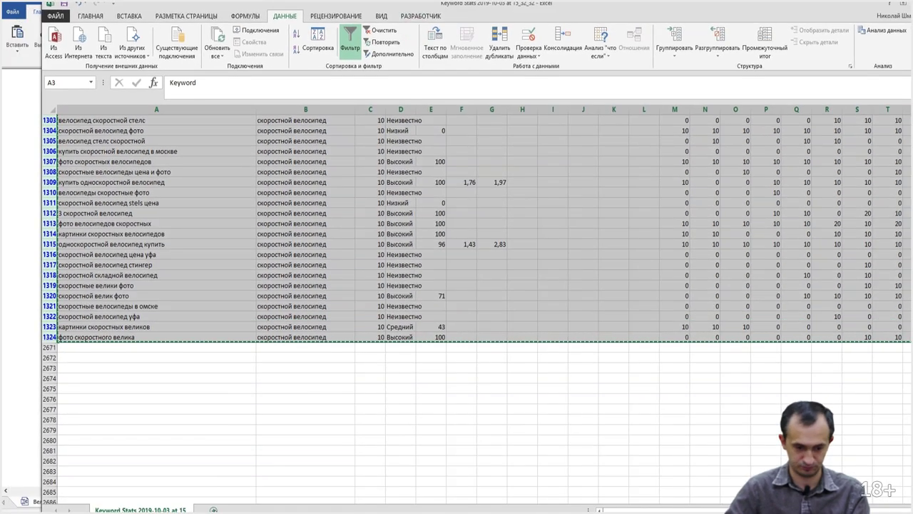
{"action": "left_click", "coordinate": [209, 508]}
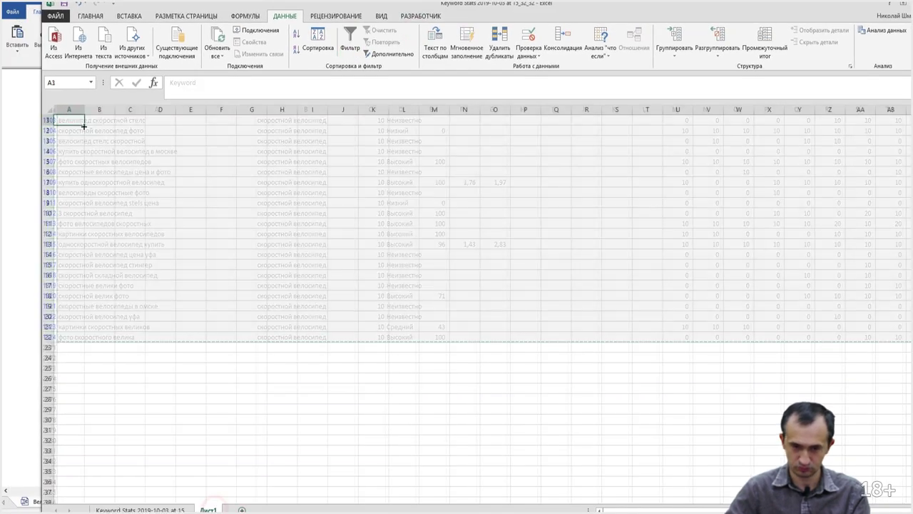
{"action": "right_click", "coordinate": [67, 119]}
{"action": "left_click", "coordinate": [103, 165]}
{"action": "left_click", "coordinate": [301, 231]}
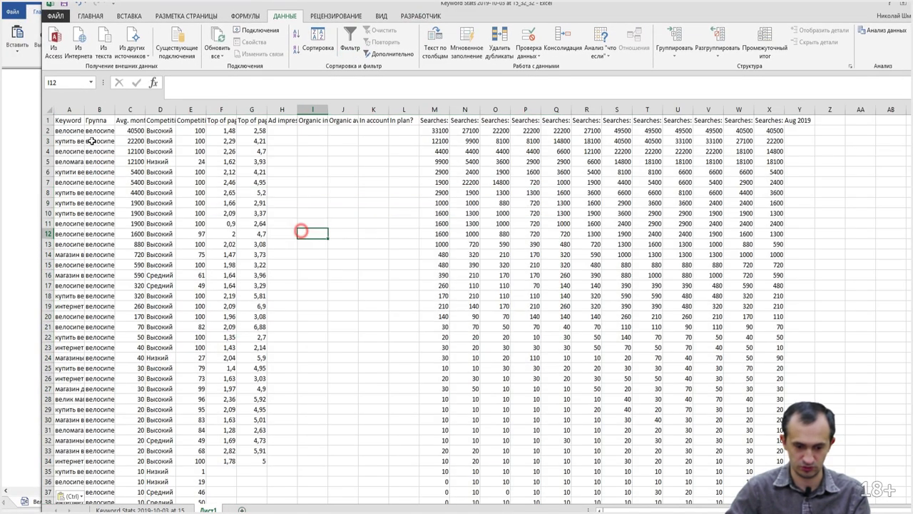
Move the Группа column in front of the Keyword column and widen both columns to fit their text
{"action": "double_click", "coordinate": [84, 109]}
{"action": "left_click", "coordinate": [266, 109]}
{"action": "key", "text": "ctrl+x"}
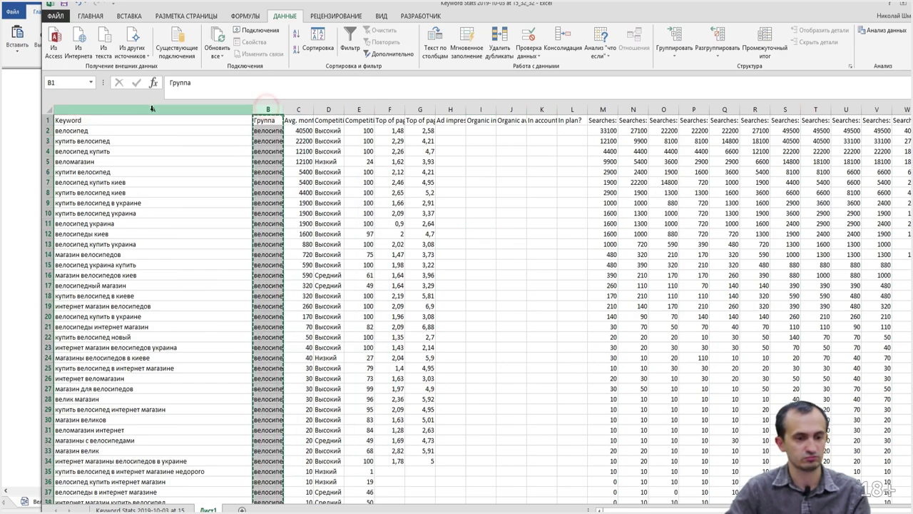
{"action": "right_click", "coordinate": [153, 109]}
{"action": "left_click", "coordinate": [183, 184]}
{"action": "left_click", "coordinate": [152, 182]}
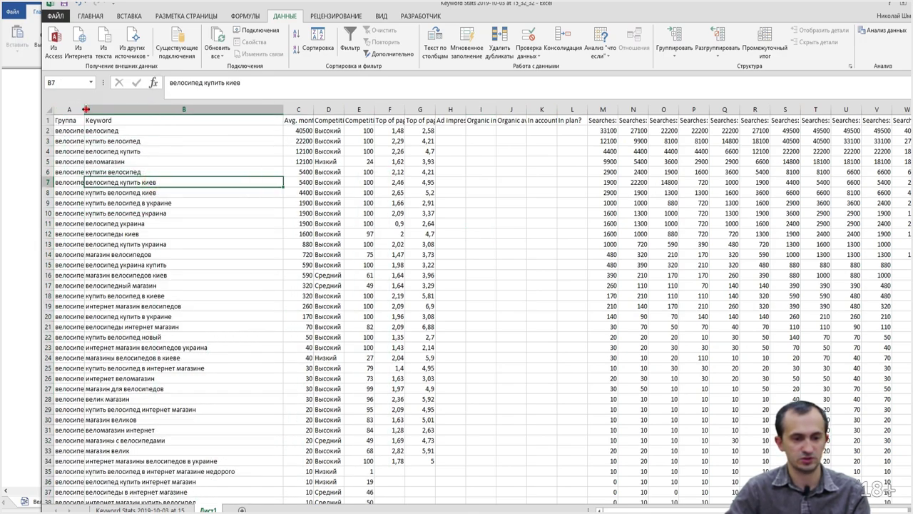
{"action": "left_click", "coordinate": [271, 171]}
{"action": "left_click_drag", "start_coordinate": [84, 110], "coordinate": [127, 109]}
Look through the groups assigned to the keywords in the copied list, and return to cell A1
{"action": "scroll", "coordinate": [114, 285], "scroll_direction": "down", "scroll_amount": 13}
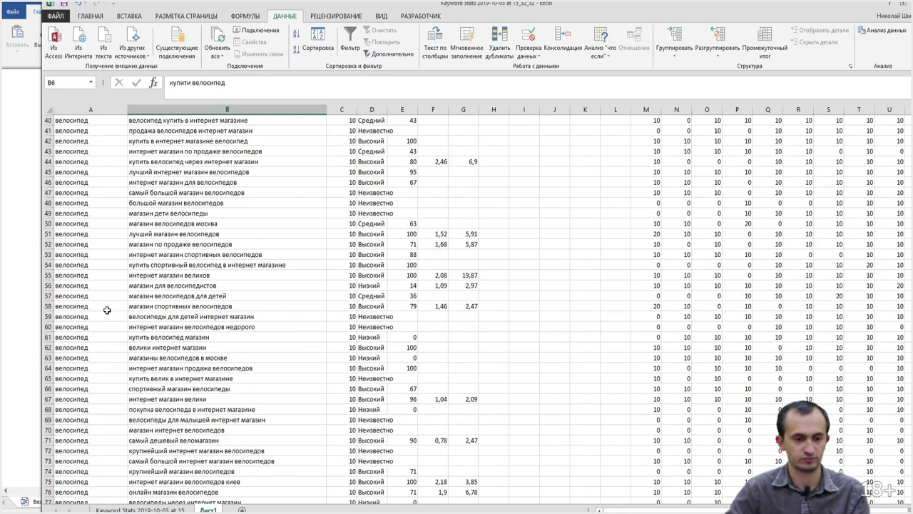
{"action": "scroll", "coordinate": [107, 309], "scroll_direction": "down", "scroll_amount": 20}
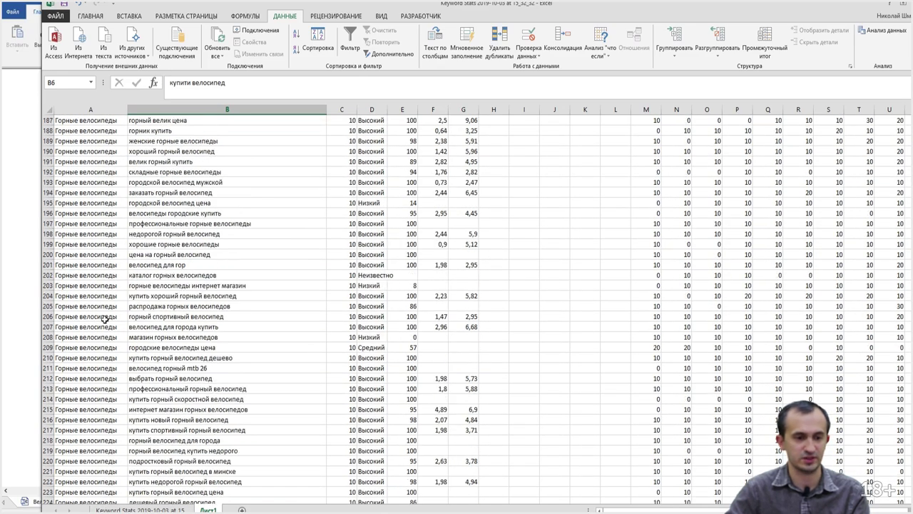
{"action": "scroll", "coordinate": [105, 321], "scroll_direction": "down", "scroll_amount": 20}
{"action": "scroll", "coordinate": [106, 335], "scroll_direction": "down", "scroll_amount": 20}
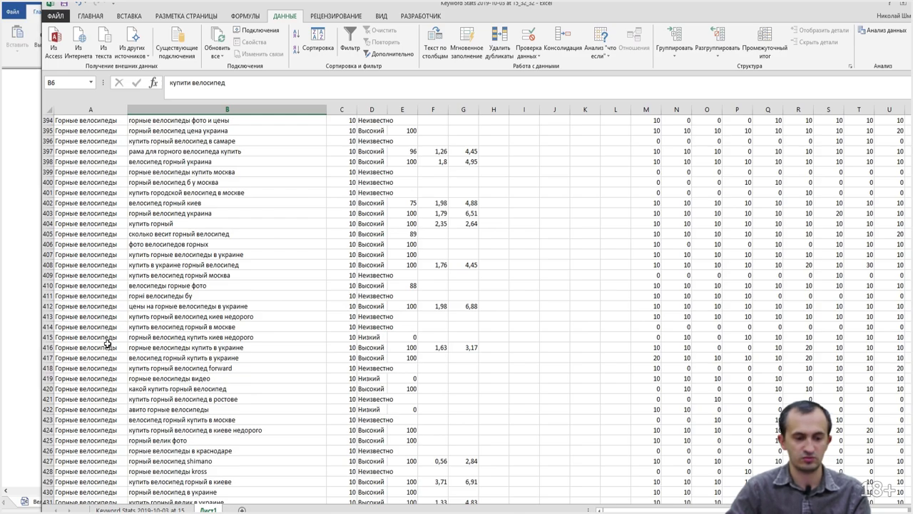
{"action": "scroll", "coordinate": [107, 343], "scroll_direction": "down", "scroll_amount": 20}
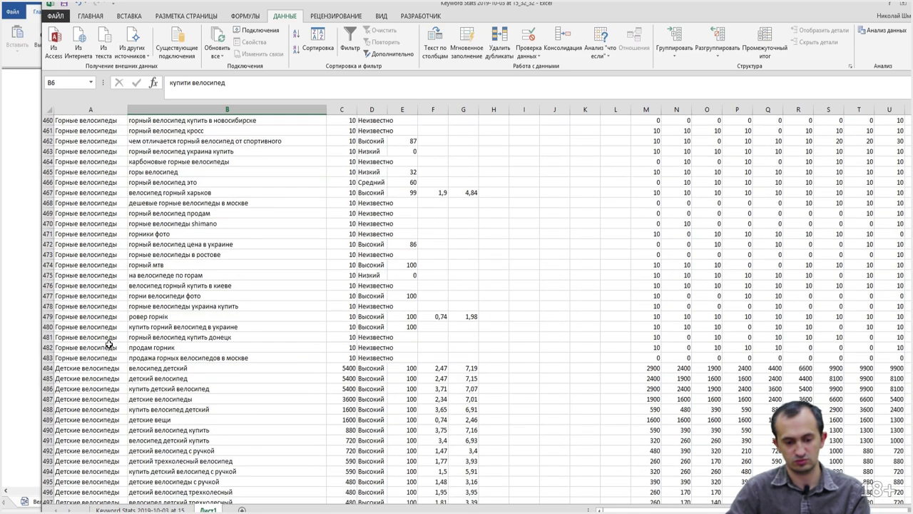
{"action": "left_click", "coordinate": [108, 346]}
{"action": "key", "text": "ctrl+Home"}
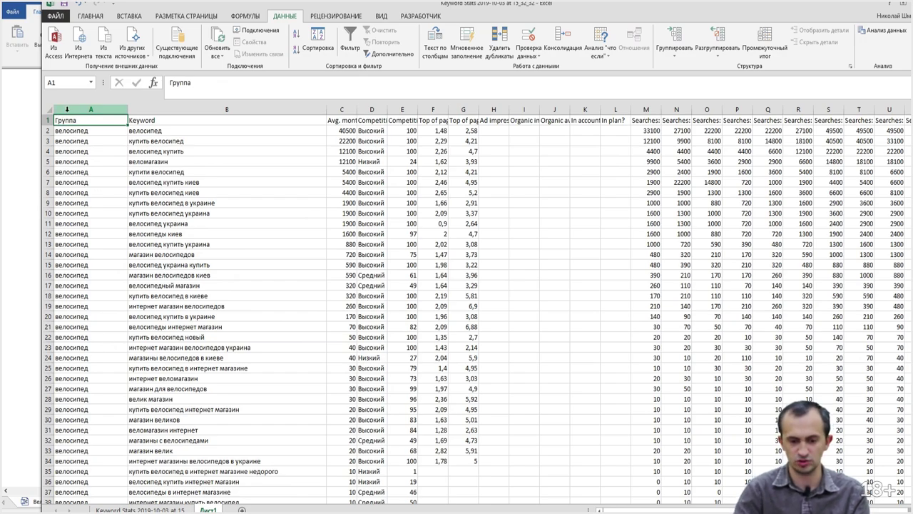
Select the whole copied table from the Группа header to the last keyword row, across the monthly search columns
{"action": "left_click_drag", "start_coordinate": [73, 119], "coordinate": [716, 277]}
{"action": "key", "text": "ctrl+shift+Down"}
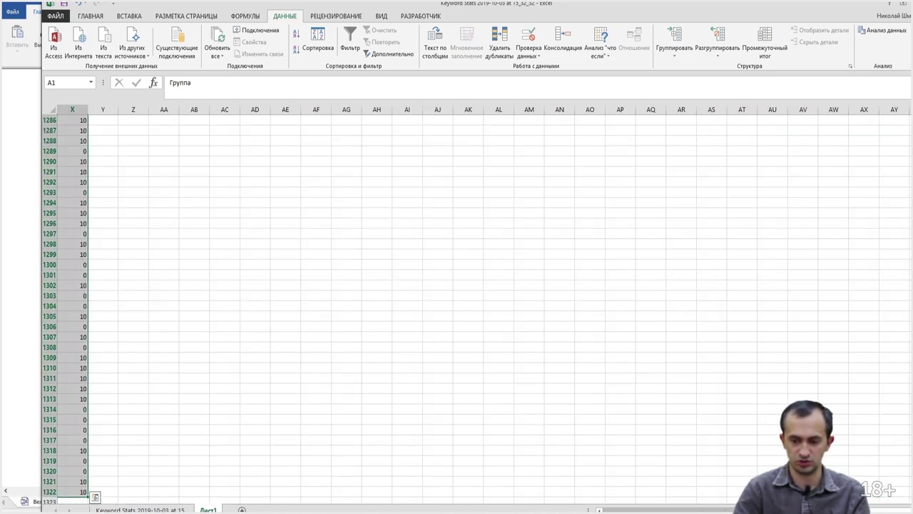
{"action": "scroll", "coordinate": [418, 383], "scroll_direction": "left", "scroll_amount": 8}
{"action": "scroll", "coordinate": [442, 376], "scroll_direction": "down", "scroll_amount": 6}
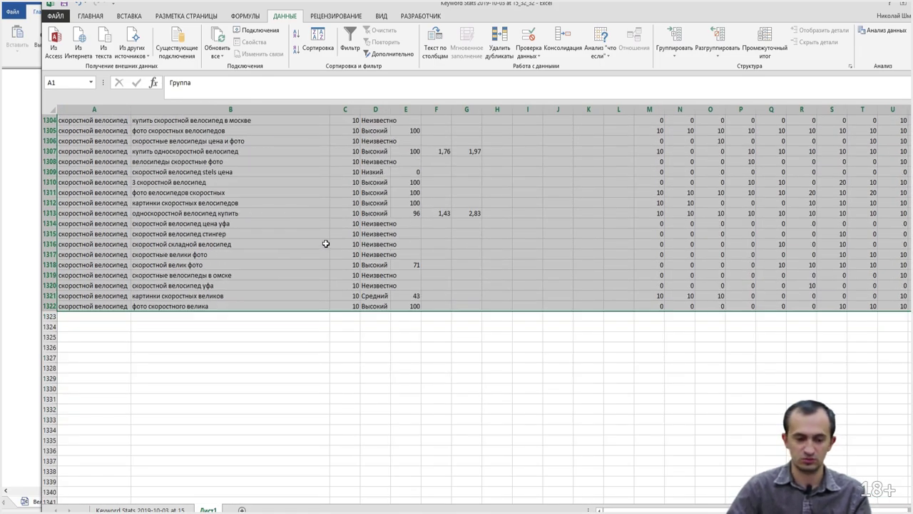
{"action": "scroll", "coordinate": [307, 293], "scroll_direction": "up", "scroll_amount": 20}
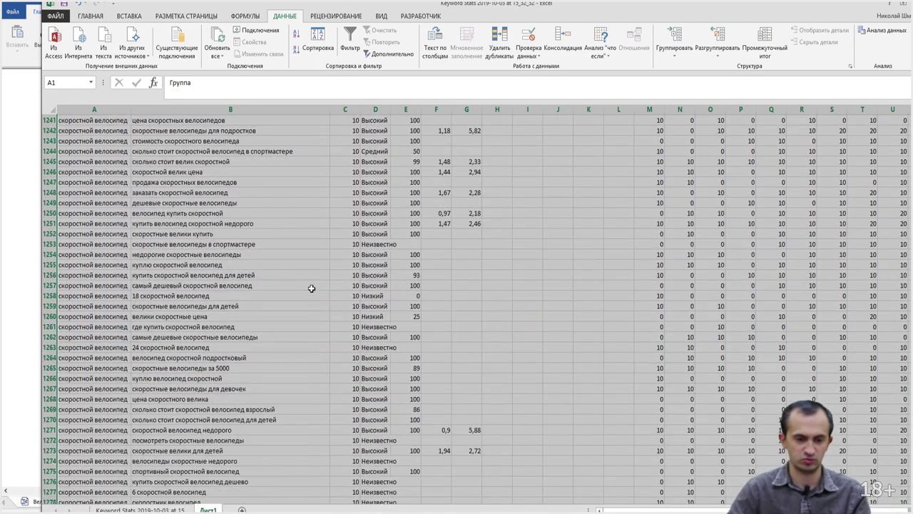
{"action": "scroll", "coordinate": [313, 284], "scroll_direction": "up", "scroll_amount": 20}
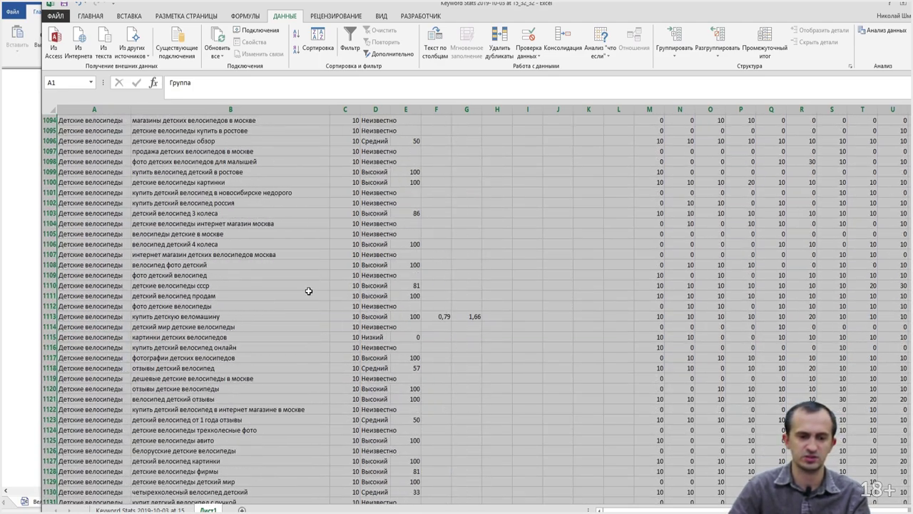
{"action": "scroll", "coordinate": [313, 287], "scroll_direction": "up", "scroll_amount": 20}
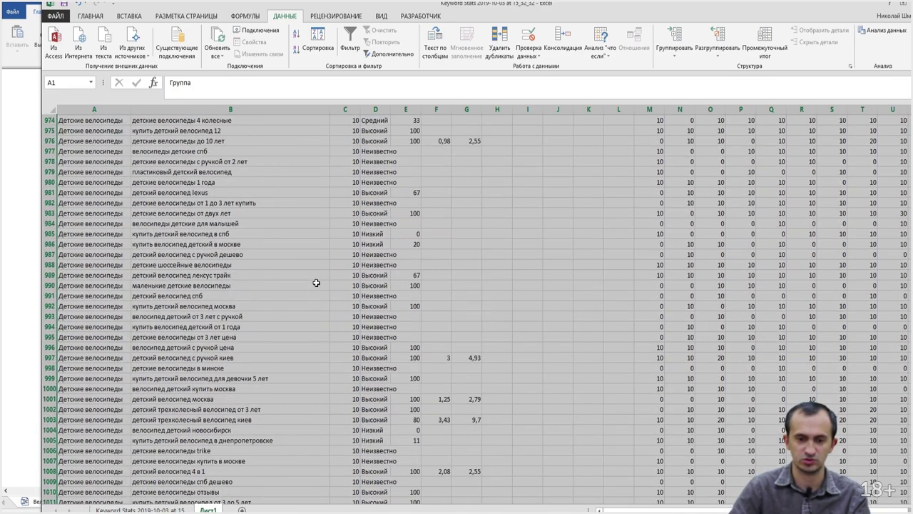
{"action": "scroll", "coordinate": [319, 249], "scroll_direction": "up", "scroll_amount": 13}
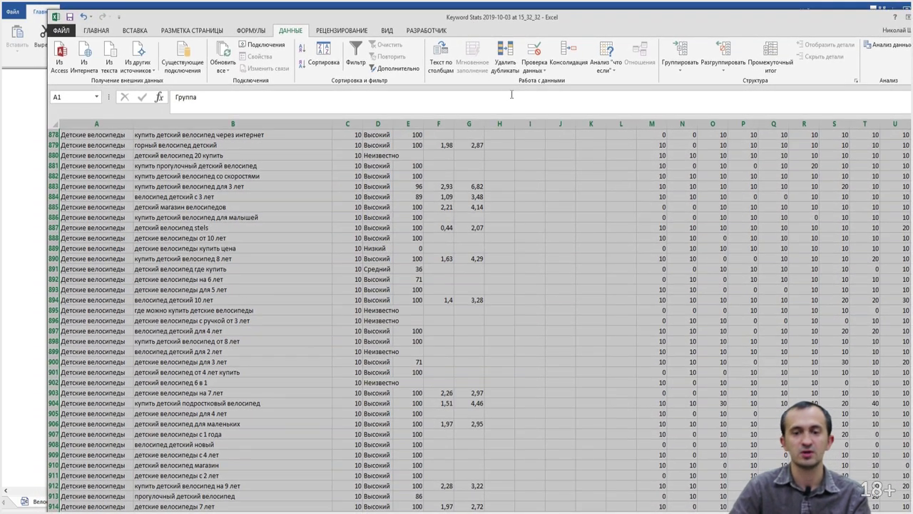
{"action": "left_click", "coordinate": [504, 51]}
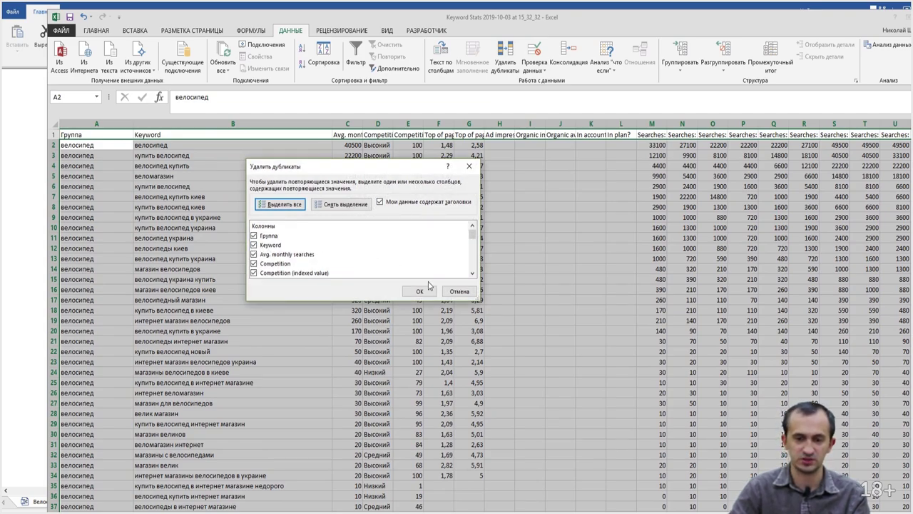
{"action": "left_click", "coordinate": [458, 291]}
Set up subtotals at each change in Группа, summing average monthly searches, with the summary rows placed above the data
{"action": "left_click", "coordinate": [770, 51]}
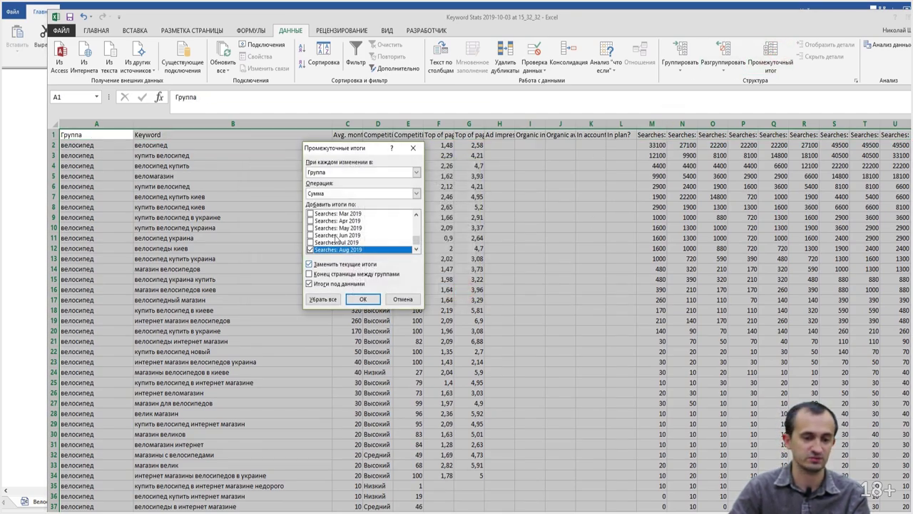
{"action": "left_click", "coordinate": [310, 250]}
{"action": "scroll", "coordinate": [357, 235], "scroll_direction": "up", "scroll_amount": 7}
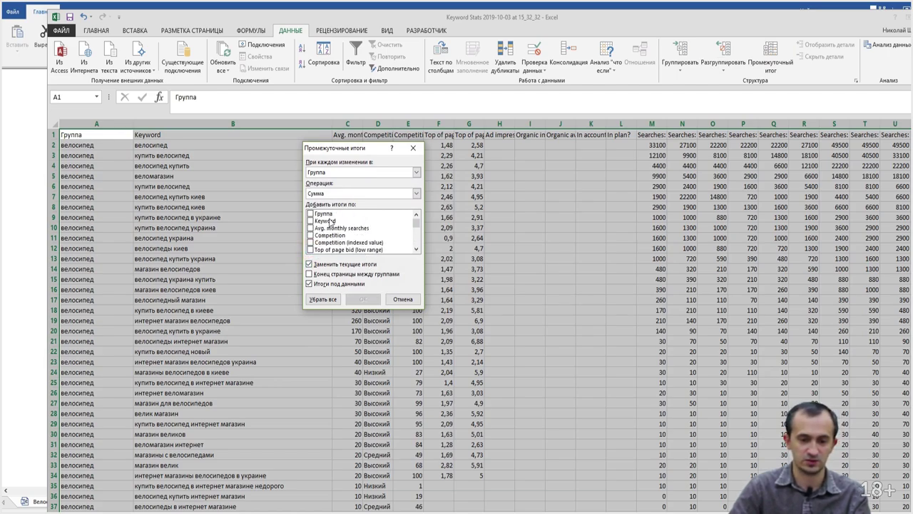
{"action": "left_click", "coordinate": [340, 174]}
{"action": "left_click", "coordinate": [335, 180]}
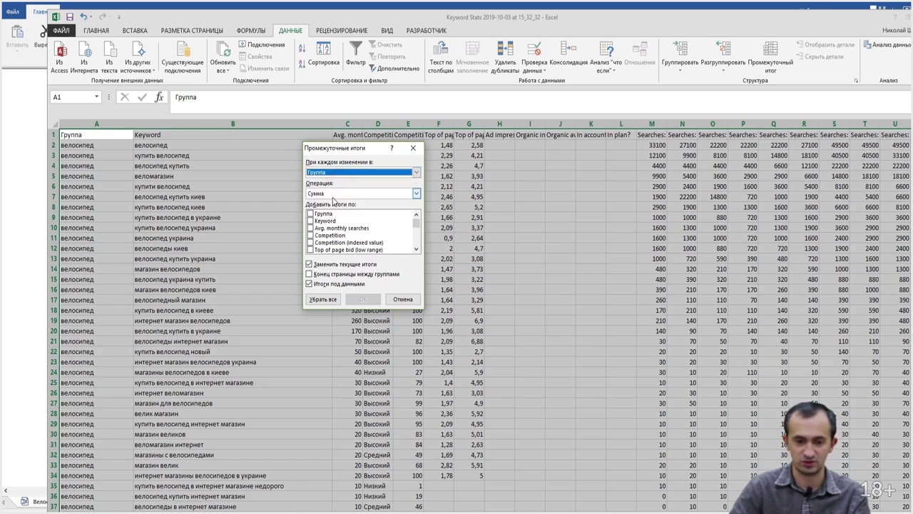
{"action": "left_click", "coordinate": [309, 285]}
{"action": "left_click", "coordinate": [309, 228]}
{"action": "left_click", "coordinate": [310, 234]}
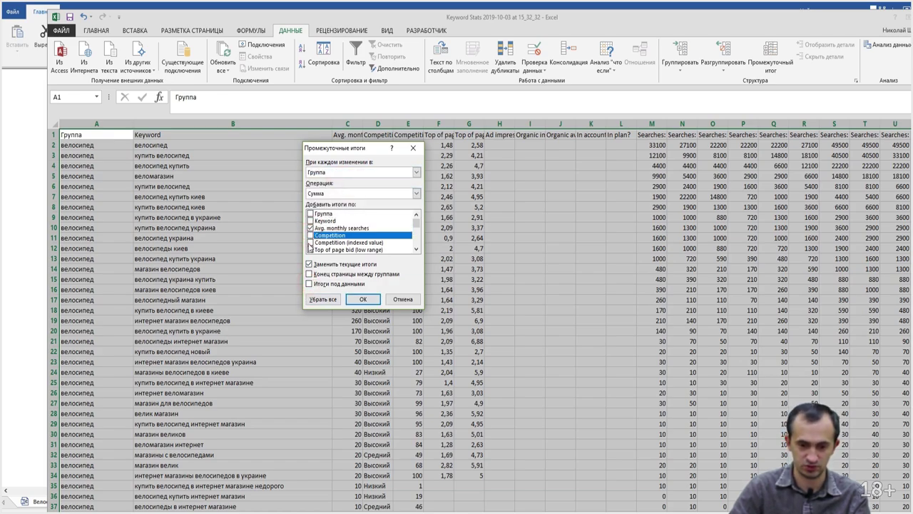
Include all the monthly Searches columns up to Aug 2019 in the sums and insert the subtotals
{"action": "left_click_drag", "start_coordinate": [414, 226], "coordinate": [317, 241]}
{"action": "scroll", "coordinate": [315, 223], "scroll_direction": "up", "scroll_amount": 1}
{"action": "left_click", "coordinate": [310, 228]}
{"action": "left_click", "coordinate": [310, 242]}
{"action": "left_click", "coordinate": [310, 249]}
{"action": "left_click", "coordinate": [310, 234]}
{"action": "scroll", "coordinate": [314, 239], "scroll_direction": "down", "scroll_amount": 1}
{"action": "left_click", "coordinate": [310, 242]}
{"action": "left_click", "coordinate": [310, 234]}
{"action": "left_click", "coordinate": [310, 249]}
{"action": "scroll", "coordinate": [313, 243], "scroll_direction": "down", "scroll_amount": 1}
{"action": "left_click", "coordinate": [310, 242]}
{"action": "left_click", "coordinate": [310, 249]}
{"action": "left_click", "coordinate": [310, 235]}
{"action": "left_click", "coordinate": [310, 220]}
{"action": "left_click", "coordinate": [328, 214]}
{"action": "scroll", "coordinate": [353, 237], "scroll_direction": "up", "scroll_amount": 1}
{"action": "scroll", "coordinate": [353, 236], "scroll_direction": "down", "scroll_amount": 1}
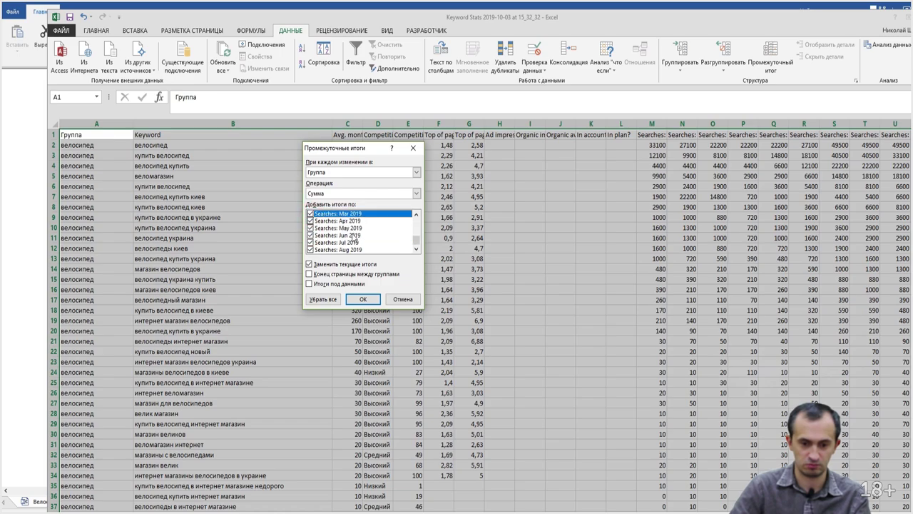
{"action": "left_click", "coordinate": [364, 298]}
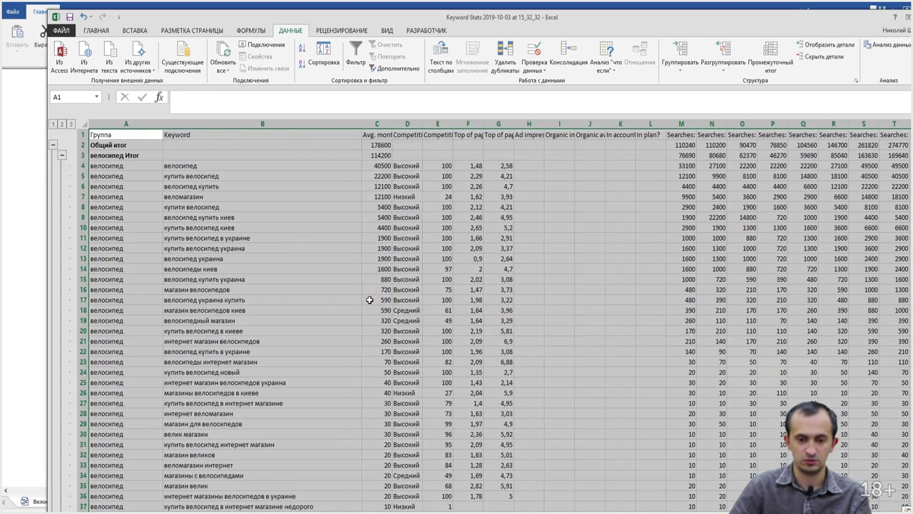
Delete the grand total row "Общий итог" under the header
{"action": "left_click", "coordinate": [83, 145]}
{"action": "right_click", "coordinate": [82, 145]}
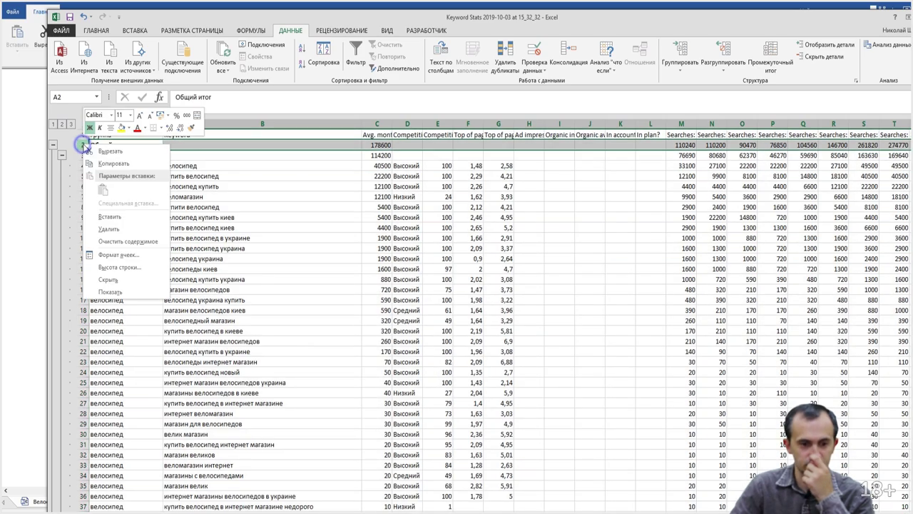
{"action": "left_click", "coordinate": [108, 228]}
{"action": "left_click", "coordinate": [350, 239]}
{"action": "left_click", "coordinate": [199, 146]}
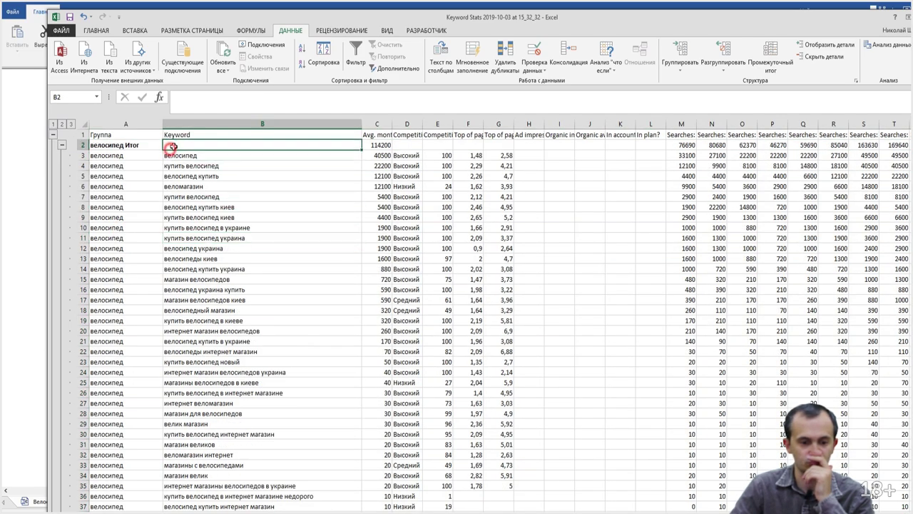
Add filters to the sheet and filter the Группа column to entries containing "итог"
{"action": "left_click", "coordinate": [83, 124]}
{"action": "left_click", "coordinate": [356, 55]}
{"action": "left_click", "coordinate": [158, 135]}
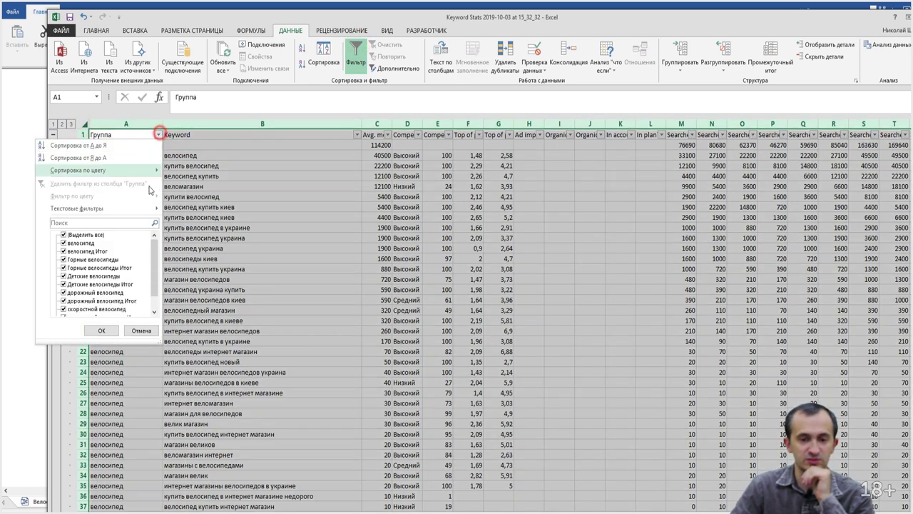
{"action": "left_click", "coordinate": [126, 223]}
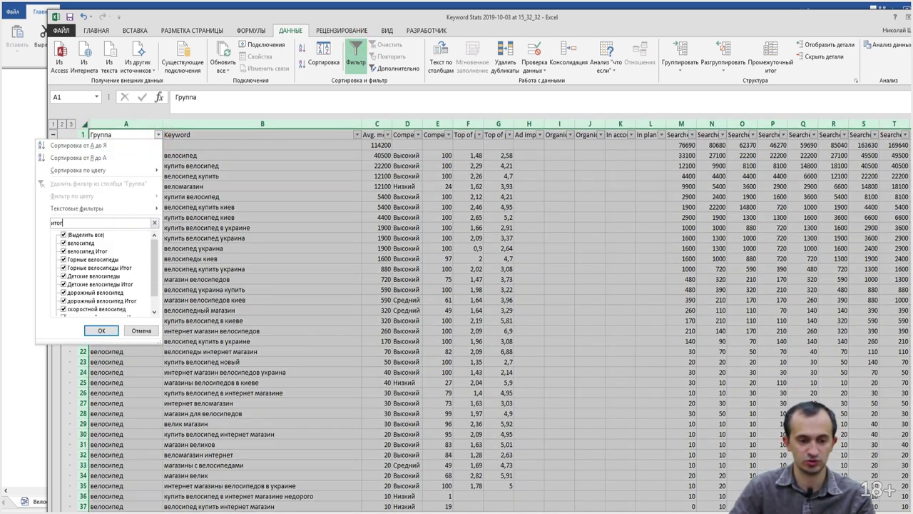
{"action": "type", "text": "итог"}
{"action": "key", "text": "Return"}
Enter a formula in B2 referencing A2 and fill it down the Keyword column through all the subtotal rows
{"action": "left_click", "coordinate": [198, 145]}
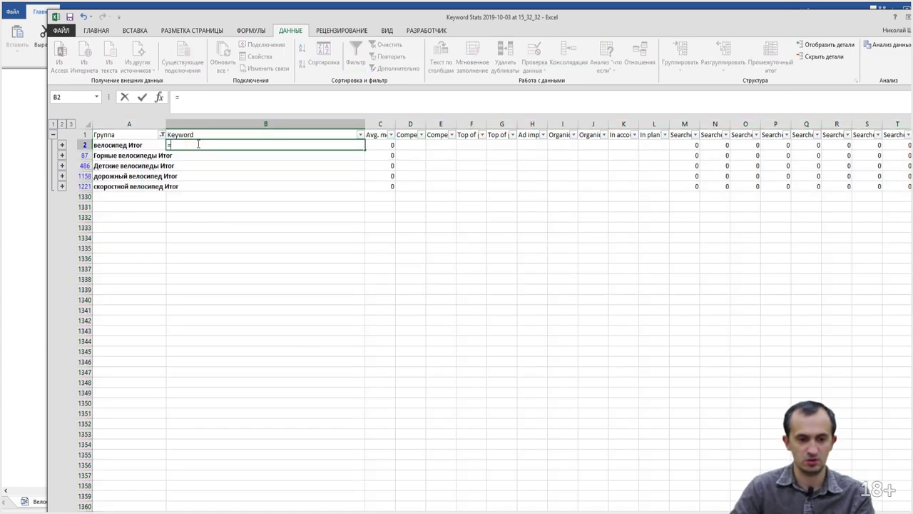
{"action": "type", "text": "="}
{"action": "left_click", "coordinate": [118, 144]}
{"action": "key", "text": "Return"}
{"action": "left_click", "coordinate": [194, 145]}
{"action": "left_click_drag", "start_coordinate": [361, 144], "coordinate": [363, 187]}
Fill all the visible subtotal rows with yellow and clear the filter from the Группа column
{"action": "left_click_drag", "start_coordinate": [84, 144], "coordinate": [85, 186]}
{"action": "left_click", "coordinate": [96, 30]}
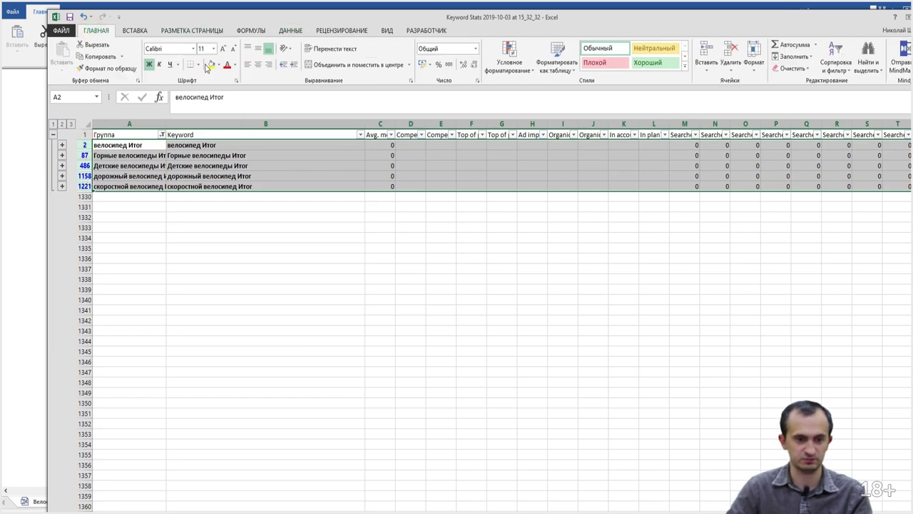
{"action": "left_click", "coordinate": [211, 64]}
{"action": "left_click", "coordinate": [151, 136]}
{"action": "left_click", "coordinate": [162, 134]}
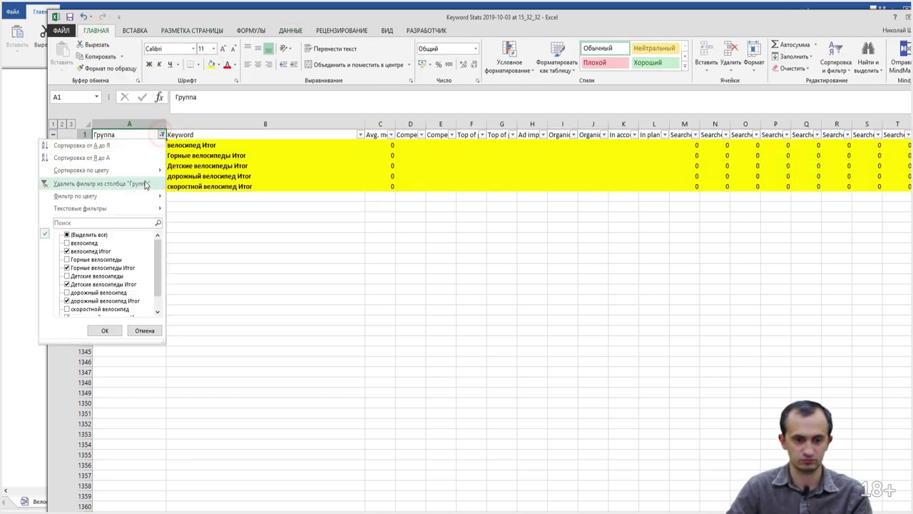
{"action": "left_click", "coordinate": [145, 184]}
Check the average and monthly search subtotals of "велосипед" and compare them with the next group's subtotal row
{"action": "scroll", "coordinate": [385, 353], "scroll_direction": "down", "scroll_amount": 7}
{"action": "scroll", "coordinate": [385, 353], "scroll_direction": "up", "scroll_amount": 7}
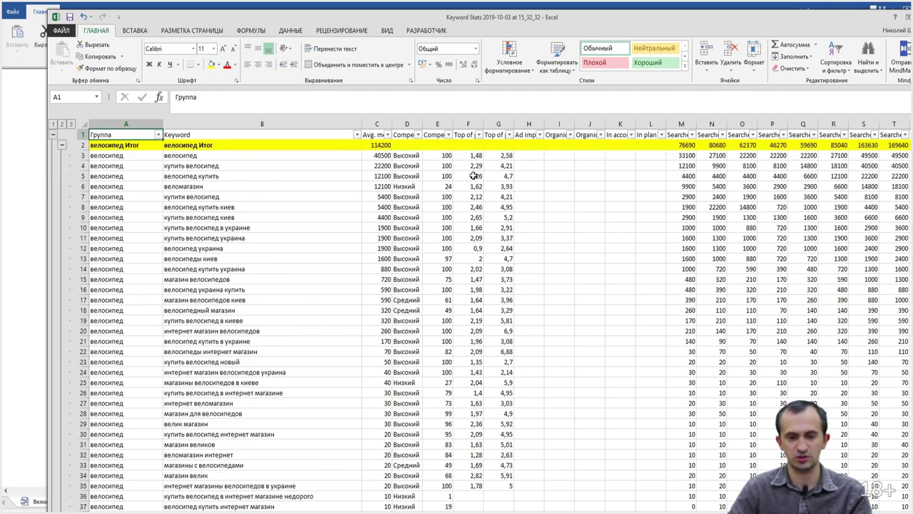
{"action": "left_click", "coordinate": [385, 145]}
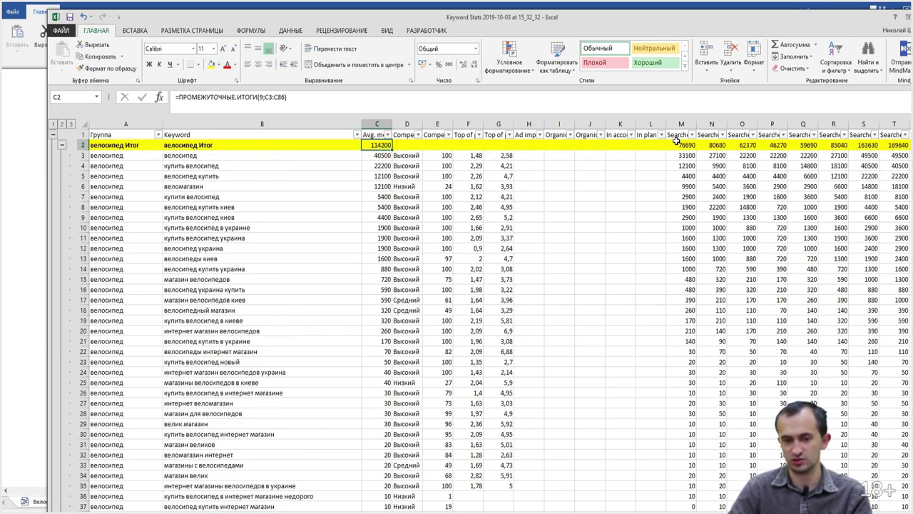
{"action": "left_click", "coordinate": [674, 145]}
{"action": "scroll", "coordinate": [242, 310], "scroll_direction": "down", "scroll_amount": 20}
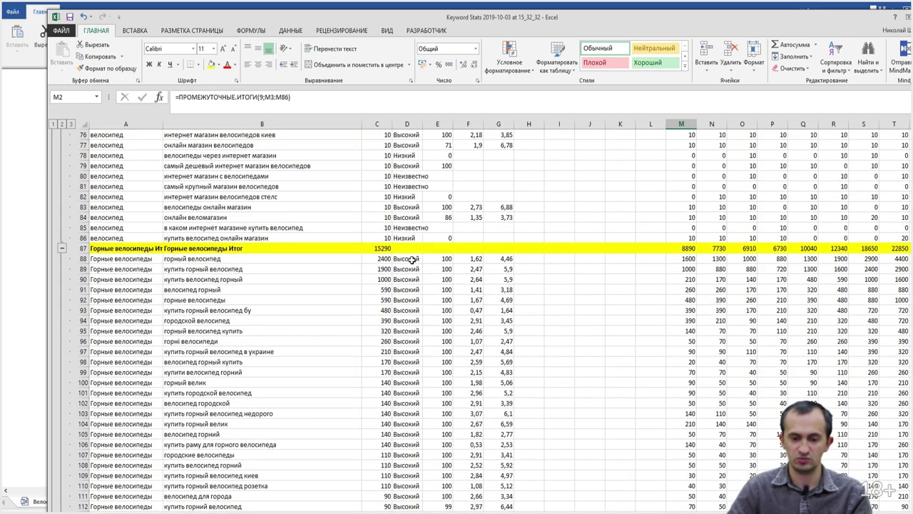
Look through the keywords of the "Горные велосипеды" group and examine the competition values of the "купить горный велосипед" row
{"action": "left_click_drag", "start_coordinate": [412, 260], "coordinate": [412, 508]}
{"action": "scroll", "coordinate": [412, 453], "scroll_direction": "down", "scroll_amount": 4}
{"action": "scroll", "coordinate": [410, 454], "scroll_direction": "down", "scroll_amount": 6}
{"action": "scroll", "coordinate": [406, 458], "scroll_direction": "up", "scroll_amount": 12}
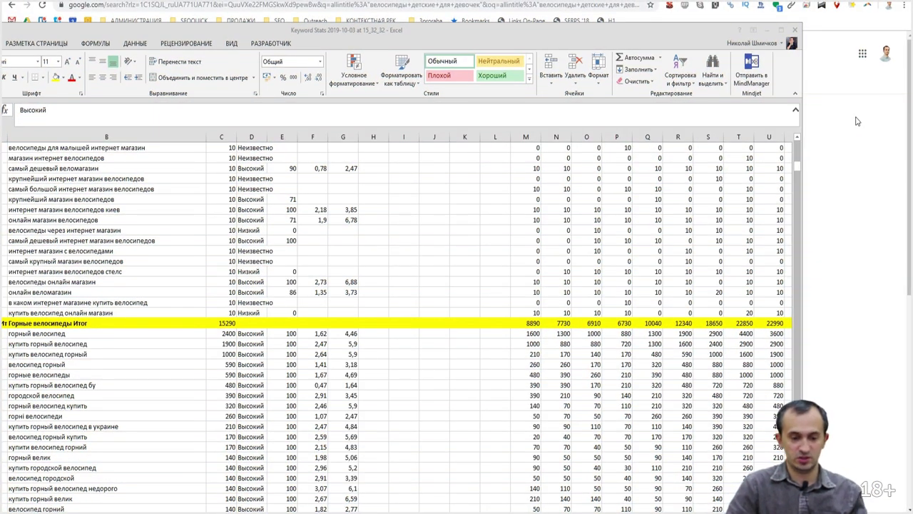
{"action": "left_click", "coordinate": [151, 332]}
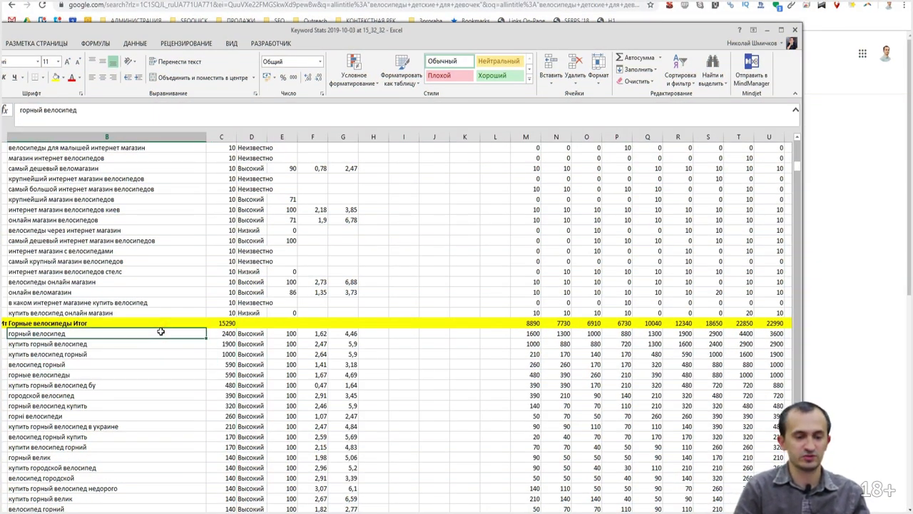
{"action": "key", "text": "Down"}
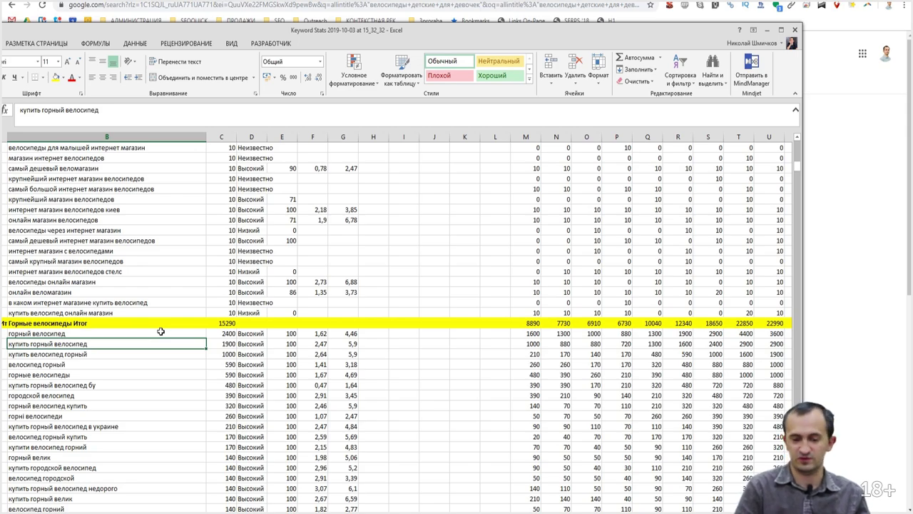
{"action": "key", "text": "Right"}
{"action": "key", "text": "Right"}
{"action": "key", "text": "Right"}
{"action": "key", "text": "Right"}
{"action": "key", "text": "Left"}
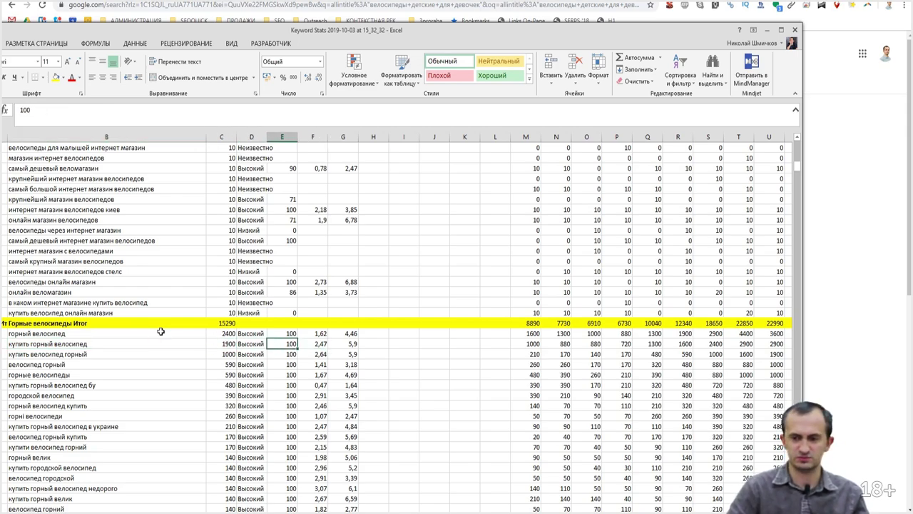
Fit the widths of columns D to G to their Competition and Top of page bid headings
{"action": "scroll", "coordinate": [264, 296], "scroll_direction": "up", "scroll_amount": 15}
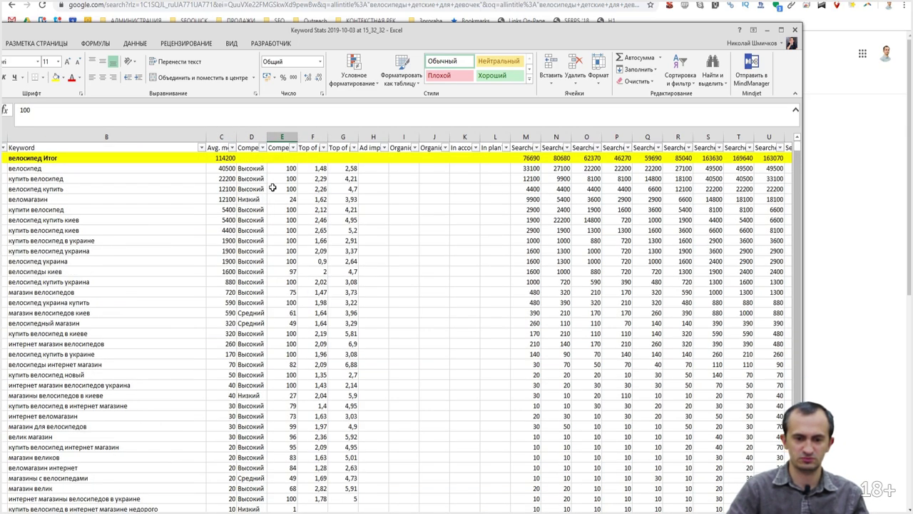
{"action": "double_click", "coordinate": [295, 137]}
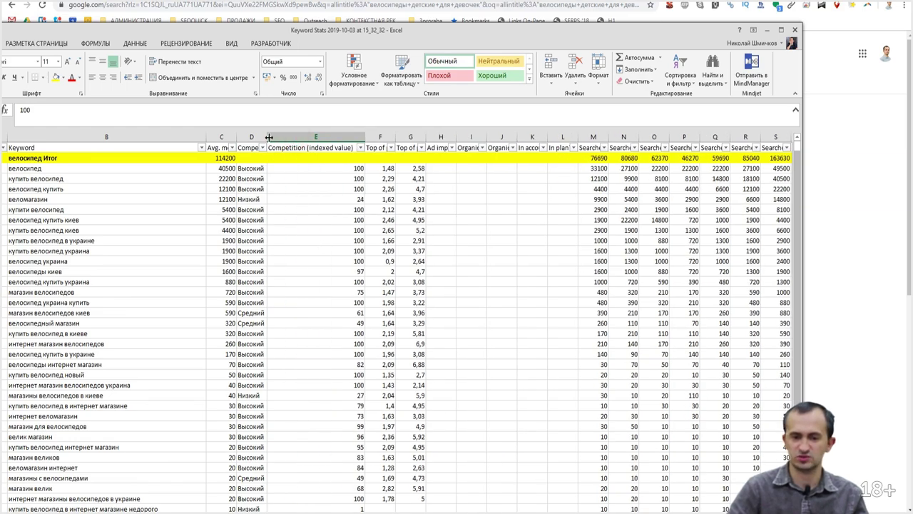
{"action": "double_click", "coordinate": [269, 137]}
{"action": "scroll", "coordinate": [383, 278], "scroll_direction": "down", "scroll_amount": 2}
{"action": "scroll", "coordinate": [389, 214], "scroll_direction": "up", "scroll_amount": 2}
{"action": "left_click_drag", "start_coordinate": [397, 137], "coordinate": [428, 137]}
{"action": "double_click", "coordinate": [413, 137]}
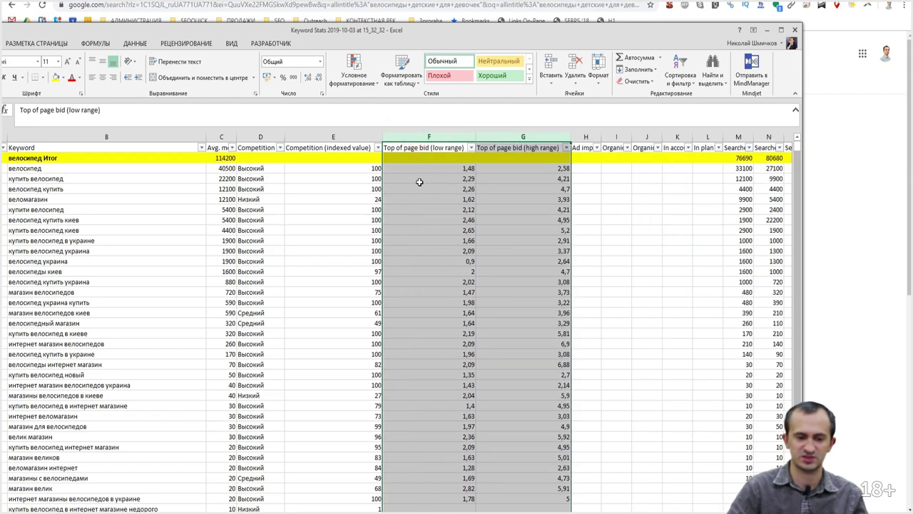
{"action": "left_click", "coordinate": [418, 179]}
Examine the competition and the low and high page bids of "купить горный велосипед"
{"action": "scroll", "coordinate": [316, 361], "scroll_direction": "down", "scroll_amount": 20}
{"action": "scroll", "coordinate": [191, 408], "scroll_direction": "up", "scroll_amount": 3}
{"action": "left_click_drag", "start_coordinate": [100, 282], "coordinate": [416, 283]}
Copy the keyword "купить горный велосипед", search Google for it in a new browser tab and look through the results
{"action": "left_click", "coordinate": [121, 285]}
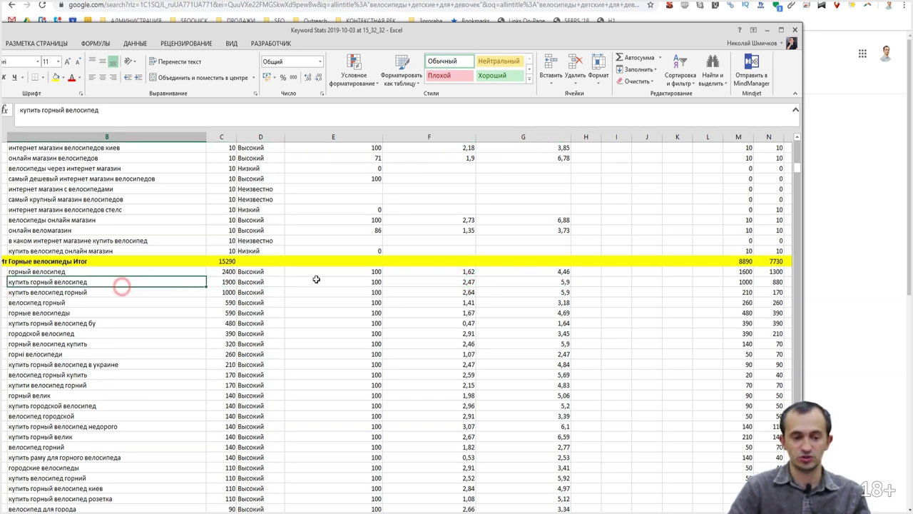
{"action": "key", "text": "ctrl+c"}
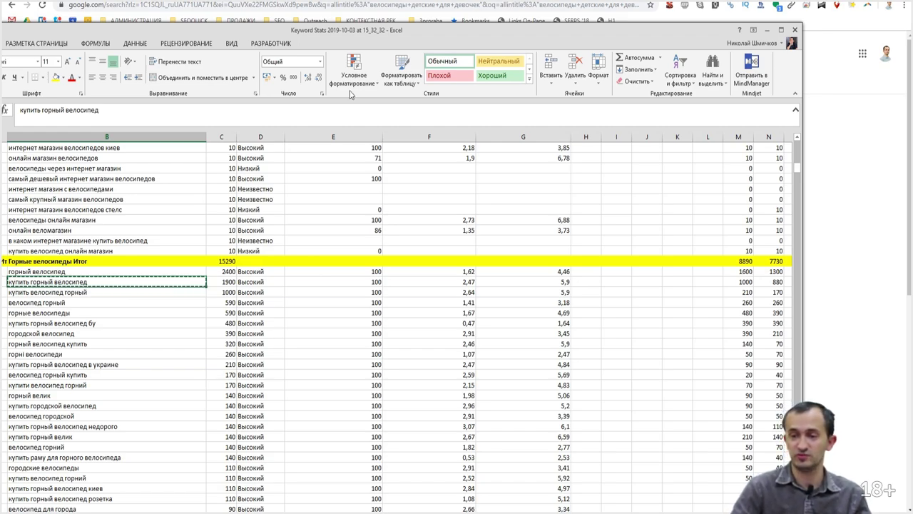
{"action": "key", "text": "alt+Tab"}
{"action": "key", "text": "ctrl+t"}
{"action": "key", "text": "ctrl+v"}
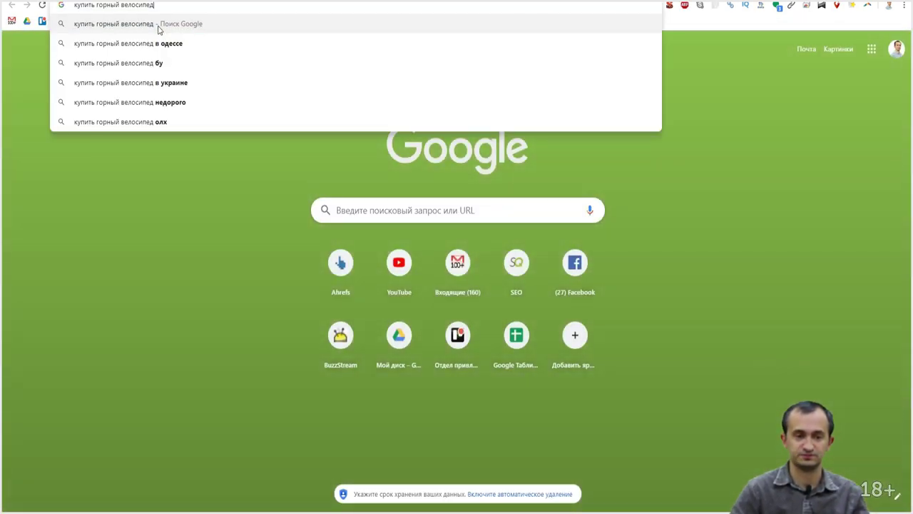
{"action": "key", "text": "Return"}
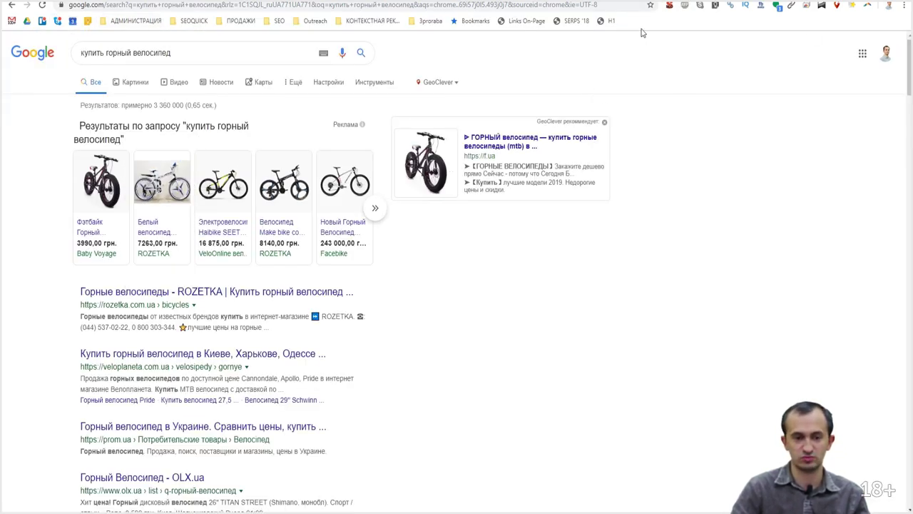
{"action": "mouse_move", "coordinate": [284, 202]}
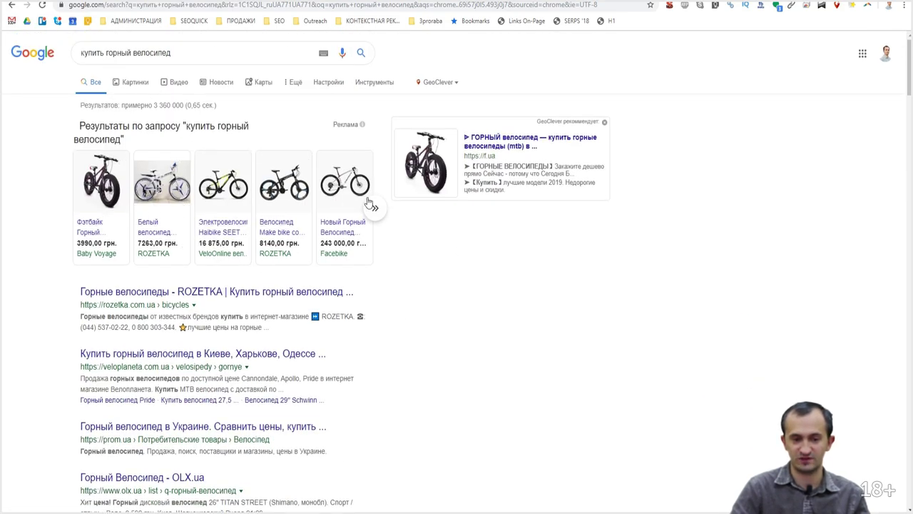
{"action": "scroll", "coordinate": [359, 247], "scroll_direction": "down", "scroll_amount": 3}
{"action": "scroll", "coordinate": [360, 251], "scroll_direction": "down", "scroll_amount": 8}
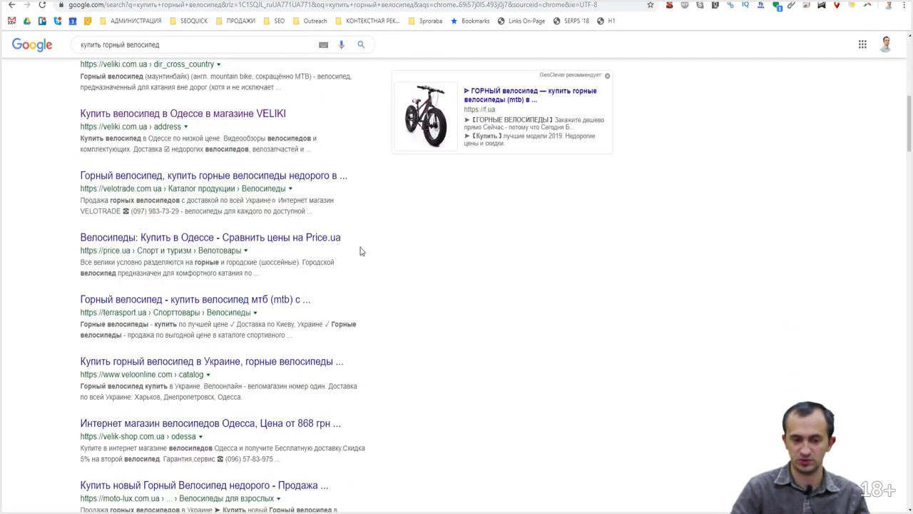
Shorten the Google query to "горный велосипед" and run the search
{"action": "scroll", "coordinate": [361, 250], "scroll_direction": "up", "scroll_amount": 11}
{"action": "double_click", "coordinate": [91, 53]}
{"action": "key", "text": "BackSpace"}
{"action": "key", "text": "Return"}
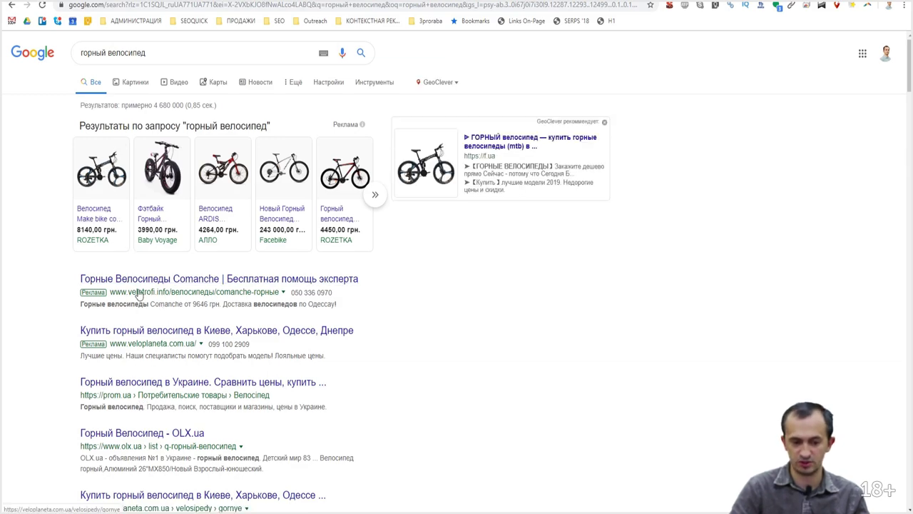
Restore the query "купить горный велосипед", run the search again and review the listed shops
{"action": "left_click", "coordinate": [215, 56]}
{"action": "key", "text": "ctrl+z"}
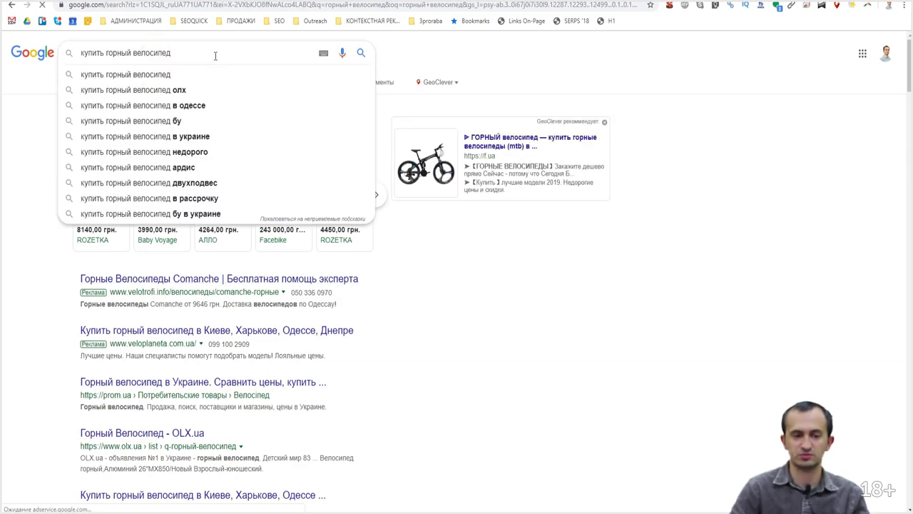
{"action": "key", "text": "Return"}
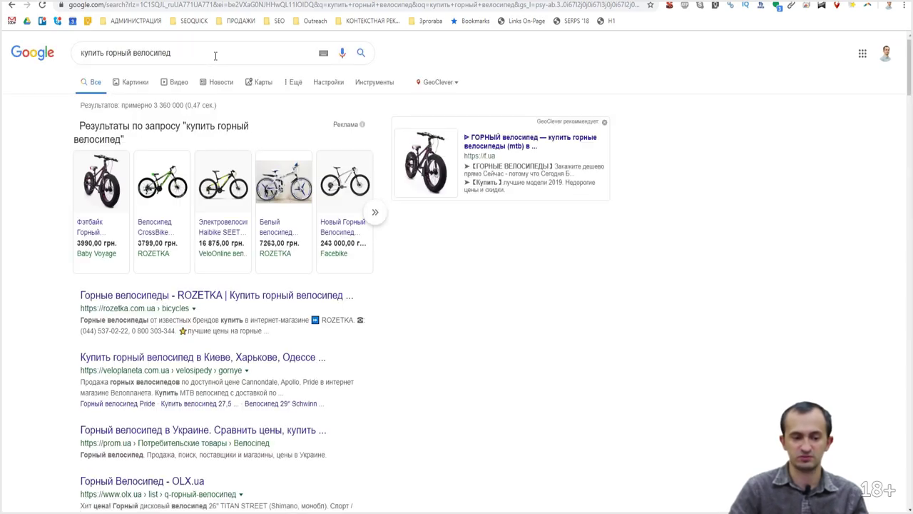
{"action": "triple_click", "coordinate": [214, 55]}
{"action": "left_click", "coordinate": [502, 289]}
{"action": "scroll", "coordinate": [438, 344], "scroll_direction": "down", "scroll_amount": 1}
{"action": "scroll", "coordinate": [421, 342], "scroll_direction": "down", "scroll_amount": 15}
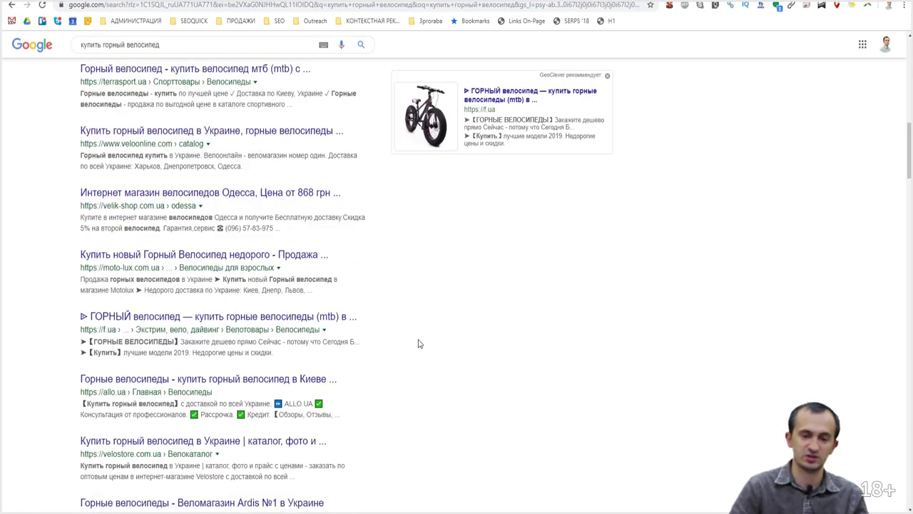
{"action": "scroll", "coordinate": [242, 156], "scroll_direction": "up", "scroll_amount": 3}
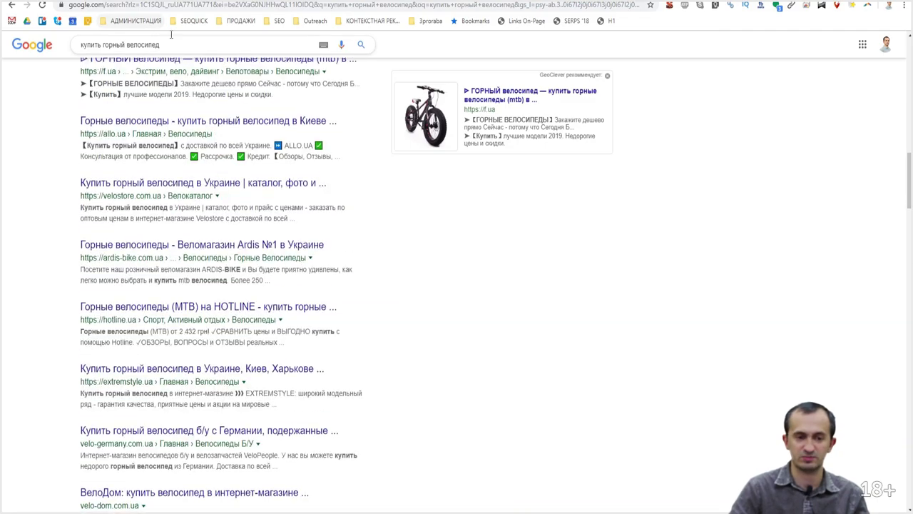
Copy the query, search for "купить горный велосипед" in an incognito window and look through the results and local shops
{"action": "left_click", "coordinate": [177, 46]}
{"action": "key", "text": "ctrl+a"}
{"action": "key", "text": "Escape"}
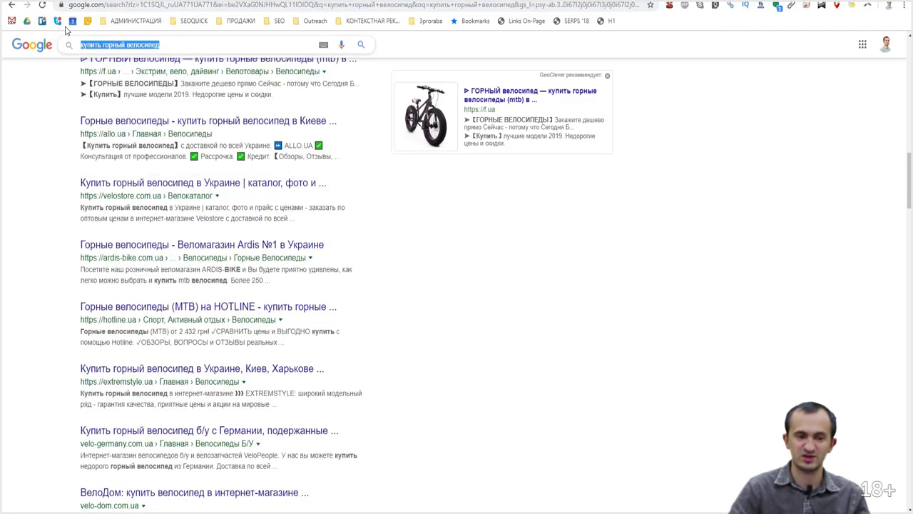
{"action": "key", "text": "ctrl+shift+n"}
{"action": "key", "text": "ctrl+v"}
{"action": "key", "text": "Return"}
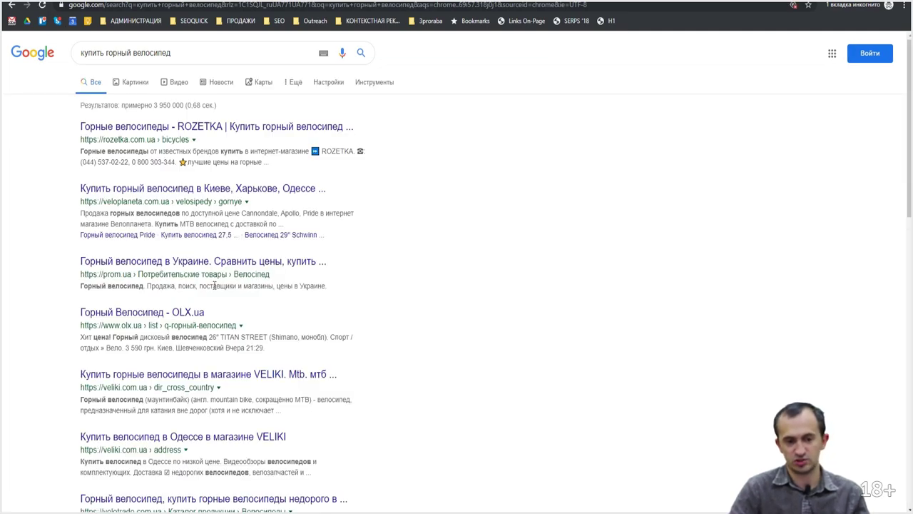
{"action": "scroll", "coordinate": [214, 286], "scroll_direction": "down", "scroll_amount": 9}
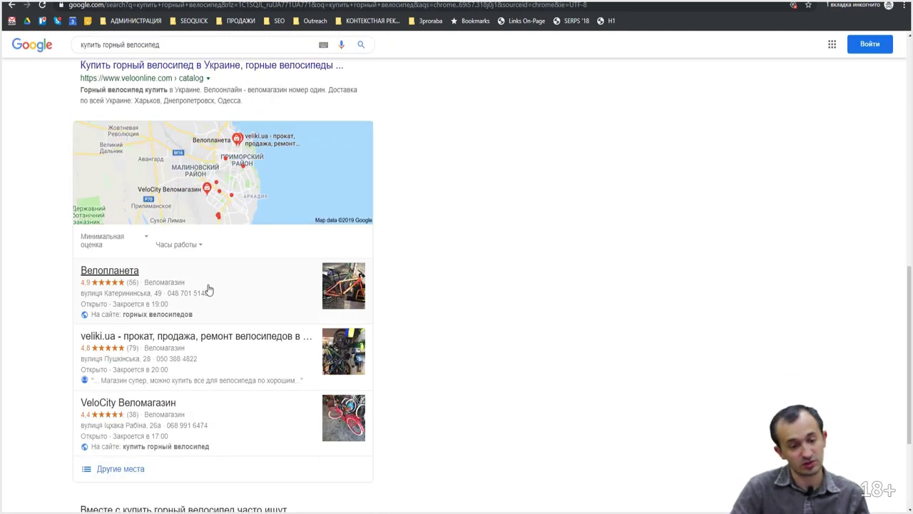
{"action": "scroll", "coordinate": [209, 289], "scroll_direction": "up", "scroll_amount": 5}
{"action": "scroll", "coordinate": [209, 288], "scroll_direction": "up", "scroll_amount": 4}
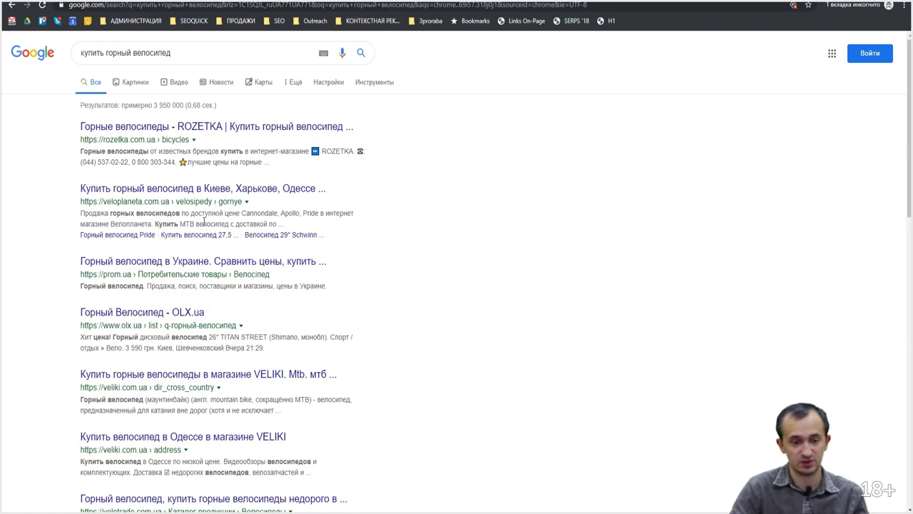
{"action": "scroll", "coordinate": [204, 221], "scroll_direction": "down", "scroll_amount": 1}
{"action": "scroll", "coordinate": [204, 222], "scroll_direction": "up", "scroll_amount": 1}
Display the search suggestions for "купить горный велосипед" and return to the regular browser window
{"action": "left_click", "coordinate": [181, 55]}
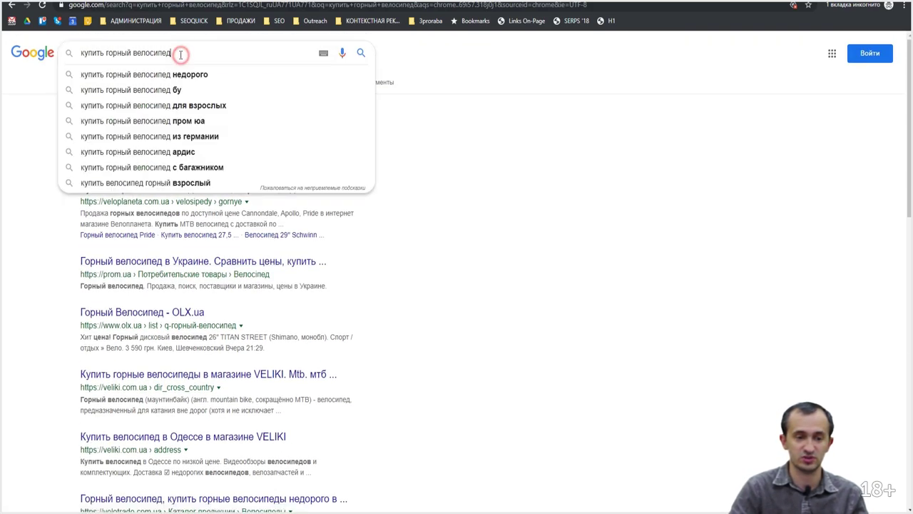
{"action": "key", "text": "Down"}
{"action": "key", "text": "Return"}
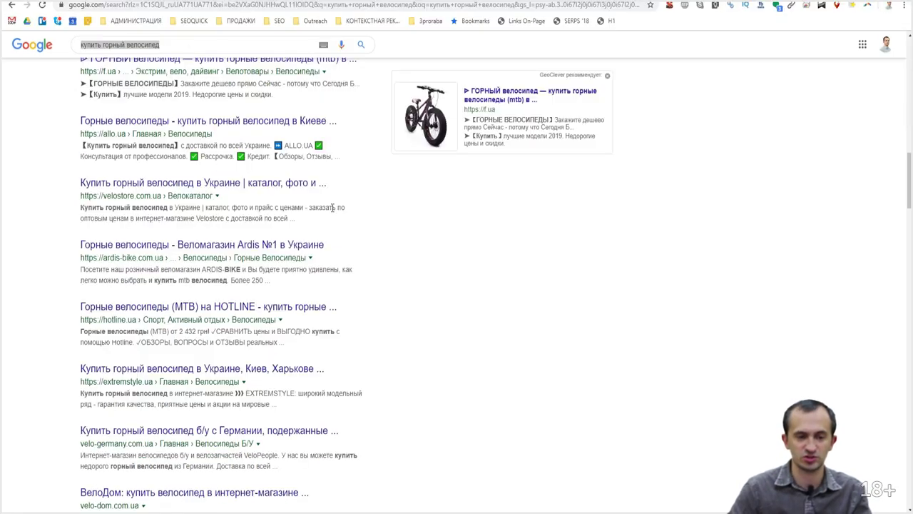
{"action": "key", "text": "slash"}
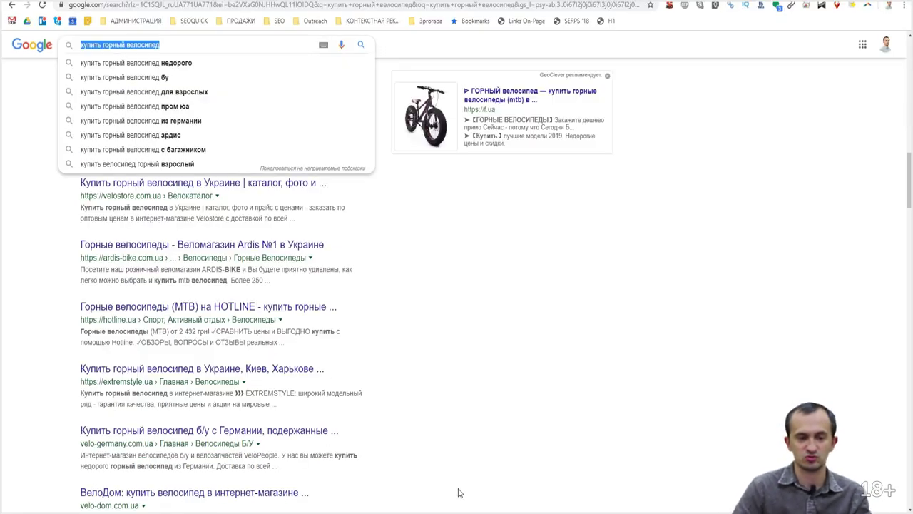
Copy the keyword "купить велосипед горный" from the Excel sheet and search Google for it
{"action": "key", "text": "alt+Tab"}
{"action": "left_click", "coordinate": [149, 362]}
{"action": "left_click", "coordinate": [119, 291]}
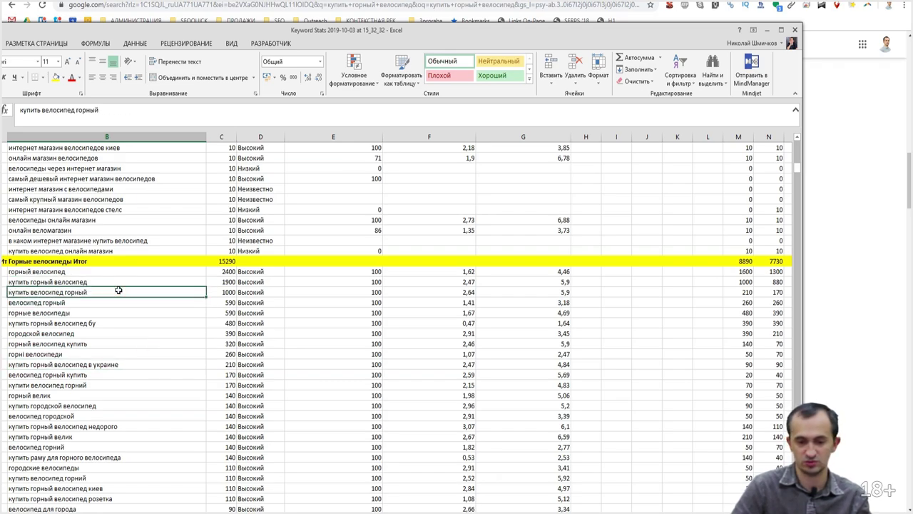
{"action": "key", "text": "ctrl+c"}
{"action": "key", "text": "alt+Tab"}
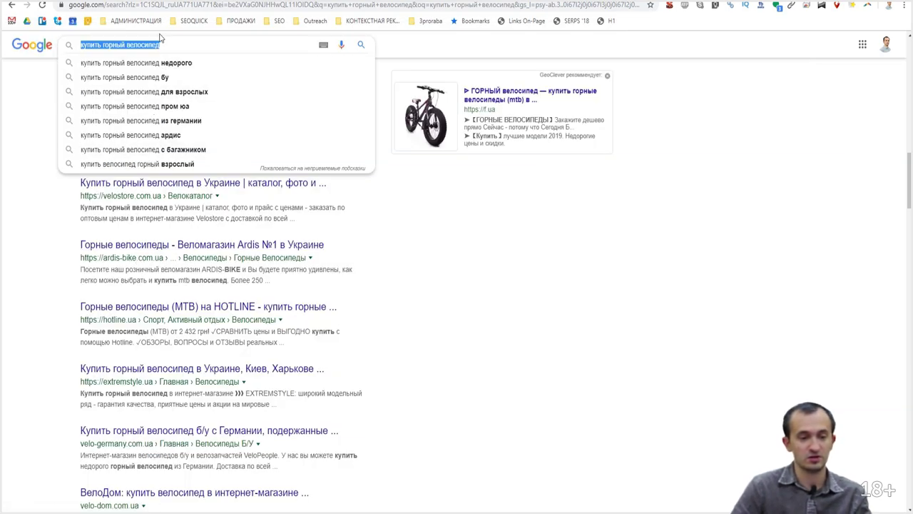
{"action": "key", "text": "ctrl+v"}
{"action": "key", "text": "Return"}
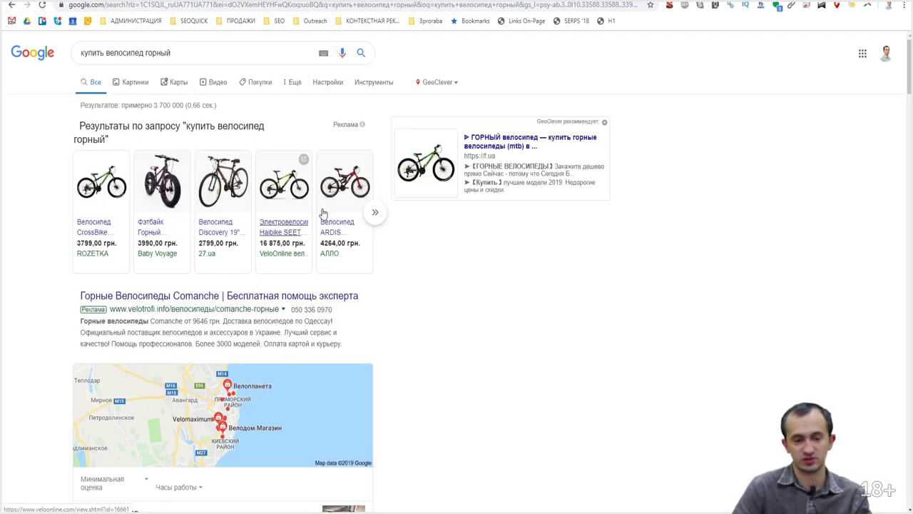
Review the map block and organic results for "купить велосипед горный" and open the GeoClever location picker
{"action": "scroll", "coordinate": [126, 335], "scroll_direction": "down", "scroll_amount": 4}
{"action": "scroll", "coordinate": [175, 324], "scroll_direction": "down", "scroll_amount": 4}
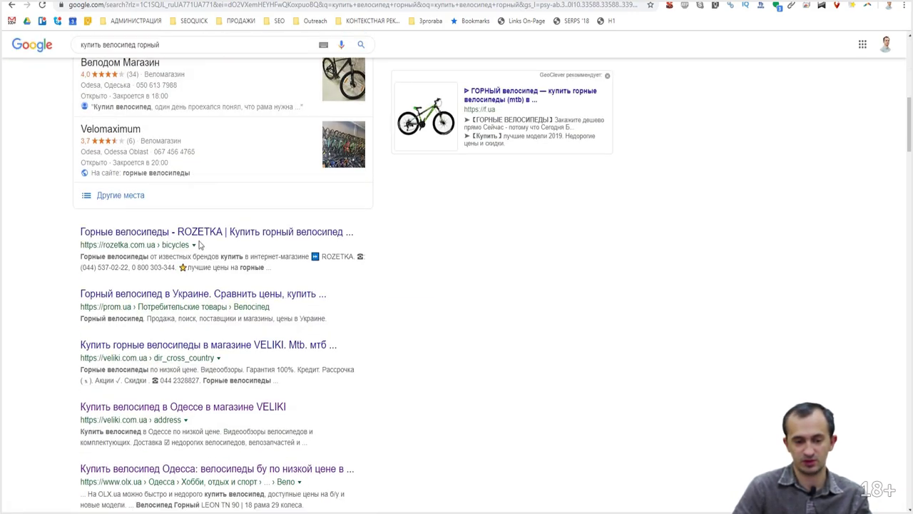
{"action": "scroll", "coordinate": [187, 378], "scroll_direction": "up", "scroll_amount": 8}
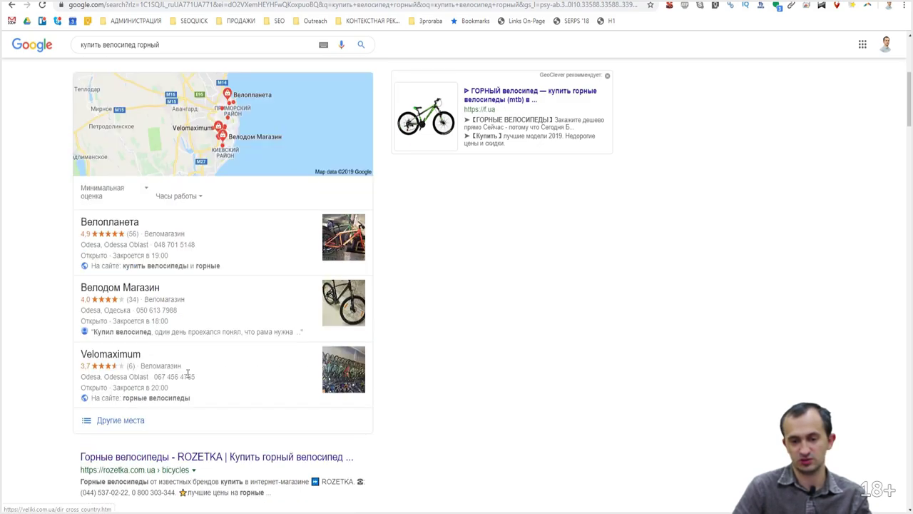
{"action": "left_click", "coordinate": [442, 84]}
{"action": "left_click", "coordinate": [616, 79]}
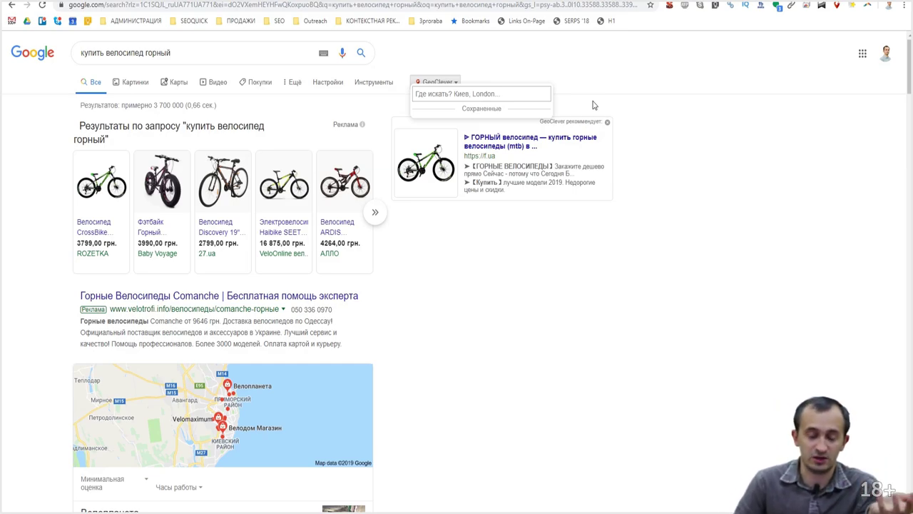
{"action": "scroll", "coordinate": [459, 282], "scroll_direction": "down", "scroll_amount": 7}
{"action": "scroll", "coordinate": [460, 280], "scroll_direction": "up", "scroll_amount": 8}
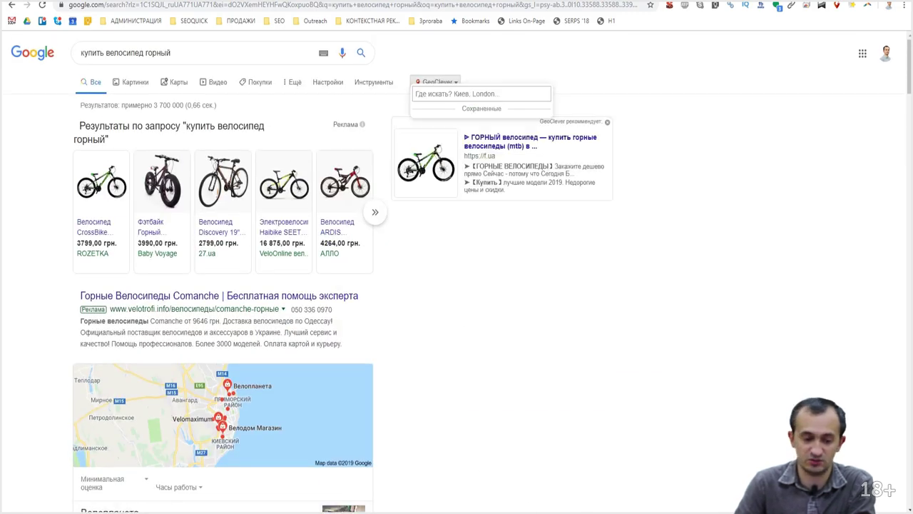
Switch back to Excel, reposition its window to show column A, and look through the "Горные велосипеды" keywords from row 88 down
{"action": "key", "text": "alt+Tab"}
{"action": "left_click_drag", "start_coordinate": [314, 374], "coordinate": [83, 283]}
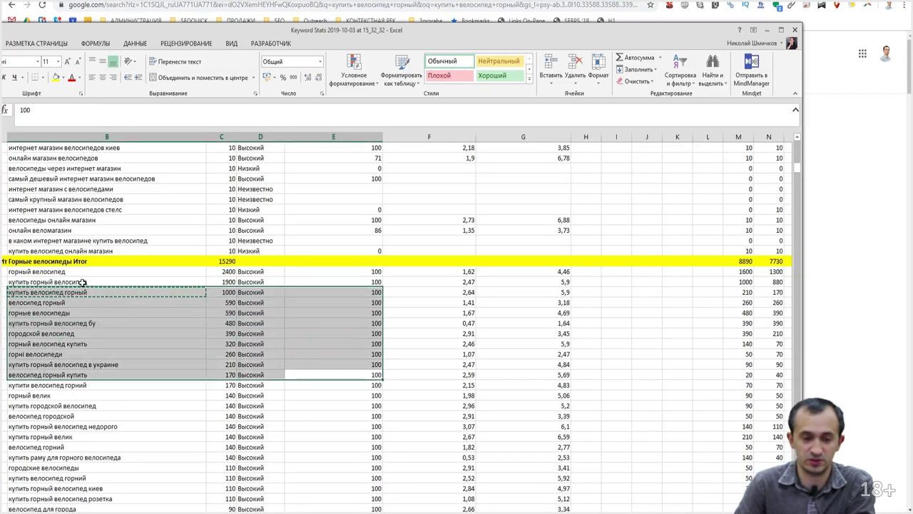
{"action": "left_click_drag", "start_coordinate": [211, 30], "coordinate": [380, 31]}
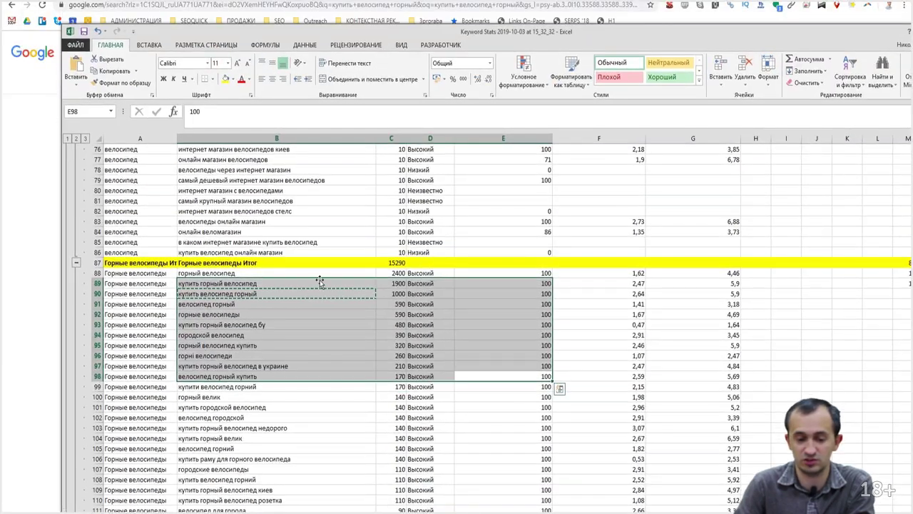
{"action": "left_click_drag", "start_coordinate": [128, 273], "coordinate": [343, 355]}
{"action": "scroll", "coordinate": [343, 420], "scroll_direction": "down", "scroll_amount": 4}
{"action": "scroll", "coordinate": [344, 420], "scroll_direction": "up", "scroll_amount": 4}
{"action": "scroll", "coordinate": [344, 421], "scroll_direction": "down", "scroll_amount": 20}
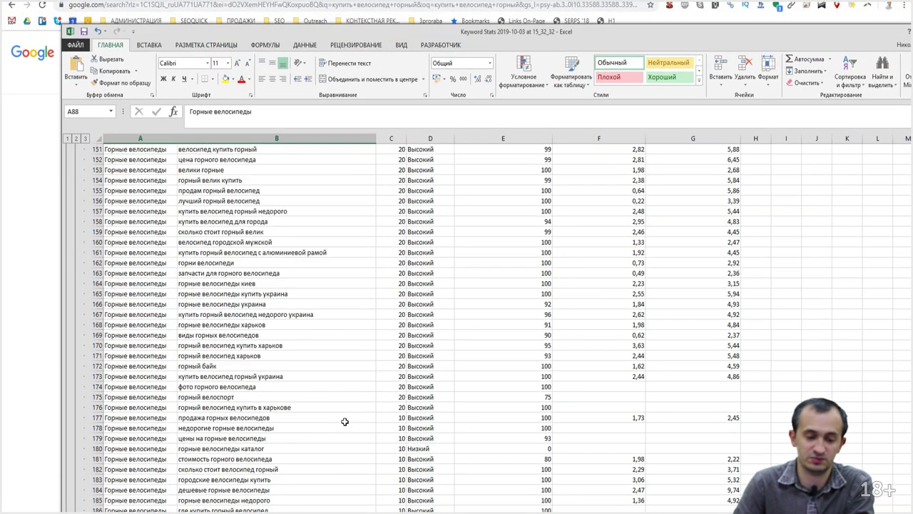
Switch from the Excel sheet to the browser and open the ahrefs.com dashboard in a new tab, continuing past the sessions-exceeded page
{"action": "scroll", "coordinate": [344, 422], "scroll_direction": "up", "scroll_amount": 20}
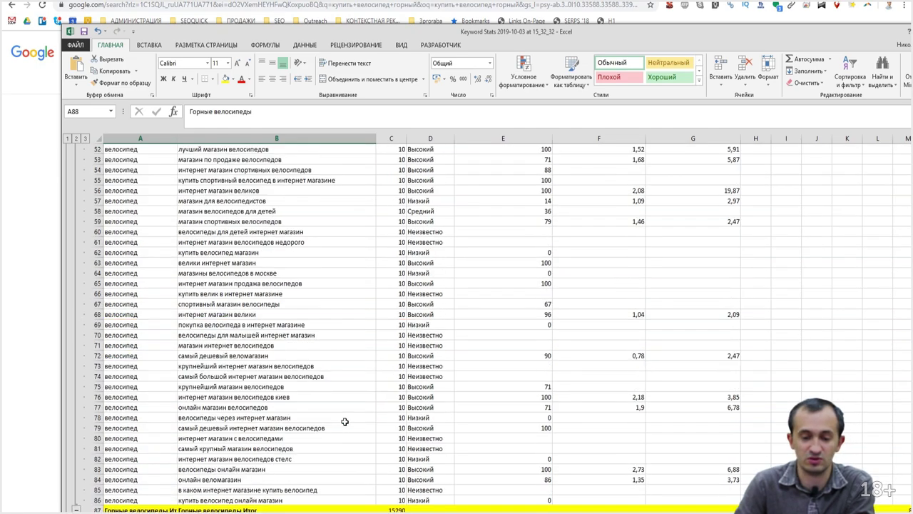
{"action": "scroll", "coordinate": [344, 422], "scroll_direction": "up", "scroll_amount": 9}
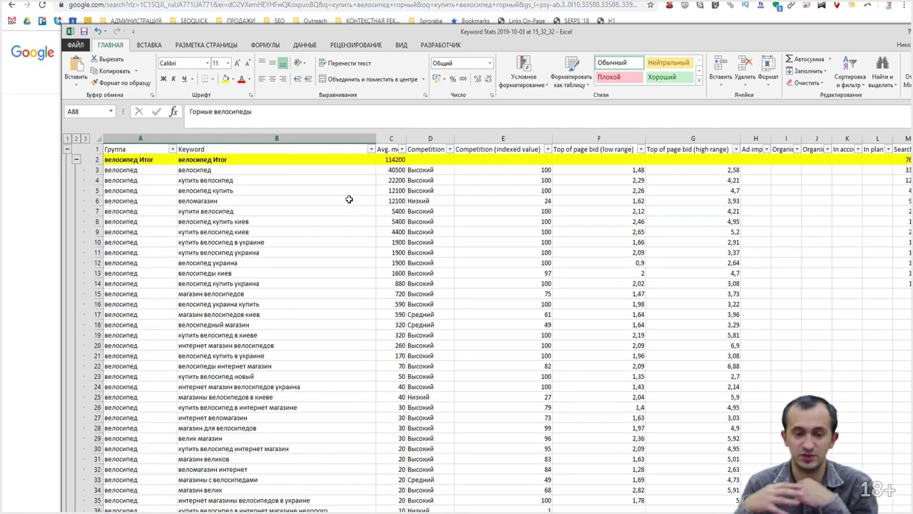
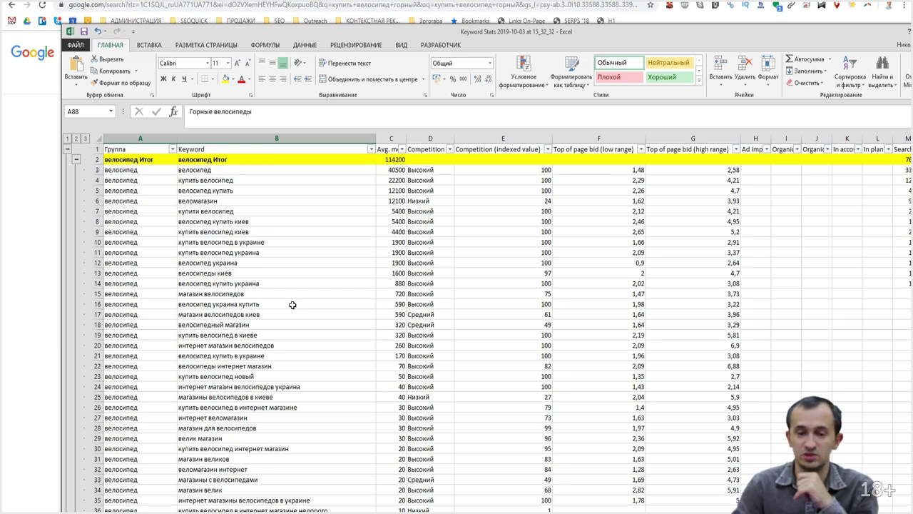
{"action": "left_click", "coordinate": [263, 6]}
{"action": "key", "text": "ctrl+t"}
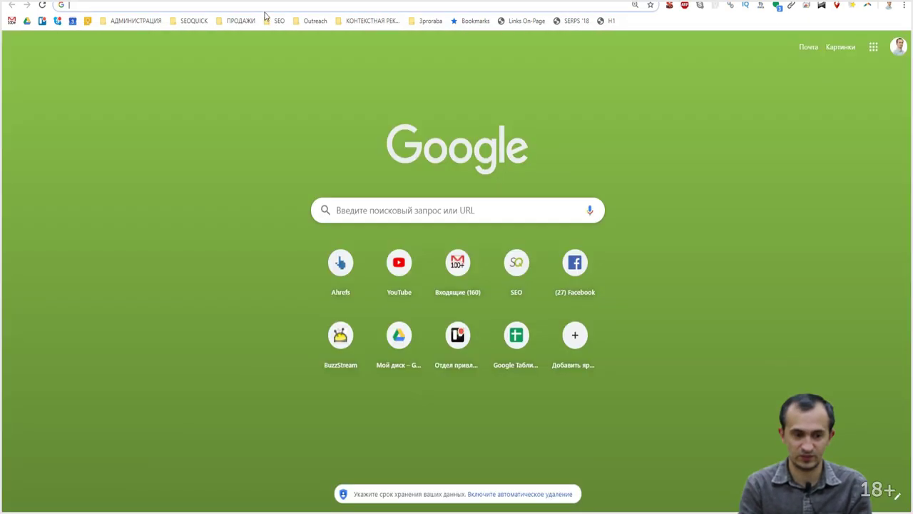
{"action": "type", "text": "ahrefs.com"}
{"action": "key", "text": "Return"}
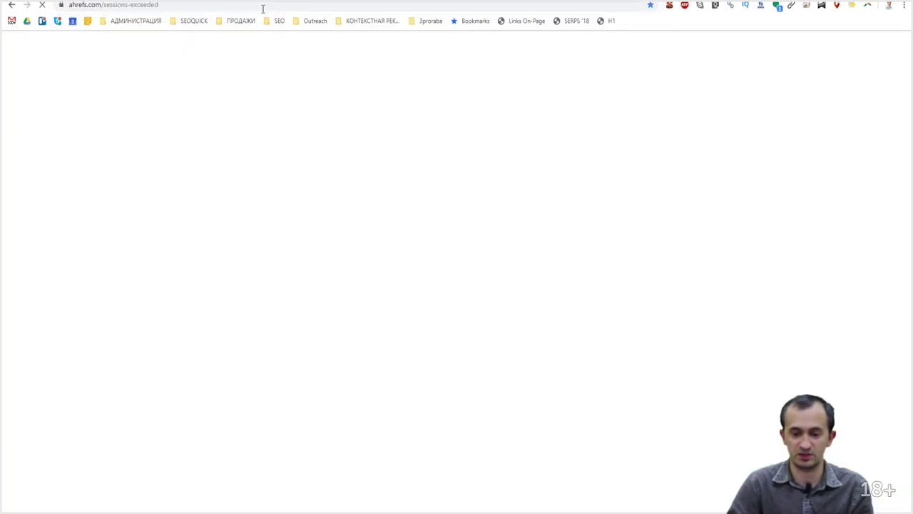
{"action": "left_click", "coordinate": [481, 346]}
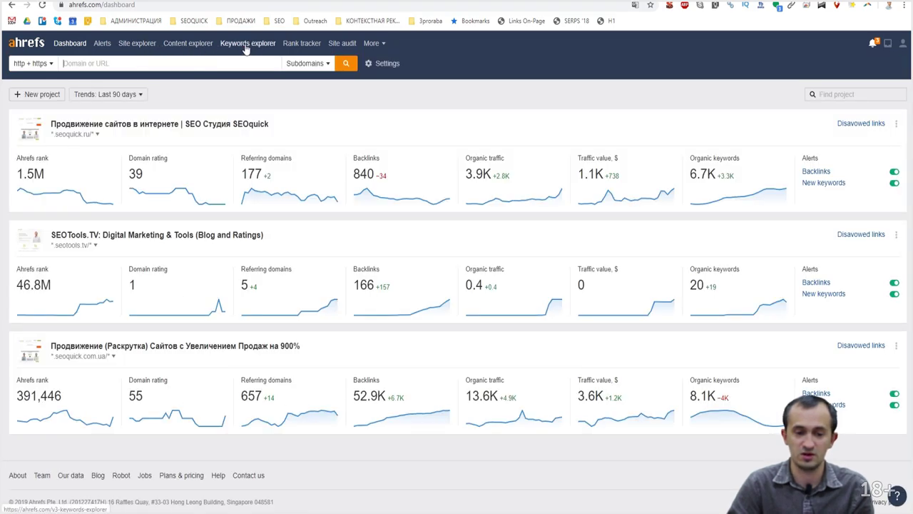
Open Ahrefs Keywords explorer and look up the keyword "велосипед" with Google as the search engine
{"action": "left_click", "coordinate": [247, 43]}
{"action": "type", "text": "d"}
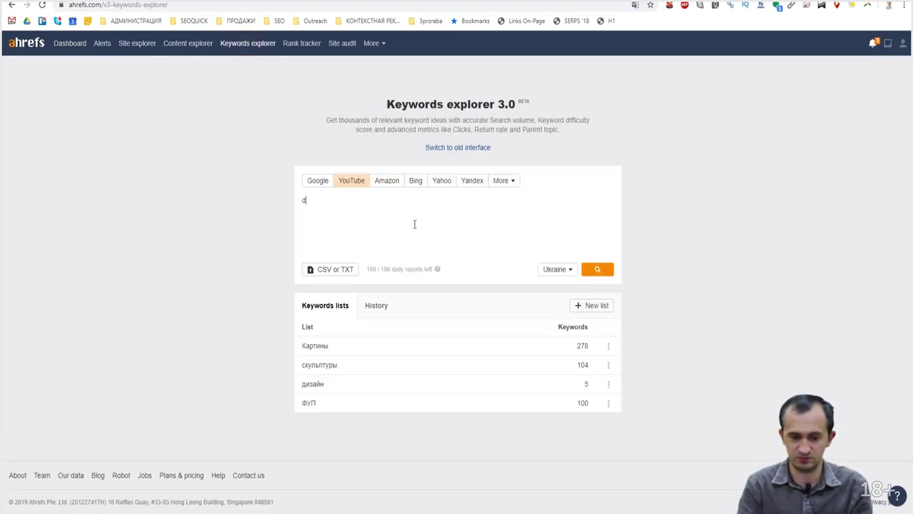
{"action": "key", "text": "BackSpace"}
{"action": "type", "text": "велосипед"}
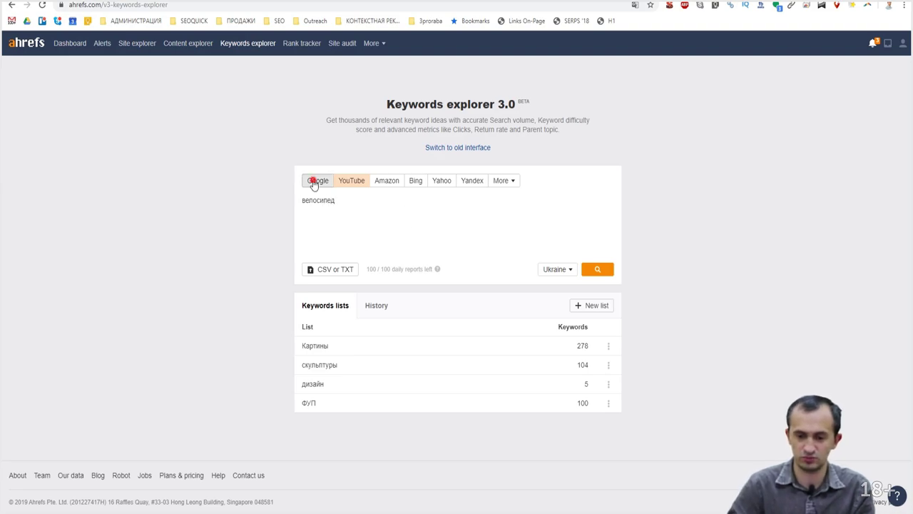
{"action": "left_click", "coordinate": [317, 180]}
{"action": "left_click", "coordinate": [596, 269]}
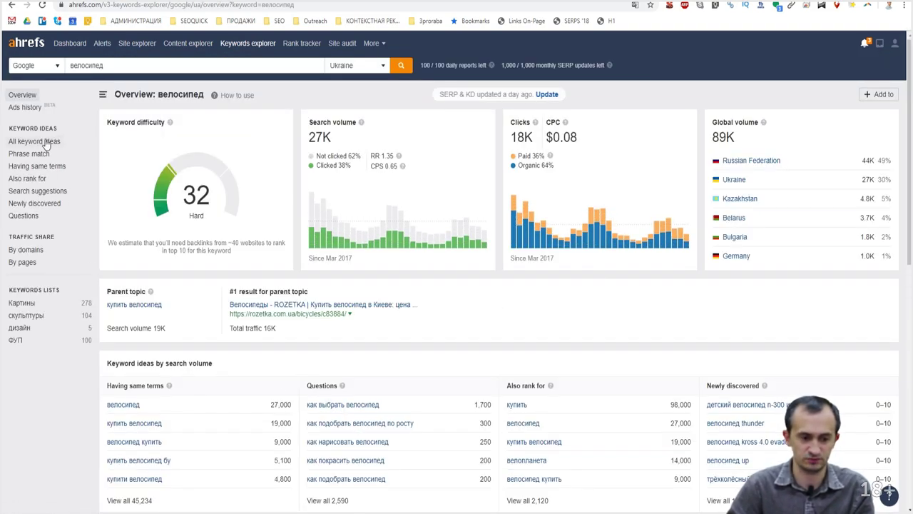
List all keyword ideas and enter "велосипед", "горный" and "детский" in an include filter that matches any word
{"action": "left_click", "coordinate": [42, 141]}
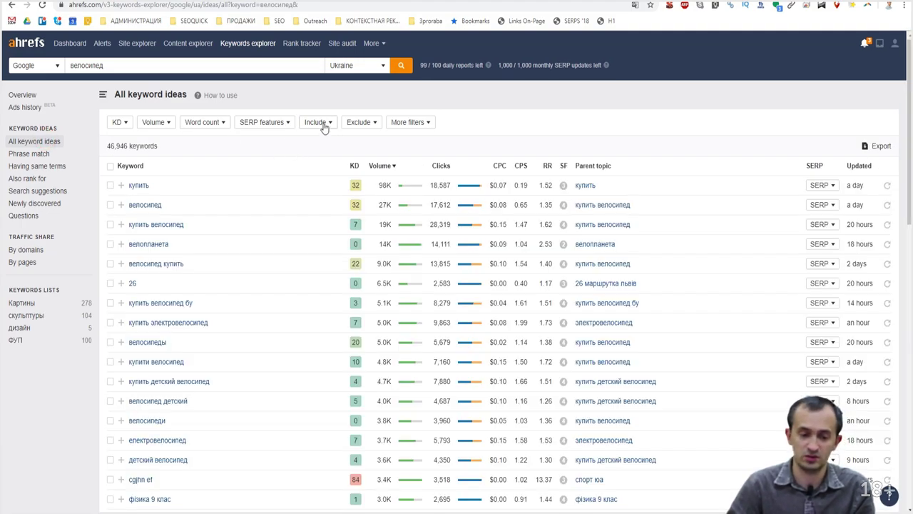
{"action": "left_click", "coordinate": [321, 123]}
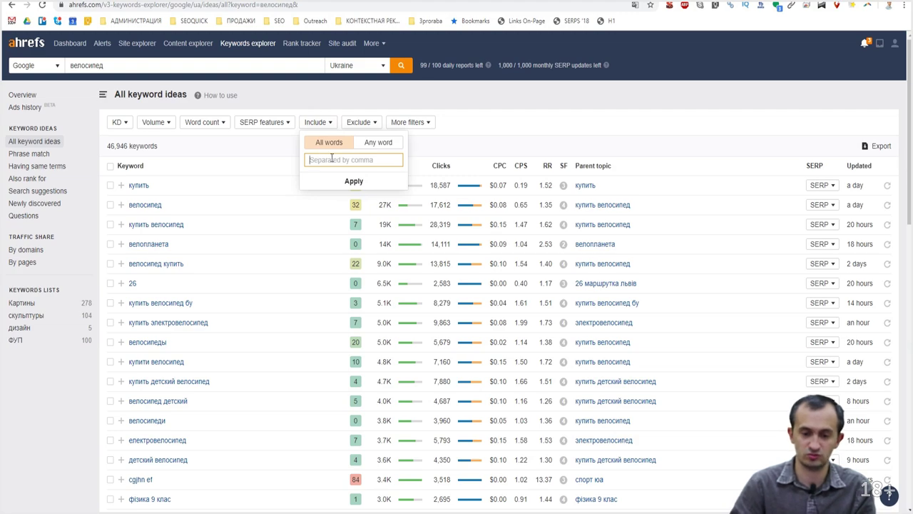
{"action": "left_click", "coordinate": [373, 143]}
{"action": "left_click", "coordinate": [327, 143]}
{"action": "left_click", "coordinate": [385, 143]}
{"action": "left_click", "coordinate": [377, 159]}
{"action": "type", "text": "велосипед"}
{"action": "key", "text": "BackSpace"}
{"action": "key", "text": "BackSpace"}
{"action": "type", "text": "р"}
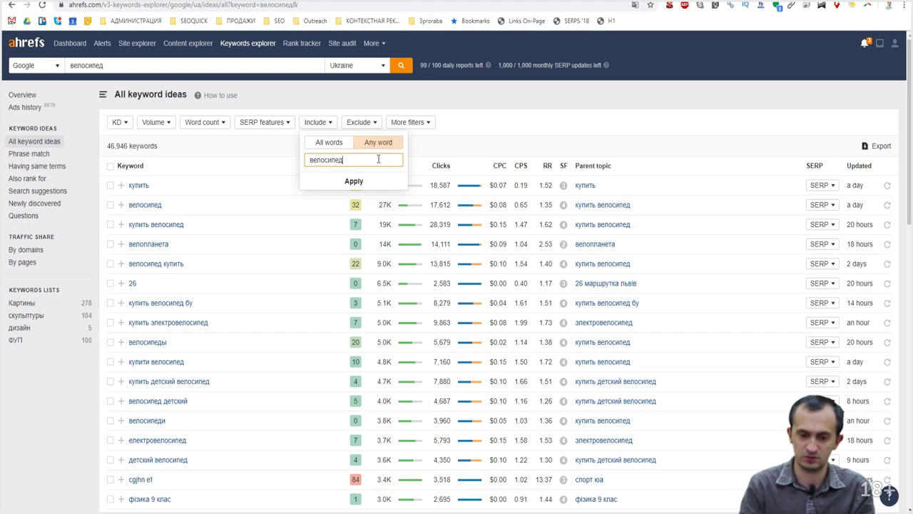
{"action": "type", "text": "гро"}
{"action": "key", "text": "BackSpace"}
{"action": "key", "text": "BackSpace"}
{"action": "type", "text": "ор"}
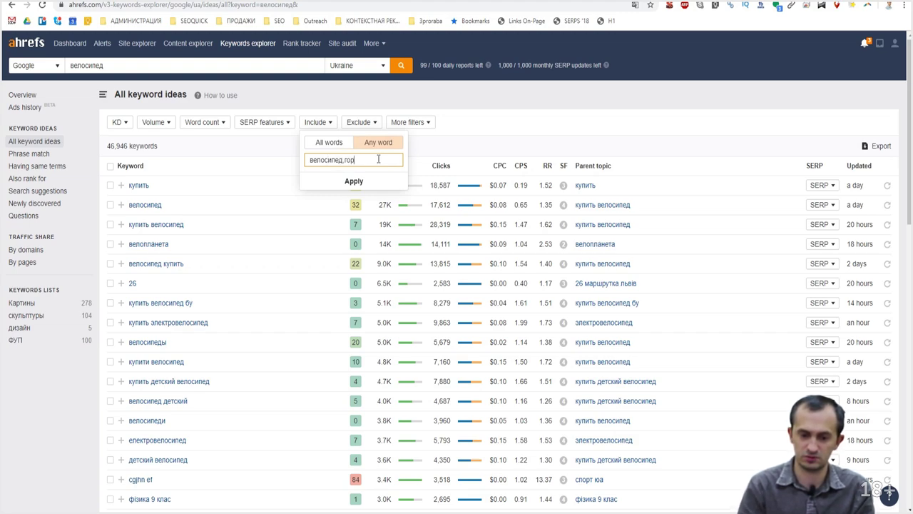
{"action": "type", "text": "ный,детский"}
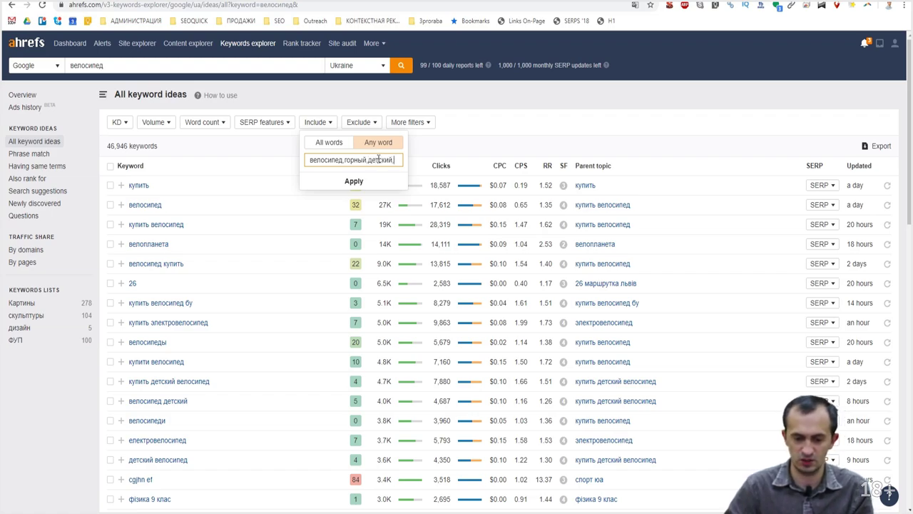
Check the bicycle types in the mind map, add "скоростной" and "дорожный" to the Ahrefs include filter, and apply it
{"action": "key", "text": "alt+Tab"}
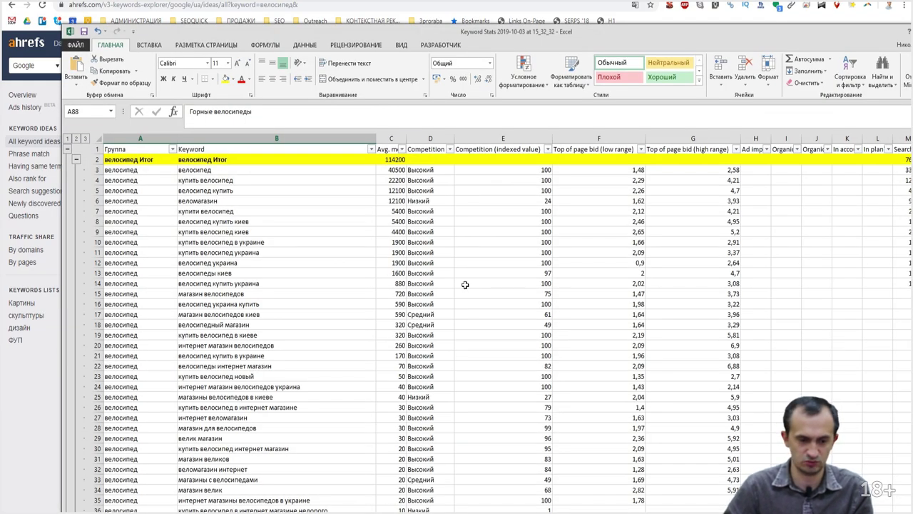
{"action": "key", "text": "alt+Tab"}
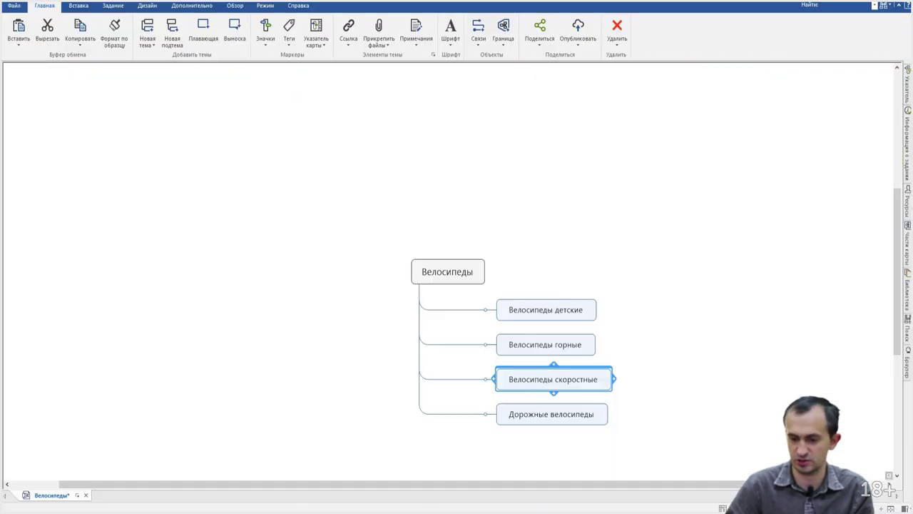
{"action": "key", "text": "alt+Tab"}
{"action": "key", "text": "alt+Tab"}
{"action": "key", "text": "alt+Tab"}
{"action": "type", "text": ",скоростной,дорожный"}
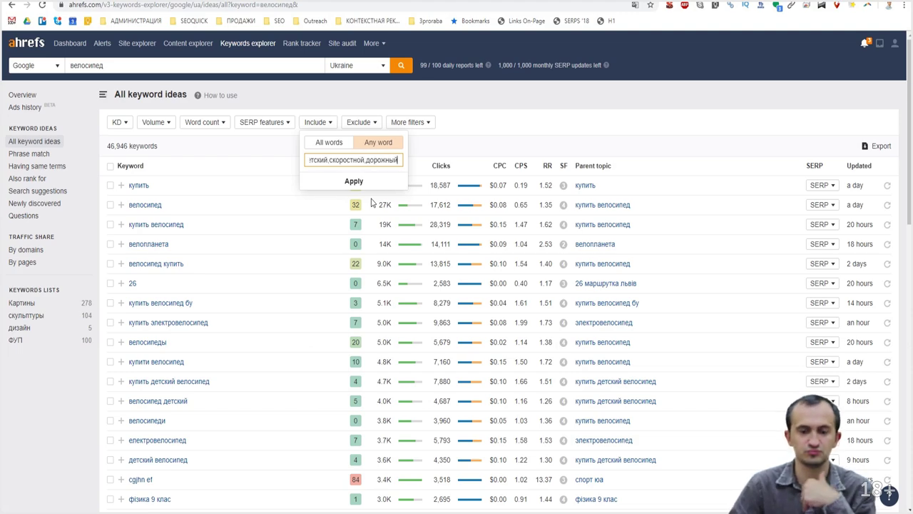
{"action": "key", "text": "Return"}
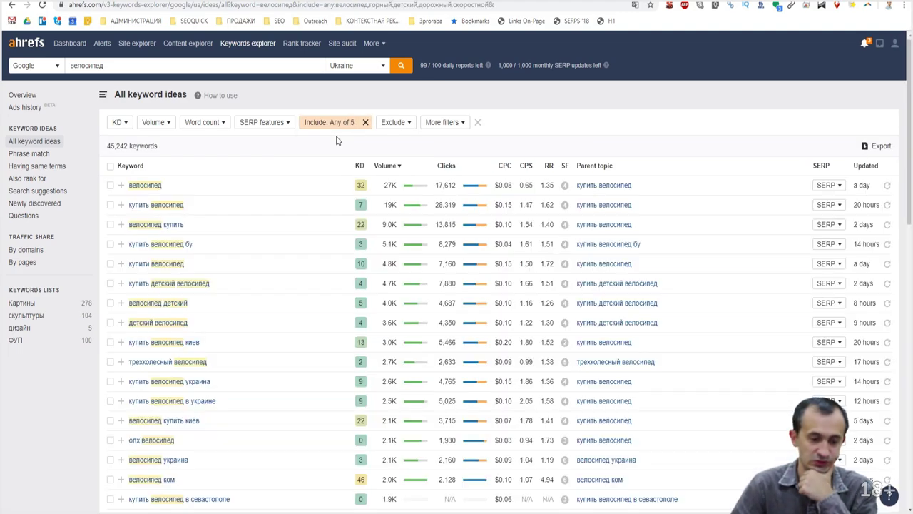
Look through the filtered keyword ideas and limit them to a minimum search volume of 10
{"action": "scroll", "coordinate": [360, 309], "scroll_direction": "down", "scroll_amount": 15}
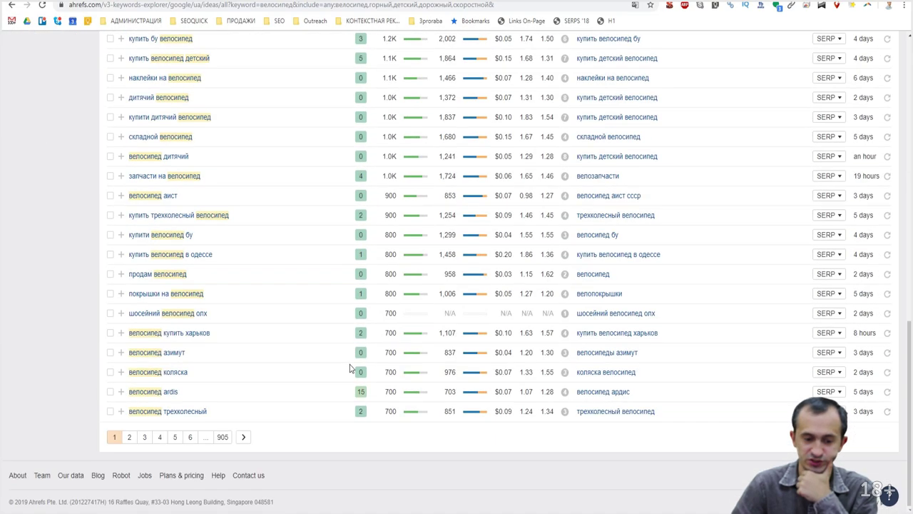
{"action": "scroll", "coordinate": [350, 369], "scroll_direction": "up", "scroll_amount": 15}
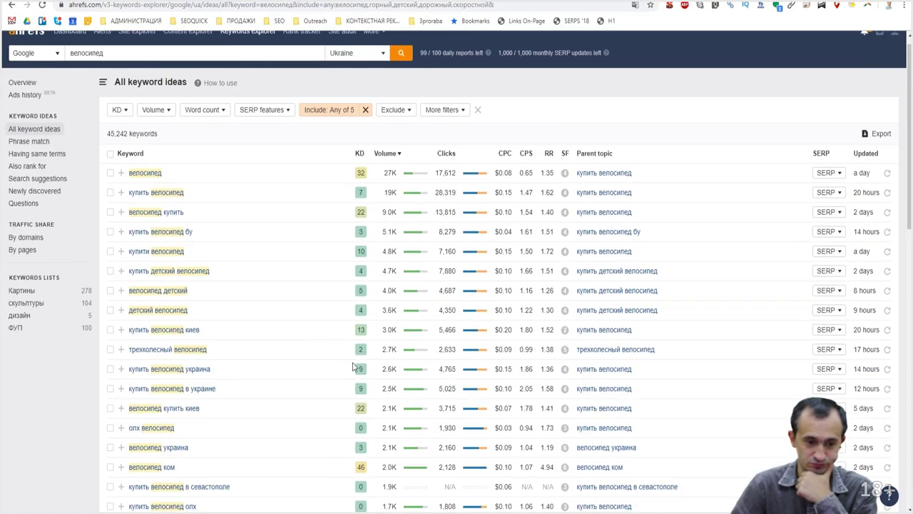
{"action": "left_click", "coordinate": [155, 122]}
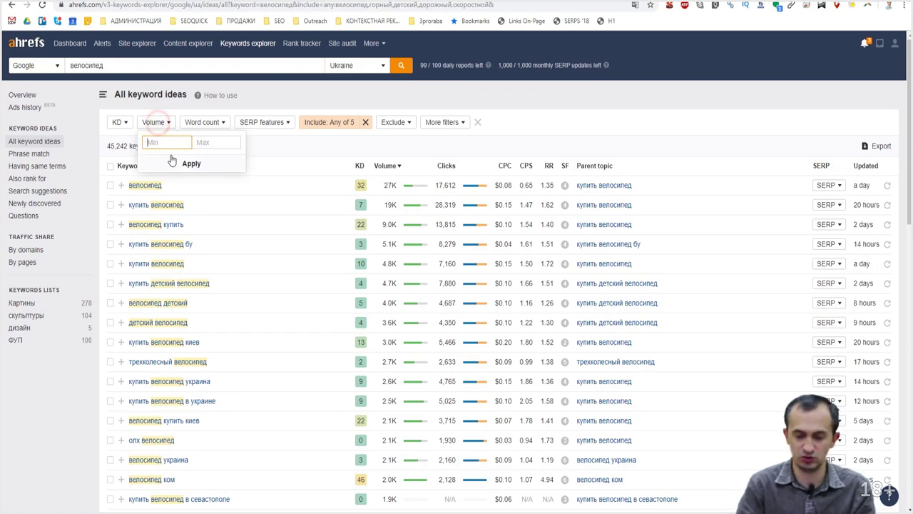
{"action": "type", "text": "10"}
{"action": "left_click", "coordinate": [172, 157]}
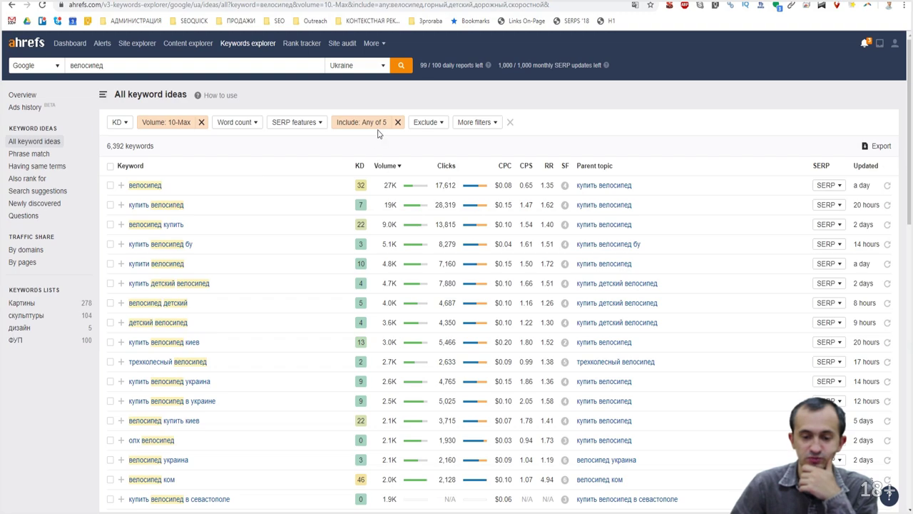
Reopen the include filter to review its list of words, leaving it as it is
{"action": "left_click", "coordinate": [378, 123]}
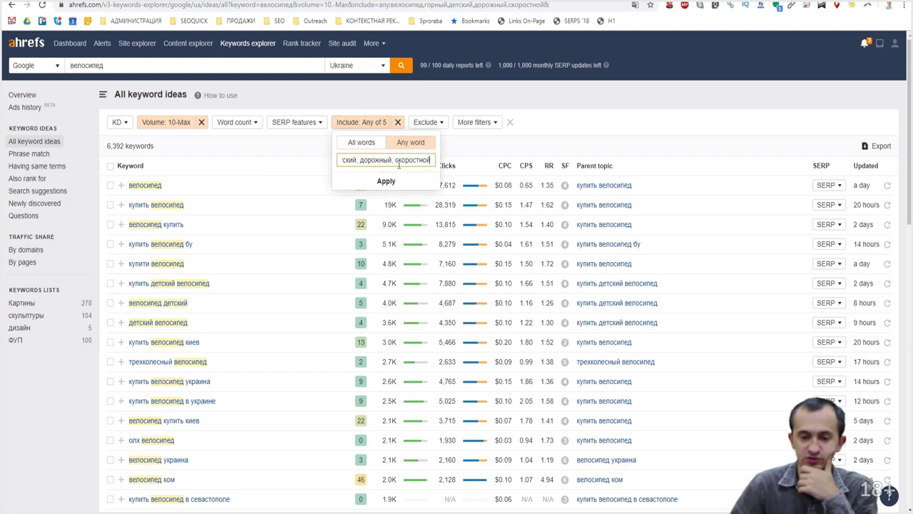
{"action": "left_click", "coordinate": [358, 158]}
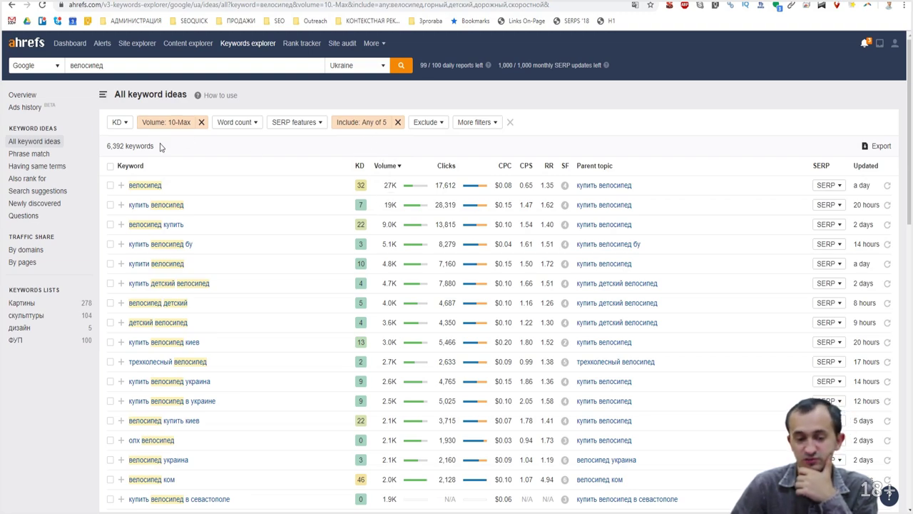
{"action": "mouse_move", "coordinate": [471, 182]}
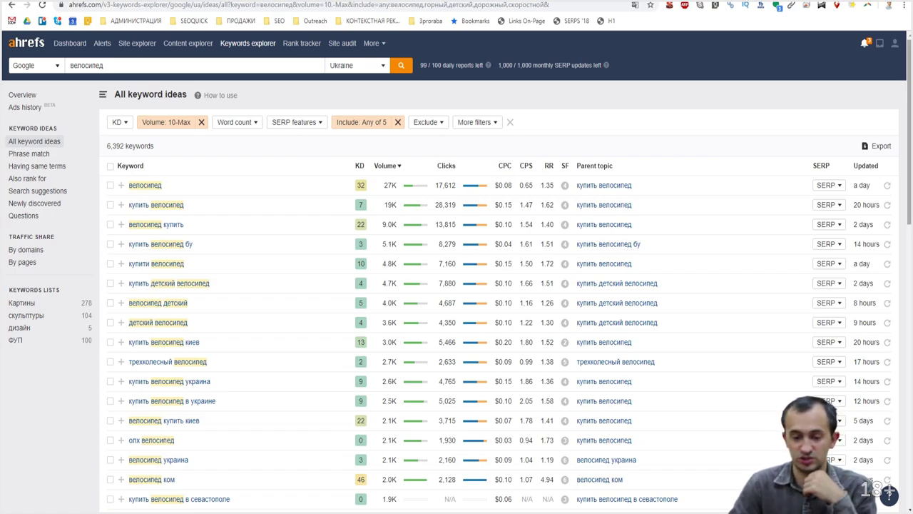
Export the filtered keyword ideas to CSV for Microsoft Excel (UTF-16), once with the first 1,000 rows and once with 5,000 rows
{"action": "left_click", "coordinate": [881, 145]}
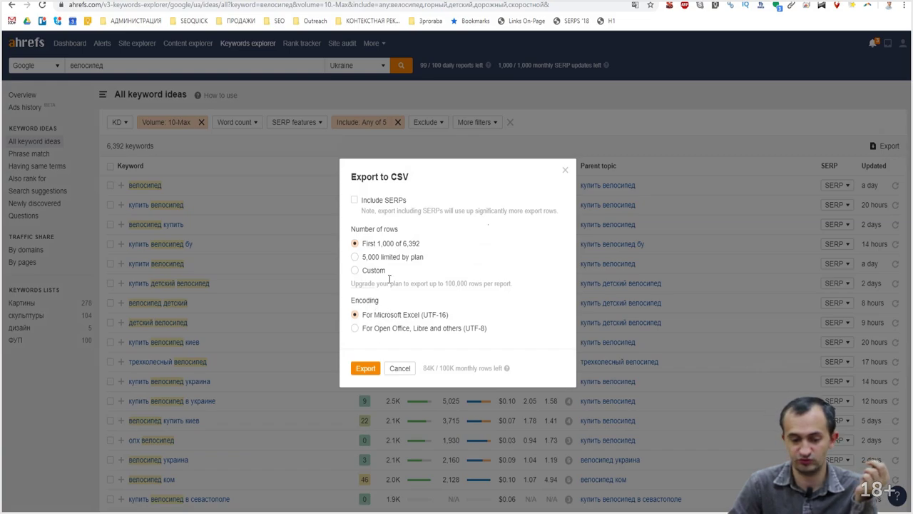
{"action": "left_click", "coordinate": [364, 369]}
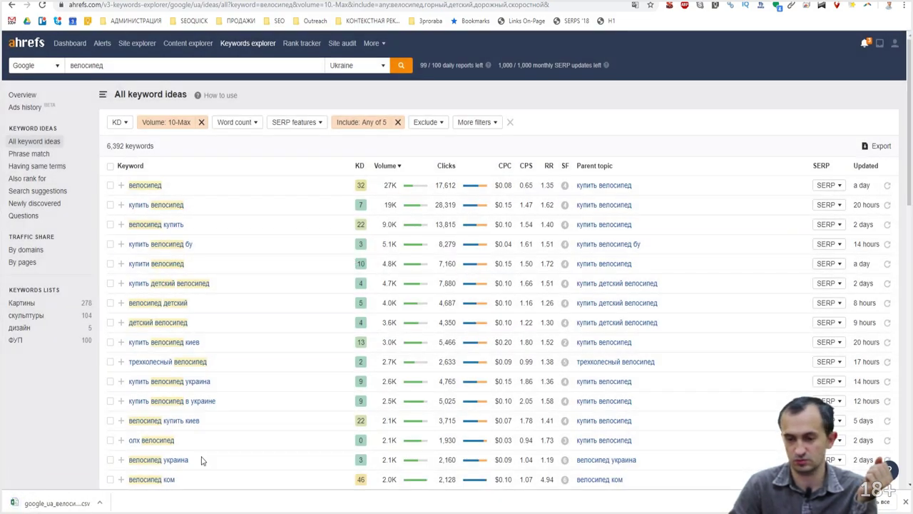
{"action": "left_click", "coordinate": [880, 145]}
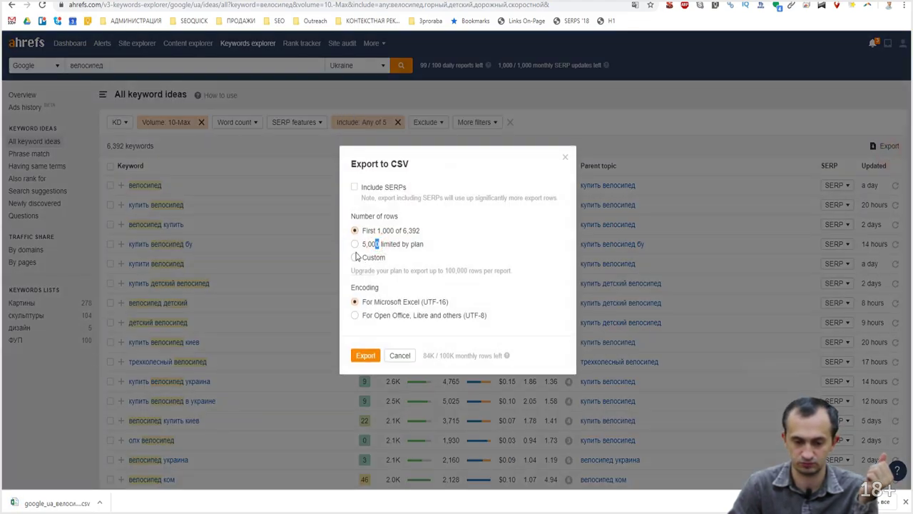
{"action": "left_click", "coordinate": [355, 256]}
{"action": "left_click", "coordinate": [355, 237]}
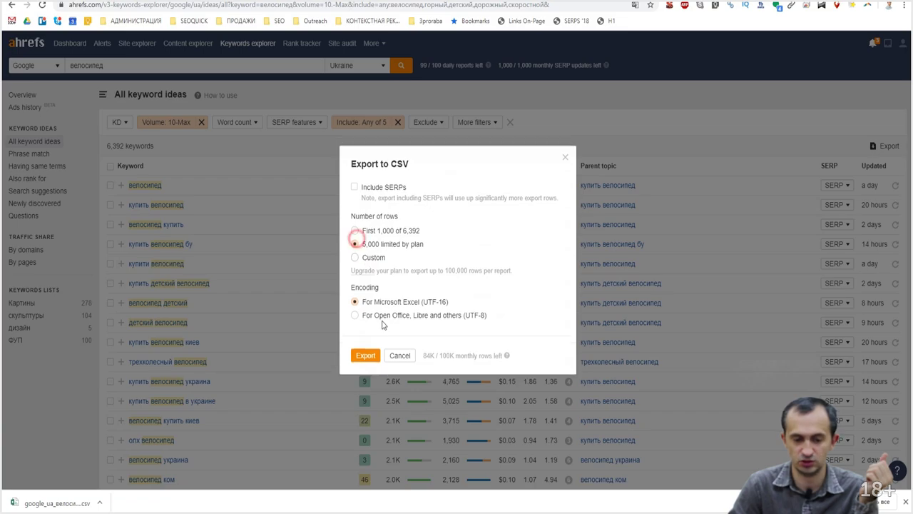
{"action": "left_click", "coordinate": [364, 355]}
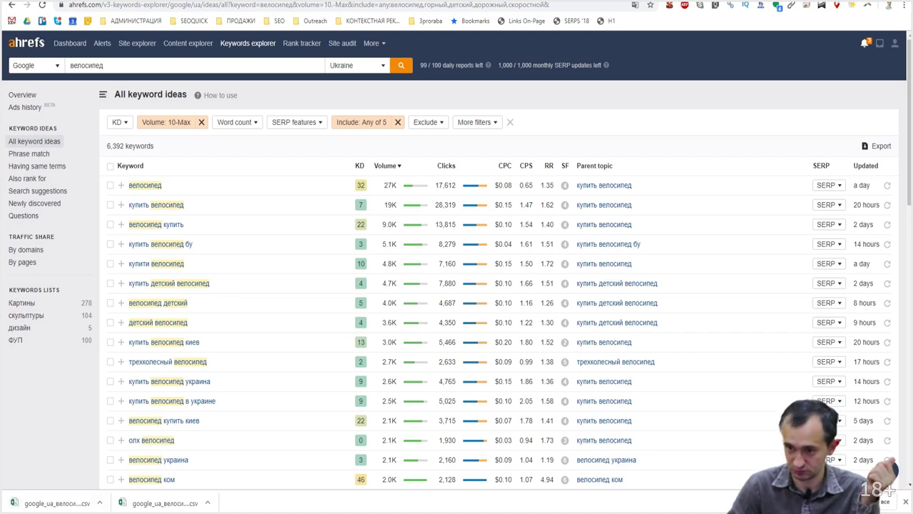
Open the SEOquick keyword clustering tool at seoquick.com.ua/keyword-grouping/ in the tab holding the Google results
{"action": "key", "text": "ctrl+Tab"}
{"action": "left_click", "coordinate": [219, 6]}
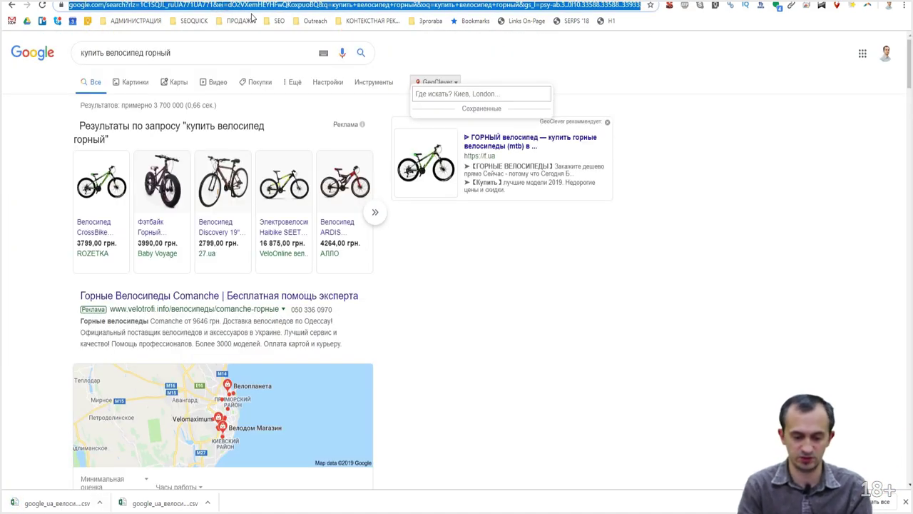
{"action": "type", "text": "seoquick.com.ua"}
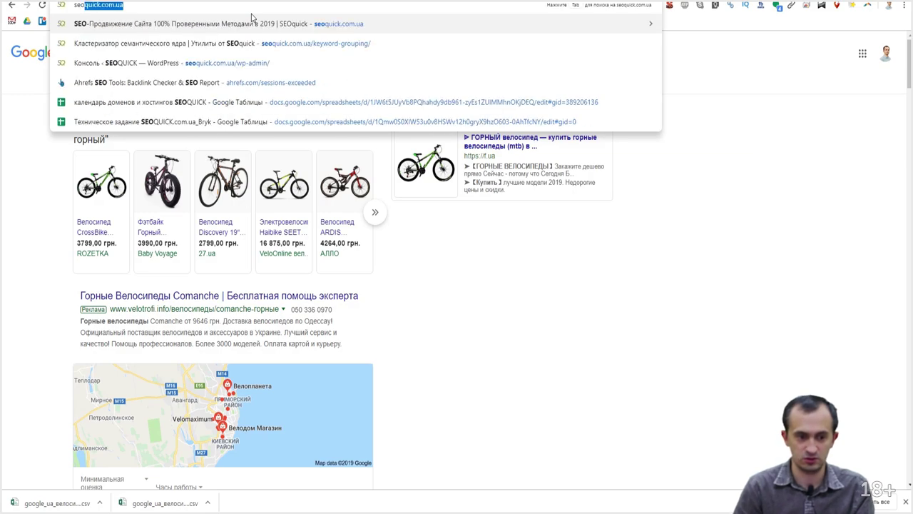
{"action": "key", "text": "Right"}
{"action": "type", "text": "/"}
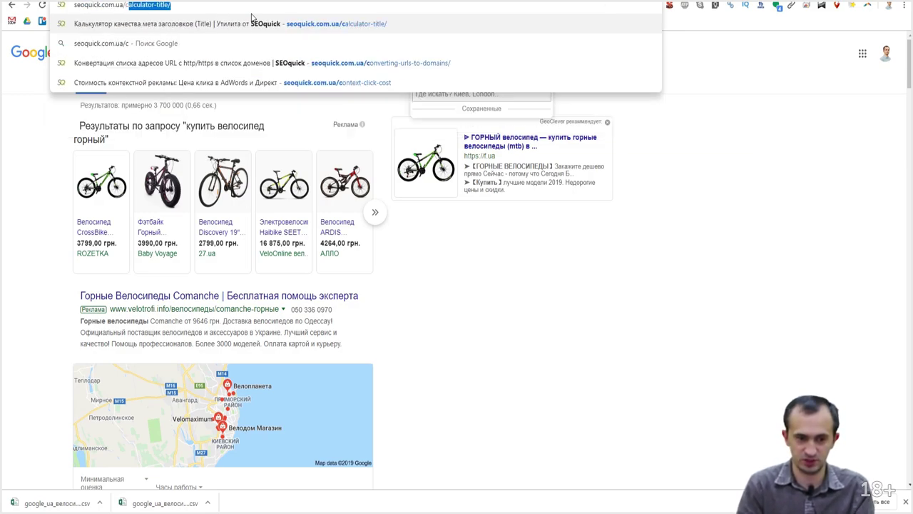
{"action": "type", "text": "k"}
{"action": "key", "text": "Return"}
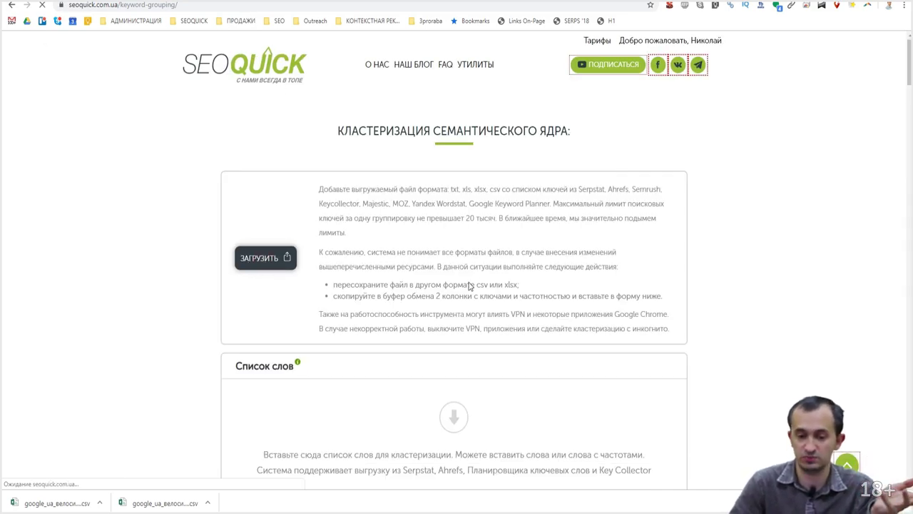
Upload the exported Ahrefs keyword CSV file to the clustering tool's word list
{"action": "left_click", "coordinate": [265, 258]}
{"action": "left_click", "coordinate": [44, 174]}
{"action": "left_click", "coordinate": [249, 50]}
{"action": "double_click", "coordinate": [250, 50]}
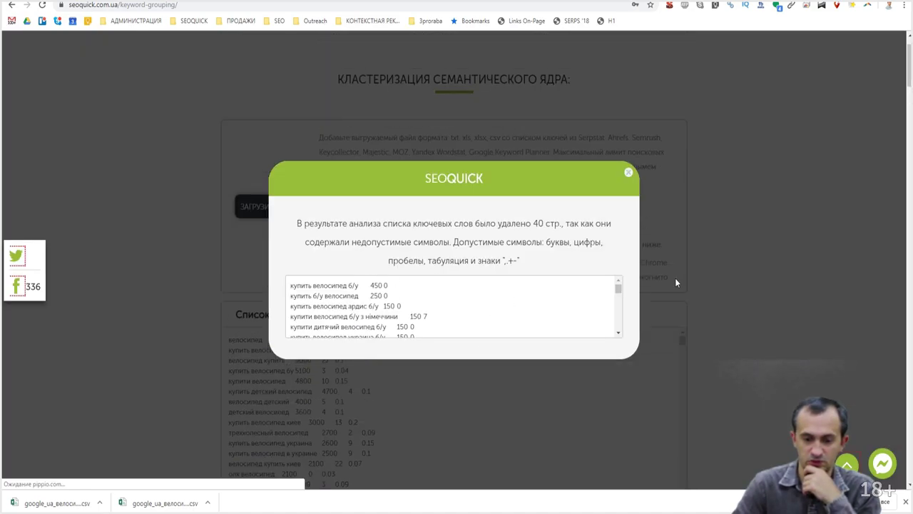
Dismiss the notice about rows removed for invalid characters and review the uploaded word list
{"action": "left_click", "coordinate": [776, 283]}
{"action": "scroll", "coordinate": [601, 386], "scroll_direction": "down", "scroll_amount": 5}
{"action": "scroll", "coordinate": [602, 385], "scroll_direction": "up", "scroll_amount": 5}
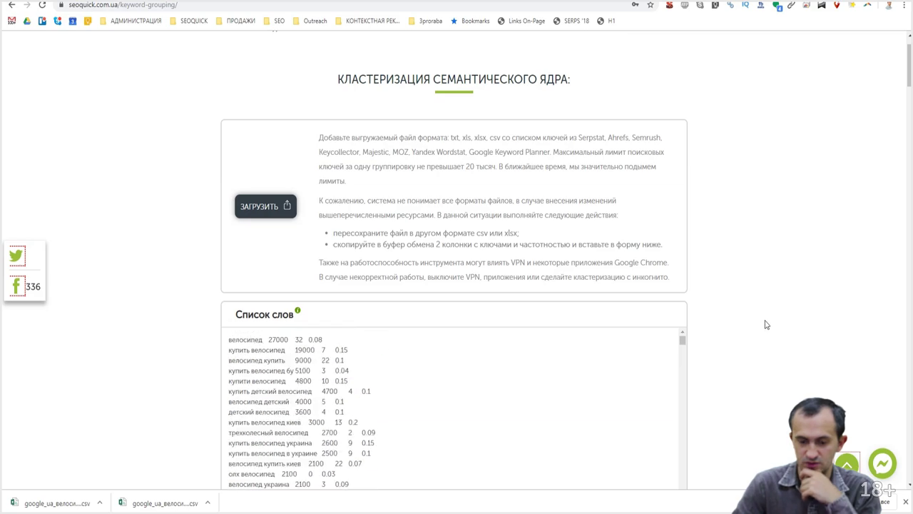
{"action": "left_click_drag", "start_coordinate": [323, 338], "coordinate": [332, 301]}
{"action": "key", "text": "Delete"}
{"action": "key", "text": "Delete"}
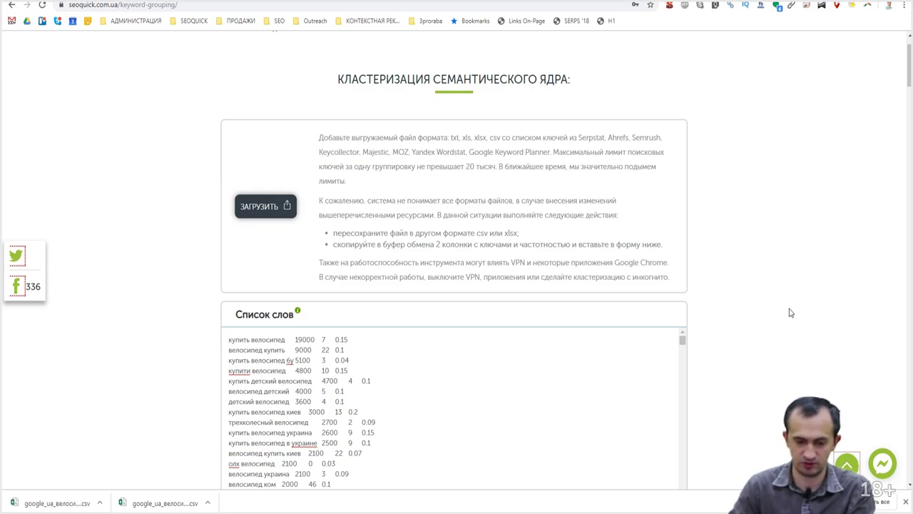
{"action": "key", "text": "Return"}
{"action": "key", "text": "ctrl+z"}
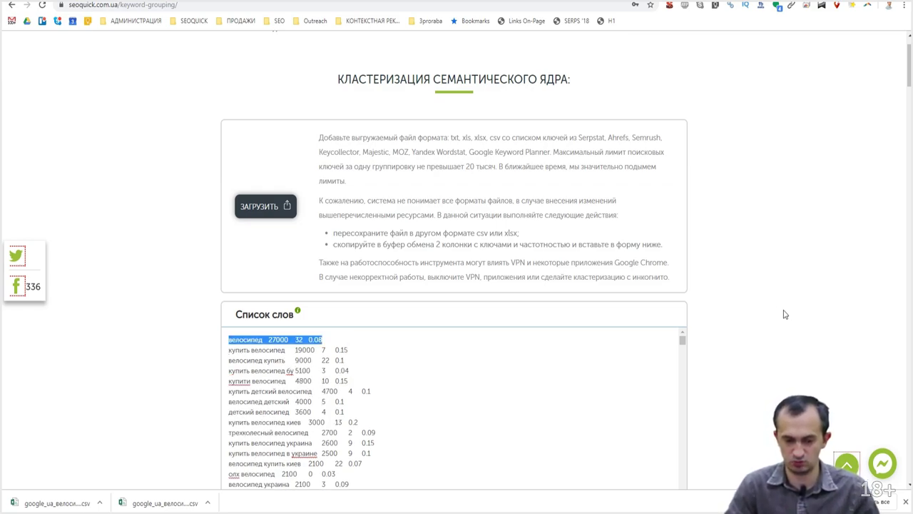
{"action": "key", "text": "Delete"}
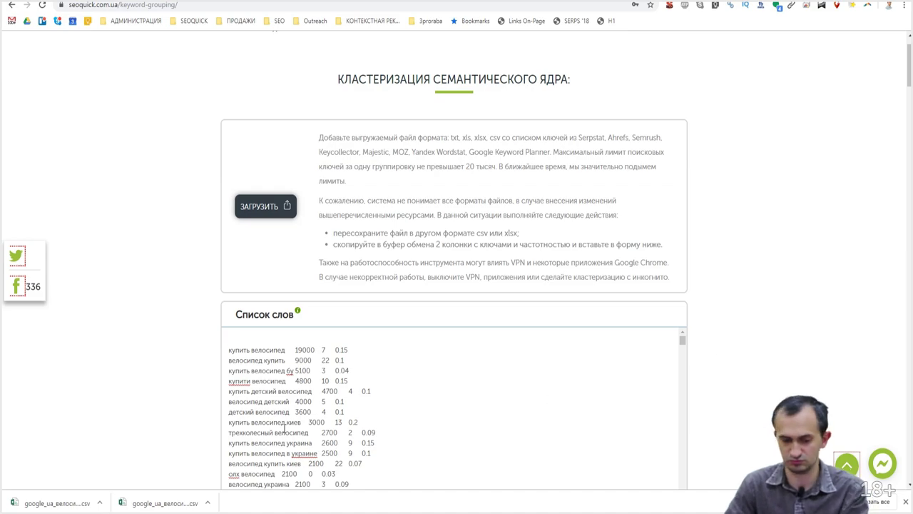
{"action": "key", "text": "ctrl+z"}
{"action": "left_click", "coordinate": [768, 255]}
Expand the advanced clustering functions and start an entry in the required-words list (Список обязательных слов)
{"action": "scroll", "coordinate": [705, 364], "scroll_direction": "down", "scroll_amount": 6}
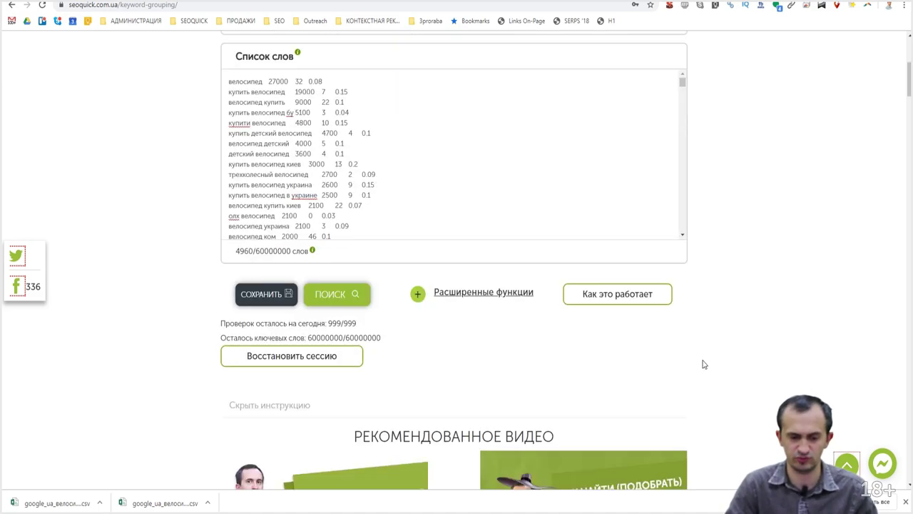
{"action": "scroll", "coordinate": [483, 102], "scroll_direction": "up", "scroll_amount": 1}
{"action": "left_click", "coordinate": [482, 91]}
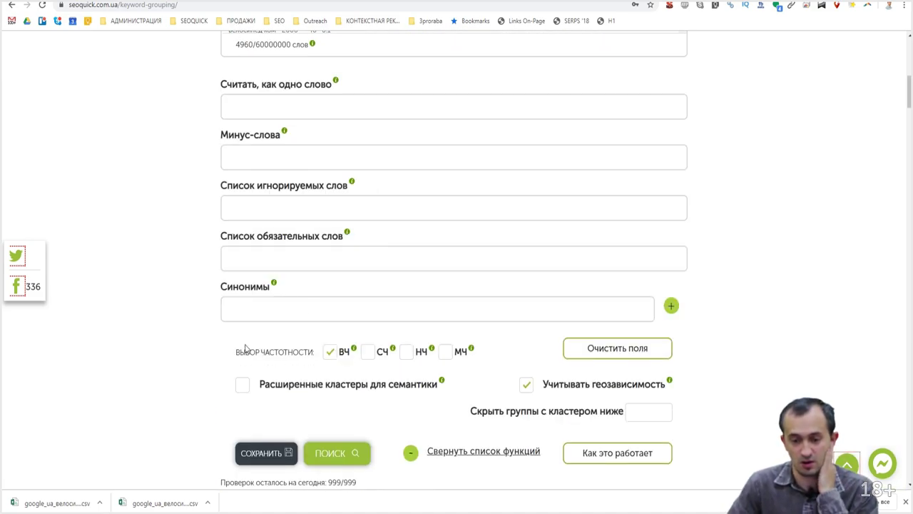
{"action": "left_click", "coordinate": [282, 263]}
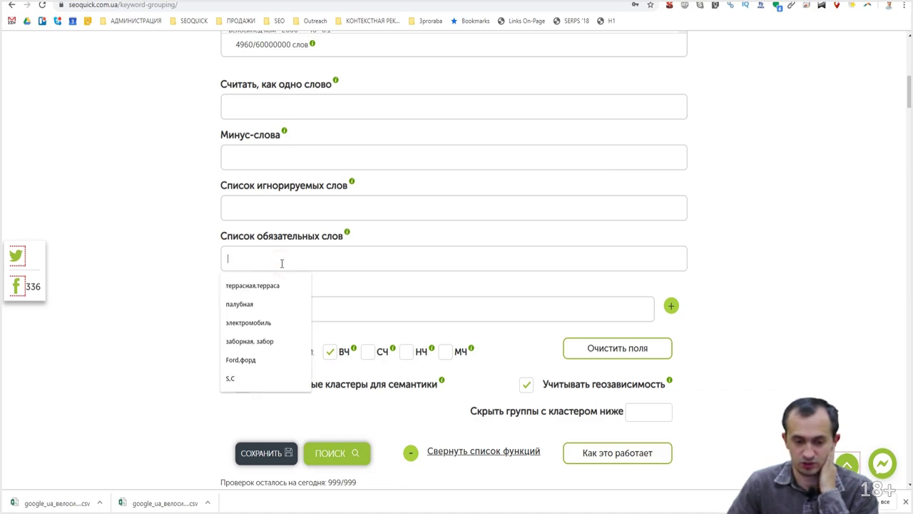
{"action": "key", "text": "Escape"}
{"action": "key", "text": "BackSpace"}
{"action": "key", "text": "BackSpace"}
{"action": "key", "text": "BackSpace"}
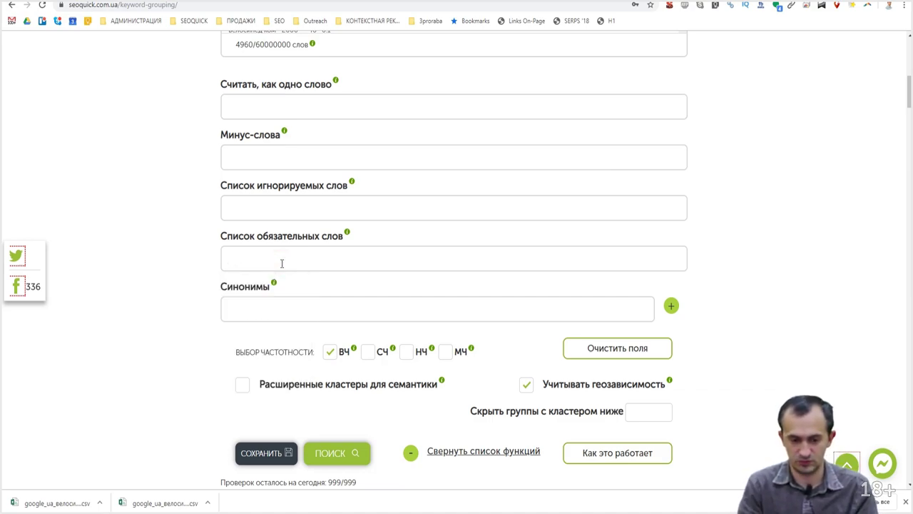
Fill the required words list with "дорожный,горный,скоростной,детский", following the bicycle categories in the mind map
{"action": "type", "text": "дорожный,"}
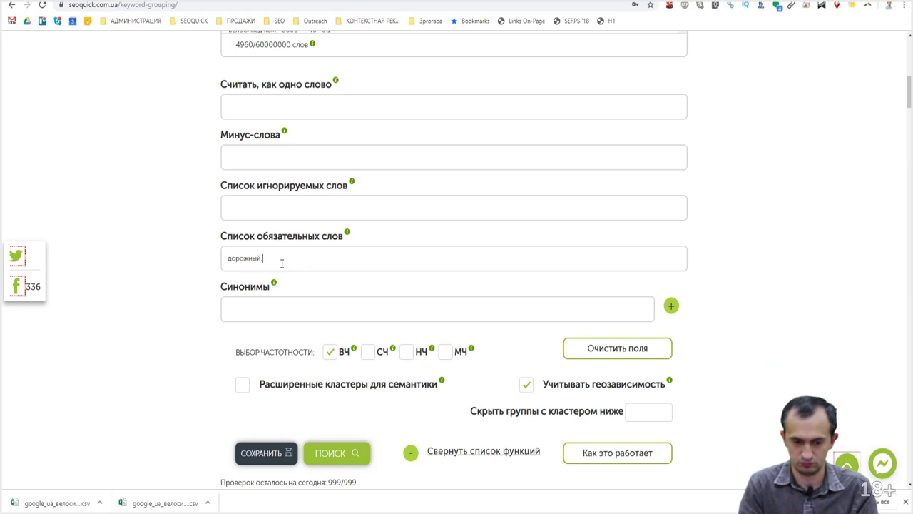
{"action": "key", "text": "alt+Tab"}
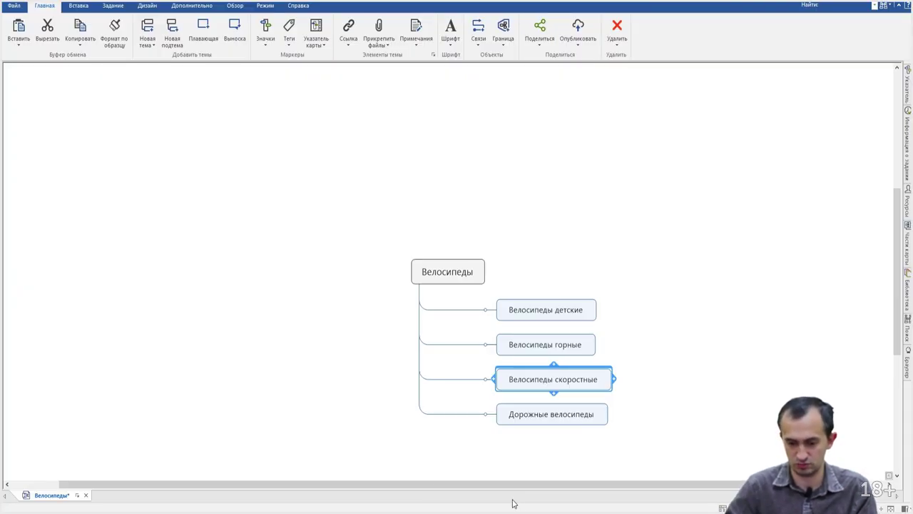
{"action": "key", "text": "alt+Tab"}
{"action": "type", "text": ","}
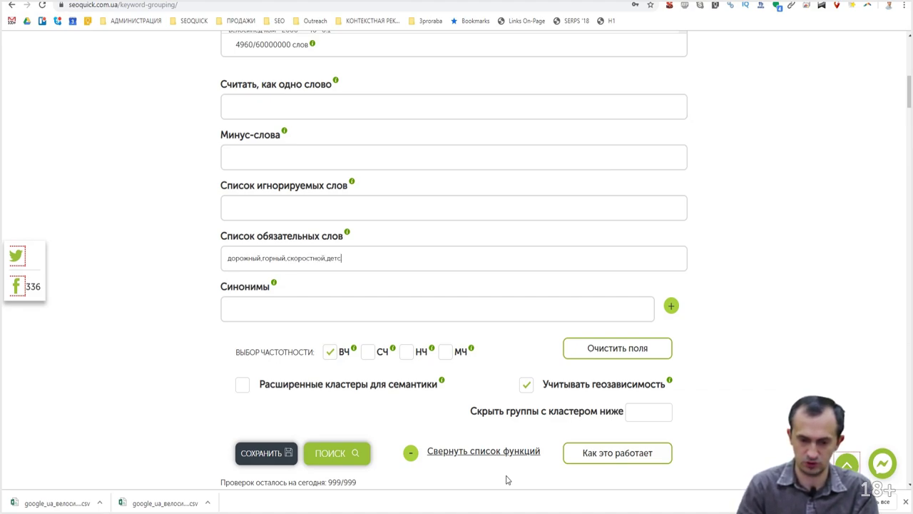
Enter "детский,детей" as the first synonym group
{"action": "left_click", "coordinate": [529, 315]}
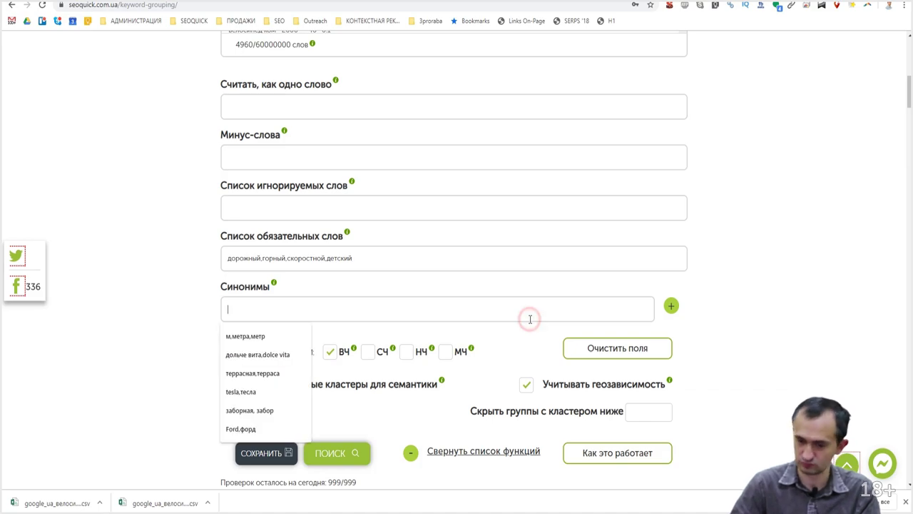
{"action": "left_click_drag", "start_coordinate": [351, 259], "coordinate": [329, 254]}
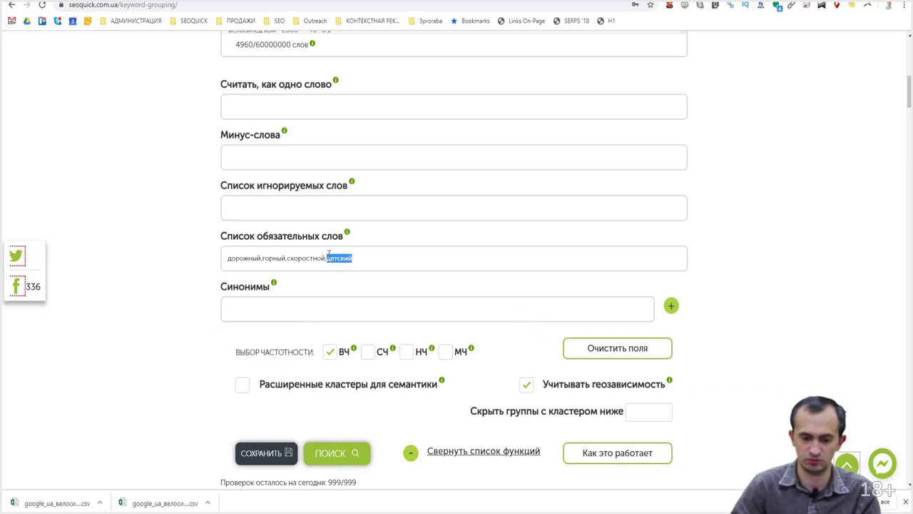
{"action": "left_click_drag", "start_coordinate": [315, 307], "coordinate": [315, 306]}
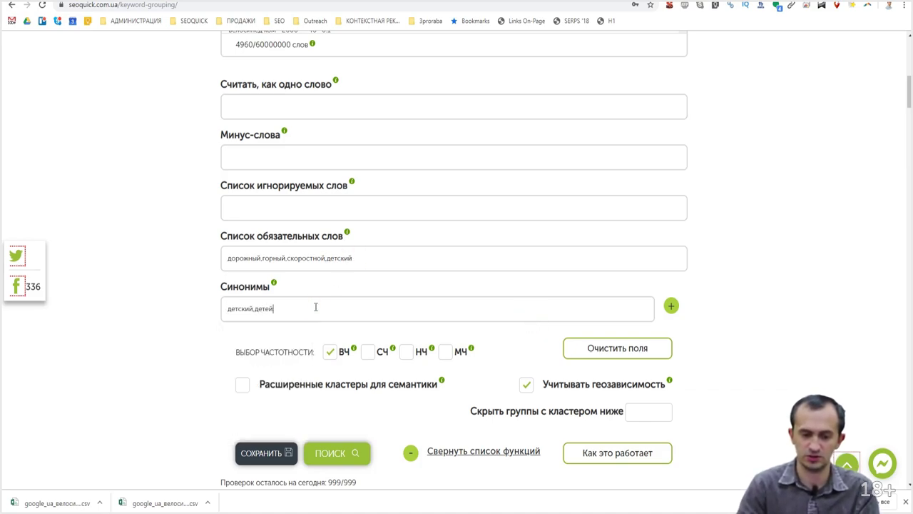
Add a second synonym group with "горный,горы"
{"action": "left_click", "coordinate": [671, 305]}
{"action": "left_click", "coordinate": [278, 338]}
{"action": "type", "text": "горный,горы"}
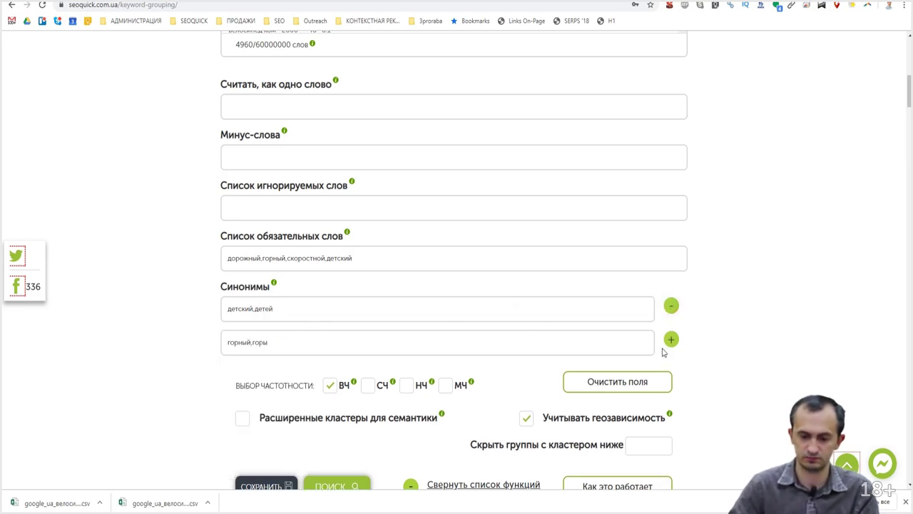
Add a third synonym group with "скоростной,шоссейный"
{"action": "left_click", "coordinate": [670, 340]}
{"action": "left_click", "coordinate": [316, 375]}
{"action": "type", "text": "скоростной,ш"}
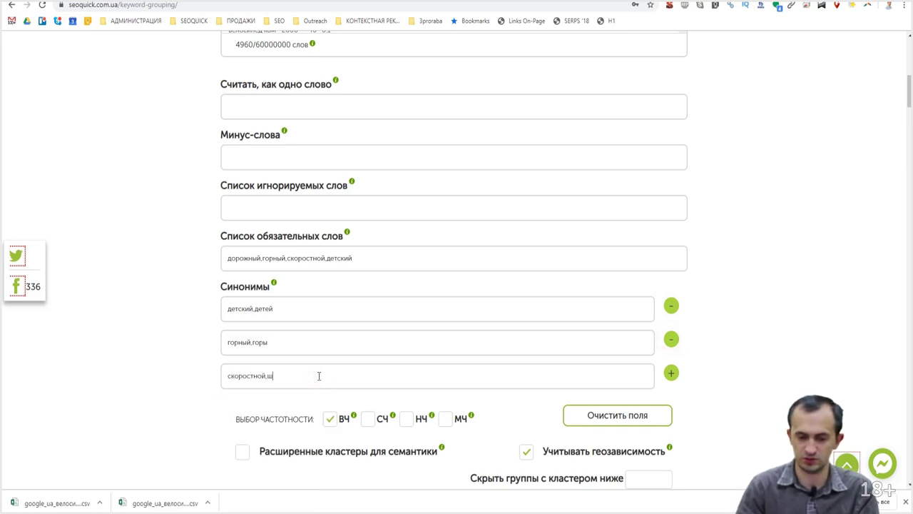
{"action": "type", "text": "оссейный"}
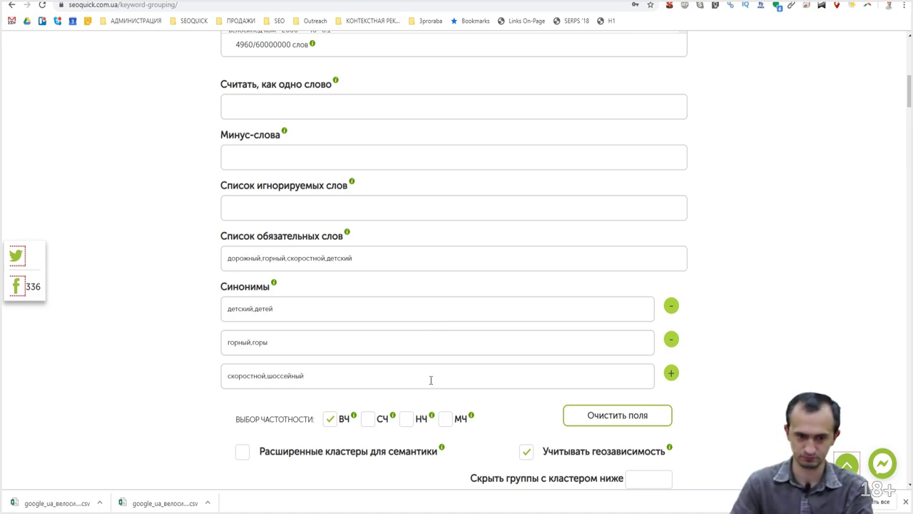
Run the keyword clustering and highlight the remaining daily checks and keyword quota
{"action": "scroll", "coordinate": [616, 346], "scroll_direction": "down", "scroll_amount": 2}
{"action": "left_click", "coordinate": [345, 370]}
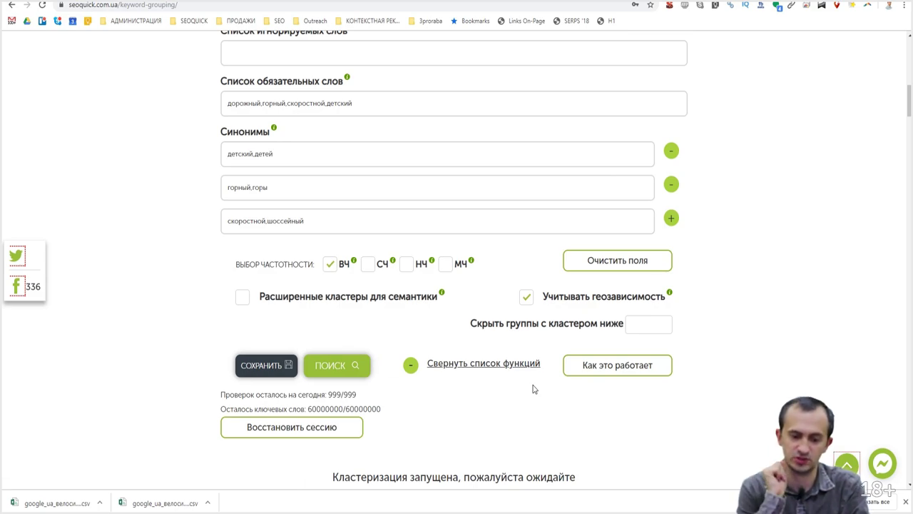
{"action": "scroll", "coordinate": [532, 389], "scroll_direction": "down", "scroll_amount": 4}
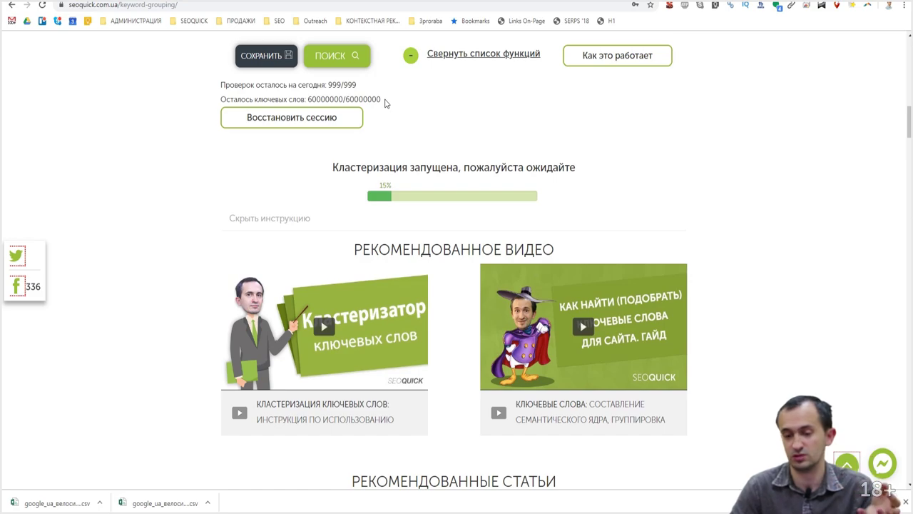
{"action": "left_click_drag", "start_coordinate": [383, 102], "coordinate": [250, 108]}
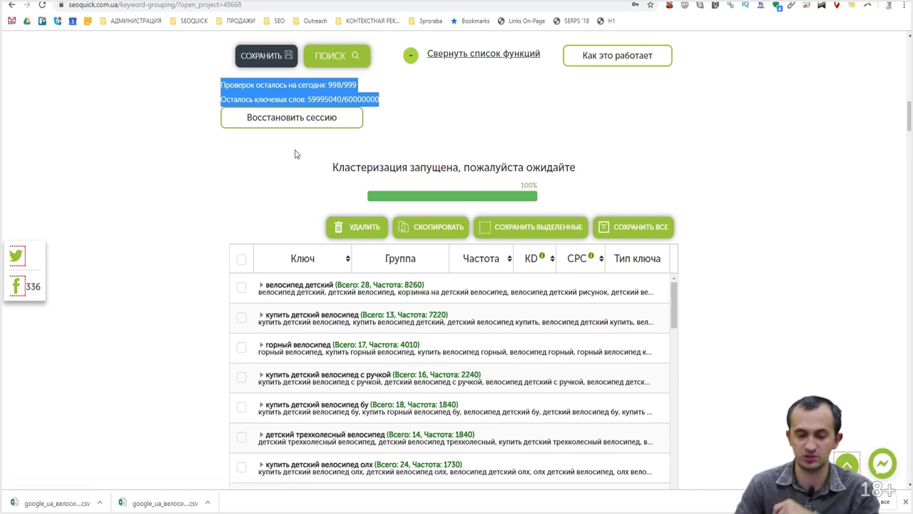
Examine the keywords grouped under the "купить детский велосипед" and "велосипед детский" clusters, then collapse both
{"action": "scroll", "coordinate": [327, 321], "scroll_direction": "down", "scroll_amount": 3}
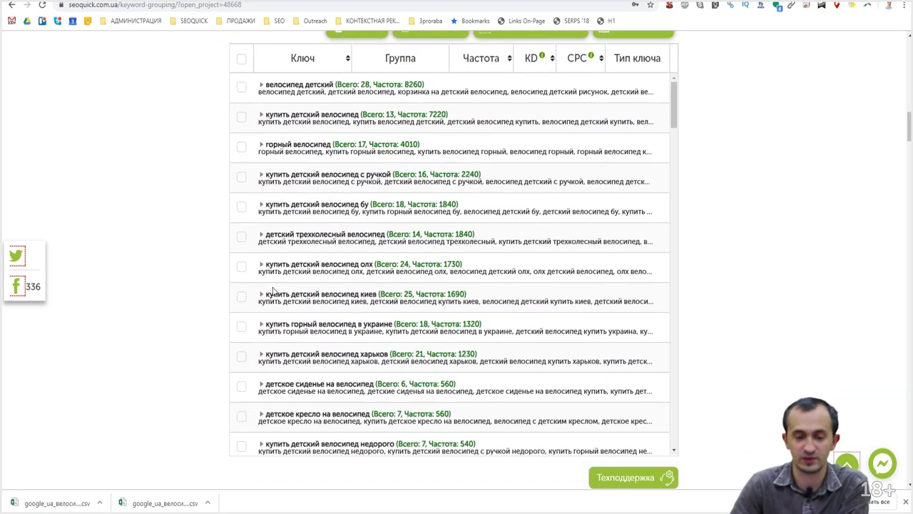
{"action": "left_click", "coordinate": [266, 72]}
{"action": "left_click", "coordinate": [274, 71]}
{"action": "left_click", "coordinate": [281, 101]}
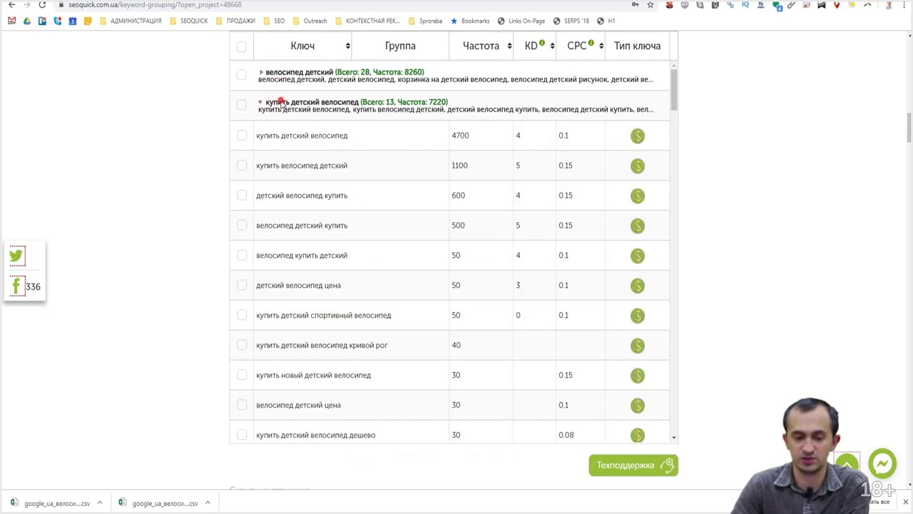
{"action": "left_click", "coordinate": [280, 102]}
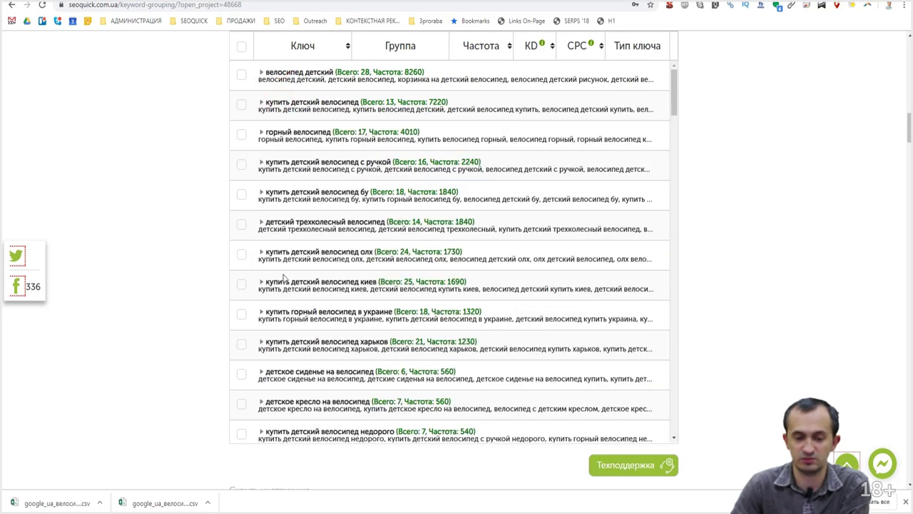
{"action": "left_click", "coordinate": [289, 71]}
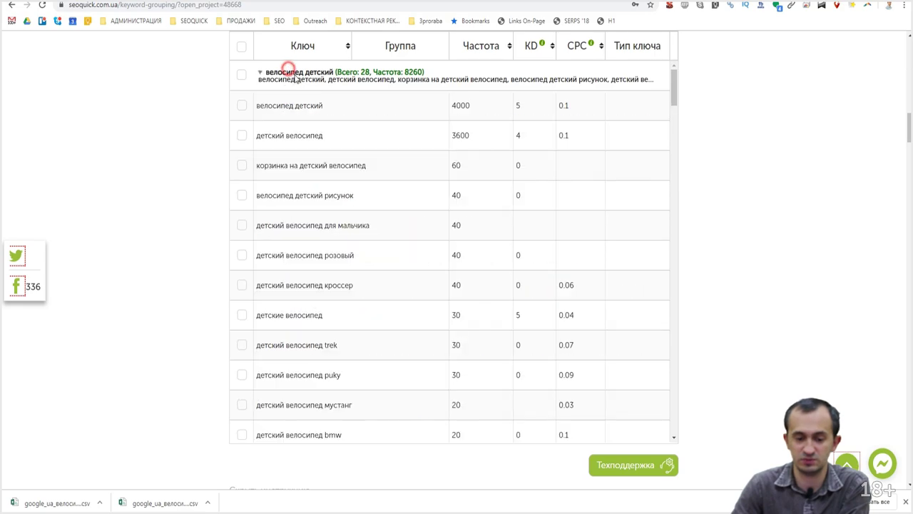
{"action": "scroll", "coordinate": [341, 299], "scroll_direction": "down", "scroll_amount": 2}
{"action": "scroll", "coordinate": [341, 300], "scroll_direction": "down", "scroll_amount": 3}
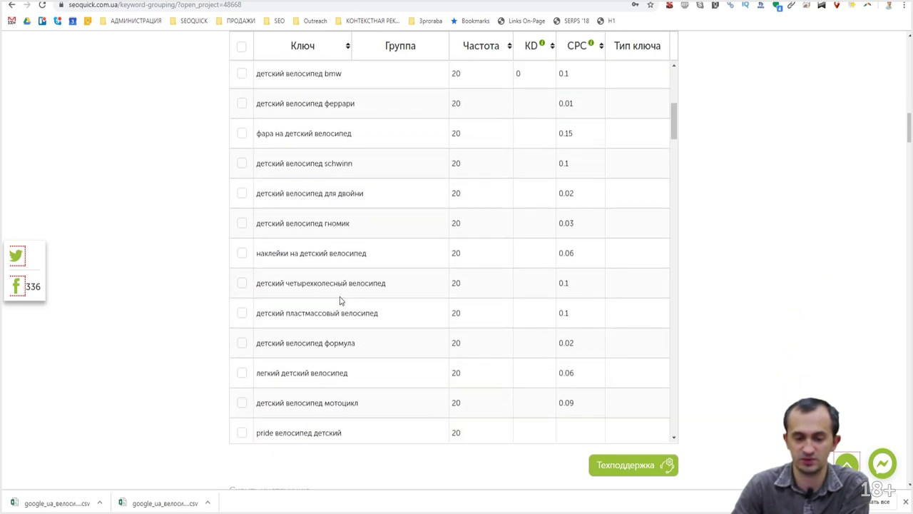
{"action": "scroll", "coordinate": [340, 300], "scroll_direction": "down", "scroll_amount": 2}
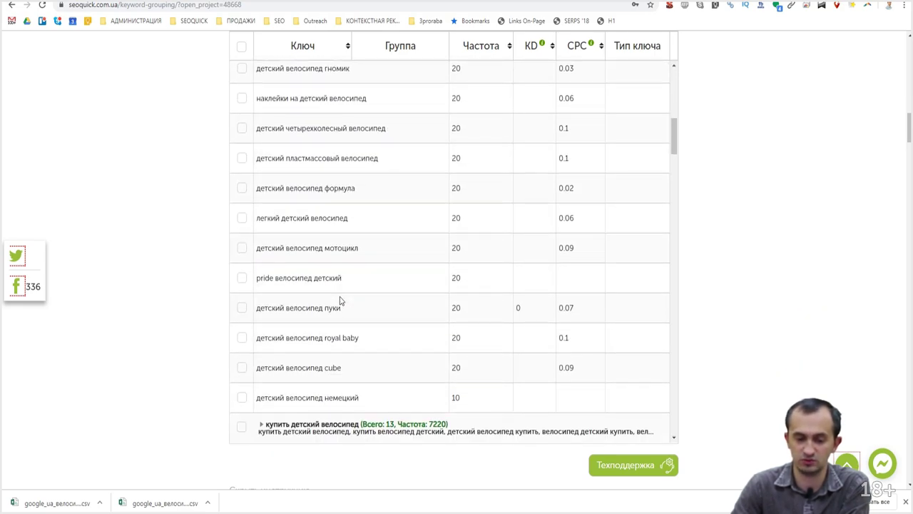
{"action": "scroll", "coordinate": [340, 300], "scroll_direction": "up", "scroll_amount": 10}
{"action": "left_click", "coordinate": [288, 282]}
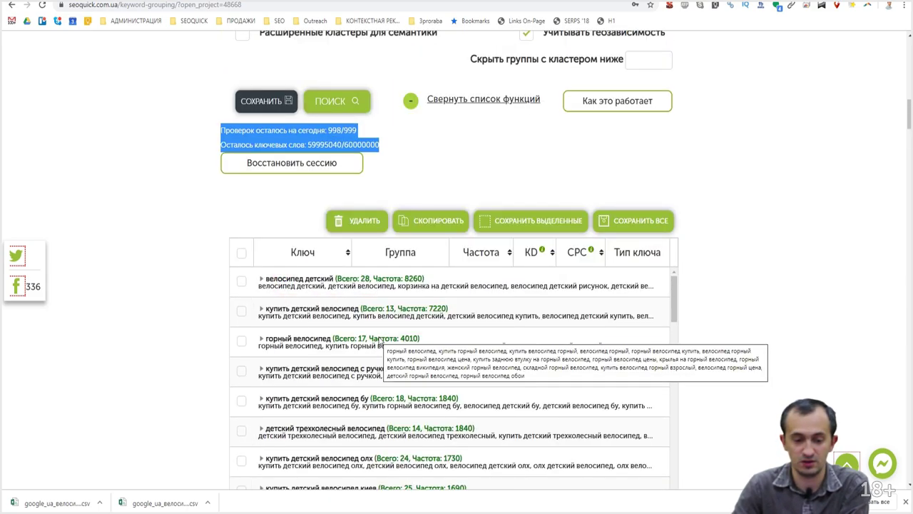
Set "детский велосипед" as a phrase counted as one word and copy that phrase
{"action": "scroll", "coordinate": [380, 340], "scroll_direction": "up", "scroll_amount": 5}
{"action": "scroll", "coordinate": [307, 285], "scroll_direction": "up", "scroll_amount": 5}
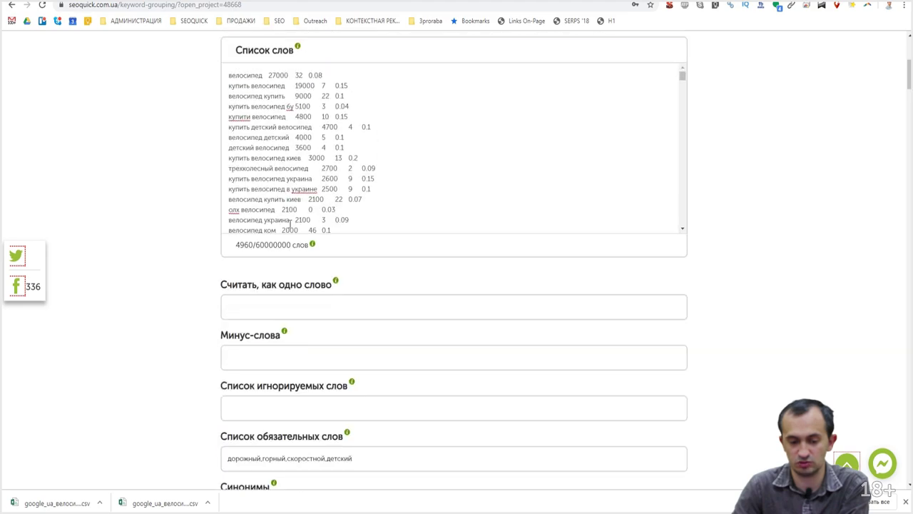
{"action": "scroll", "coordinate": [303, 302], "scroll_direction": "down", "scroll_amount": 8}
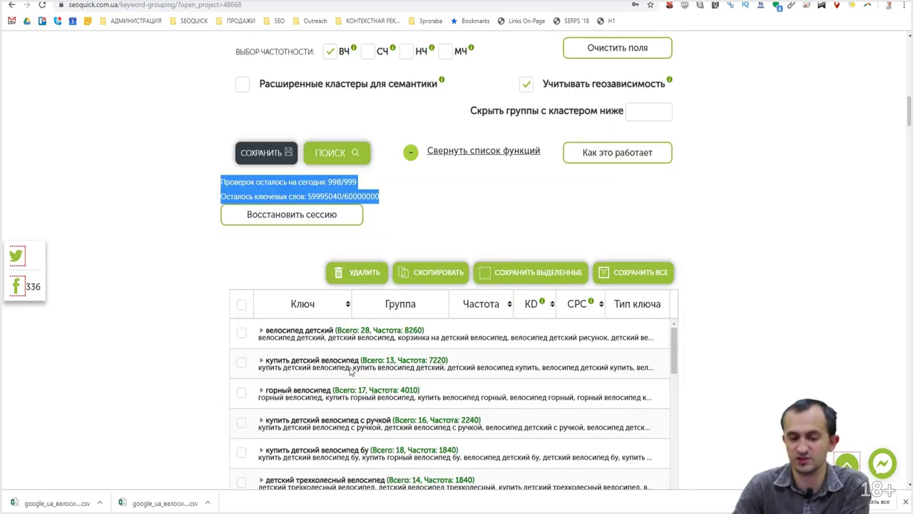
{"action": "scroll", "coordinate": [278, 224], "scroll_direction": "up", "scroll_amount": 4}
{"action": "scroll", "coordinate": [279, 153], "scroll_direction": "up", "scroll_amount": 2}
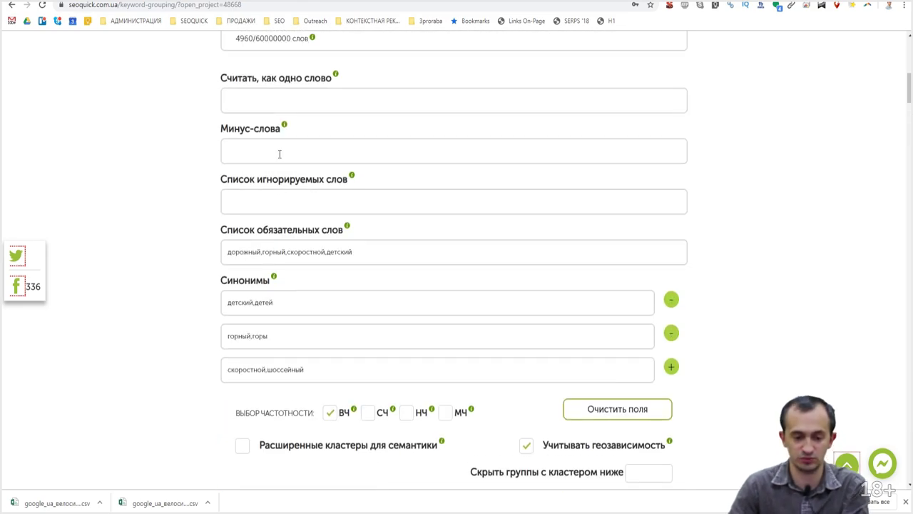
{"action": "left_click", "coordinate": [291, 100]}
{"action": "type", "text": "детский велос"}
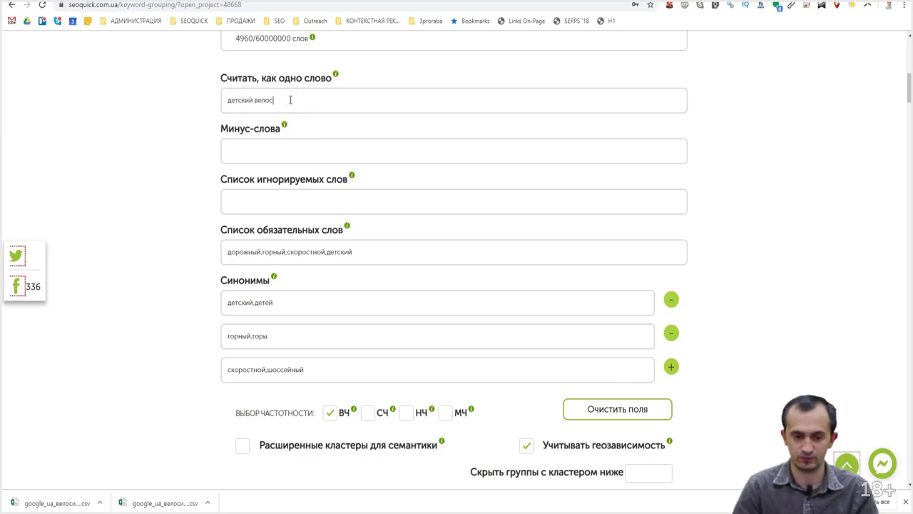
{"action": "key", "text": "ctrl+shift+Left"}
{"action": "key", "text": "ctrl+shift+Left"}
{"action": "key", "text": "ctrl+c"}
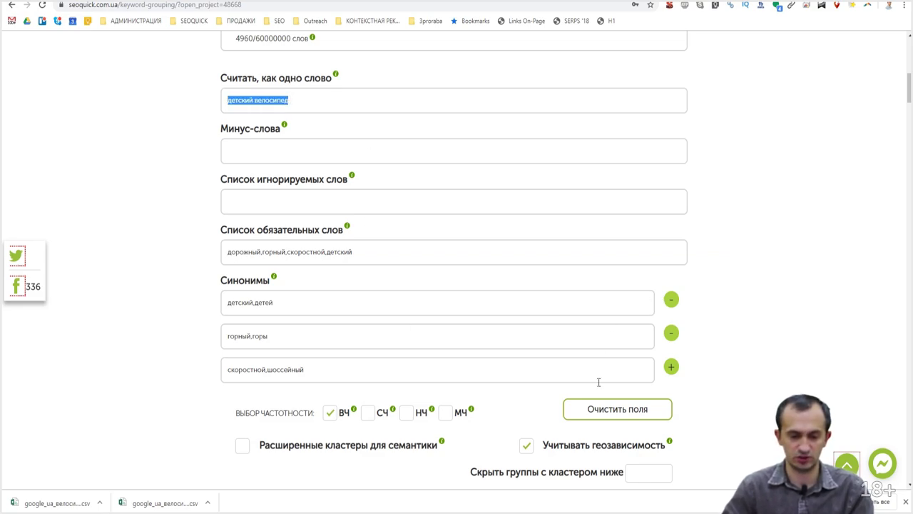
Clear the "детский,детей" synonym group and remove its row
{"action": "left_click", "coordinate": [337, 308]}
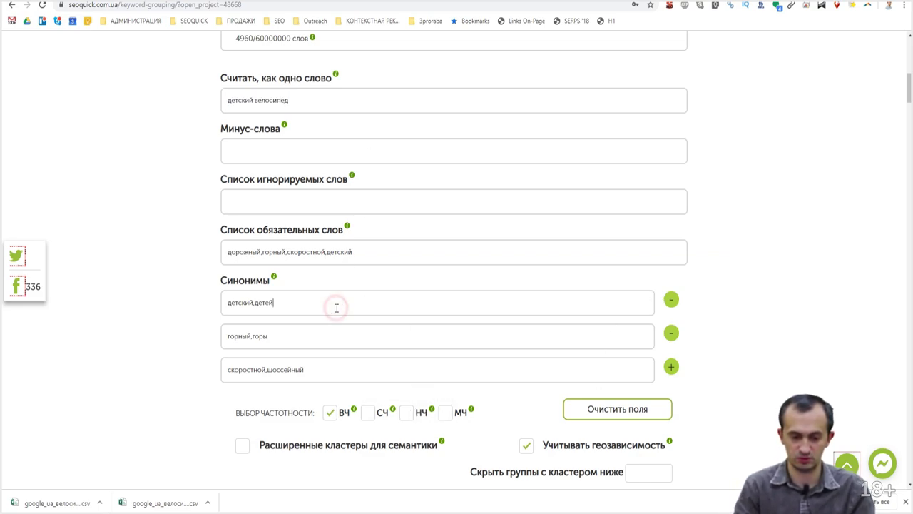
{"action": "key", "text": "BackSpace"}
{"action": "key", "text": "BackSpace"}
{"action": "key", "text": "BackSpace"}
{"action": "key", "text": "BackSpace"}
{"action": "key", "text": "BackSpace"}
{"action": "key", "text": "BackSpace"}
{"action": "key", "text": "BackSpace"}
{"action": "key", "text": "BackSpace"}
{"action": "key", "text": "BackSpace"}
{"action": "key", "text": "BackSpace"}
{"action": "key", "text": "BackSpace"}
{"action": "key", "text": "BackSpace"}
{"action": "key", "text": "BackSpace"}
{"action": "key", "text": "BackSpace"}
{"action": "key", "text": "ctrl+v"}
{"action": "key", "text": "ctrl+z"}
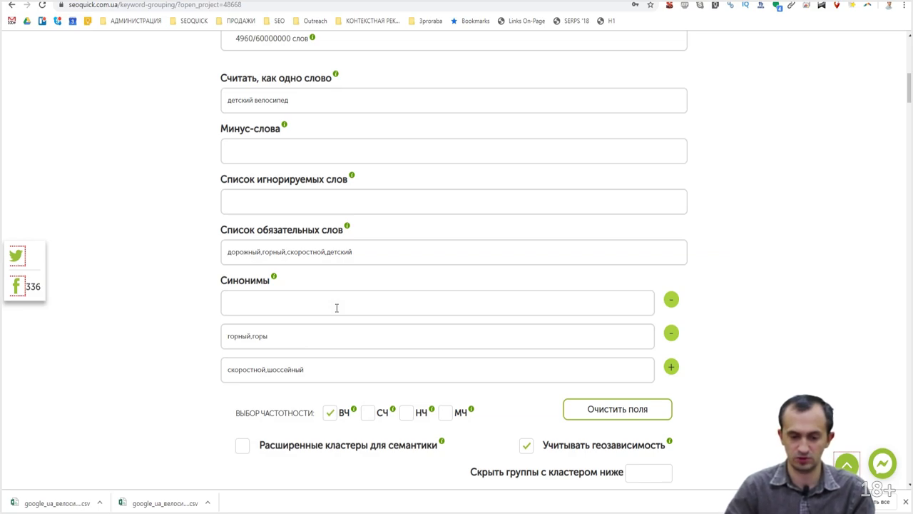
{"action": "left_click", "coordinate": [670, 305]}
Rerun the clustering with the changed settings, recheck the entered words, and review the new keyword groups
{"action": "scroll", "coordinate": [569, 419], "scroll_direction": "down", "scroll_amount": 3}
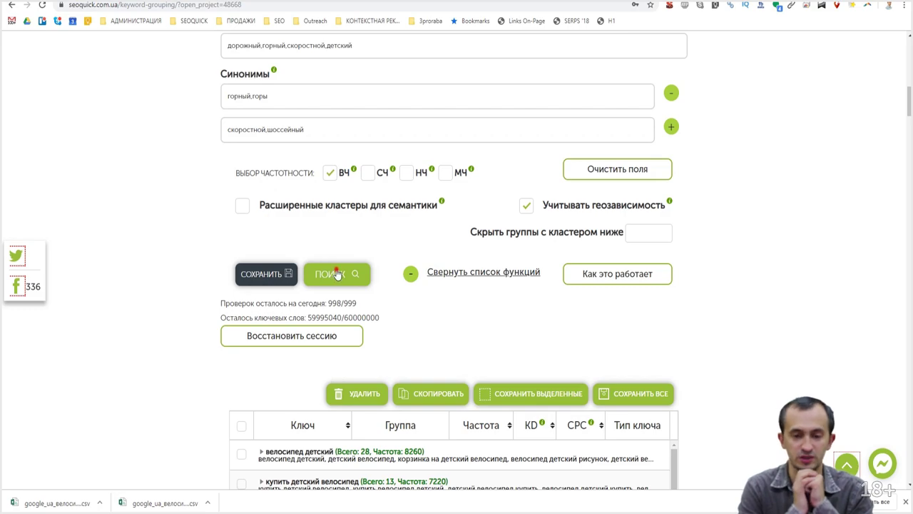
{"action": "left_click", "coordinate": [336, 274]}
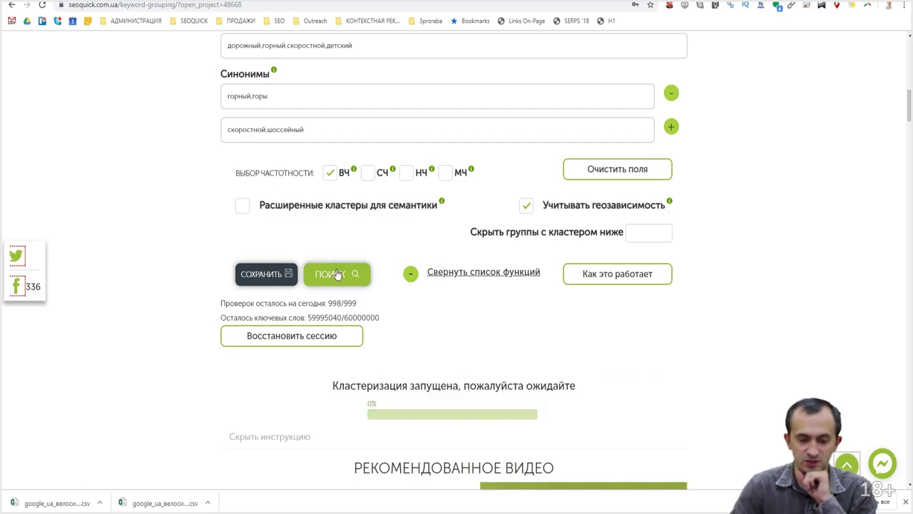
{"action": "scroll", "coordinate": [328, 345], "scroll_direction": "up", "scroll_amount": 4}
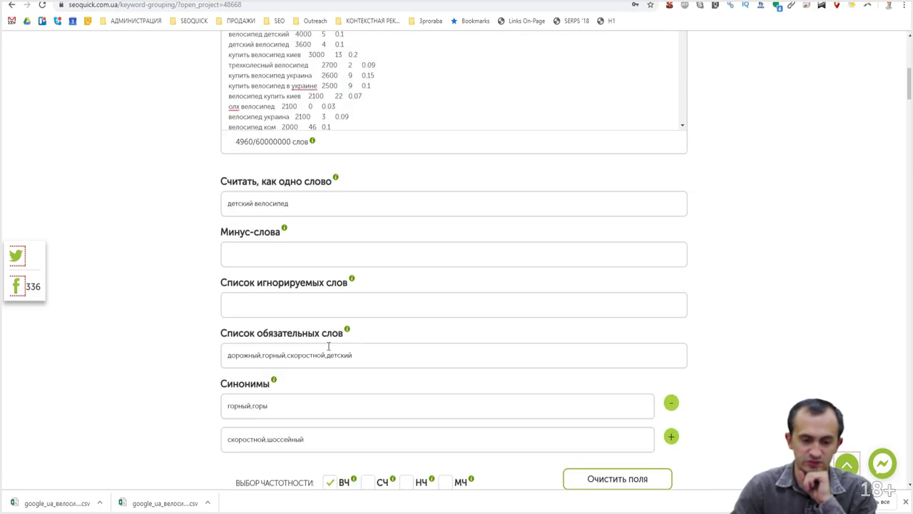
{"action": "scroll", "coordinate": [298, 246], "scroll_direction": "up", "scroll_amount": 3}
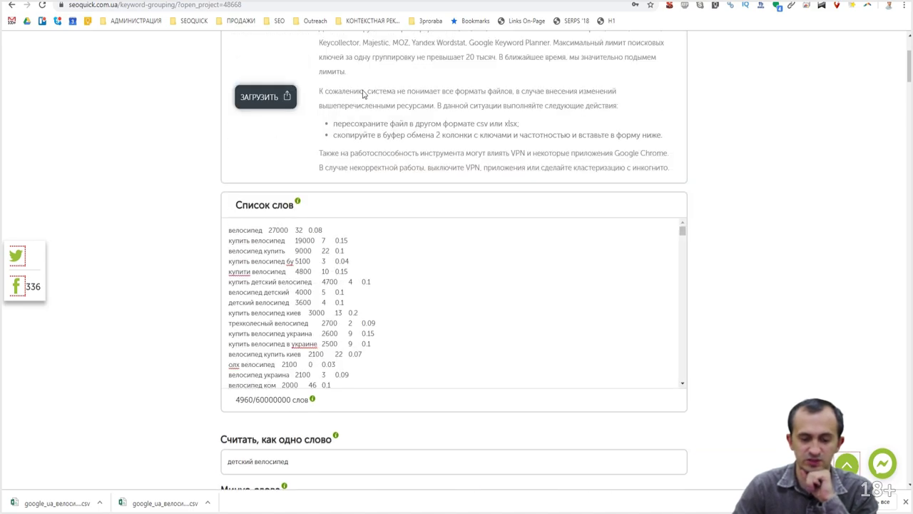
{"action": "scroll", "coordinate": [328, 406], "scroll_direction": "down", "scroll_amount": 7}
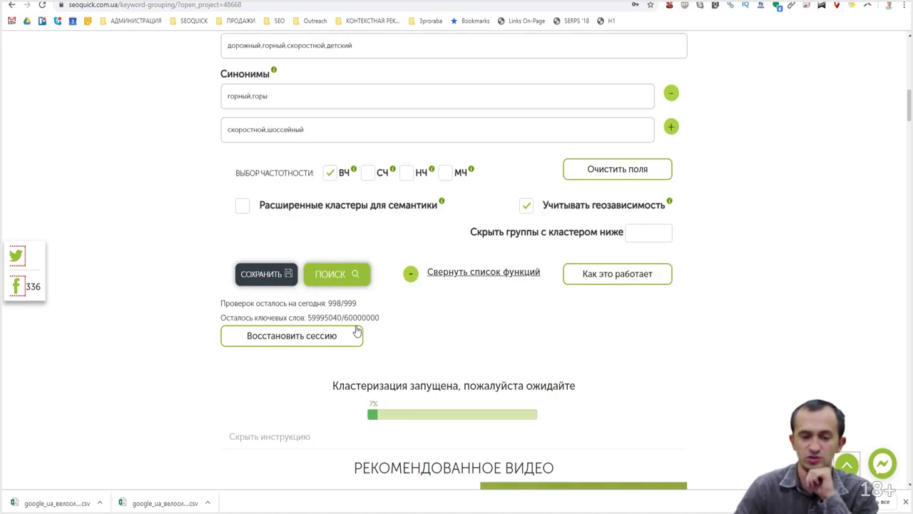
{"action": "scroll", "coordinate": [448, 251], "scroll_direction": "up", "scroll_amount": 3}
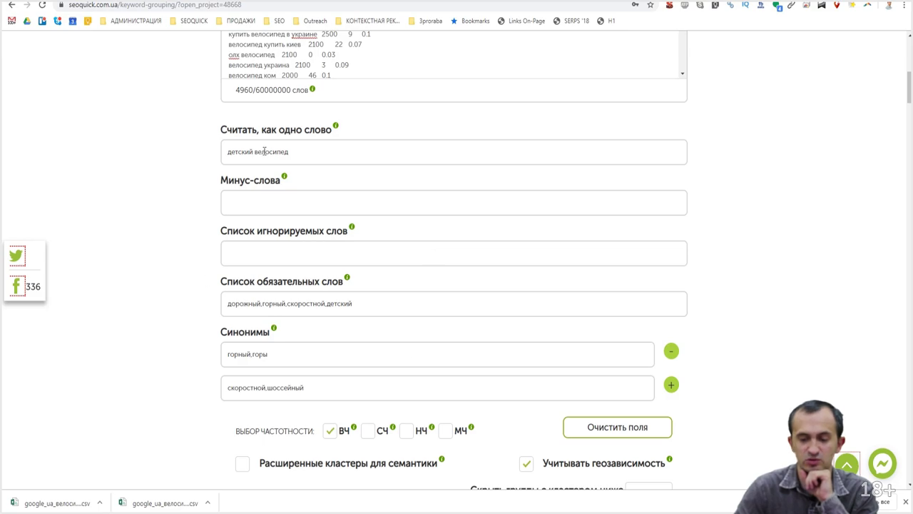
{"action": "scroll", "coordinate": [402, 349], "scroll_direction": "down", "scroll_amount": 3}
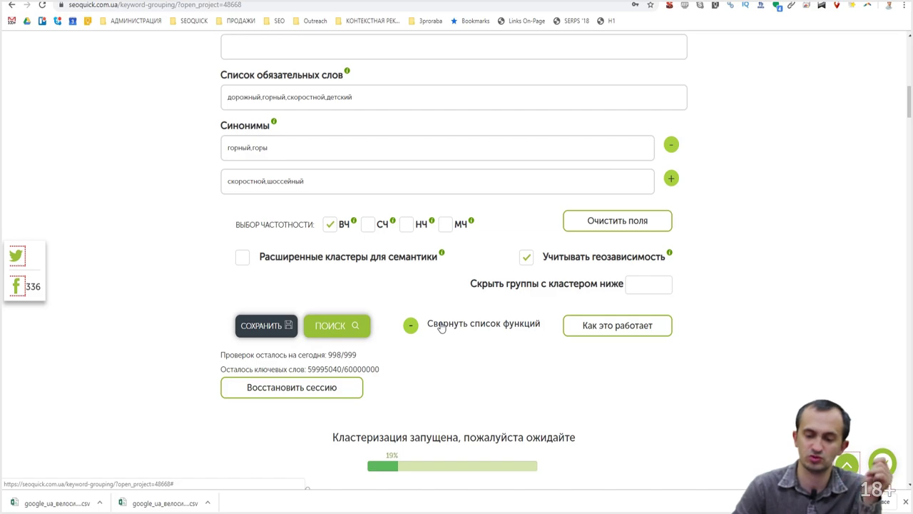
{"action": "left_click", "coordinate": [642, 284]}
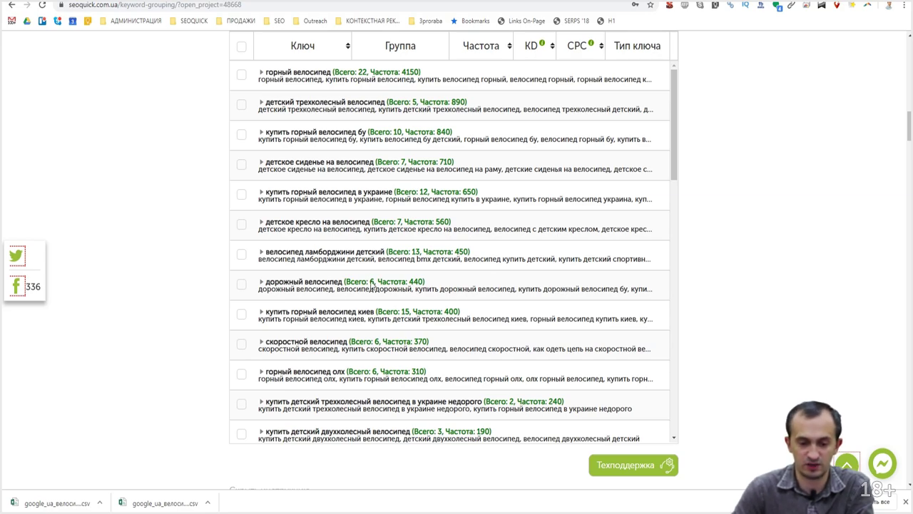
{"action": "scroll", "coordinate": [306, 230], "scroll_direction": "up", "scroll_amount": 2}
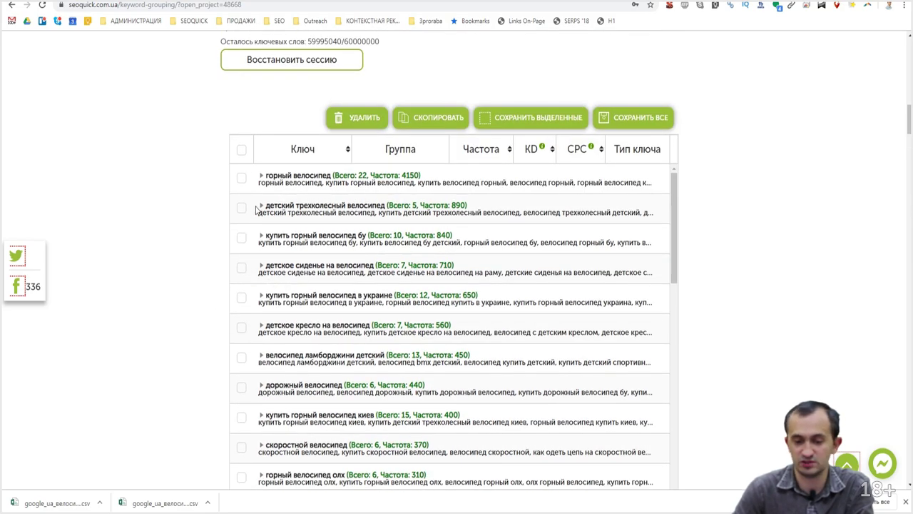
Examine the "горный велосипед", "детский трехколесный велосипед" and "купить горный велосипед бу" clusters, collapsing each one after viewing
{"action": "left_click", "coordinate": [260, 176]}
{"action": "left_click", "coordinate": [261, 176]}
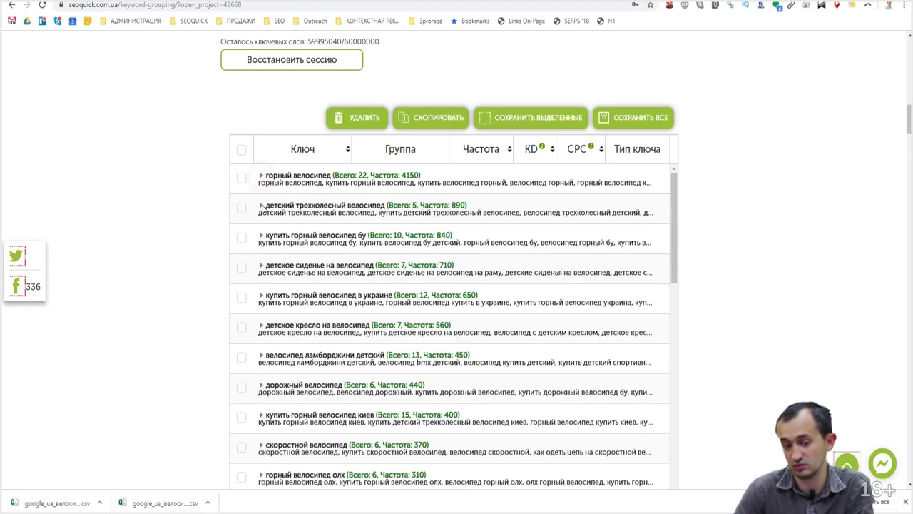
{"action": "left_click", "coordinate": [260, 206]}
{"action": "left_click", "coordinate": [260, 206]}
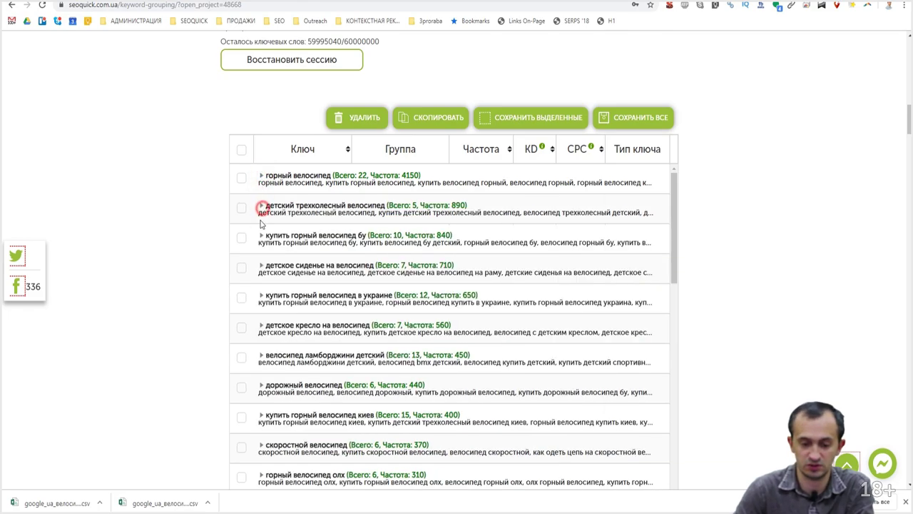
{"action": "left_click", "coordinate": [261, 235]}
{"action": "left_click", "coordinate": [261, 236]}
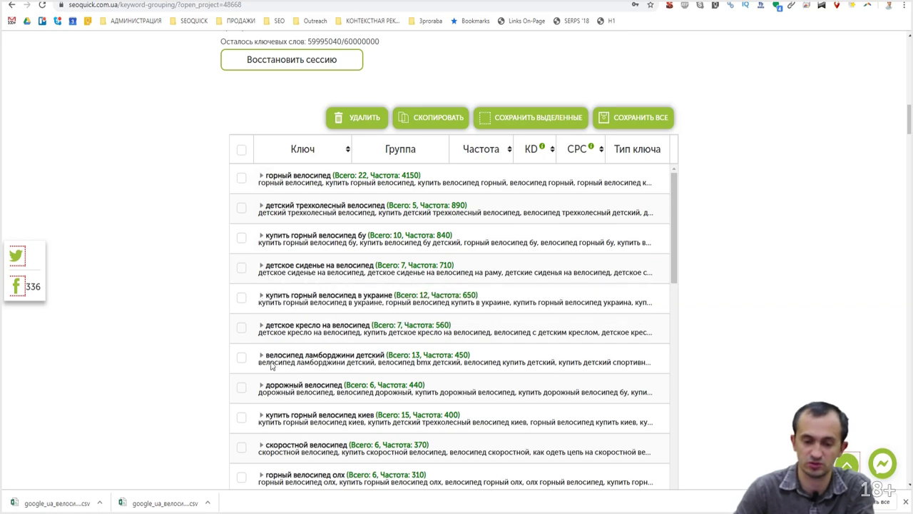
Rerun the clustering with only "детский" as a required word and no phrase counted as one word
{"action": "scroll", "coordinate": [271, 365], "scroll_direction": "up", "scroll_amount": 10}
{"action": "scroll", "coordinate": [270, 307], "scroll_direction": "up", "scroll_amount": 5}
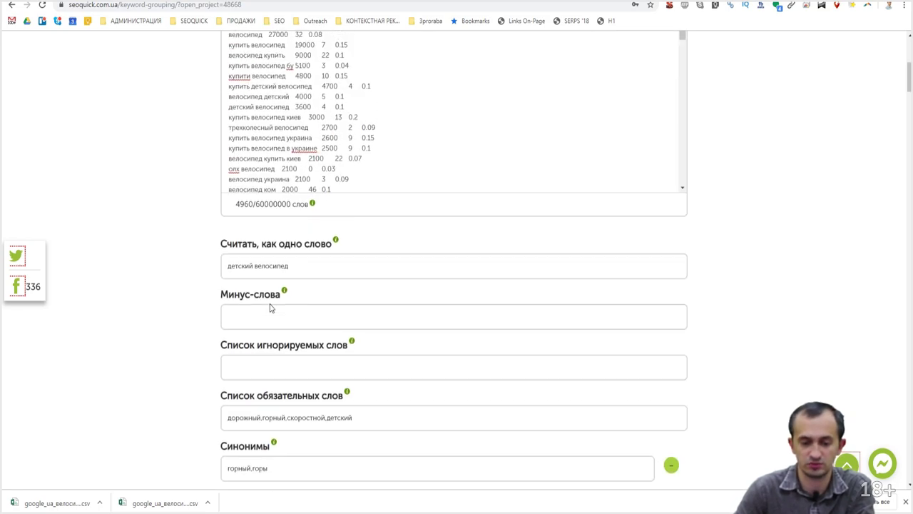
{"action": "scroll", "coordinate": [271, 307], "scroll_direction": "down", "scroll_amount": 6}
{"action": "left_click_drag", "start_coordinate": [295, 133], "coordinate": [227, 134]}
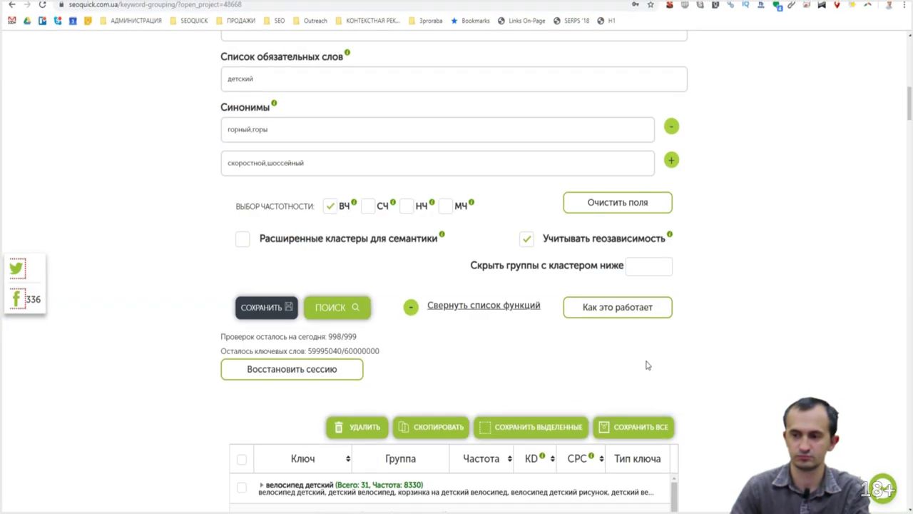
{"action": "scroll", "coordinate": [647, 365], "scroll_direction": "up", "scroll_amount": 4}
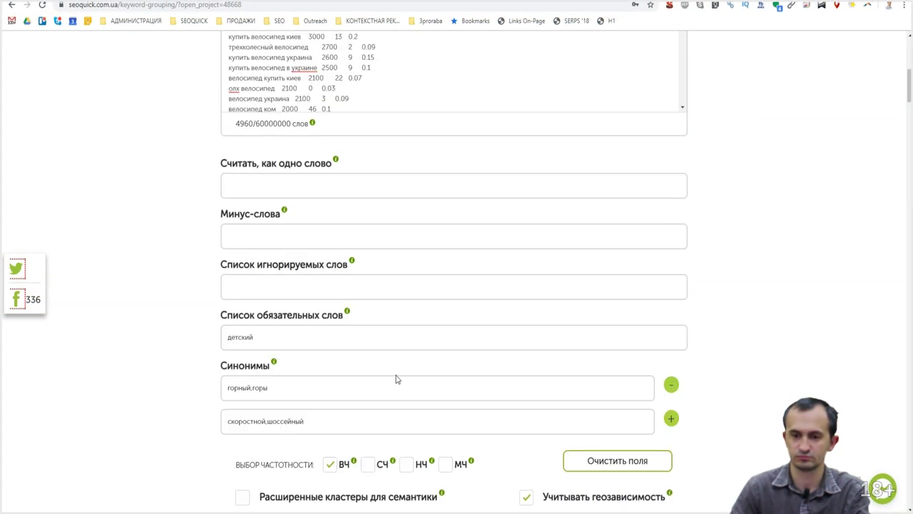
{"action": "left_click_drag", "start_coordinate": [265, 336], "coordinate": [132, 341]}
{"action": "left_click", "coordinate": [183, 333]}
Review the regrouped clusters, checking the keywords inside "как выбрать детский велосипед" and collapsing that cluster
{"action": "scroll", "coordinate": [204, 353], "scroll_direction": "down", "scroll_amount": 8}
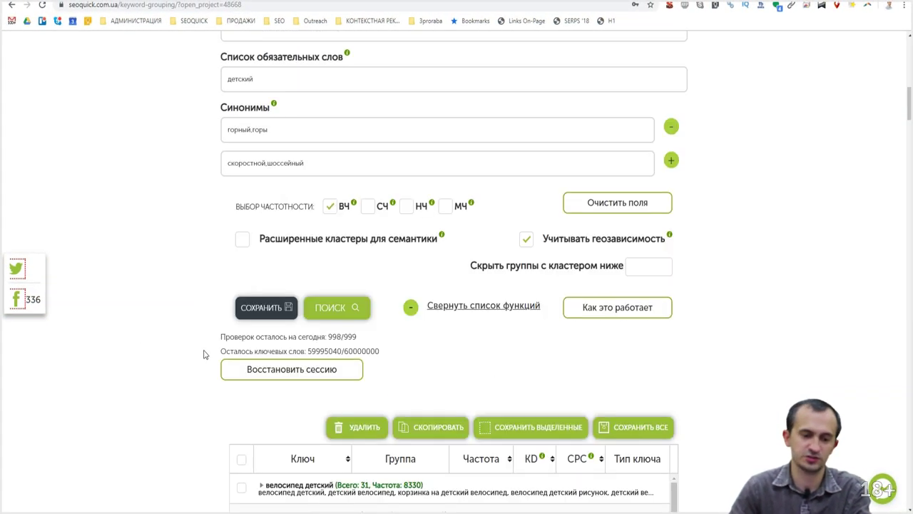
{"action": "scroll", "coordinate": [285, 337], "scroll_direction": "down", "scroll_amount": 8}
{"action": "scroll", "coordinate": [290, 337], "scroll_direction": "down", "scroll_amount": 5}
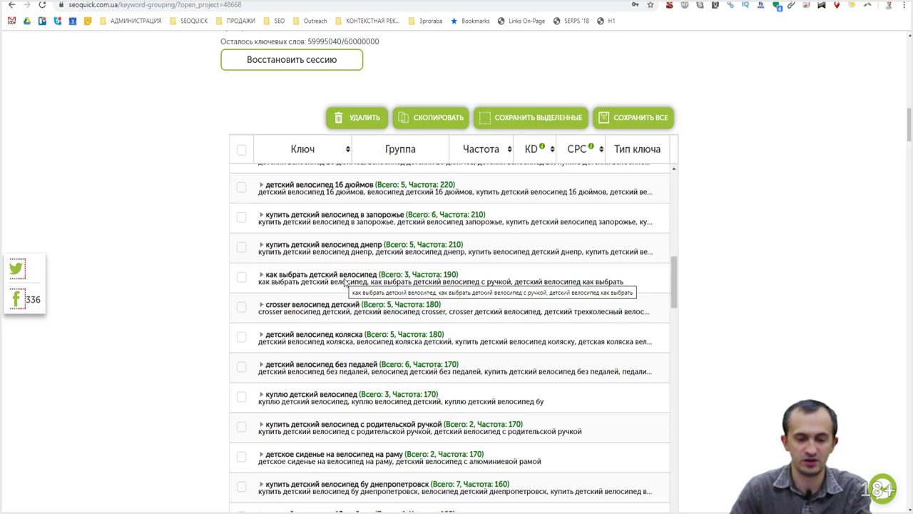
{"action": "scroll", "coordinate": [344, 281], "scroll_direction": "down", "scroll_amount": 1}
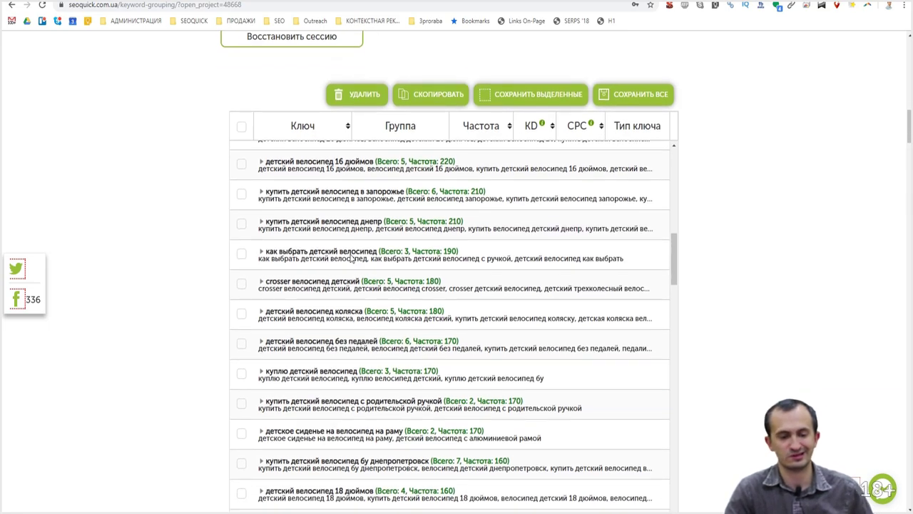
{"action": "left_click", "coordinate": [347, 220]}
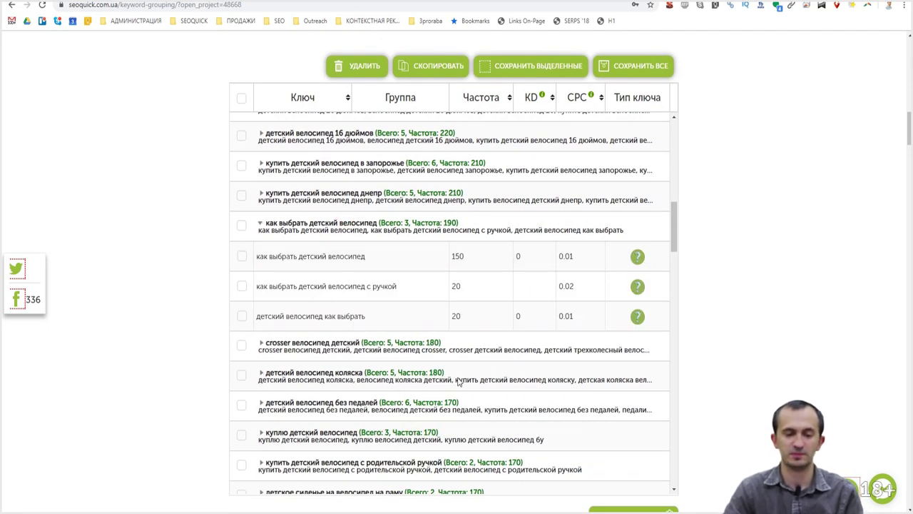
{"action": "left_click", "coordinate": [314, 227]}
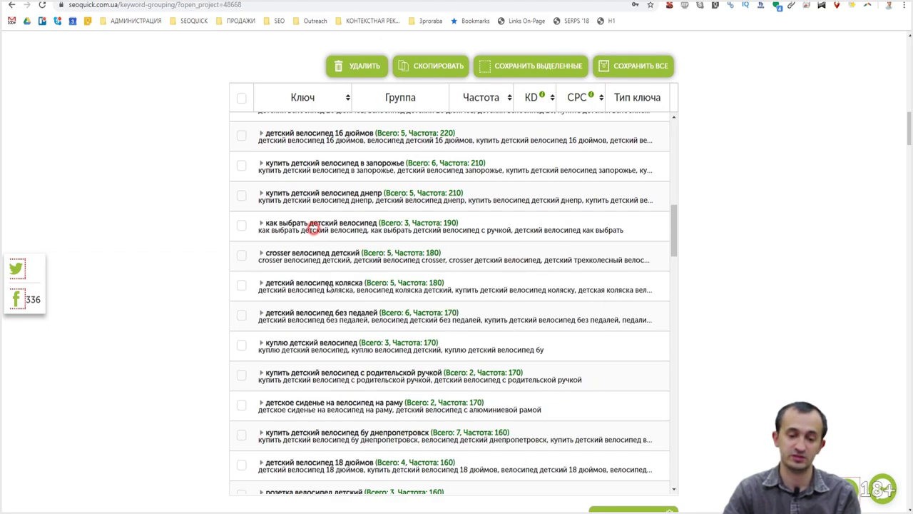
Expand the "купить детский велосипед с ручкой в украине недорого" cluster and check the keywords in "купить детский велосипед"
{"action": "scroll", "coordinate": [311, 278], "scroll_direction": "up", "scroll_amount": 4}
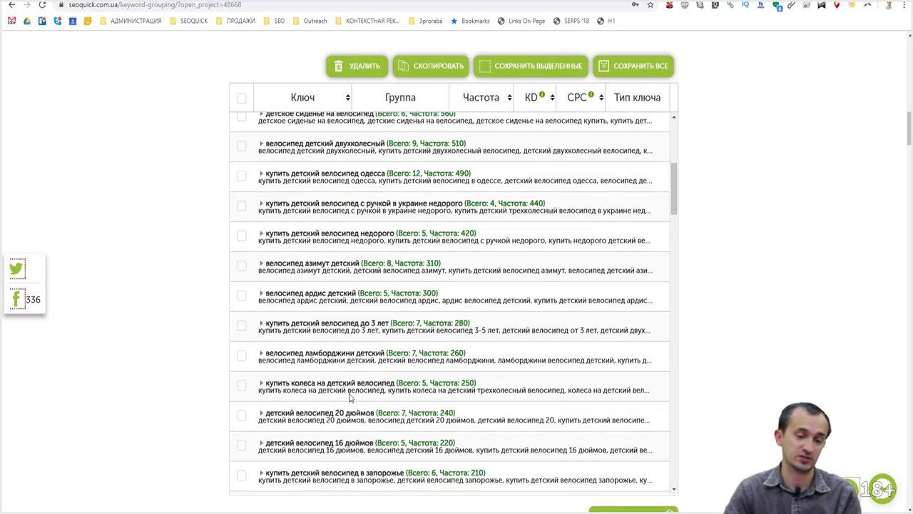
{"action": "left_click", "coordinate": [362, 204]}
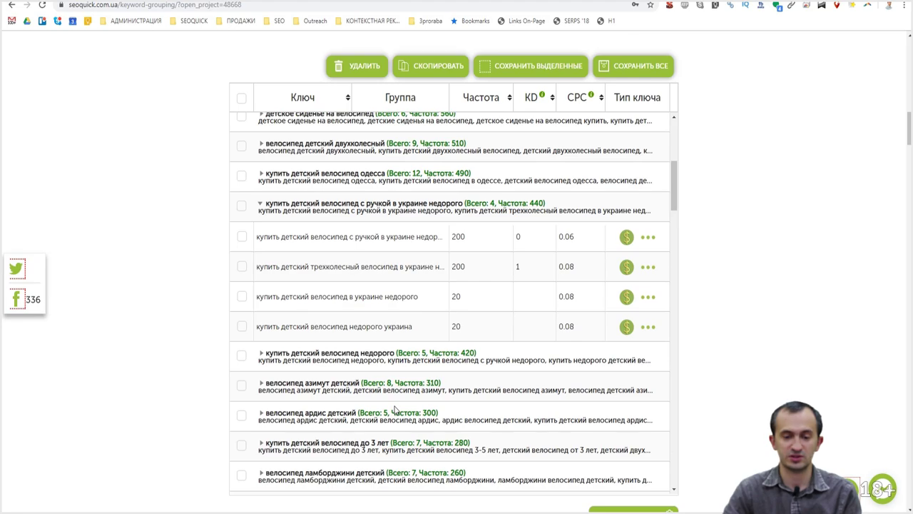
{"action": "scroll", "coordinate": [346, 396], "scroll_direction": "up", "scroll_amount": 4}
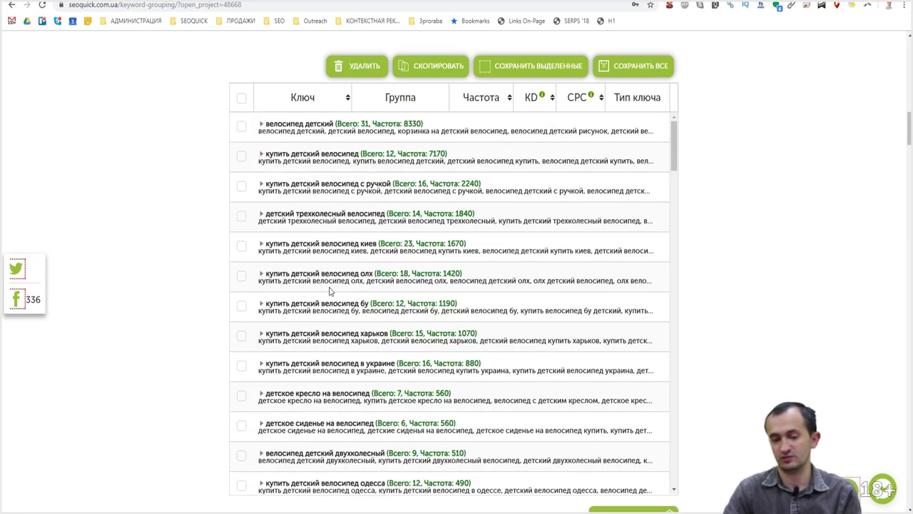
{"action": "scroll", "coordinate": [321, 263], "scroll_direction": "up", "scroll_amount": 3}
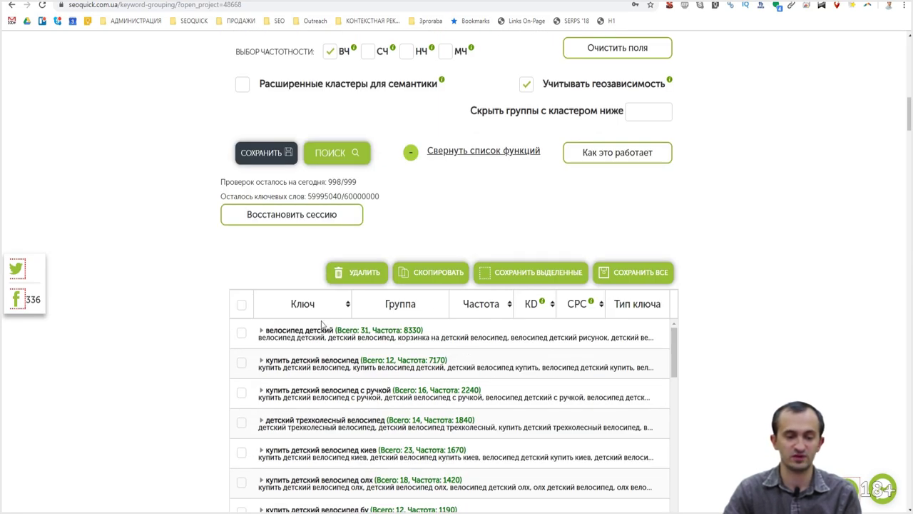
{"action": "left_click", "coordinate": [323, 361]}
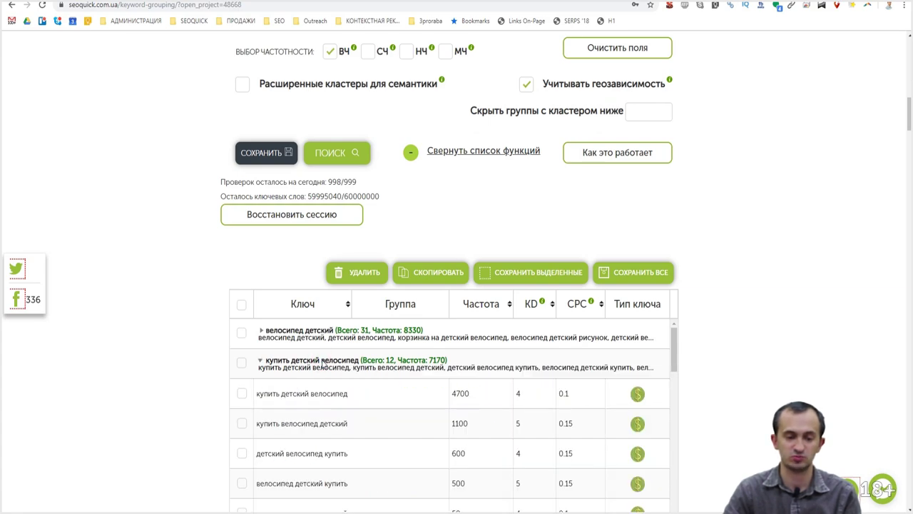
{"action": "left_click", "coordinate": [323, 363]}
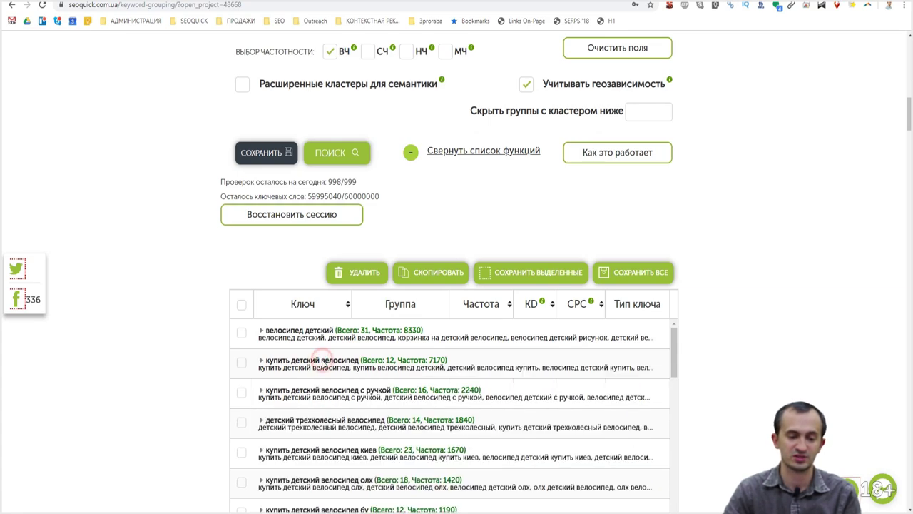
Examine the keywords in the "детский трехколесный велосипед" and "купить детский велосипед киев" clusters, then collapse both
{"action": "left_click", "coordinate": [316, 422]}
{"action": "scroll", "coordinate": [311, 366], "scroll_direction": "down", "scroll_amount": 2}
{"action": "scroll", "coordinate": [311, 366], "scroll_direction": "up", "scroll_amount": 3}
{"action": "left_click", "coordinate": [325, 424]}
{"action": "scroll", "coordinate": [706, 388], "scroll_direction": "down", "scroll_amount": 2}
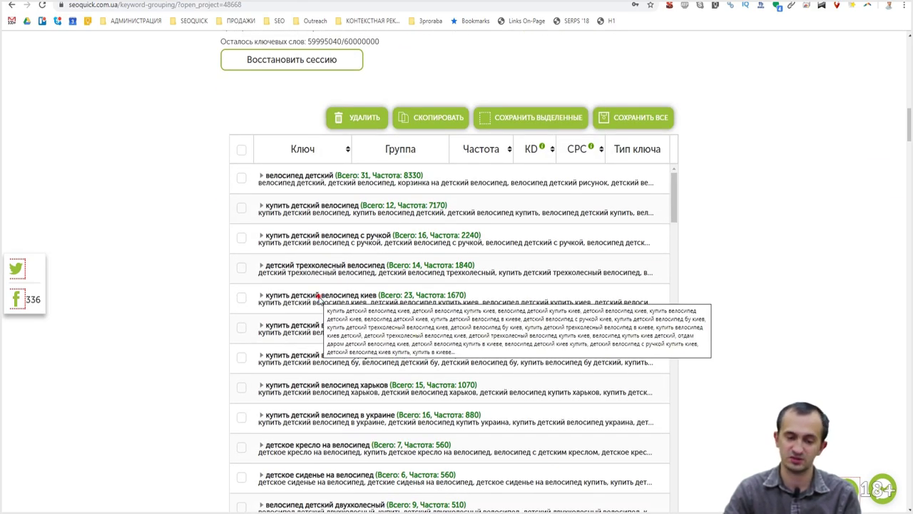
{"action": "left_click", "coordinate": [319, 296]}
{"action": "left_click", "coordinate": [332, 295]}
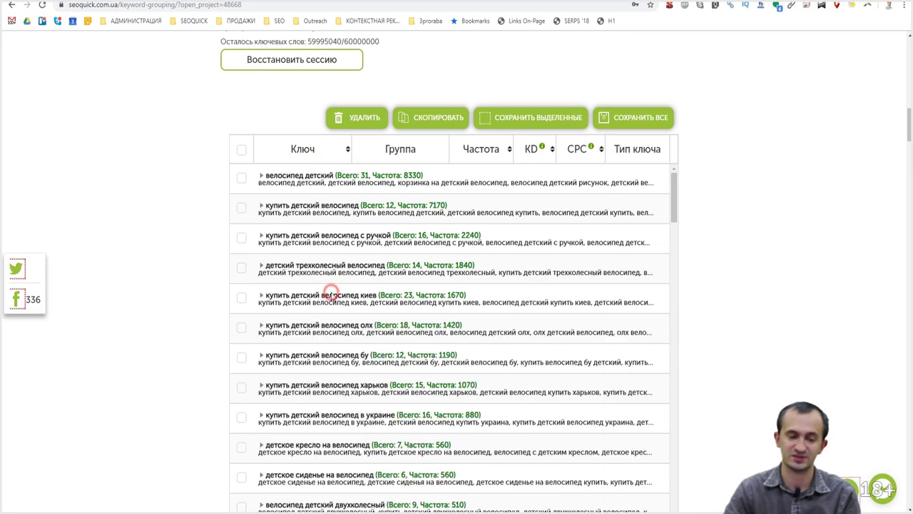
Check the "купить детский велосипед олх" cluster and delete it with all its keywords
{"action": "left_click", "coordinate": [337, 328]}
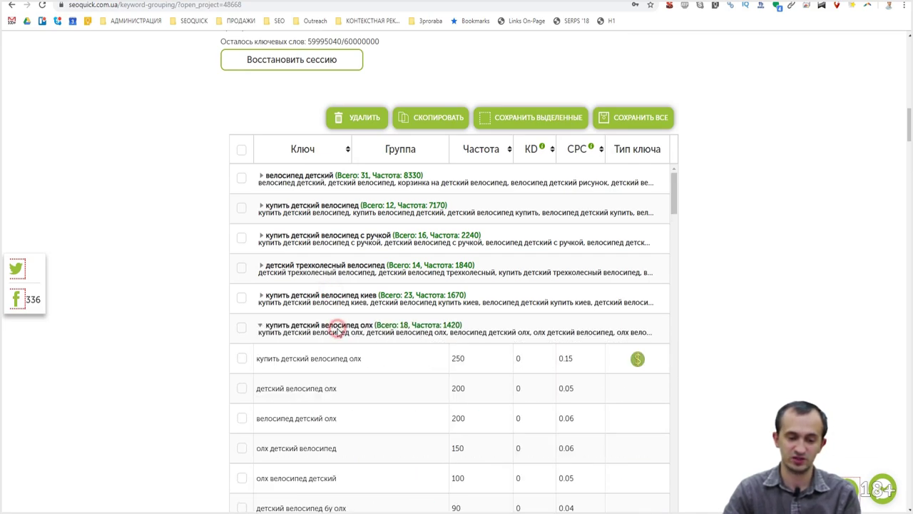
{"action": "left_click", "coordinate": [240, 332]}
{"action": "left_click", "coordinate": [375, 120]}
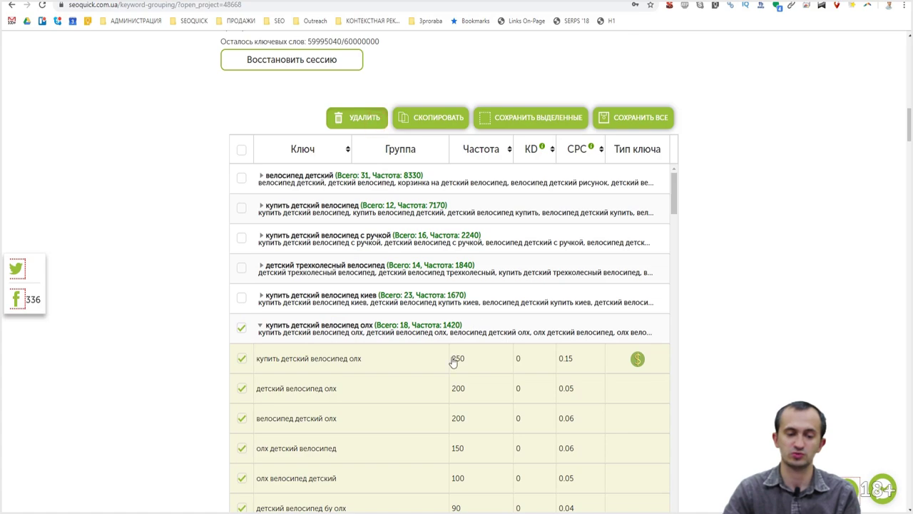
{"action": "left_click", "coordinate": [241, 327]}
{"action": "left_click", "coordinate": [354, 119]}
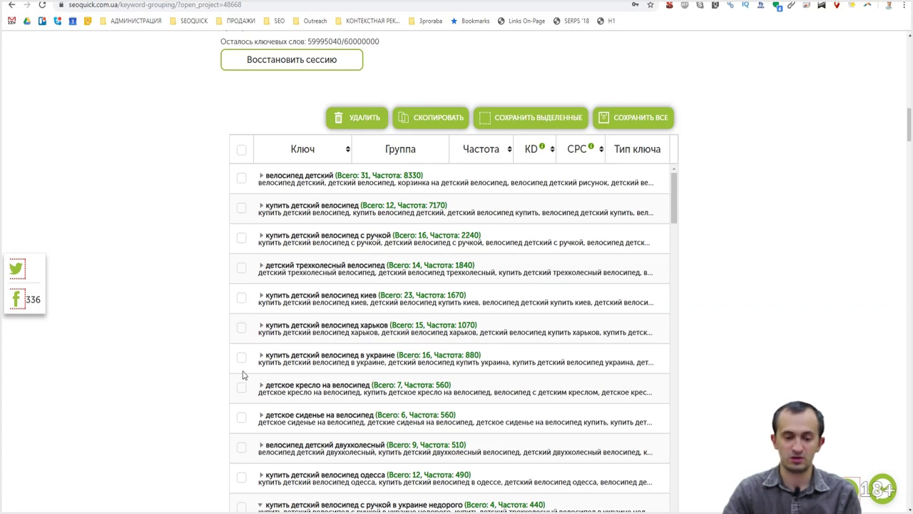
Check the "детское кресло на велосипед" and "велосипед ламборджини детский" clusters, and collapse "купить детский велосипед с ручкой в украине недорого"
{"action": "left_click", "coordinate": [260, 385]}
{"action": "left_click", "coordinate": [261, 386]}
{"action": "scroll", "coordinate": [269, 286], "scroll_direction": "down", "scroll_amount": 2}
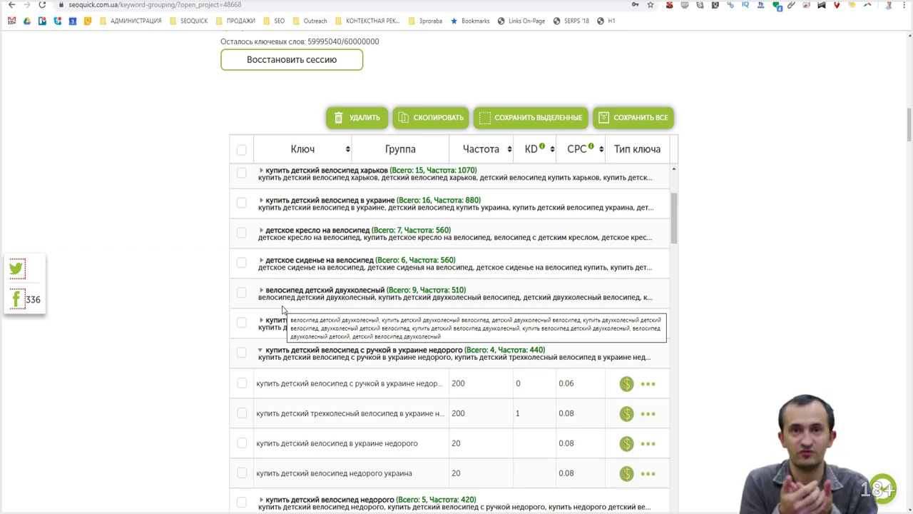
{"action": "left_click", "coordinate": [270, 356]}
{"action": "scroll", "coordinate": [273, 328], "scroll_direction": "down", "scroll_amount": 2}
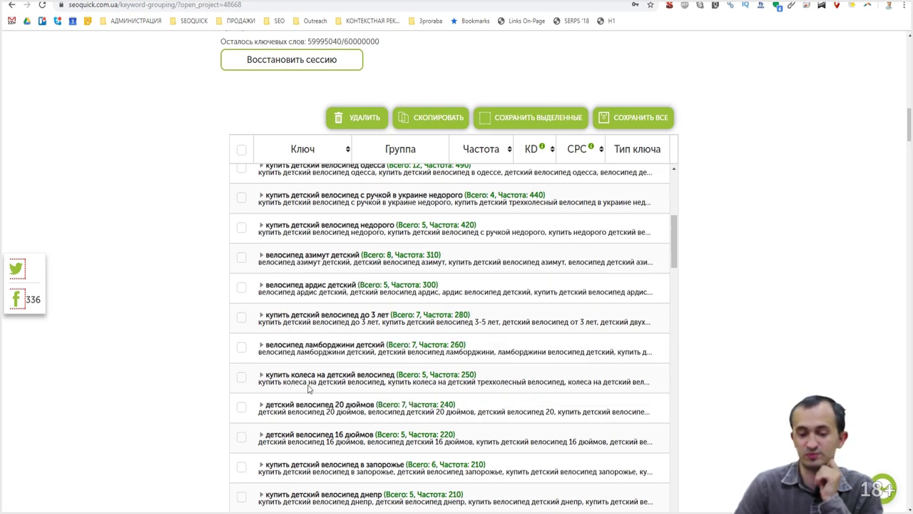
{"action": "left_click", "coordinate": [291, 348]}
{"action": "left_click", "coordinate": [291, 348]}
Expand the lower-frequency clusters for "покрышки на детский велосипед", "турбо трайк отзывы", "профи" and "как собрать детский велосипед" to examine their keywords
{"action": "scroll", "coordinate": [641, 386], "scroll_direction": "down", "scroll_amount": 10}
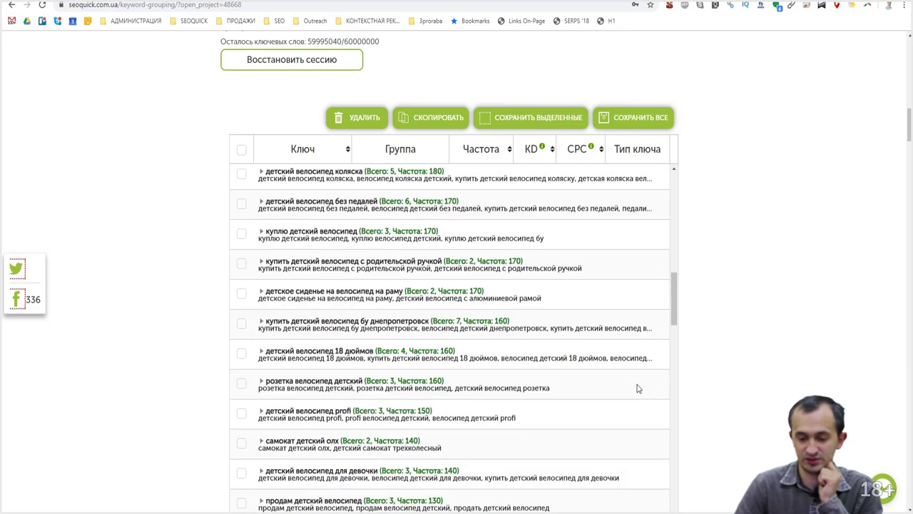
{"action": "scroll", "coordinate": [639, 388], "scroll_direction": "down", "scroll_amount": 5}
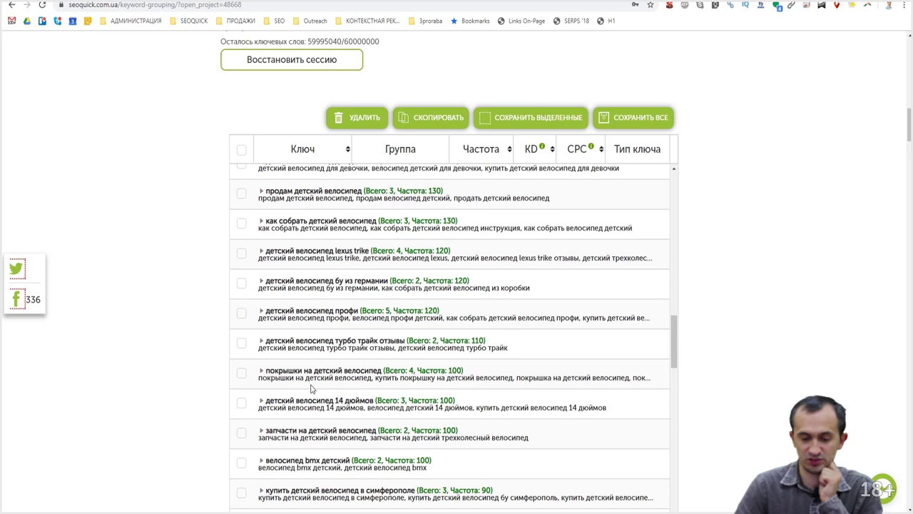
{"action": "left_click", "coordinate": [316, 374]}
{"action": "left_click", "coordinate": [324, 343]}
{"action": "left_click", "coordinate": [311, 316]}
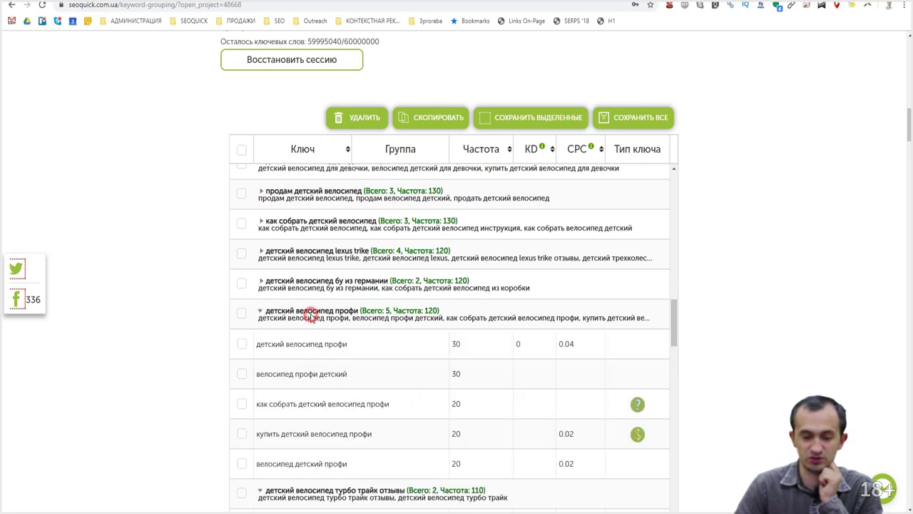
{"action": "left_click", "coordinate": [336, 227]}
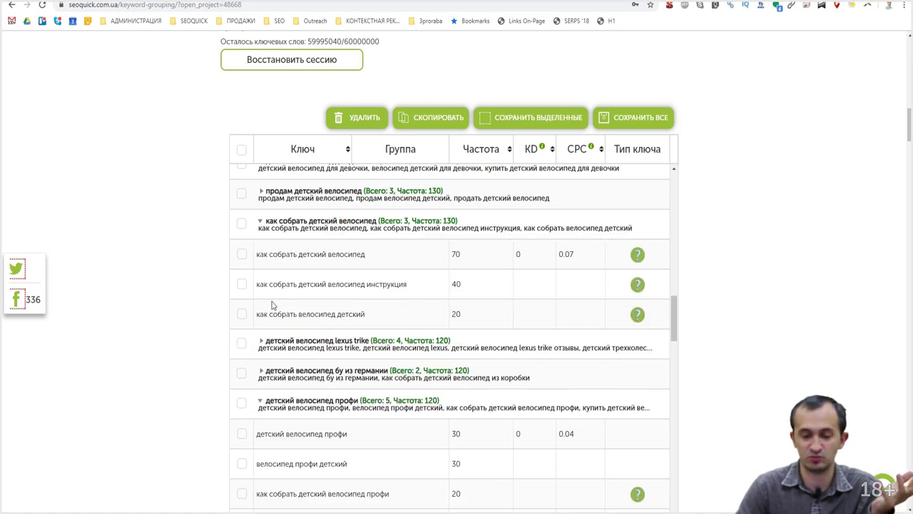
Expand the "детский велосипед profi", "розетка велосипед детский" and "детский велосипед 18 дюймов" clusters and check the keyword type of "велосипед детский 18 дюймов купить"
{"action": "scroll", "coordinate": [283, 323], "scroll_direction": "up", "scroll_amount": 2}
{"action": "left_click", "coordinate": [310, 258]}
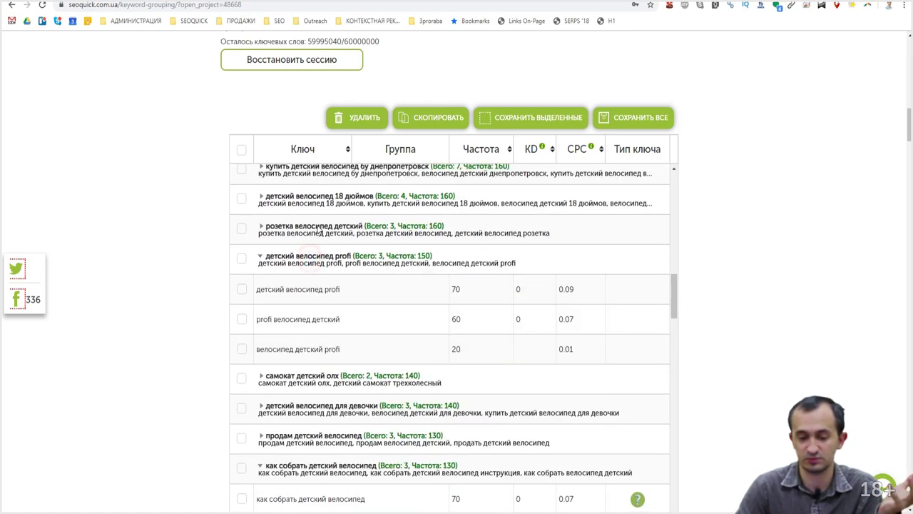
{"action": "left_click", "coordinate": [317, 229]}
{"action": "left_click", "coordinate": [318, 207]}
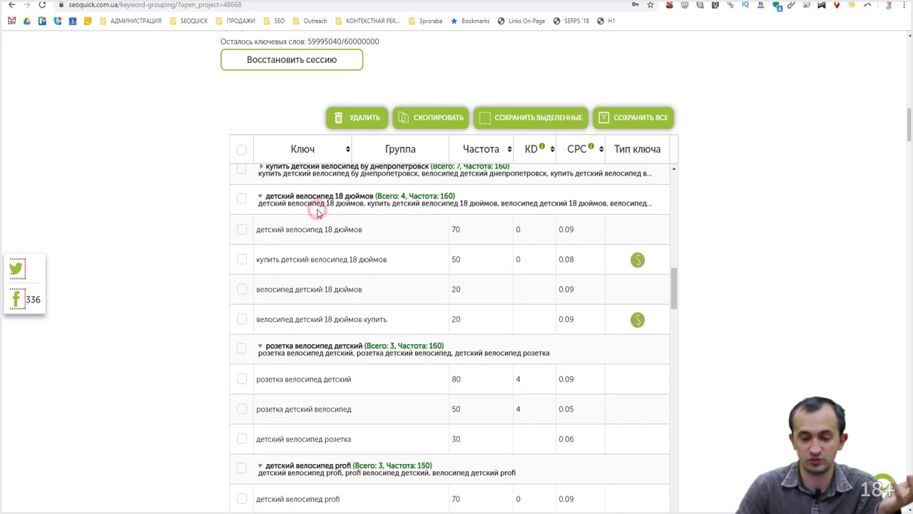
{"action": "mouse_move", "coordinate": [644, 322]}
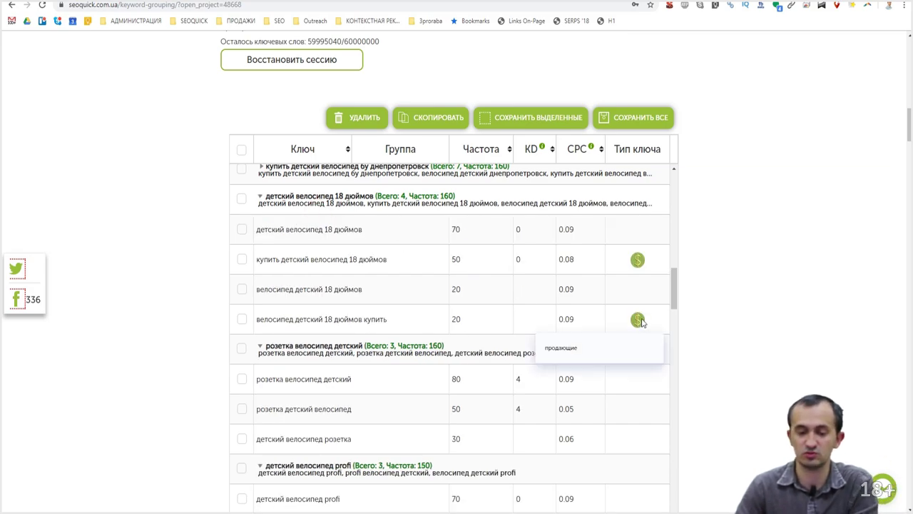
Expand the "crosser велосипед детский" and "купить детский велосипед днепр" clusters and check the keyword types in the latter
{"action": "scroll", "coordinate": [546, 381], "scroll_direction": "up", "scroll_amount": 5}
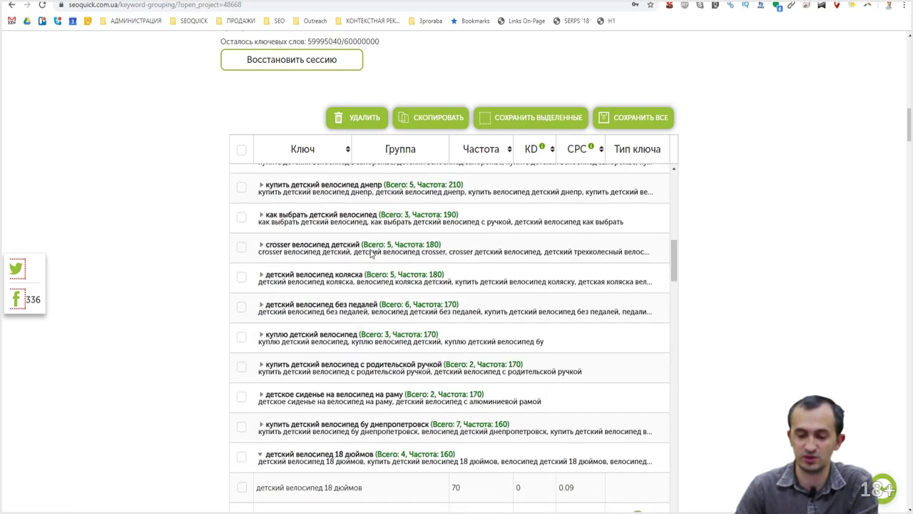
{"action": "left_click", "coordinate": [346, 246]}
{"action": "left_click", "coordinate": [348, 186]}
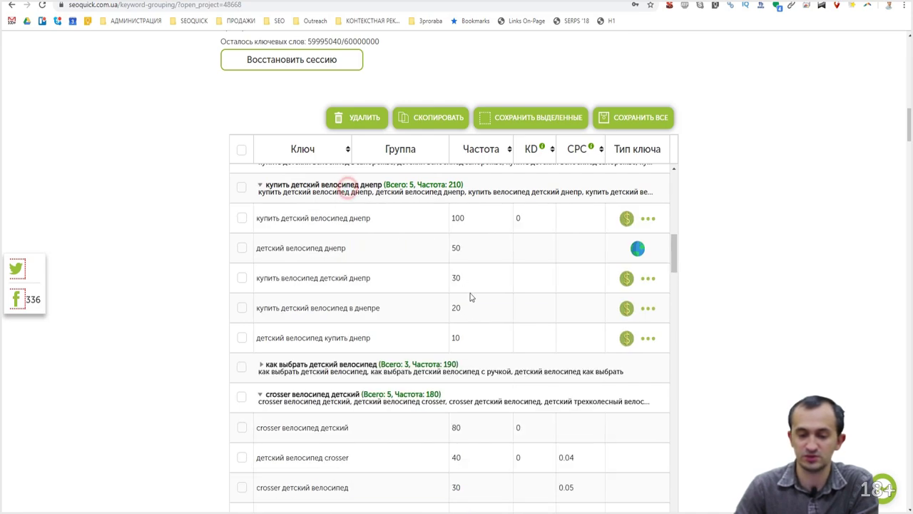
{"action": "mouse_move", "coordinate": [638, 250]}
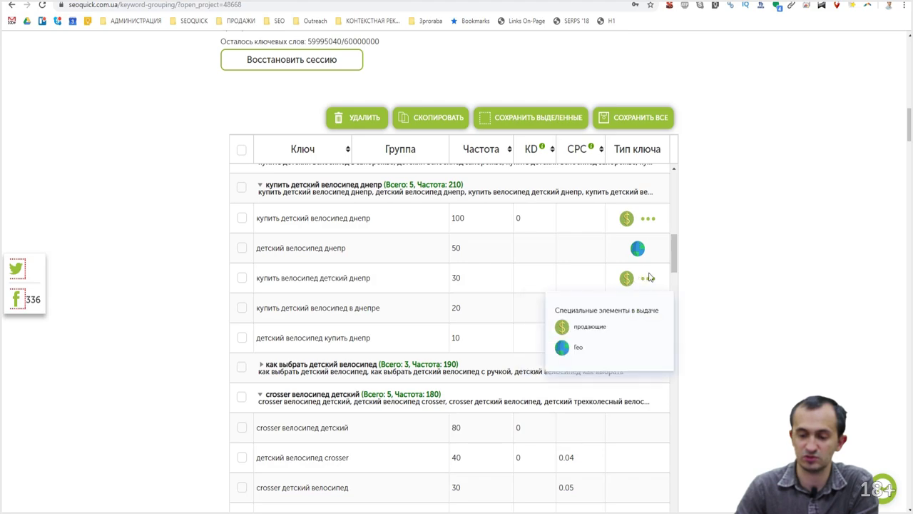
{"action": "scroll", "coordinate": [263, 367], "scroll_direction": "up", "scroll_amount": 8}
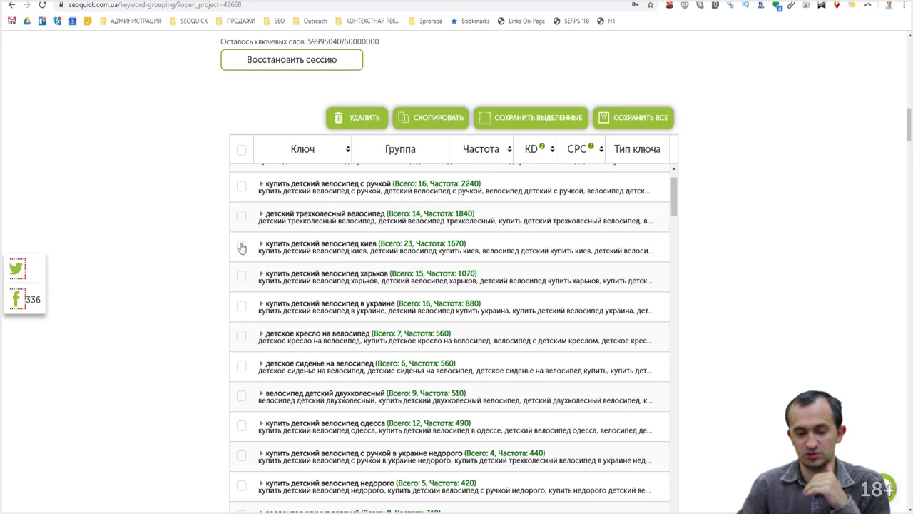
Expand the "детский трехколесный велосипед" cluster, and rerun the keyword grouping with "горный" as the required word
{"action": "left_click", "coordinate": [261, 216]}
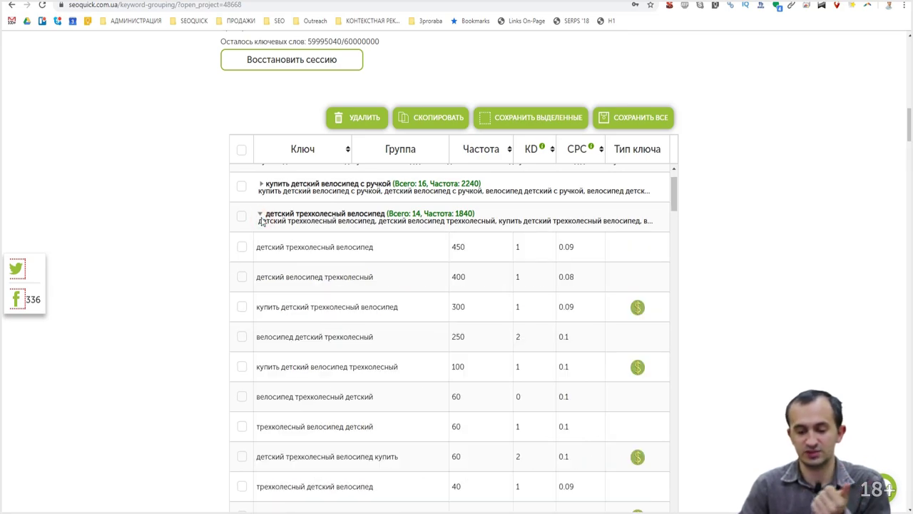
{"action": "scroll", "coordinate": [399, 309], "scroll_direction": "up", "scroll_amount": 10}
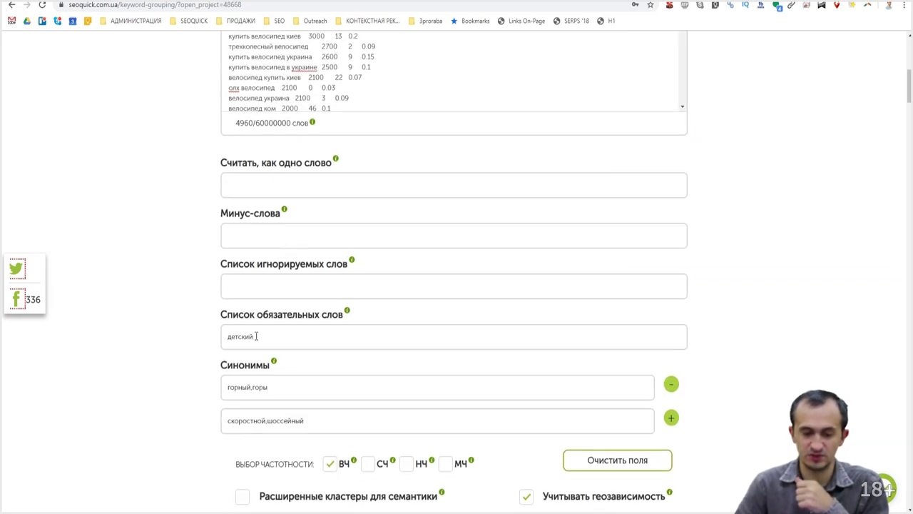
{"action": "double_click", "coordinate": [272, 235]}
{"action": "type", "text": "горн"}
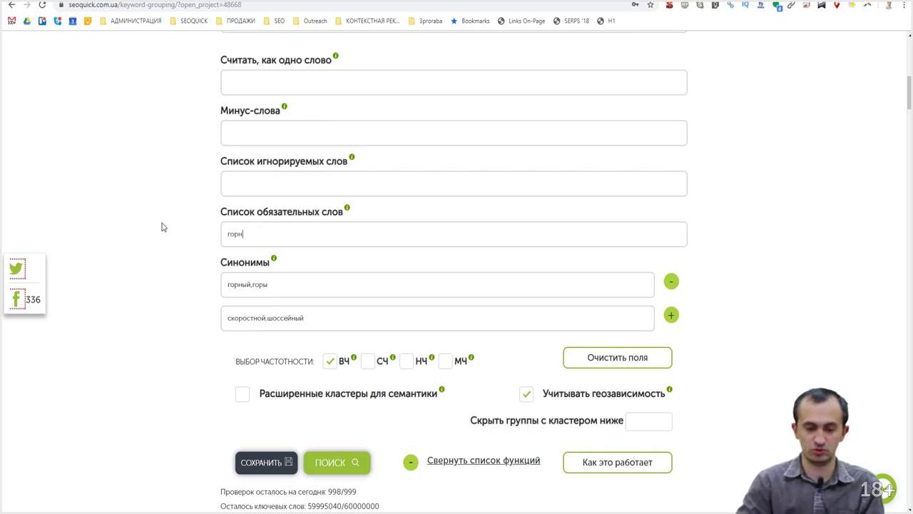
{"action": "left_click", "coordinate": [326, 461]}
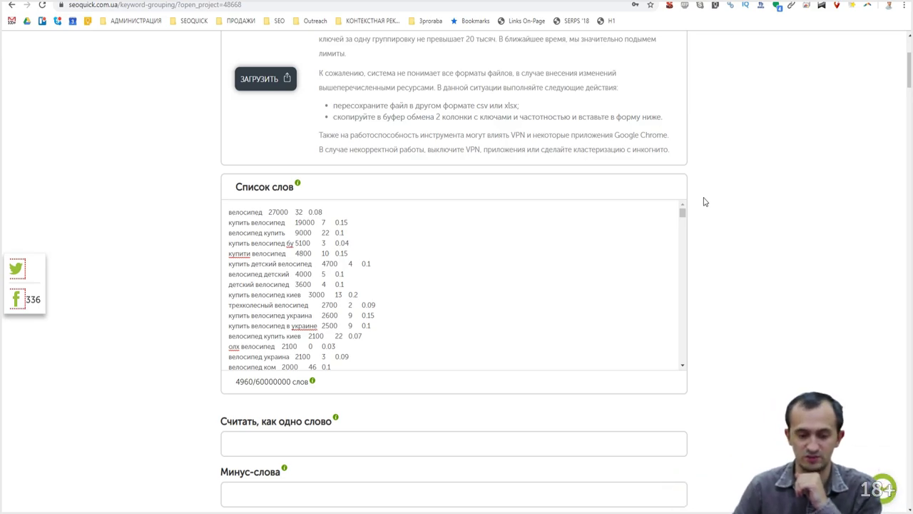
Expand the "купить горный велосипед бу" and "купить горный велосипед" clusters to examine their keywords and keyword types
{"action": "scroll", "coordinate": [507, 318], "scroll_direction": "down", "scroll_amount": 4}
{"action": "left_click", "coordinate": [279, 244]}
{"action": "scroll", "coordinate": [718, 302], "scroll_direction": "down", "scroll_amount": 3}
{"action": "left_click", "coordinate": [780, 261]}
{"action": "scroll", "coordinate": [742, 351], "scroll_direction": "up", "scroll_amount": 8}
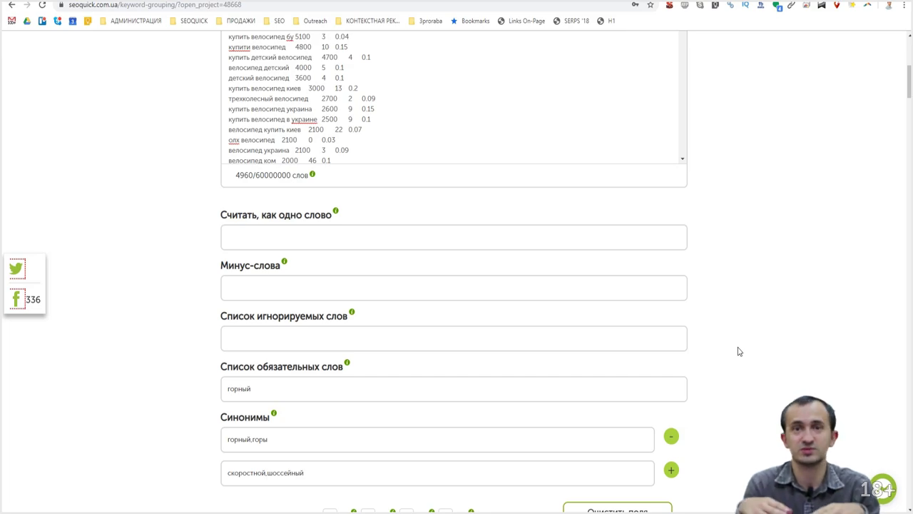
{"action": "scroll", "coordinate": [739, 351], "scroll_direction": "down", "scroll_amount": 10}
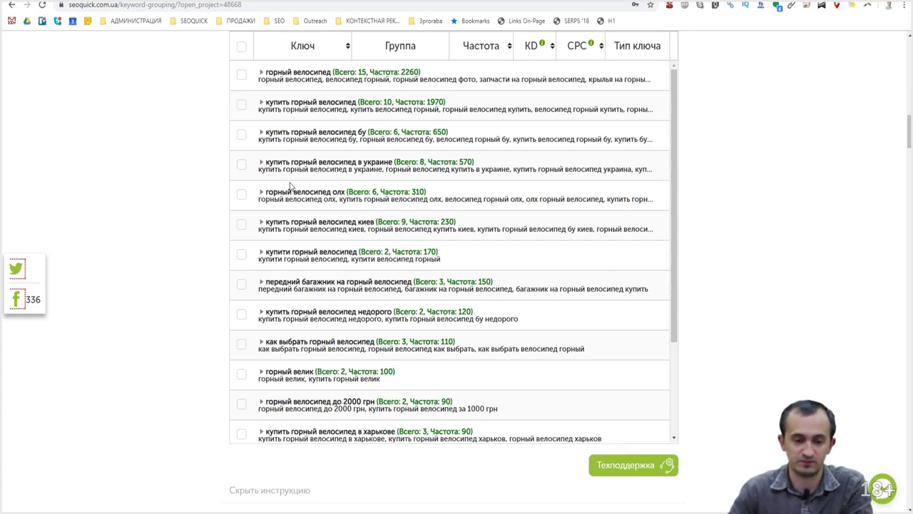
{"action": "left_click", "coordinate": [261, 132]}
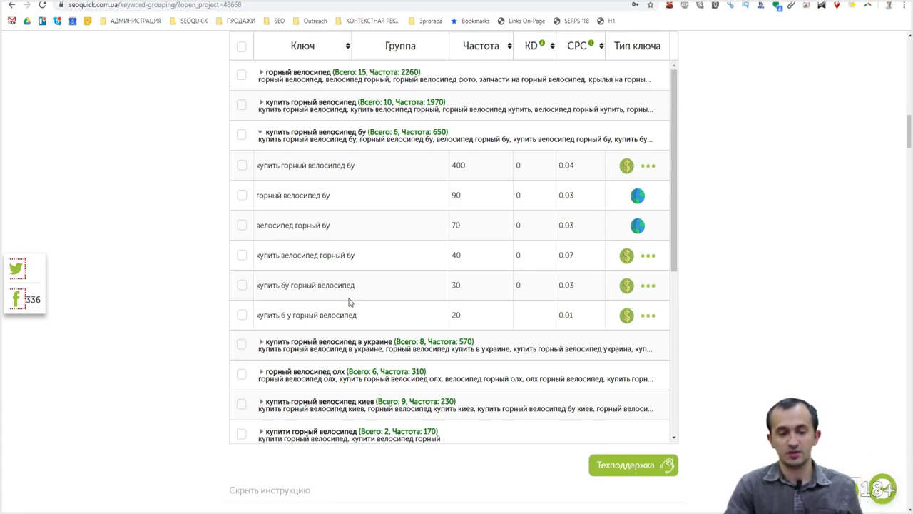
{"action": "left_click", "coordinate": [277, 104]}
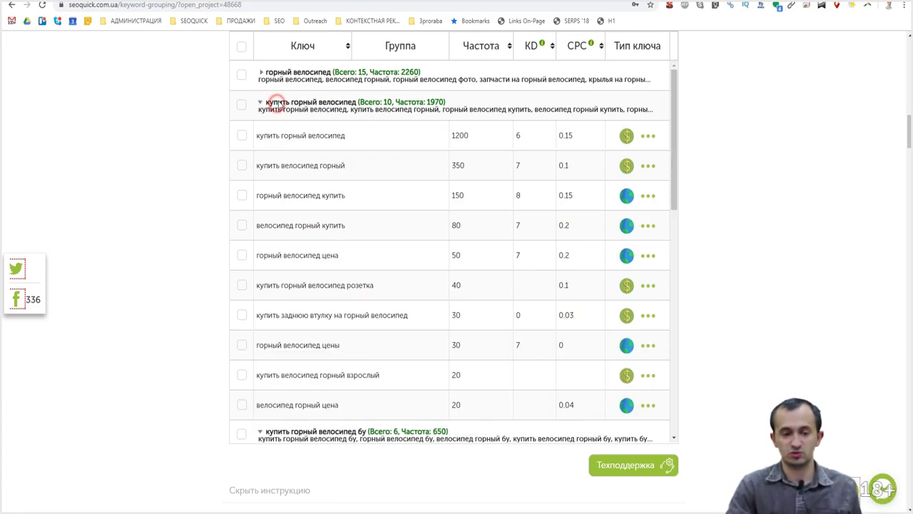
{"action": "left_click", "coordinate": [285, 80]}
{"action": "left_click", "coordinate": [301, 79]}
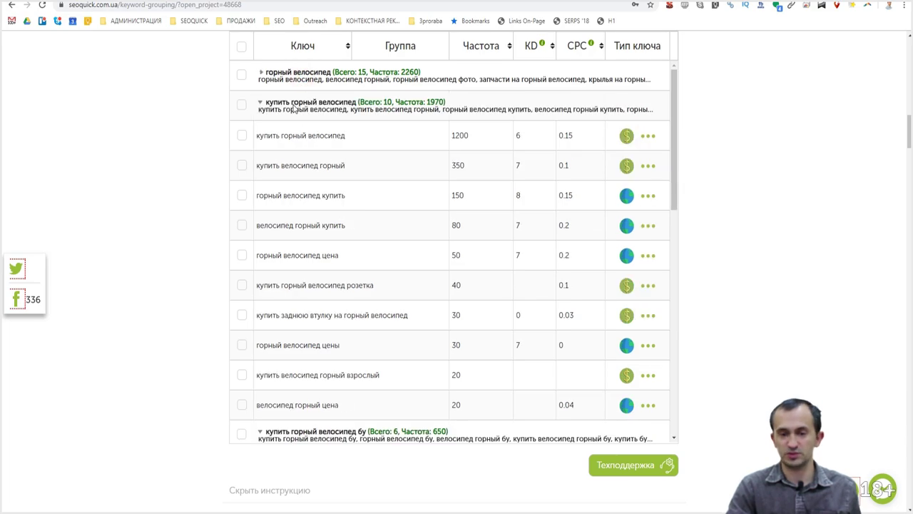
Search Google for the exact phrase "купить горный велосипед" in quotation marks
{"action": "key", "text": "ctrl+Tab"}
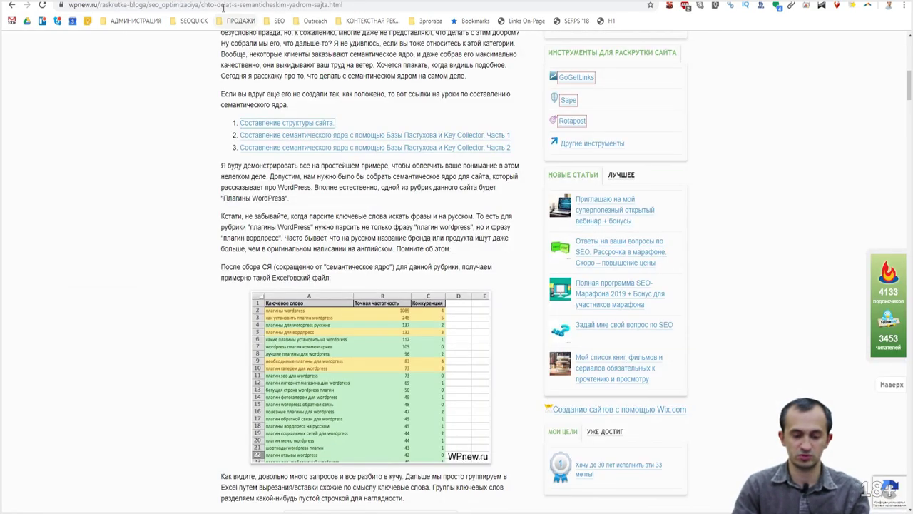
{"action": "left_click", "coordinate": [239, 7]}
{"action": "type", "text": "купить гор"}
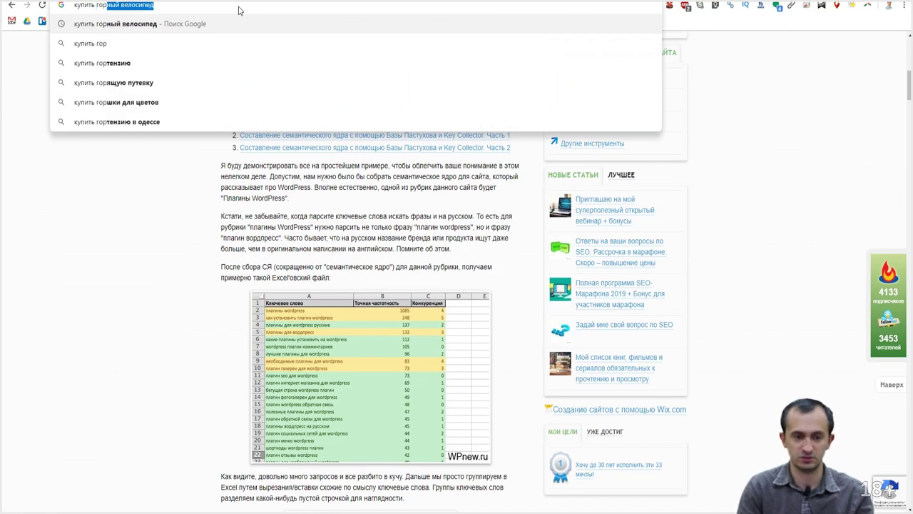
{"action": "key", "text": "End"}
{"action": "type", "text": "\""}
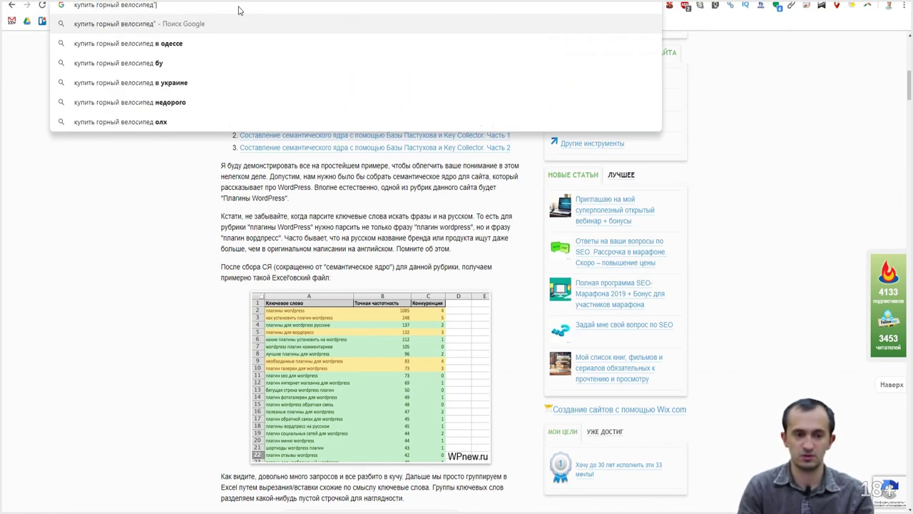
{"action": "key", "text": "Home"}
{"action": "type", "text": "\""}
{"action": "key", "text": "Return"}
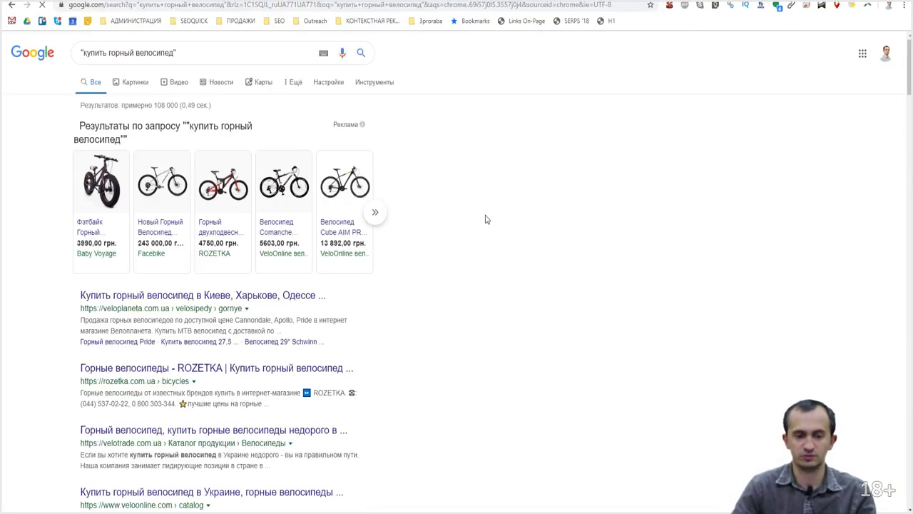
Open the veloplaneta.com.ua result for mountain bikes and inspect the page's SEO title and description
{"action": "scroll", "coordinate": [491, 247], "scroll_direction": "down", "scroll_amount": 1}
{"action": "scroll", "coordinate": [490, 247], "scroll_direction": "down", "scroll_amount": 2}
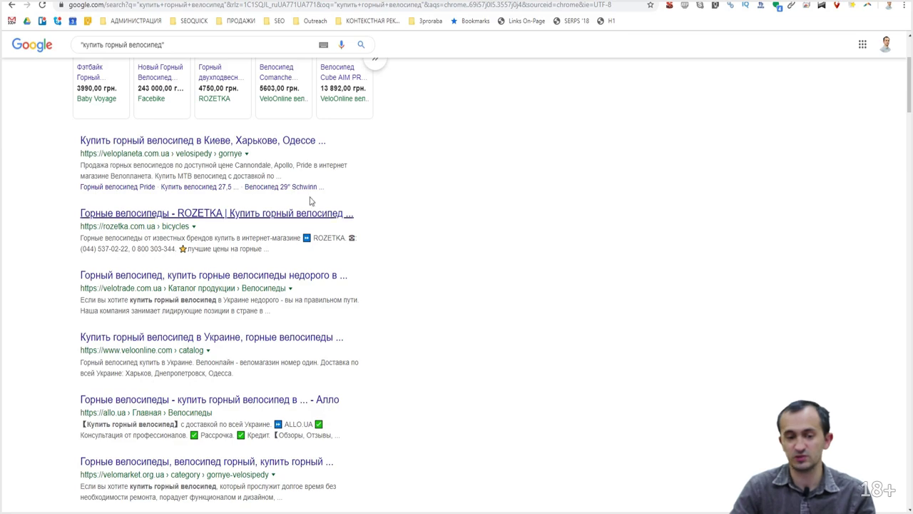
{"action": "left_click", "coordinate": [257, 143]}
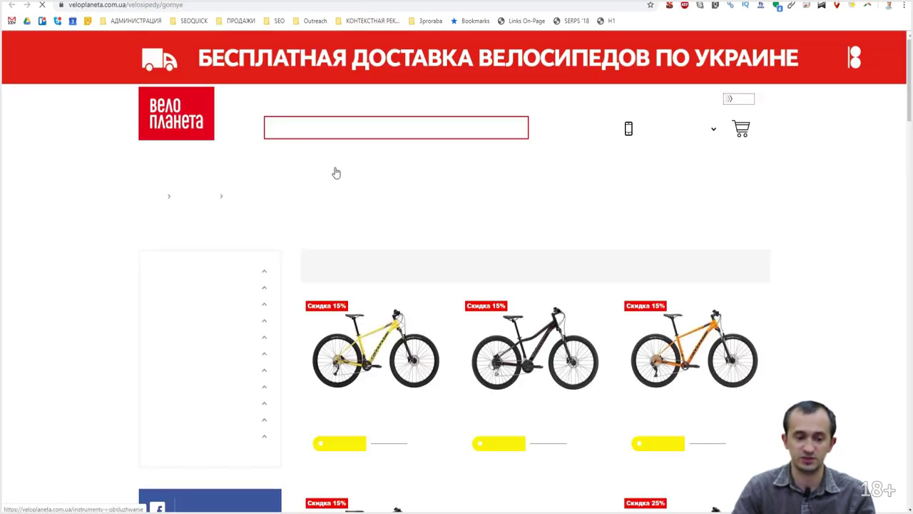
{"action": "scroll", "coordinate": [840, 253], "scroll_direction": "down", "scroll_amount": 4}
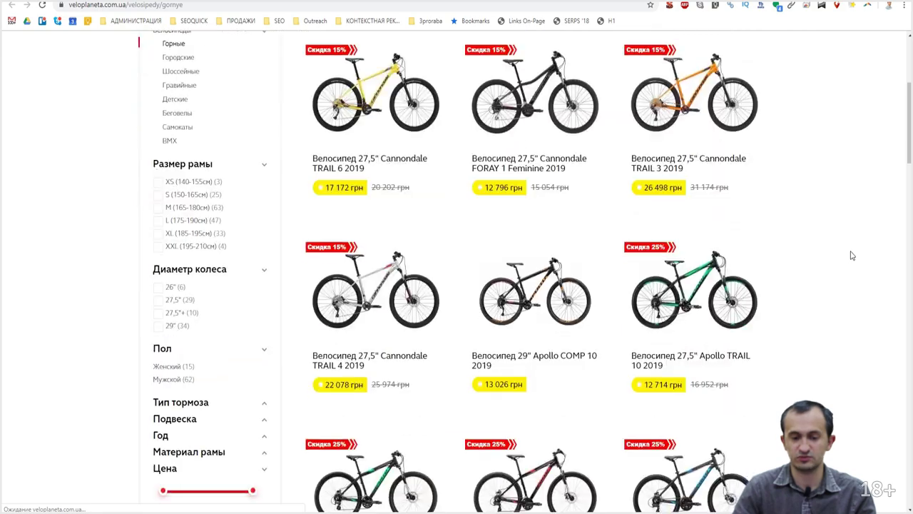
{"action": "scroll", "coordinate": [737, 291], "scroll_direction": "up", "scroll_amount": 3}
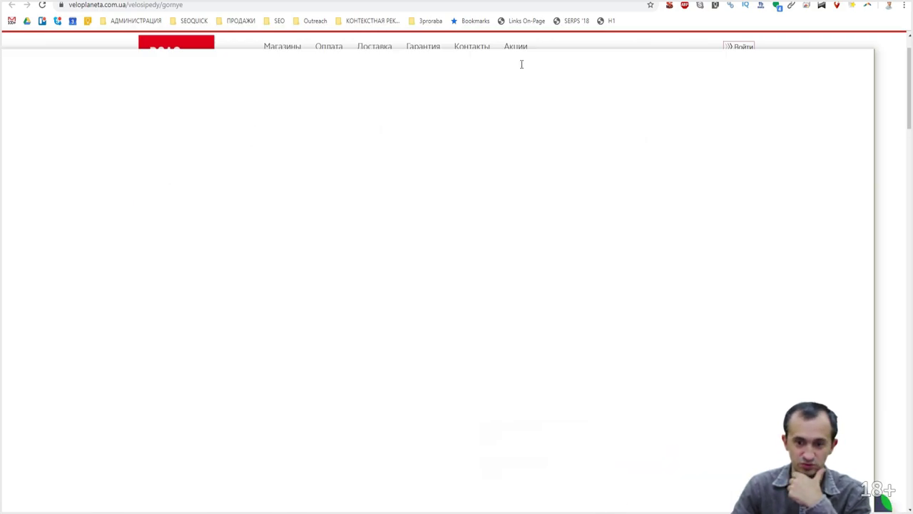
{"action": "key", "text": "alt+Left"}
{"action": "key", "text": "alt+Right"}
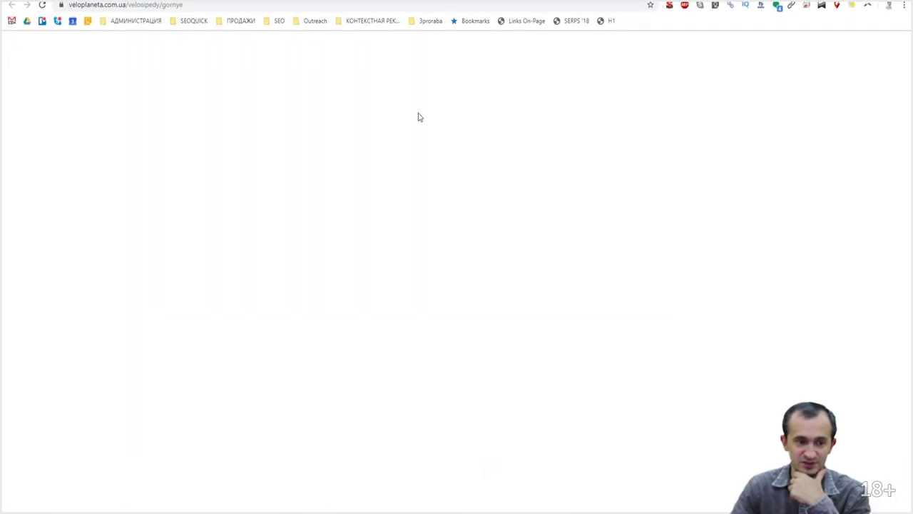
{"action": "left_click", "coordinate": [669, 5]}
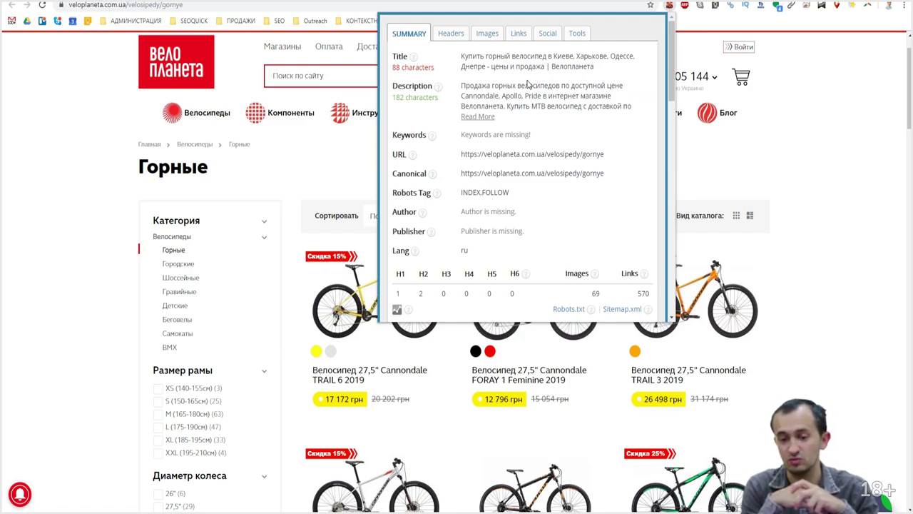
Return to the keyword grouping results and check the "купить горный велосипед бу" cluster's keywords
{"action": "key", "text": "ctrl+w"}
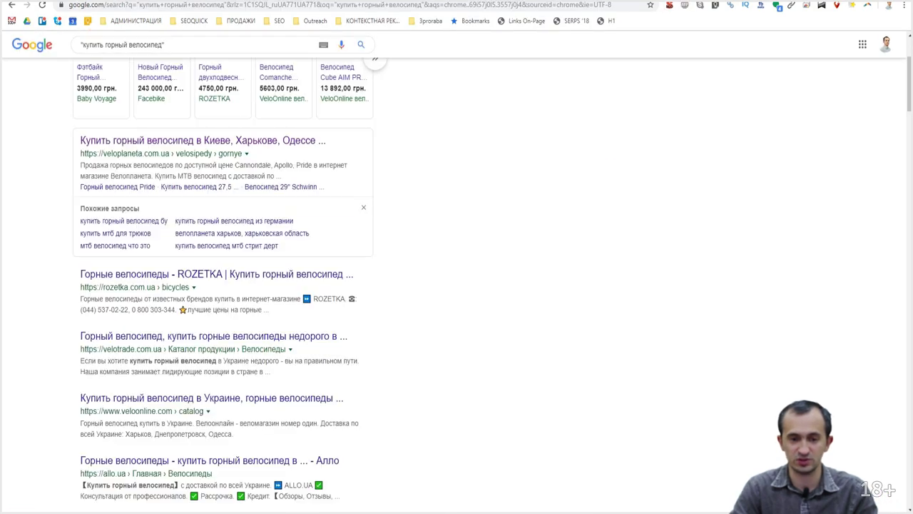
{"action": "key", "text": "ctrl+w"}
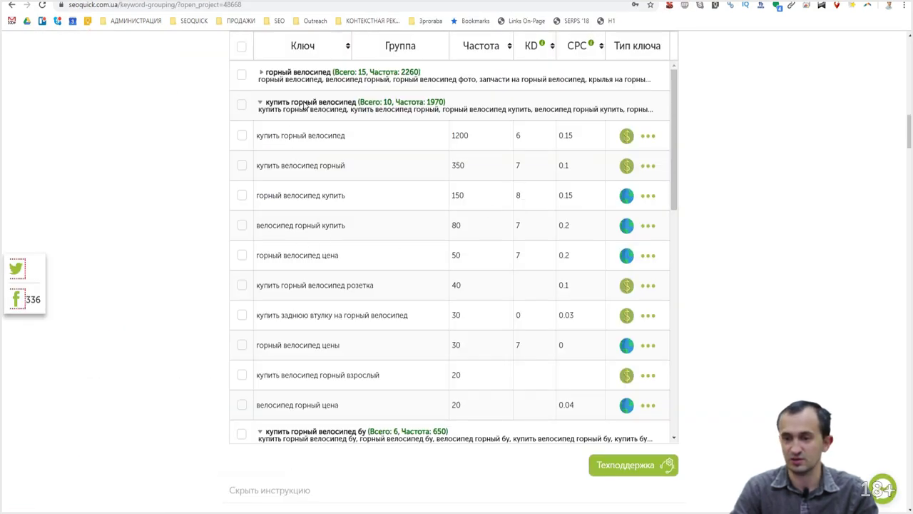
{"action": "left_click", "coordinate": [303, 101]}
{"action": "left_click", "coordinate": [367, 167]}
{"action": "left_click", "coordinate": [256, 167]}
{"action": "left_click", "coordinate": [241, 165]}
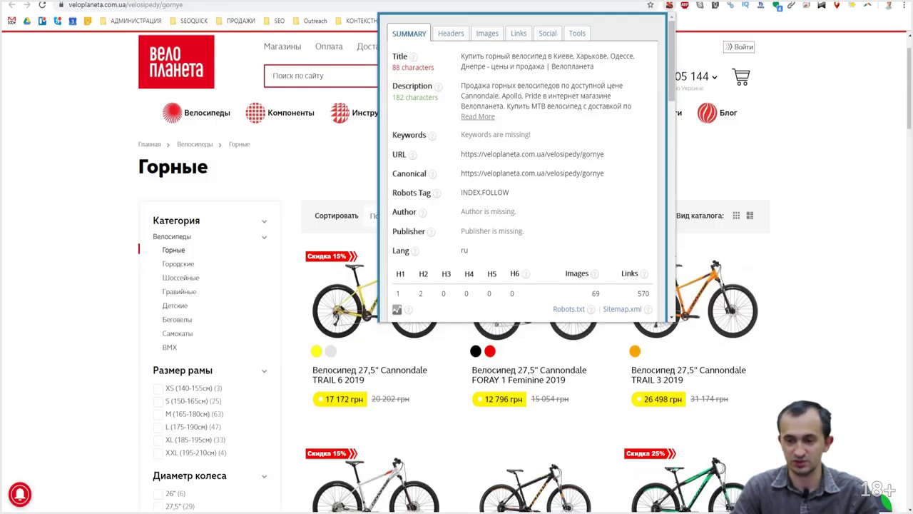
Close the page's SEO summary and search Google in a new tab for "купить горный велосипед бу"
{"action": "key", "text": "Escape"}
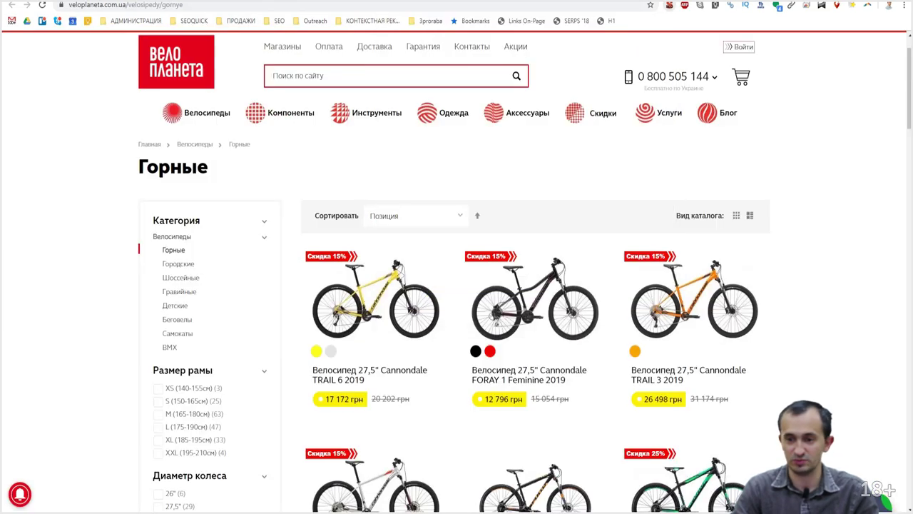
{"action": "key", "text": "ctrl+t"}
{"action": "type", "text": "купит"}
{"action": "key", "text": "Right"}
{"action": "key", "text": "ctrl+BackSpace"}
{"action": "key", "text": "ctrl+BackSpace"}
{"action": "type", "text": "г"}
{"action": "key", "text": "Right"}
{"action": "type", "text": "бу"}
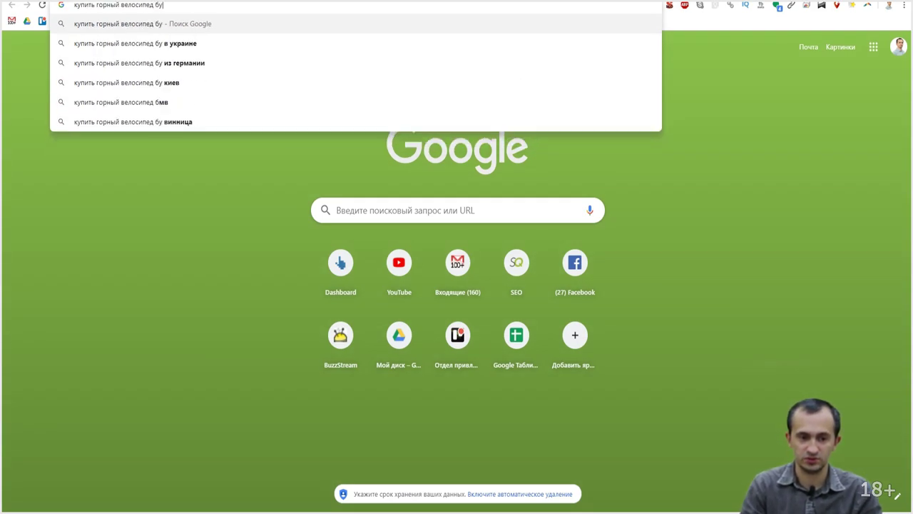
{"action": "key", "text": "Return"}
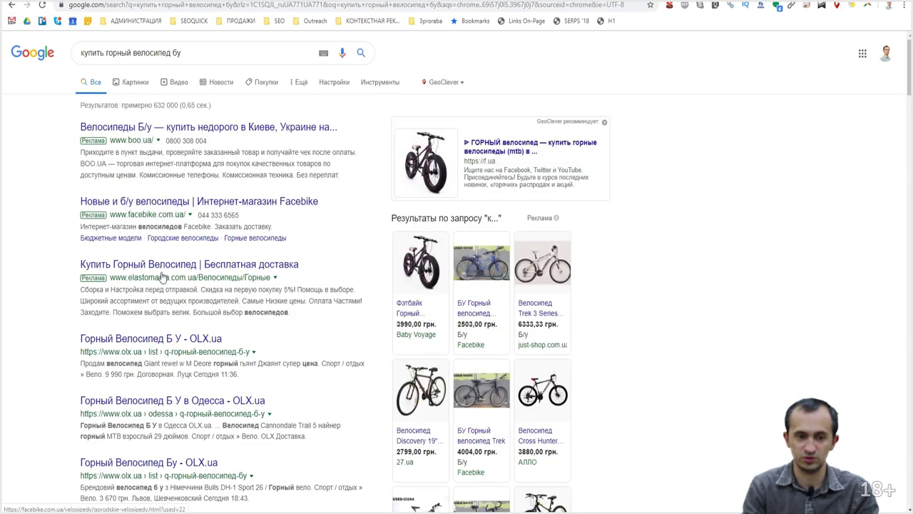
Open the first OLX.ua organic result, inspect its SEO title, and return to the search results
{"action": "left_click", "coordinate": [147, 338]}
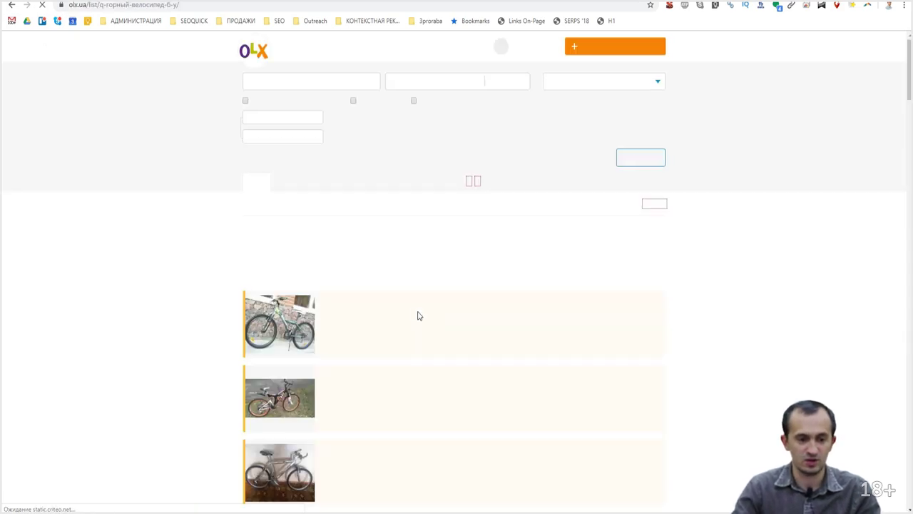
{"action": "left_click", "coordinate": [669, 5]}
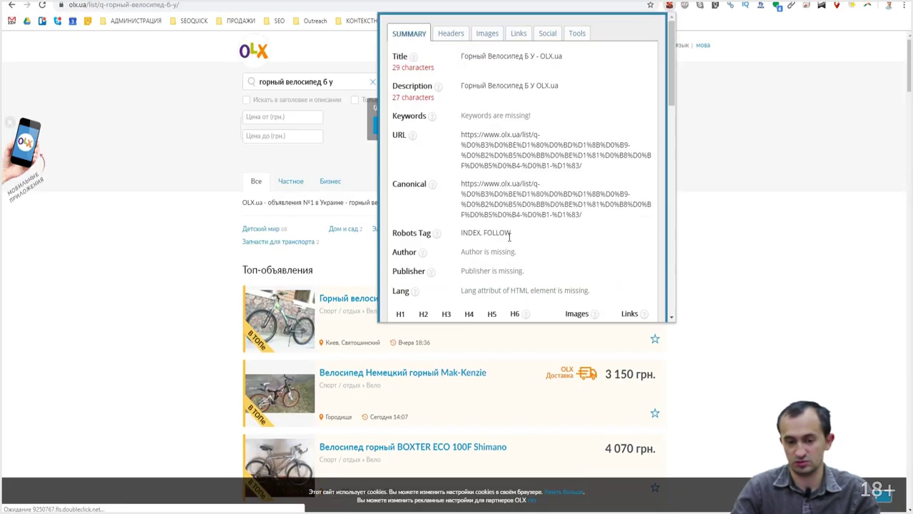
{"action": "left_click_drag", "start_coordinate": [535, 57], "coordinate": [463, 57]}
{"action": "left_click", "coordinate": [10, 5]}
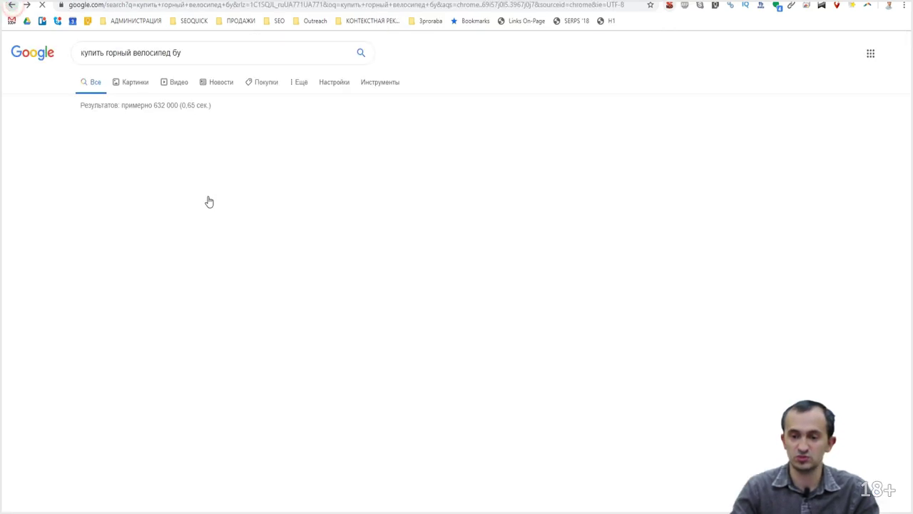
Open the velo-germany.com.ua result for used mountain bikes and examine its SEO title, highlighting the title's wording
{"action": "scroll", "coordinate": [151, 358], "scroll_direction": "down", "scroll_amount": 3}
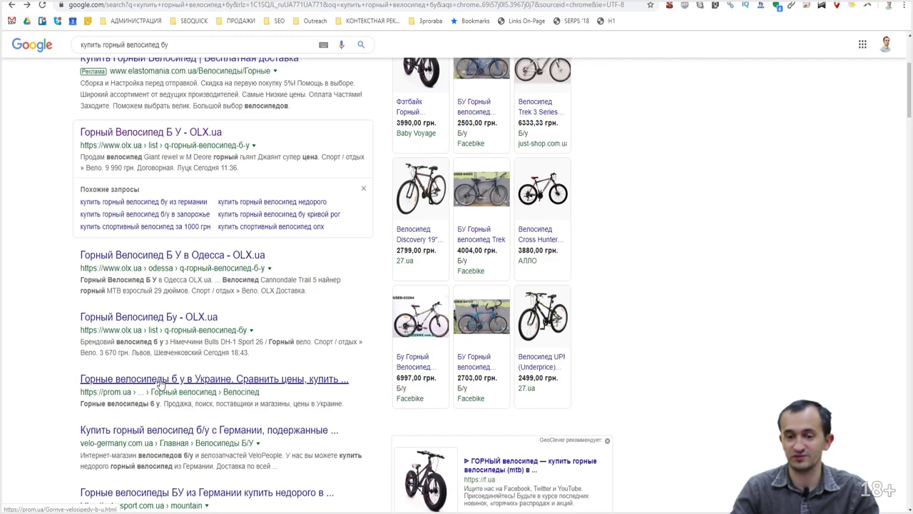
{"action": "scroll", "coordinate": [152, 427], "scroll_direction": "down", "scroll_amount": 2}
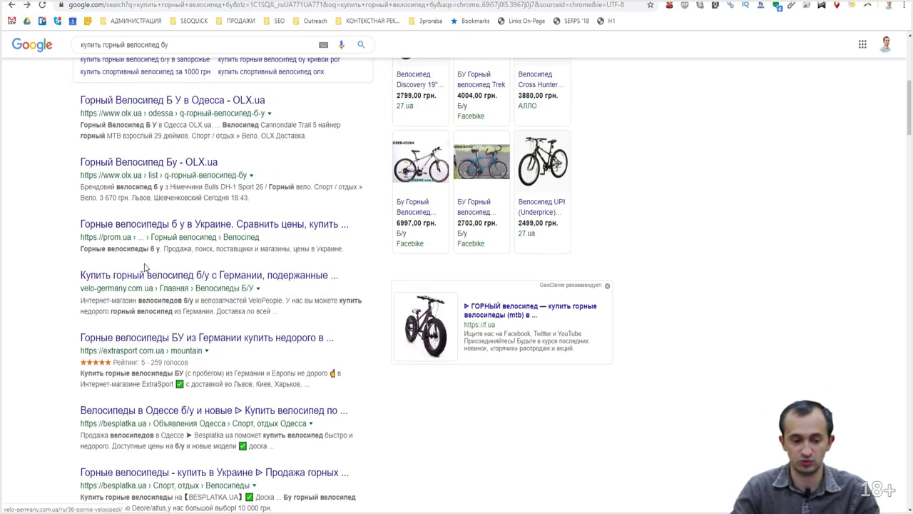
{"action": "left_click", "coordinate": [150, 276]}
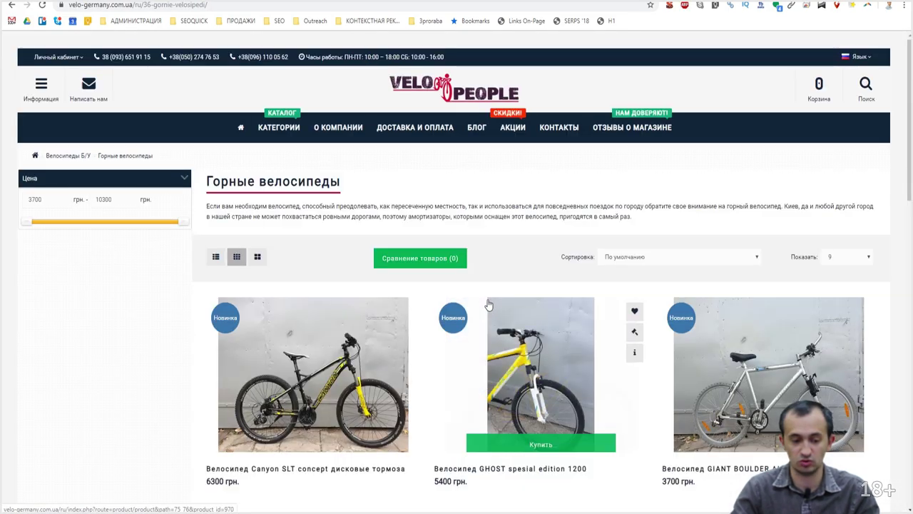
{"action": "left_click", "coordinate": [672, 5]}
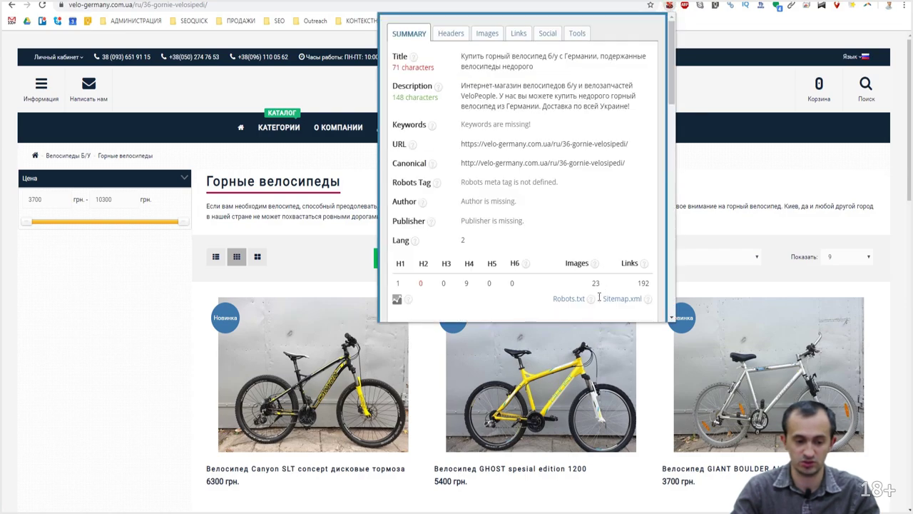
{"action": "left_click_drag", "start_coordinate": [464, 56], "coordinate": [608, 53]}
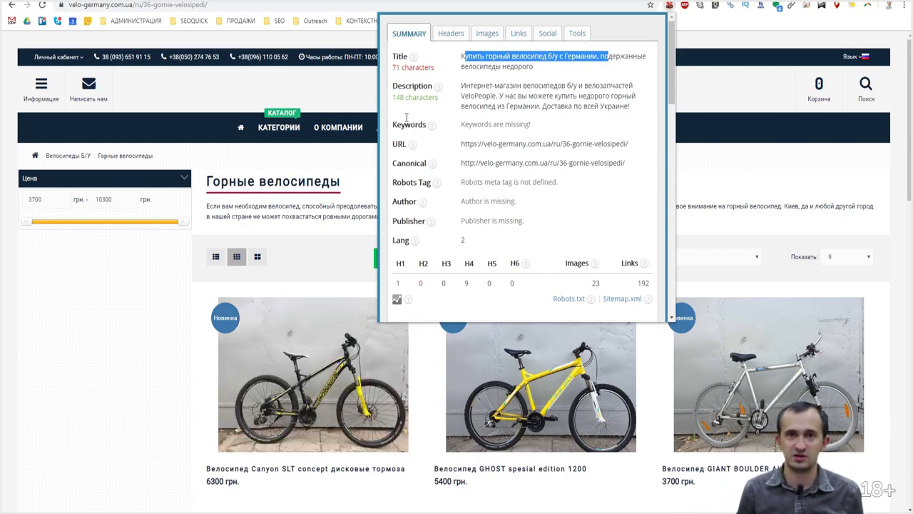
Switch to the browser tab with the allintitle Google search and search there for "купить горный велосипед бу" instead
{"action": "key", "text": "ctrl+Tab"}
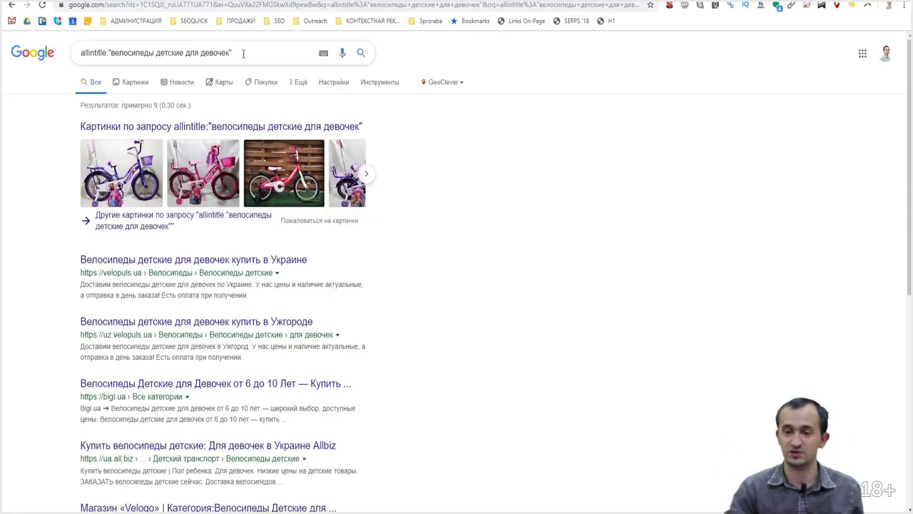
{"action": "triple_click", "coordinate": [244, 52]}
{"action": "type", "text": "кур"}
{"action": "key", "text": "BackSpace"}
{"action": "type", "text": "пить"}
{"action": "key", "text": "BackSpace"}
{"action": "key", "text": "BackSpace"}
{"action": "key", "text": "BackSpace"}
{"action": "key", "text": "BackSpace"}
{"action": "key", "text": "BackSpace"}
{"action": "type", "text": "ри"}
{"action": "key", "text": "BackSpace"}
{"action": "key", "text": "BackSpace"}
{"action": "type", "text": "пить велосипед"}
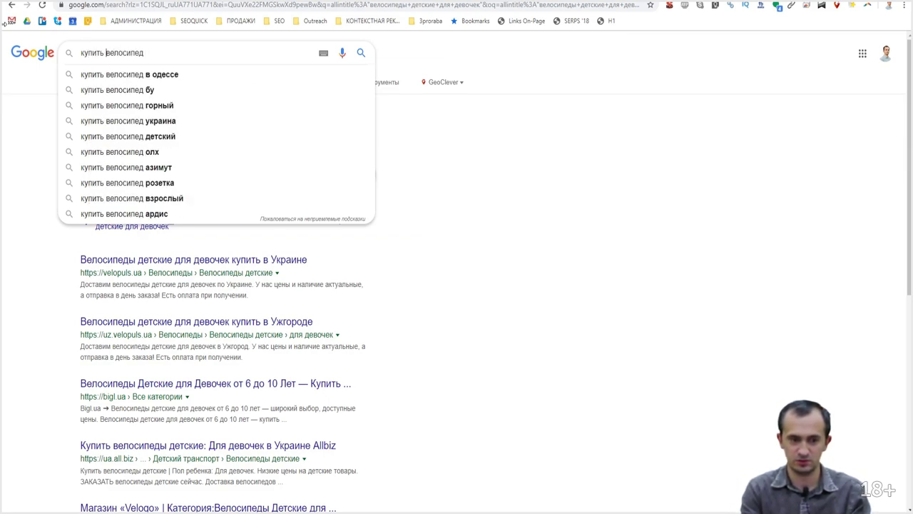
{"action": "key", "text": "ctrl+Left"}
{"action": "type", "text": "горный"}
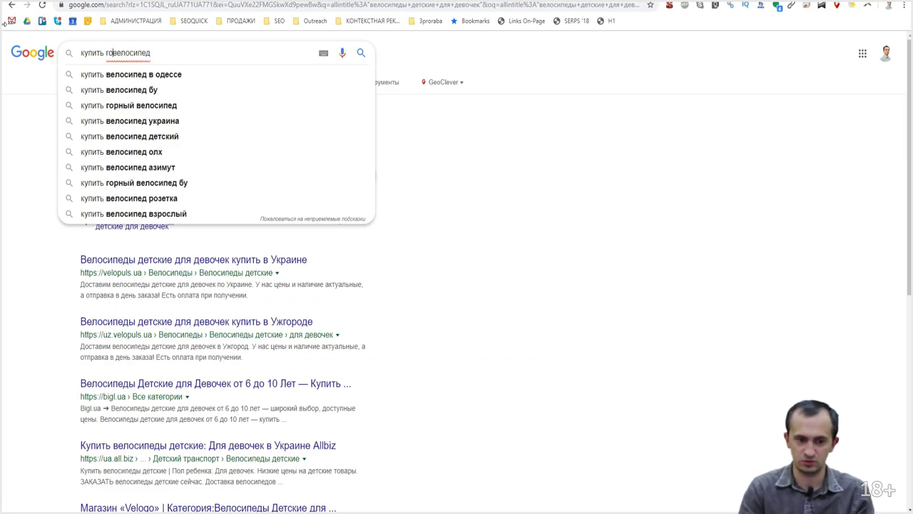
{"action": "key", "text": "Down"}
{"action": "key", "text": "Down"}
{"action": "key", "text": "Return"}
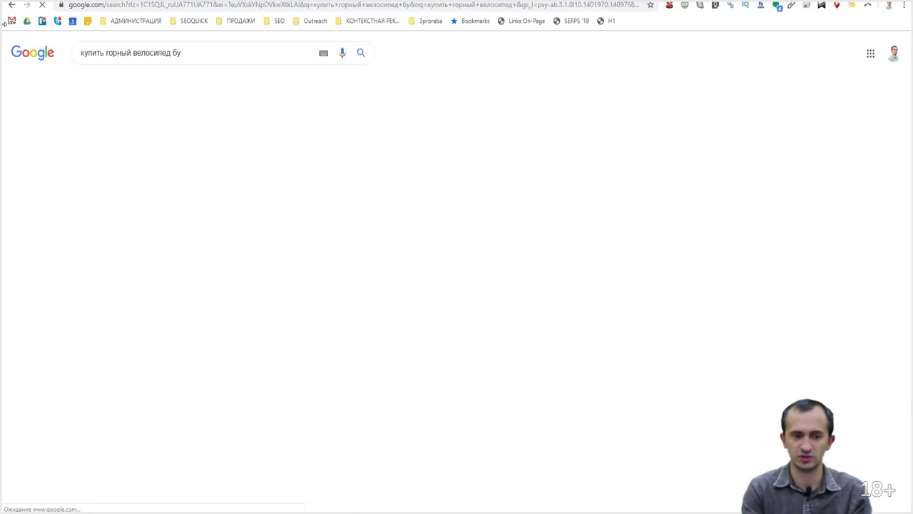
Copy the query "купить горный велосипед бу" and look for that exact phrase within the search results page
{"action": "left_click_drag", "start_coordinate": [194, 53], "coordinate": [27, 63]}
{"action": "key", "text": "ctrl+c"}
{"action": "key", "text": "ctrl+f"}
{"action": "key", "text": "ctrl+v"}
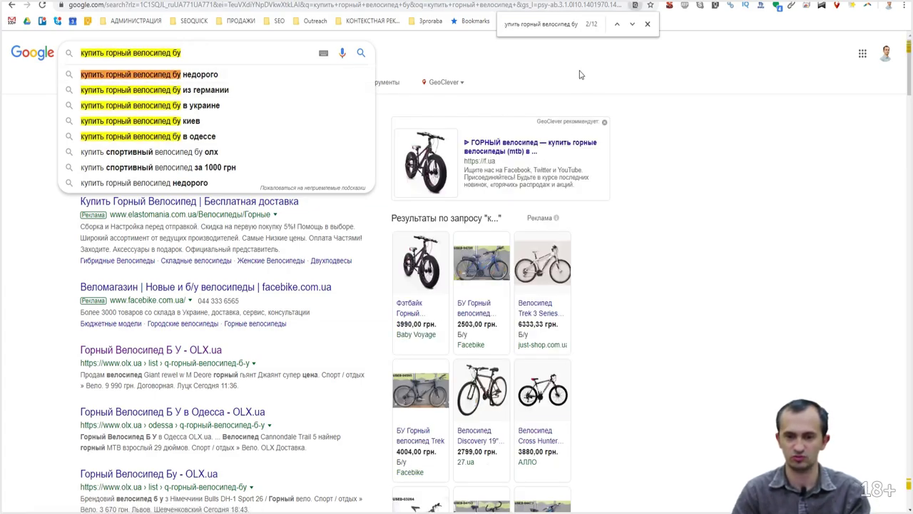
{"action": "left_click", "coordinate": [645, 84]}
{"action": "scroll", "coordinate": [606, 97], "scroll_direction": "down", "scroll_amount": 2}
{"action": "scroll", "coordinate": [606, 97], "scroll_direction": "up", "scroll_amount": 2}
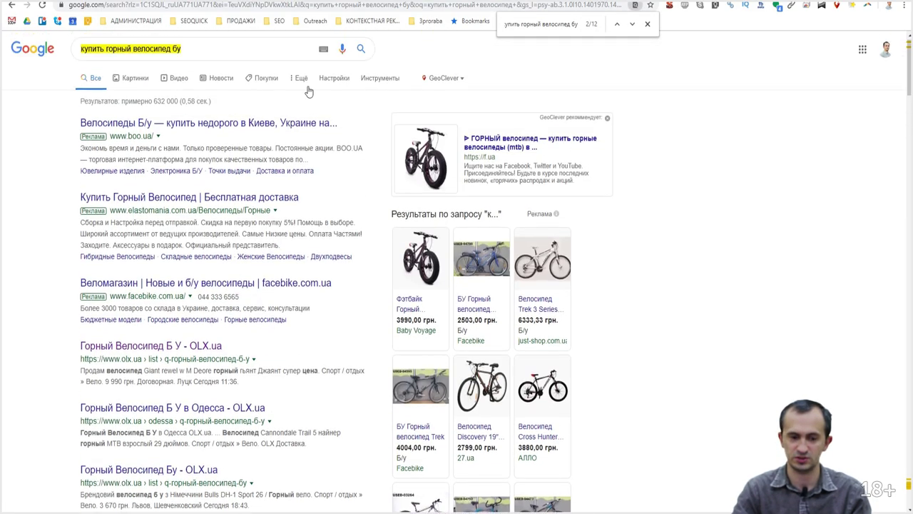
Look for the shorter phrase "горный велосипед бу" within the results page and close the page search
{"action": "left_click", "coordinate": [165, 53]}
{"action": "left_click_drag", "start_coordinate": [106, 53], "coordinate": [221, 55]}
{"action": "key", "text": "ctrl+c"}
{"action": "triple_click", "coordinate": [547, 25]}
{"action": "key", "text": "ctrl+v"}
{"action": "scroll", "coordinate": [571, 249], "scroll_direction": "down", "scroll_amount": 6}
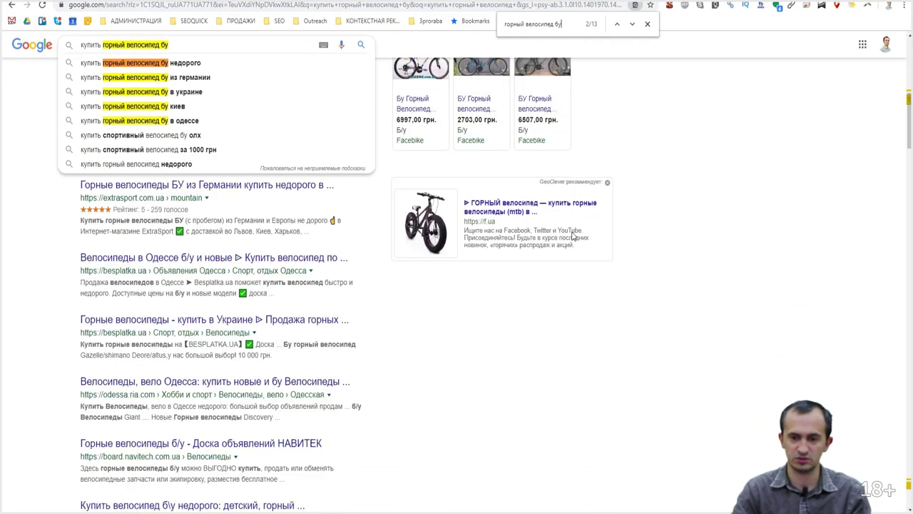
{"action": "key", "text": "Escape"}
{"action": "scroll", "coordinate": [564, 317], "scroll_direction": "up", "scroll_amount": 6}
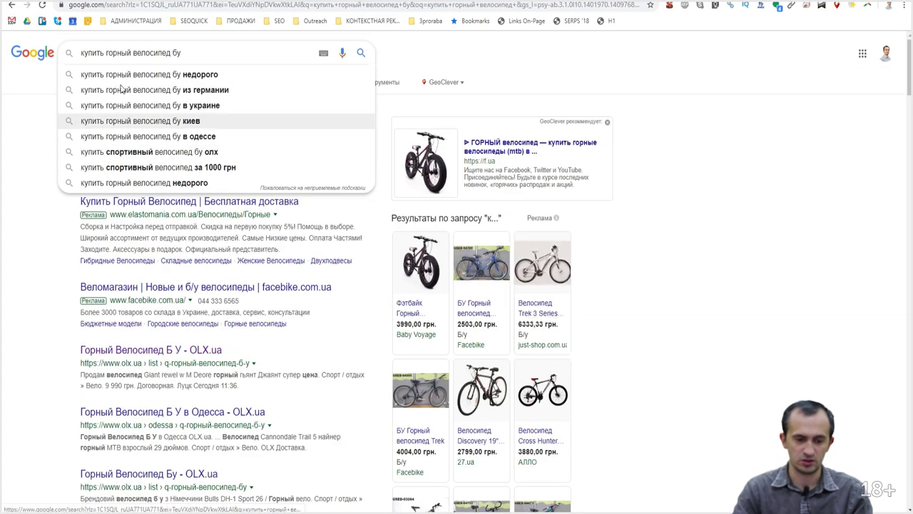
Examine the organic results' titles and snippets for wording of the query, highlighting "Горные велосипеды" and "горные велосипеды" as examples
{"action": "left_click", "coordinate": [105, 53]}
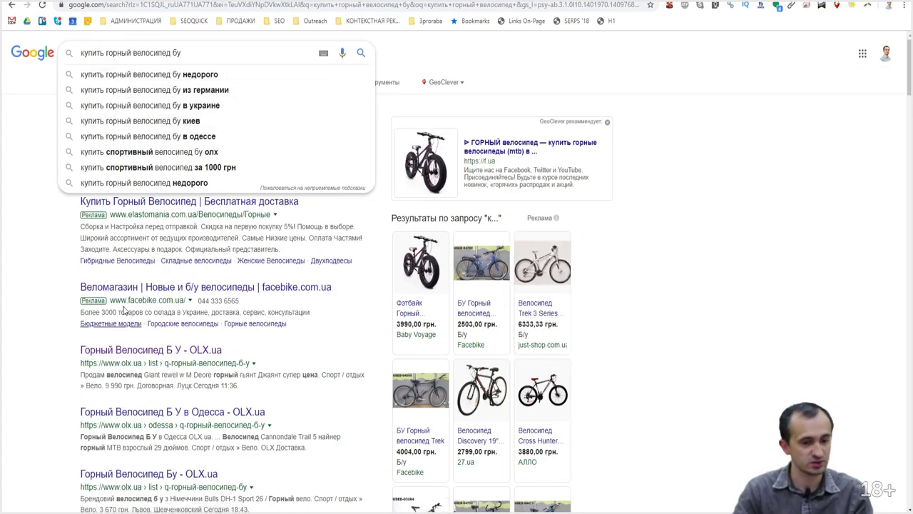
{"action": "scroll", "coordinate": [155, 352], "scroll_direction": "down", "scroll_amount": 2}
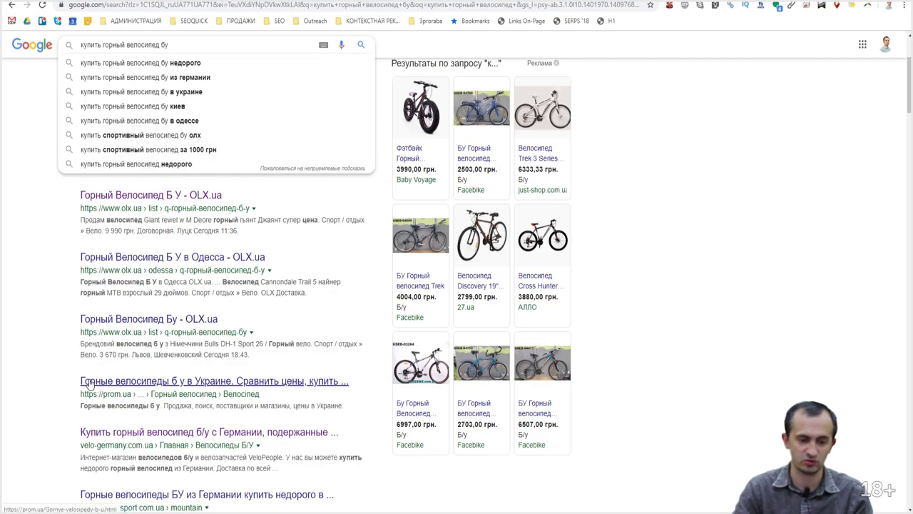
{"action": "scroll", "coordinate": [162, 426], "scroll_direction": "down", "scroll_amount": 2}
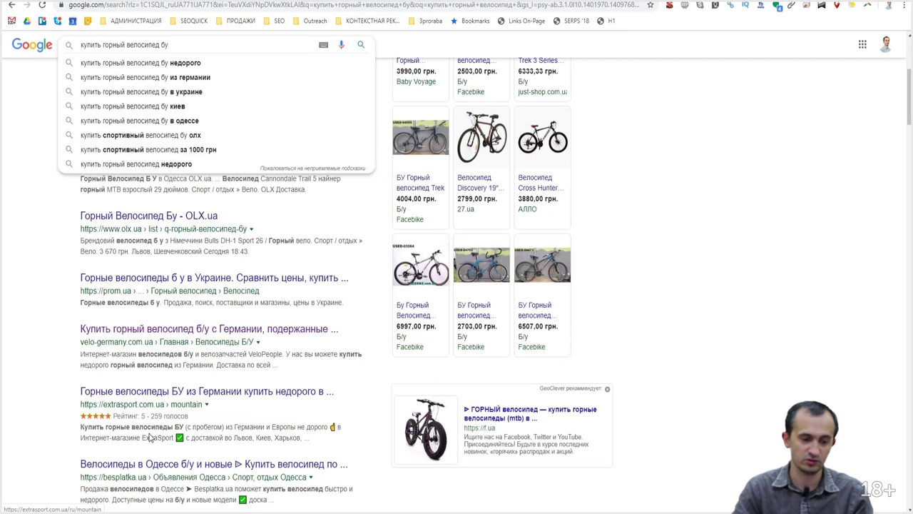
{"action": "left_click_drag", "start_coordinate": [80, 391], "coordinate": [173, 395]}
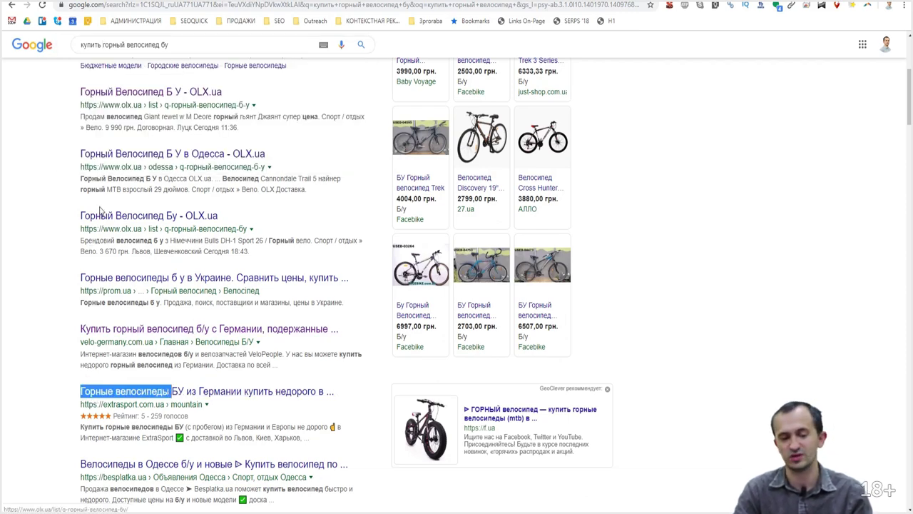
{"action": "scroll", "coordinate": [78, 218], "scroll_direction": "up", "scroll_amount": 2}
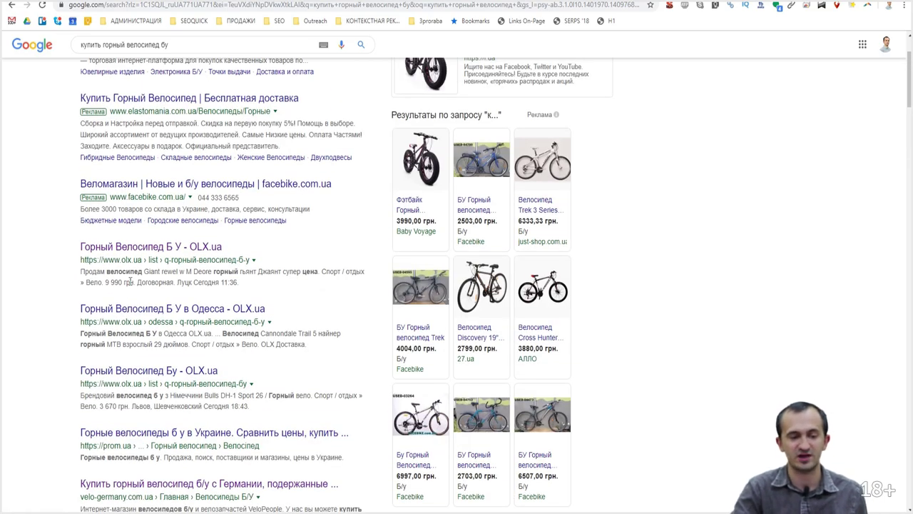
{"action": "scroll", "coordinate": [129, 281], "scroll_direction": "down", "scroll_amount": 3}
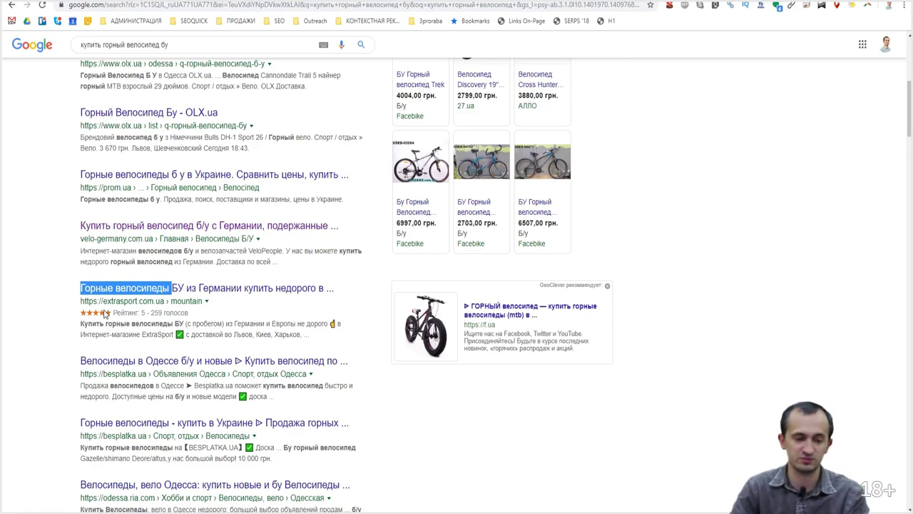
{"action": "scroll", "coordinate": [107, 314], "scroll_direction": "down", "scroll_amount": 3}
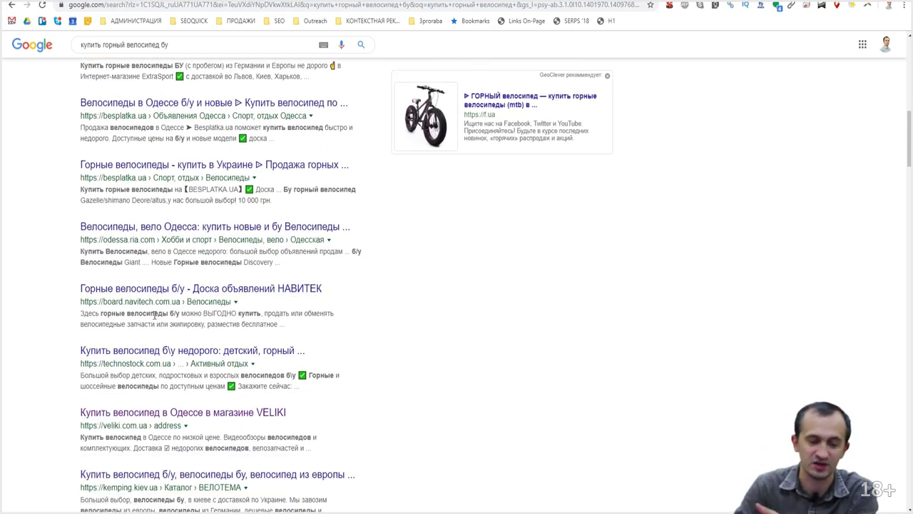
{"action": "scroll", "coordinate": [178, 360], "scroll_direction": "down", "scroll_amount": 1}
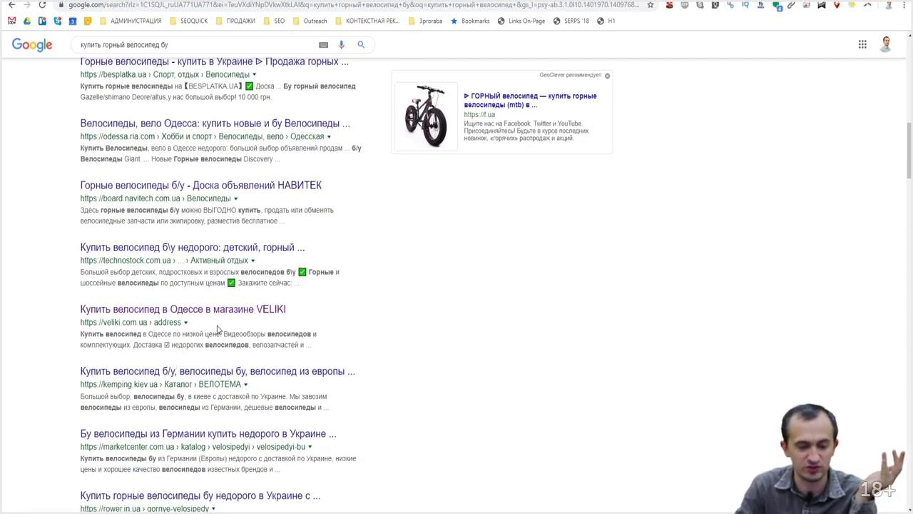
{"action": "left_click", "coordinate": [273, 333]}
{"action": "left_click_drag", "start_coordinate": [272, 333], "coordinate": [304, 334]}
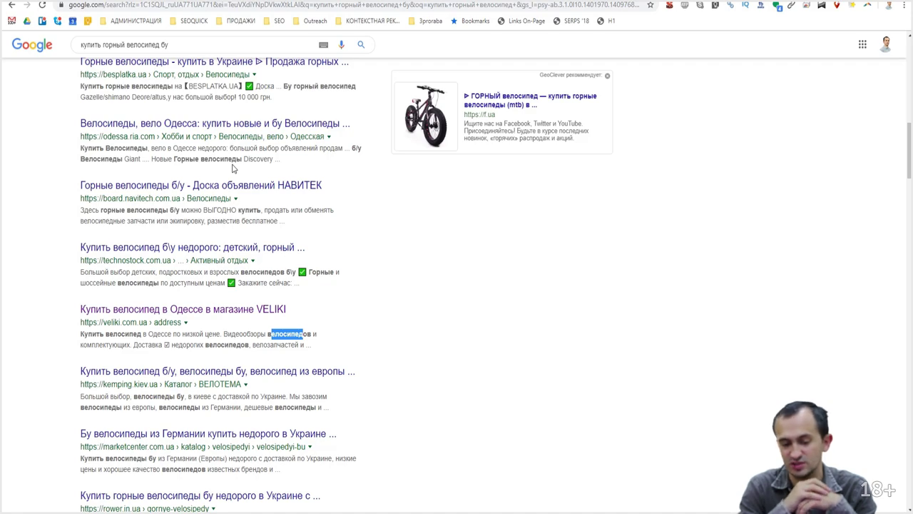
{"action": "scroll", "coordinate": [243, 191], "scroll_direction": "down", "scroll_amount": 3}
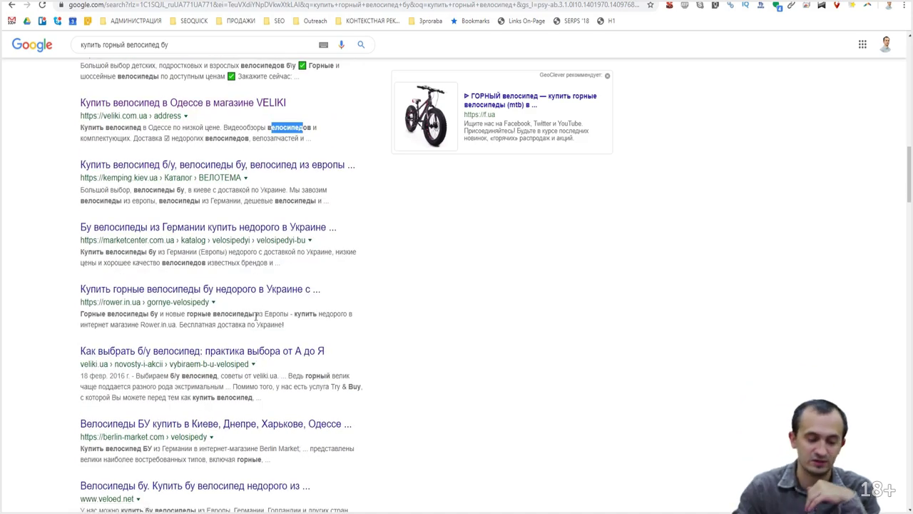
{"action": "left_click_drag", "start_coordinate": [255, 315], "coordinate": [189, 309]}
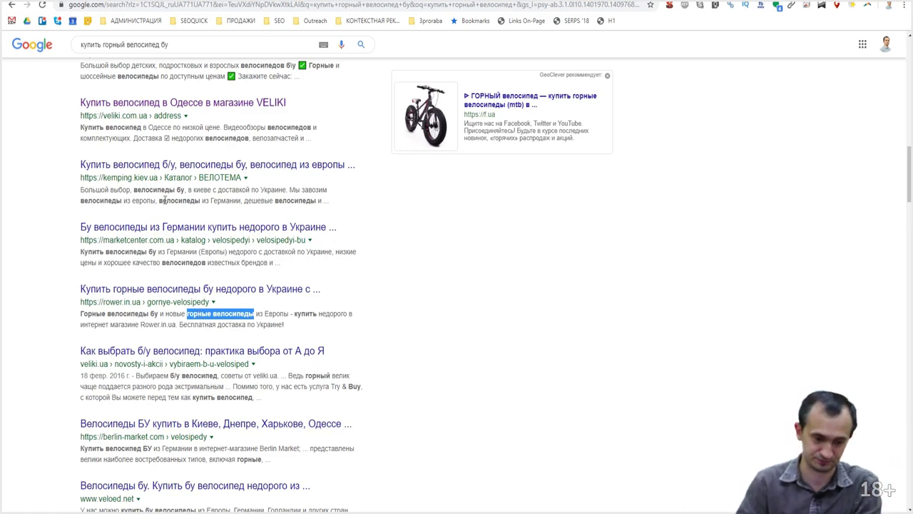
Open the veliki.com.ua result for buying a bicycle in Odessa and examine its introductory text and product listing
{"action": "scroll", "coordinate": [189, 265], "scroll_direction": "up", "scroll_amount": 2}
{"action": "left_click", "coordinate": [161, 207]}
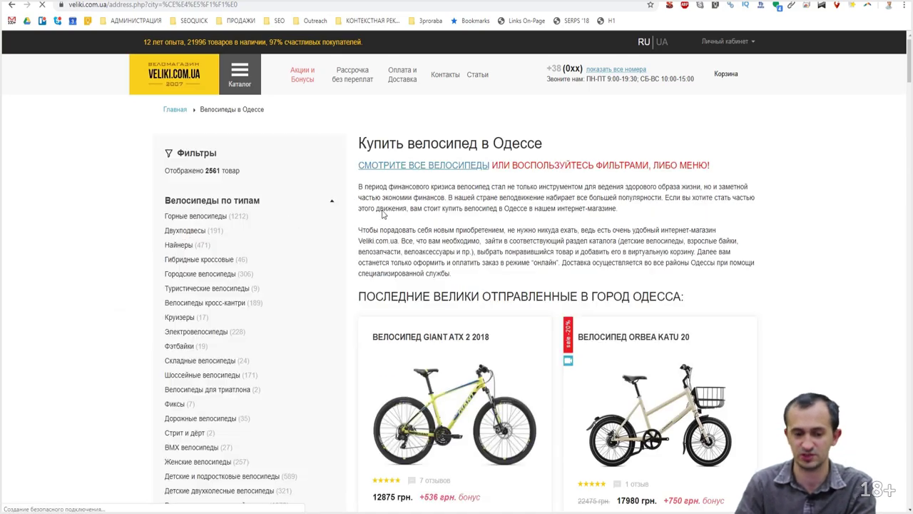
{"action": "left_click_drag", "start_coordinate": [358, 184], "coordinate": [508, 281]}
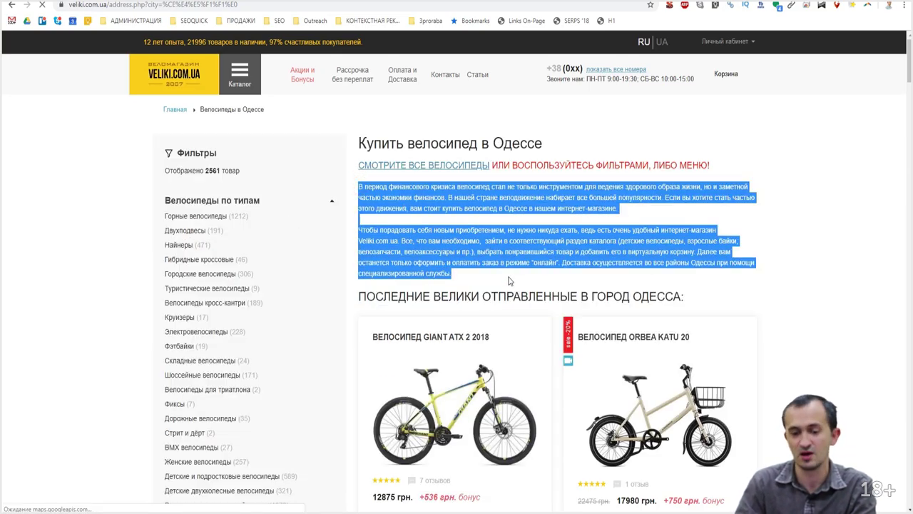
{"action": "scroll", "coordinate": [511, 279], "scroll_direction": "down", "scroll_amount": 20}
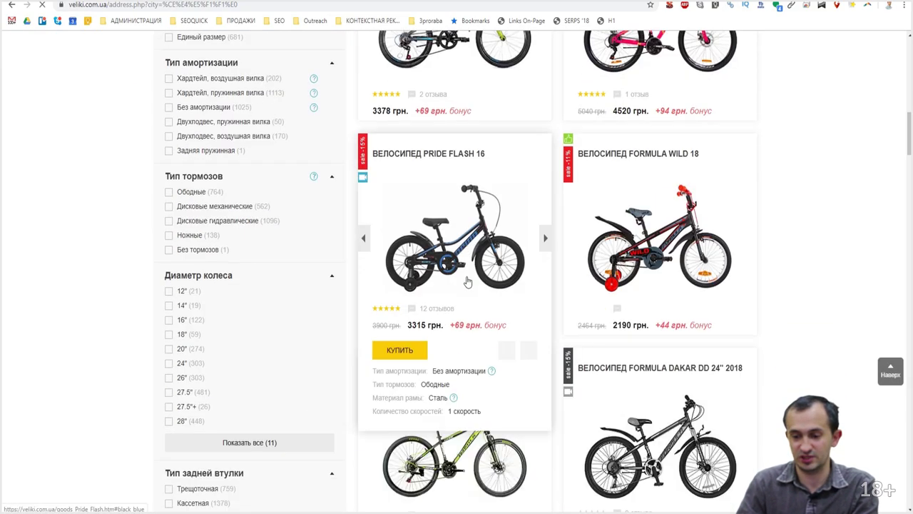
{"action": "left_click_drag", "start_coordinate": [906, 271], "coordinate": [896, 344]}
{"action": "left_click", "coordinate": [891, 370]}
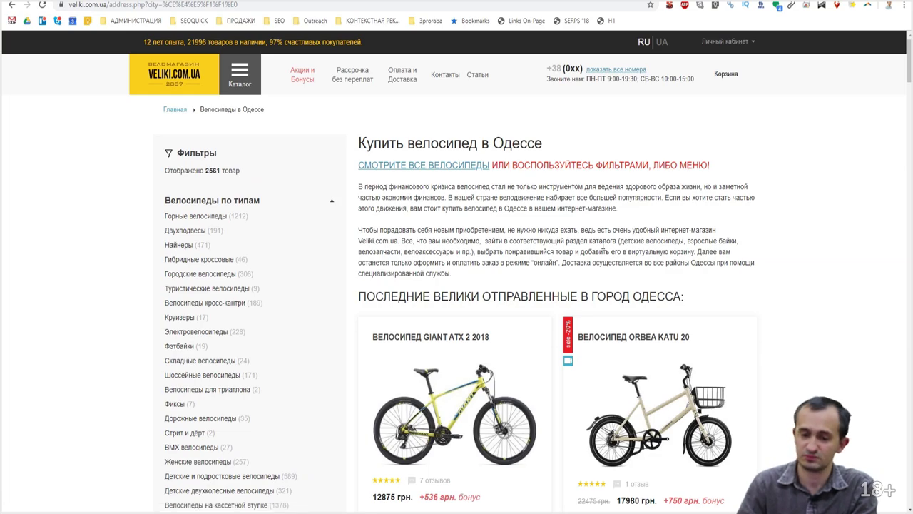
{"action": "left_click_drag", "start_coordinate": [626, 208], "coordinate": [402, 182]}
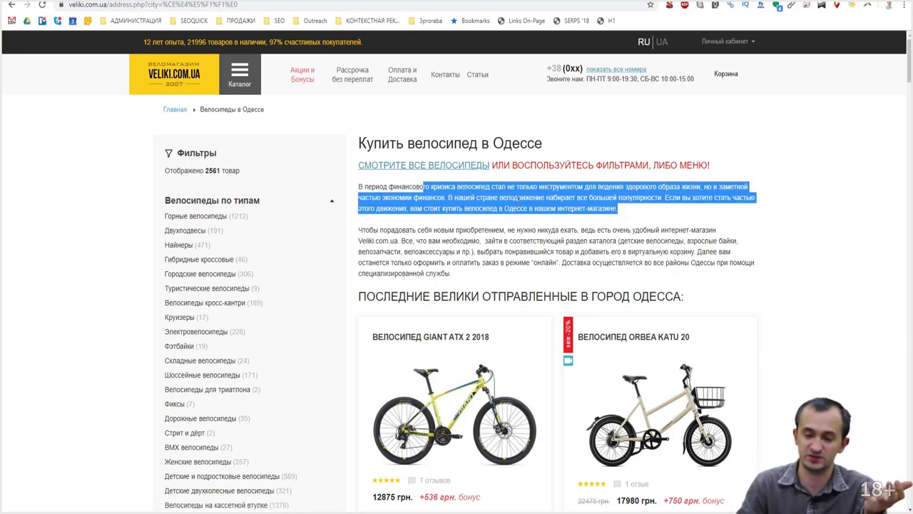
Search the veliki.com.ua page for occurrences of "велосипед"
{"action": "left_click", "coordinate": [568, 233]}
{"action": "key", "text": "ctrl+f"}
{"action": "type", "text": "велос"}
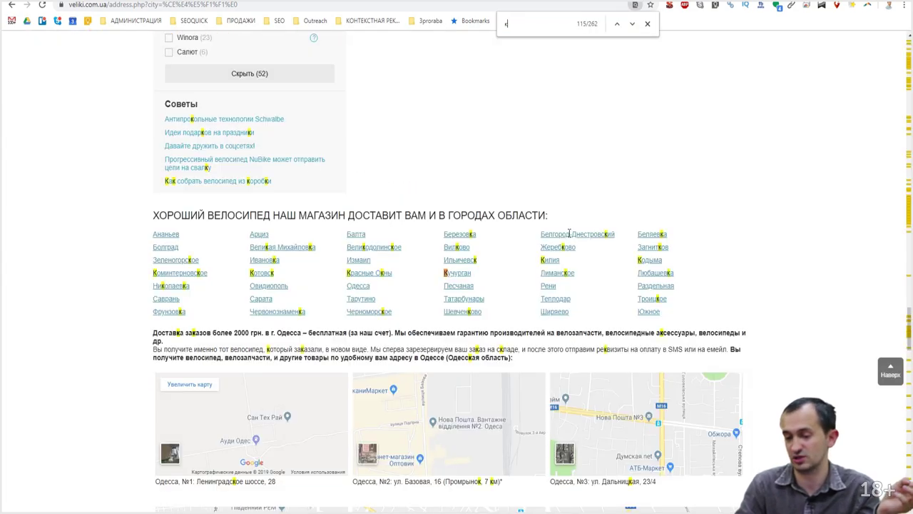
{"action": "type", "text": "ипед"}
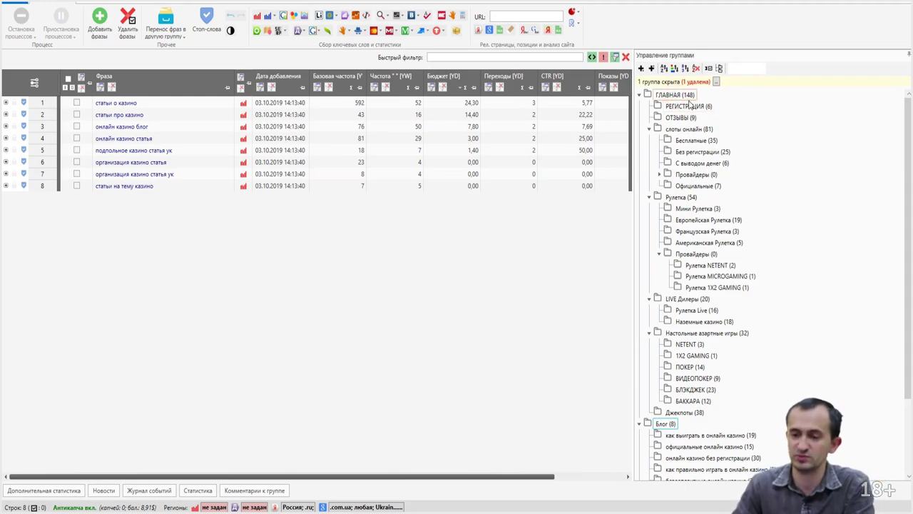
In Key Collector, review the ГЛАВНАЯ group sorted by "Частота " " [YW]", expand Провайдеры, and check the РЕГИСТРАЦИЯ and слоты онлайн groups
{"action": "left_click", "coordinate": [681, 97]}
{"action": "left_click", "coordinate": [390, 75]}
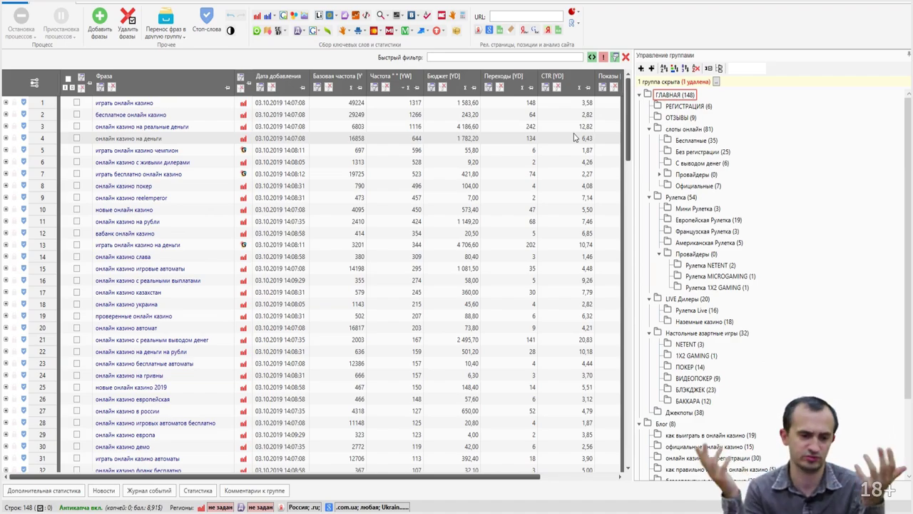
{"action": "left_click", "coordinate": [659, 174]}
{"action": "left_click", "coordinate": [681, 107]}
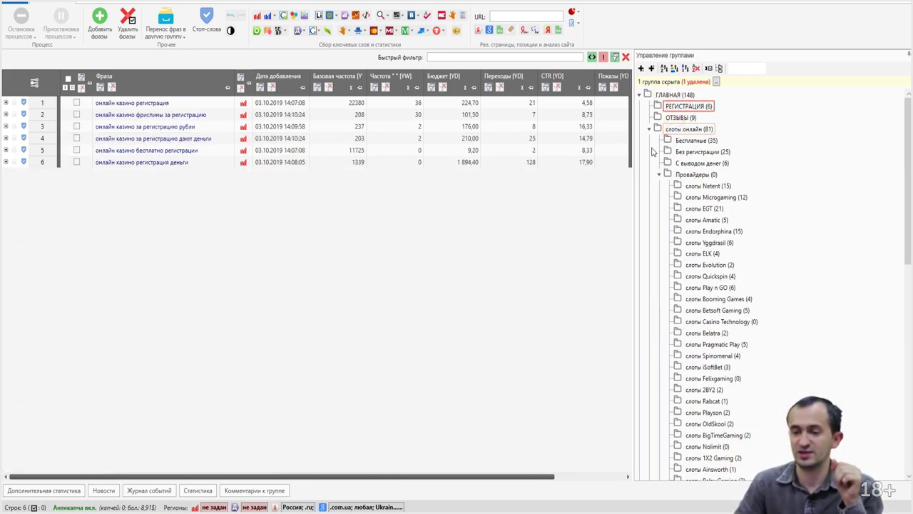
{"action": "left_click", "coordinate": [688, 129]}
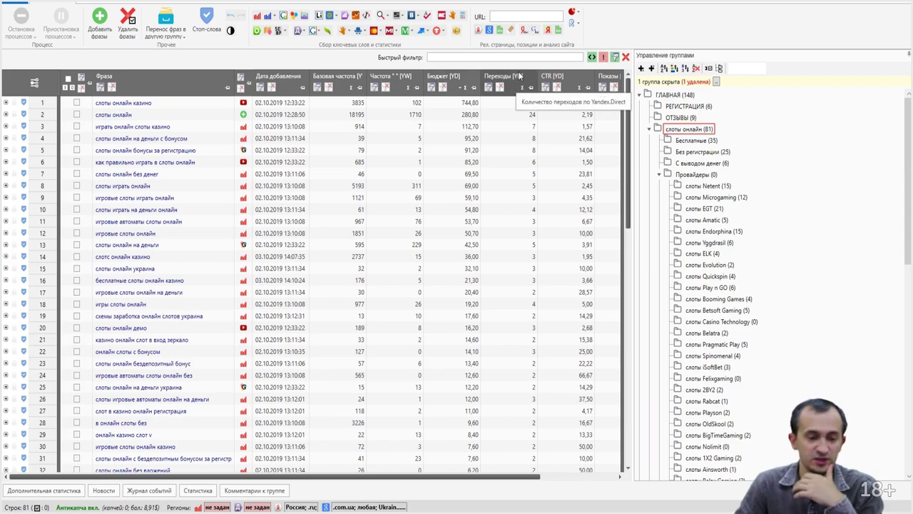
Filter the слоты онлайн phrases by "беспл", mark "бесплатные слоты онлайн казино", and clear the filter
{"action": "left_click", "coordinate": [491, 57]}
{"action": "type", "text": "беспл"}
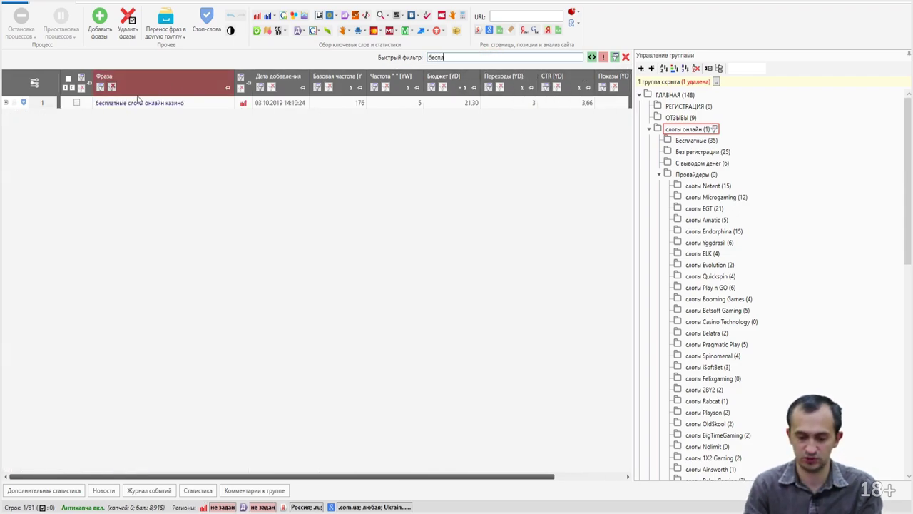
{"action": "left_click", "coordinate": [76, 102]}
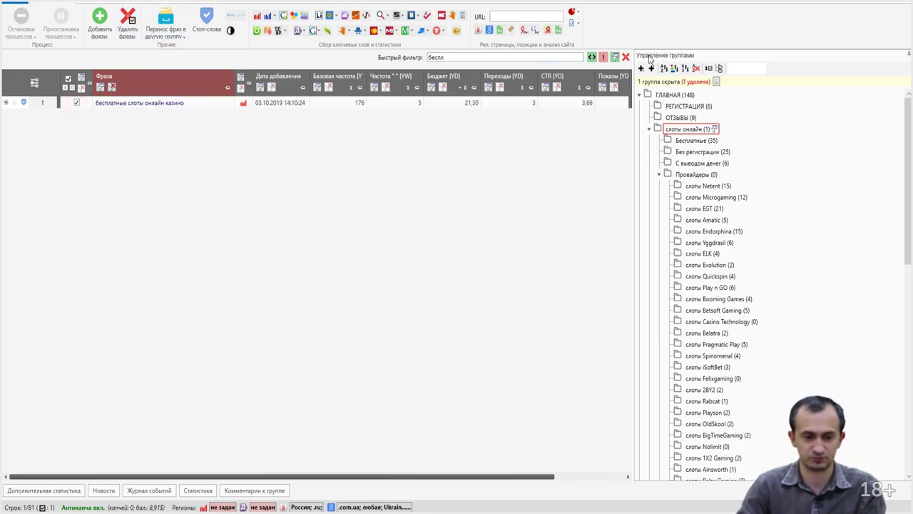
{"action": "left_click", "coordinate": [626, 57]}
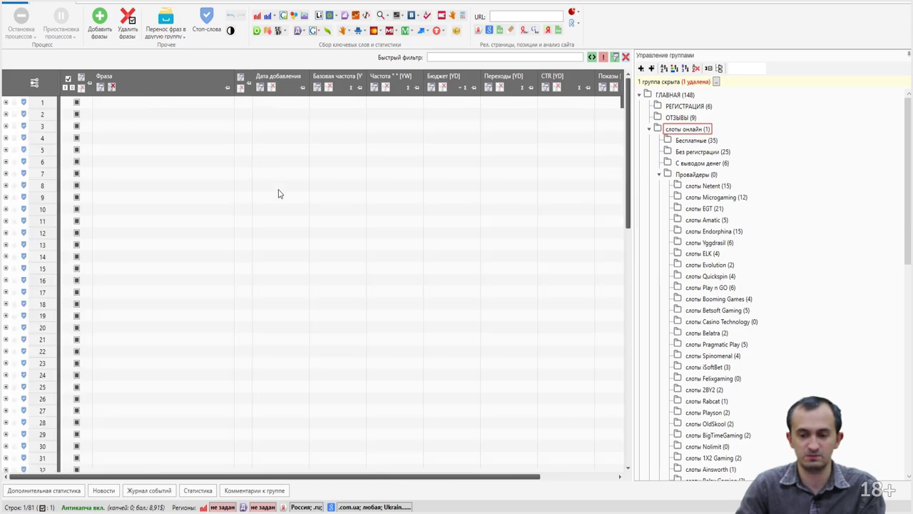
Transfer the marked phrase "бесплатные слоты онлайн казино" from слоты онлайн to its Бесплатные subgroup, without updating existing data
{"action": "left_click", "coordinate": [168, 30]}
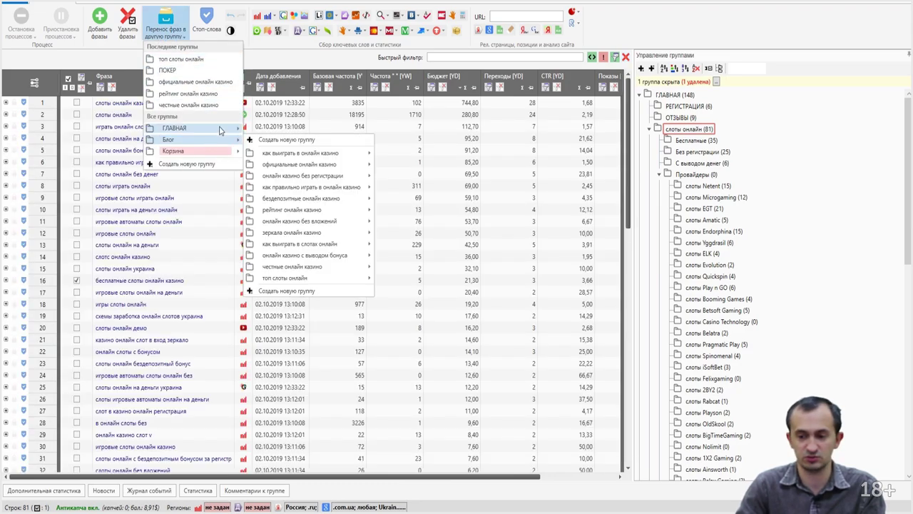
{"action": "mouse_move", "coordinate": [218, 128]}
{"action": "mouse_move", "coordinate": [291, 133]}
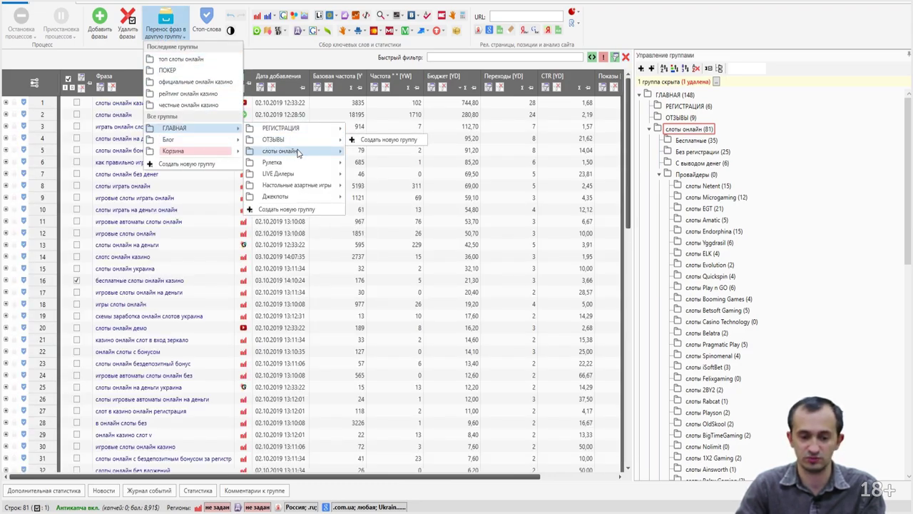
{"action": "mouse_move", "coordinate": [289, 151]}
{"action": "left_click", "coordinate": [371, 149]}
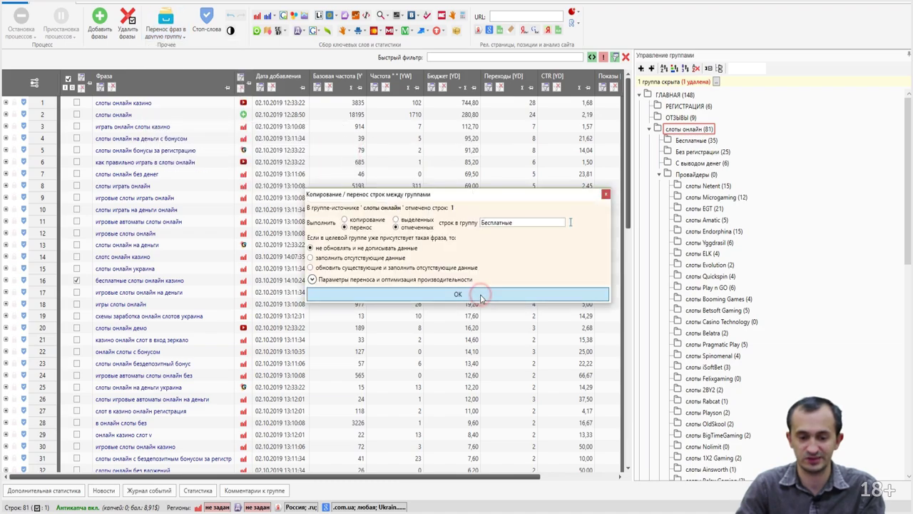
{"action": "left_click", "coordinate": [481, 295]}
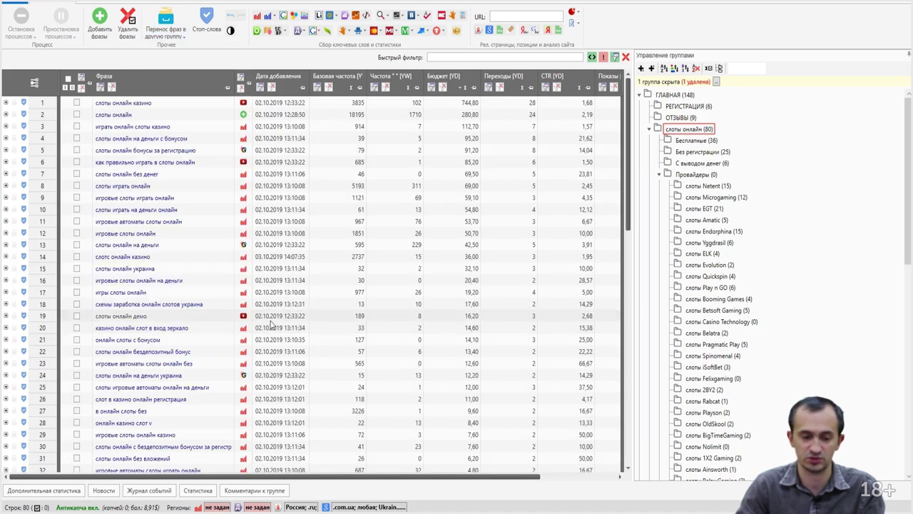
{"action": "scroll", "coordinate": [434, 237], "scroll_direction": "down", "scroll_amount": 1}
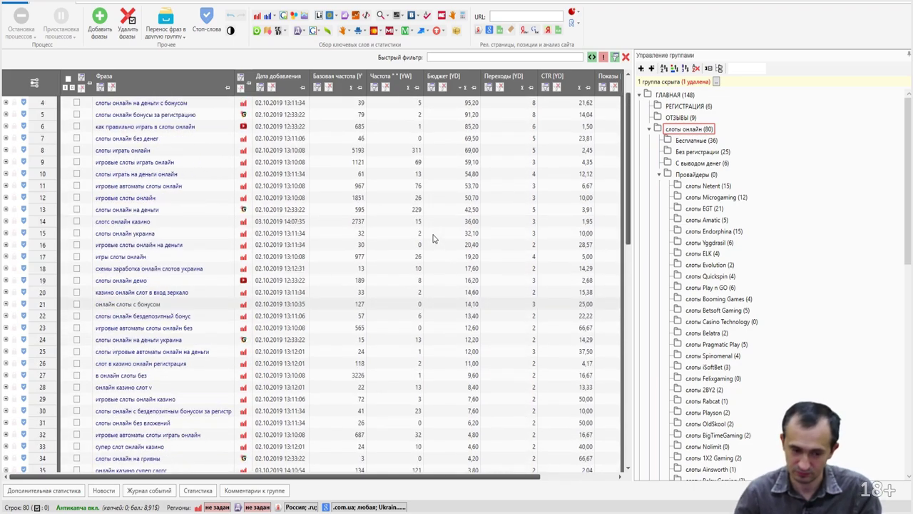
{"action": "scroll", "coordinate": [371, 200], "scroll_direction": "up", "scroll_amount": 1}
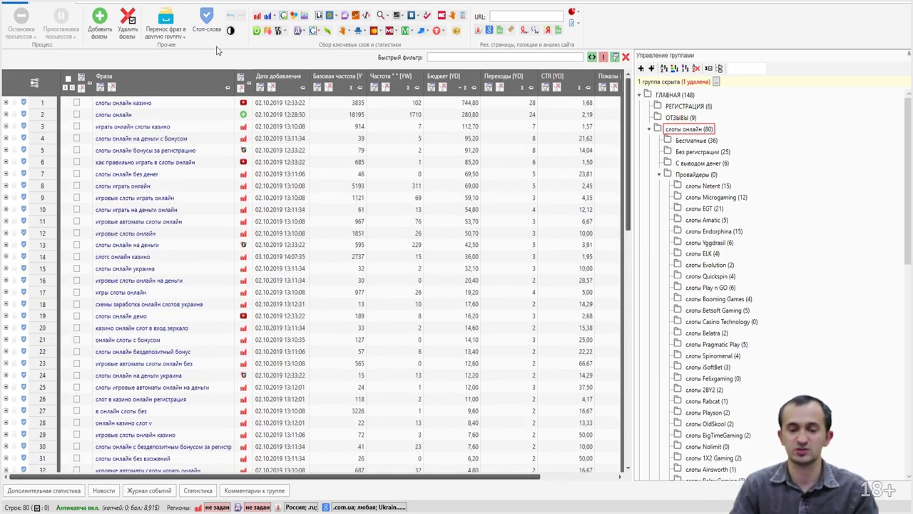
Set the Yandex.Wordstat batch collection to distribute new phrases by groups, and remove the source phrases already in it
{"action": "left_click", "coordinate": [257, 17]}
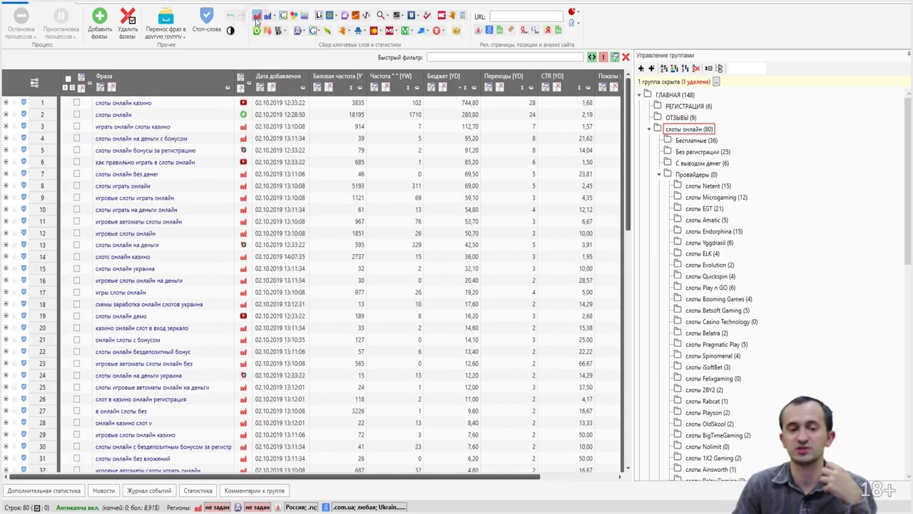
{"action": "left_click", "coordinate": [330, 268]}
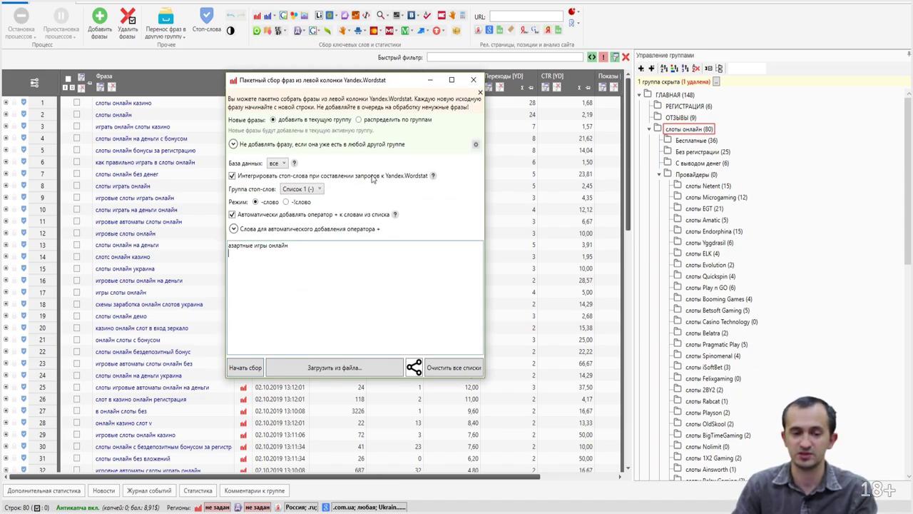
{"action": "key", "text": "ctrl+a"}
{"action": "key", "text": "BackSpace"}
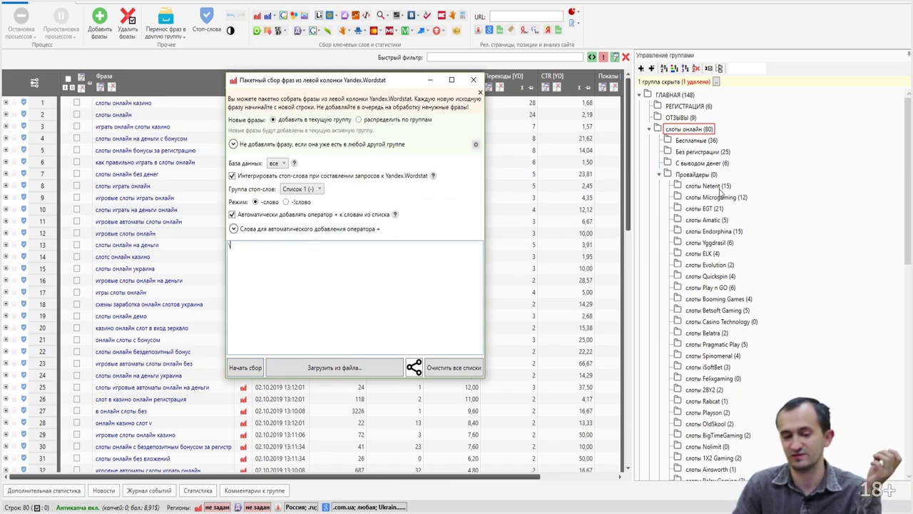
{"action": "left_click", "coordinate": [378, 120]}
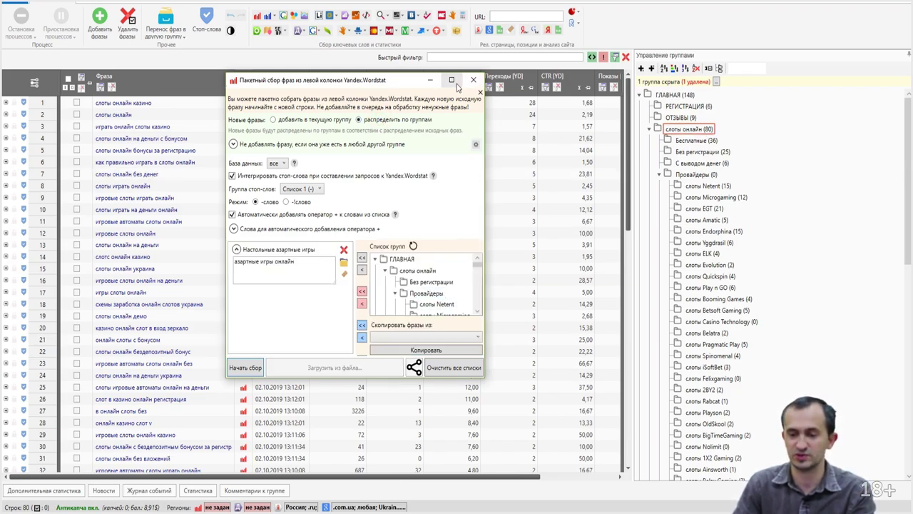
{"action": "left_click", "coordinate": [453, 81]}
{"action": "left_click", "coordinate": [767, 141]}
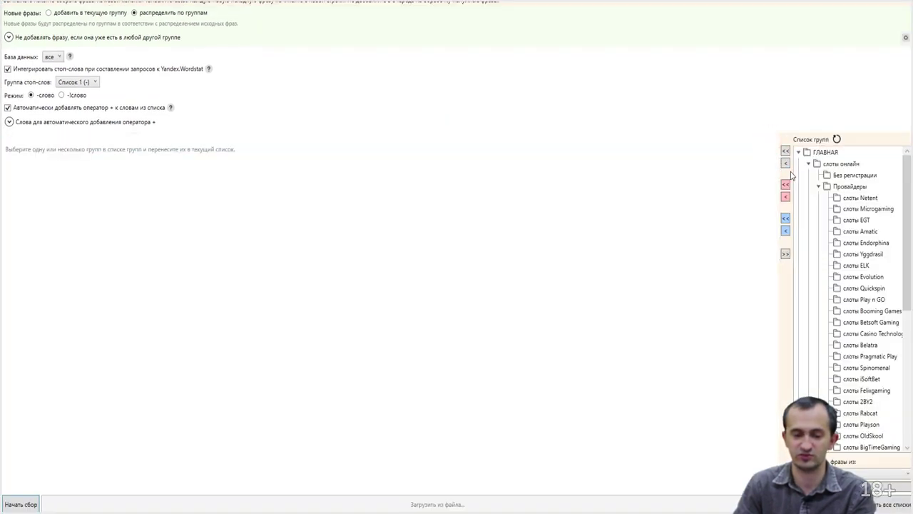
Add the provider groups from слоты EGT through слоты Quickspin to the collection, with their group names as source phrases
{"action": "left_click", "coordinate": [868, 220]}
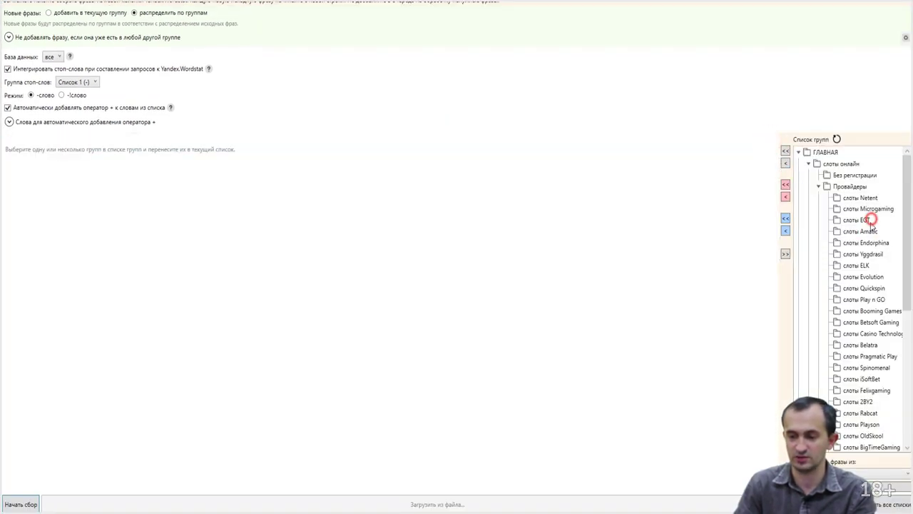
{"action": "left_click", "coordinate": [856, 287], "text": "shift"}
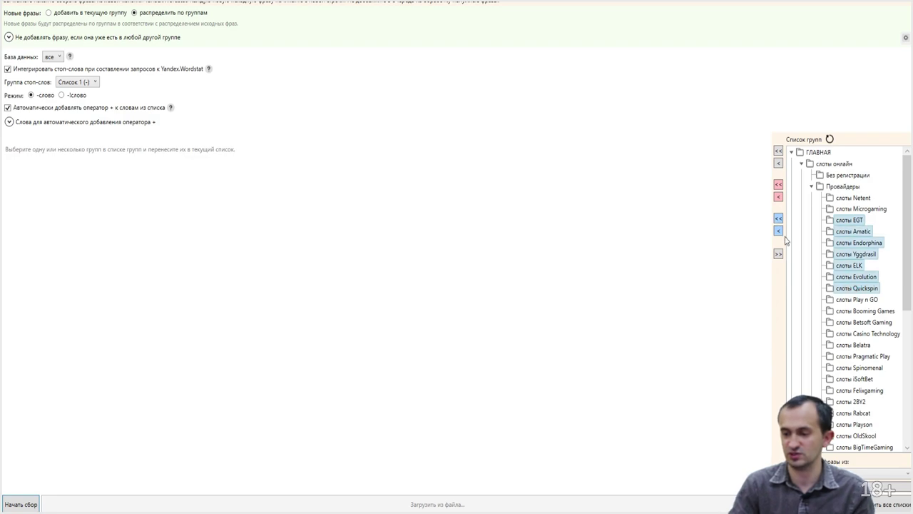
{"action": "left_click", "coordinate": [778, 197]}
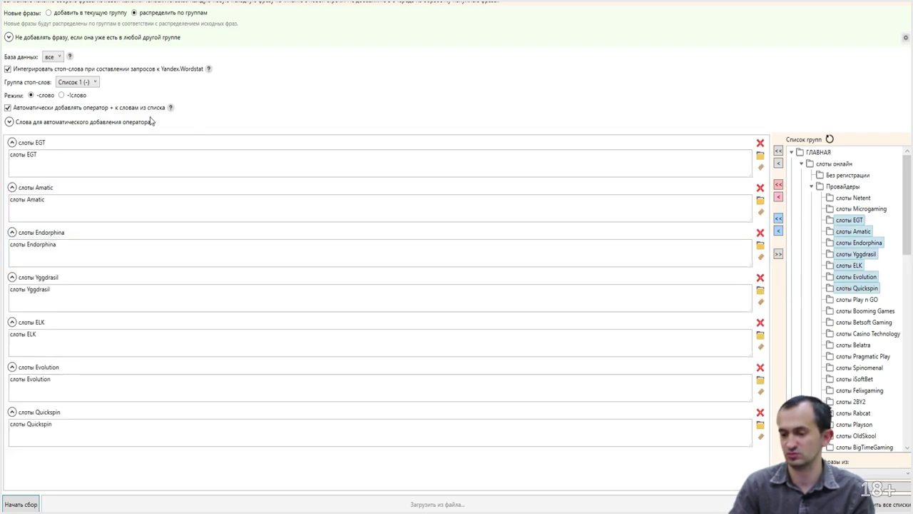
Edit the EGT and Amatic source phrases to "слоты (EGT|егт)" and "слоты (Amatic|аматик)"
{"action": "left_click", "coordinate": [57, 152]}
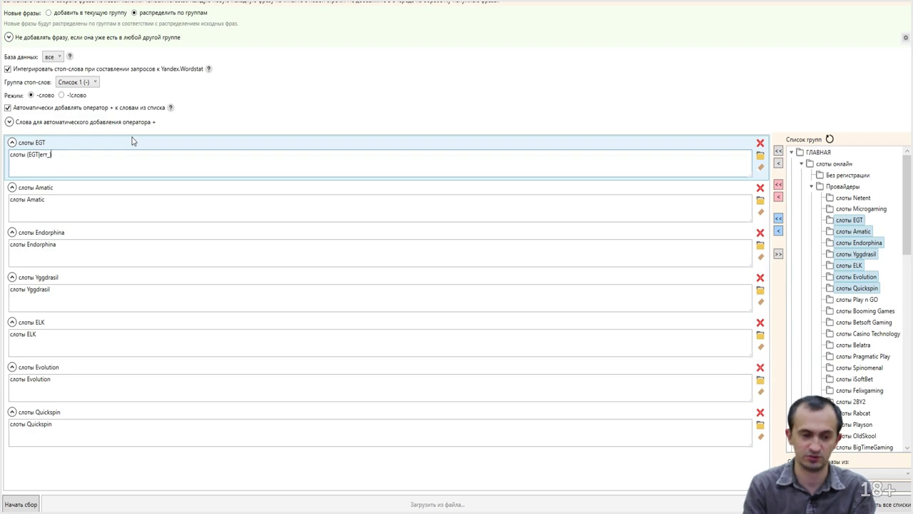
{"action": "left_click", "coordinate": [57, 207]}
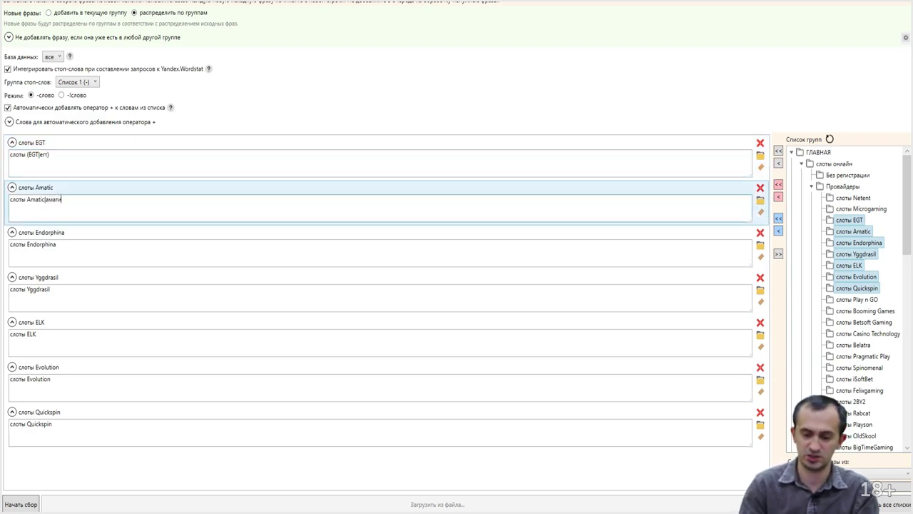
{"action": "type", "text": "("}
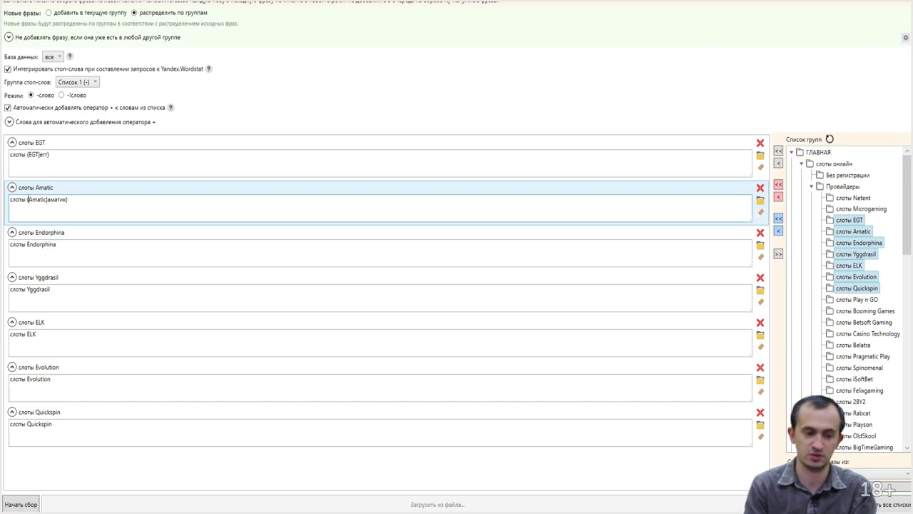
{"action": "left_click", "coordinate": [892, 2]}
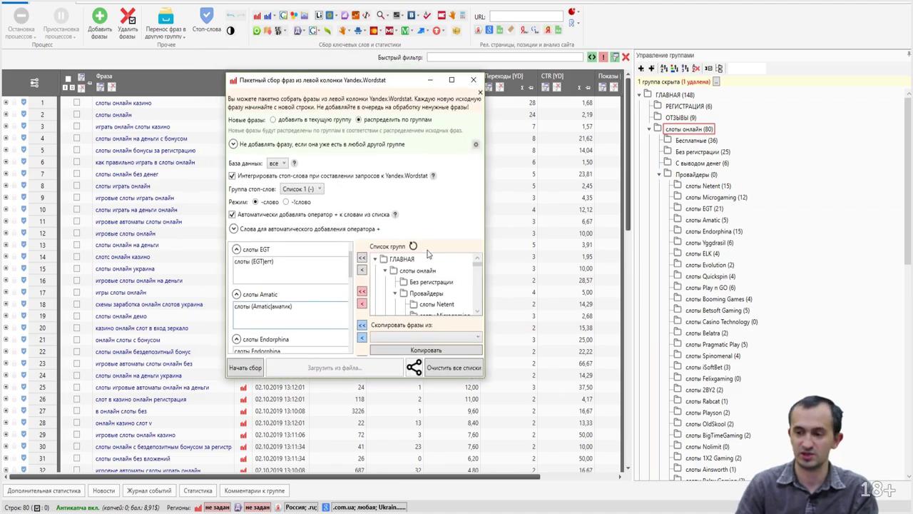
Check the stop-word group option of the Wordstat collection and examine the stop words in Список 1
{"action": "scroll", "coordinate": [321, 300], "scroll_direction": "down", "scroll_amount": 5}
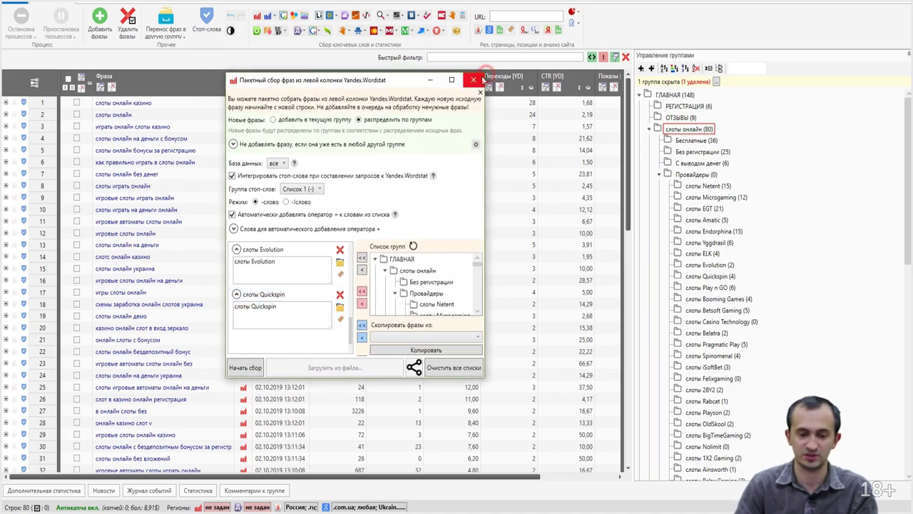
{"action": "left_click", "coordinate": [305, 189]}
{"action": "left_click", "coordinate": [300, 194]}
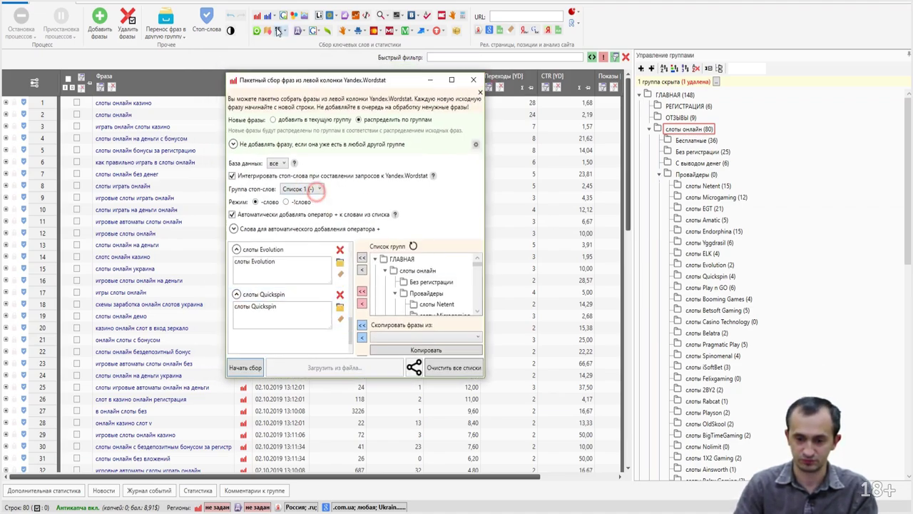
{"action": "left_click", "coordinate": [206, 21]}
{"action": "scroll", "coordinate": [520, 136], "scroll_direction": "down", "scroll_amount": 5}
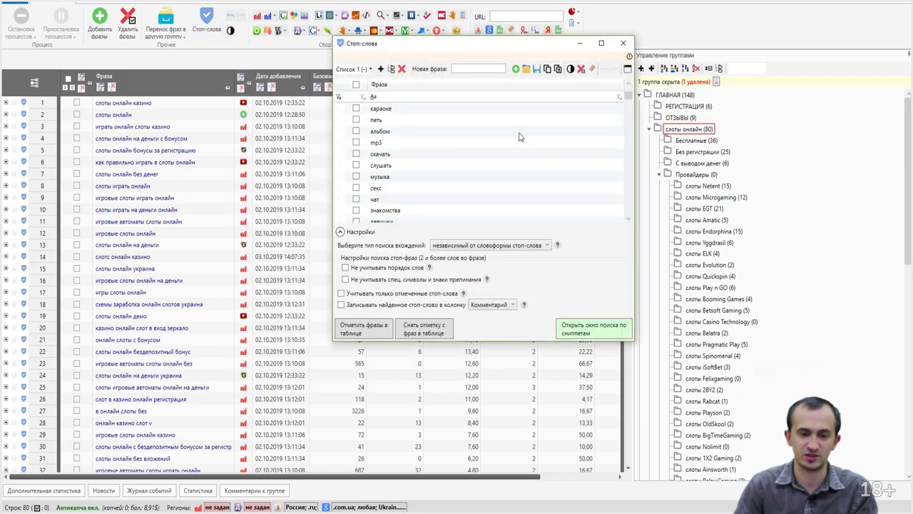
{"action": "scroll", "coordinate": [570, 162], "scroll_direction": "down", "scroll_amount": 5}
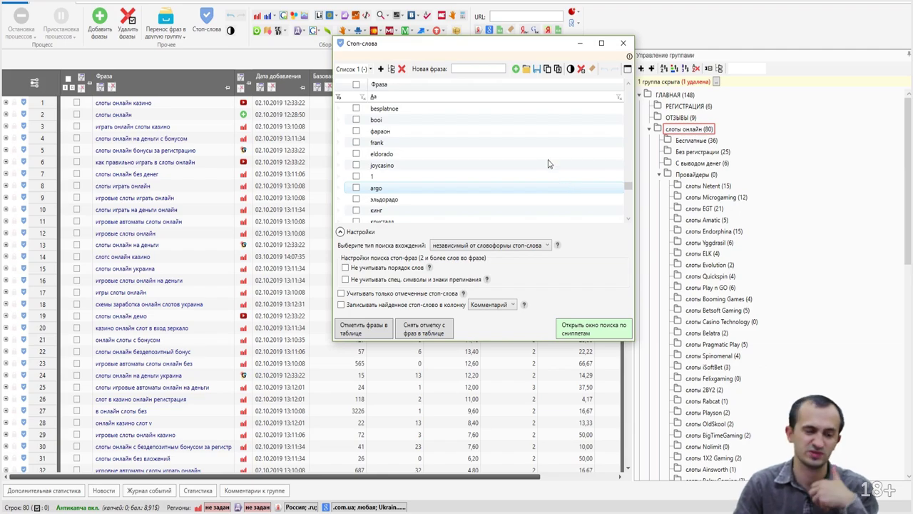
{"action": "left_click", "coordinate": [623, 43]}
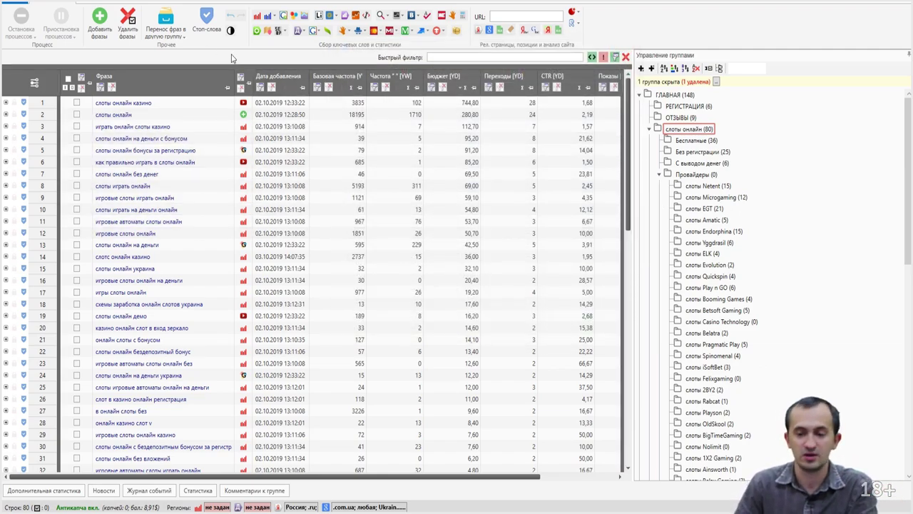
In the Wordstat batch collection, enclose the Evolution source phrase in square brackets as "[слоты Evolution]", and close the window
{"action": "left_click", "coordinate": [258, 15]}
{"action": "left_click", "coordinate": [288, 260]}
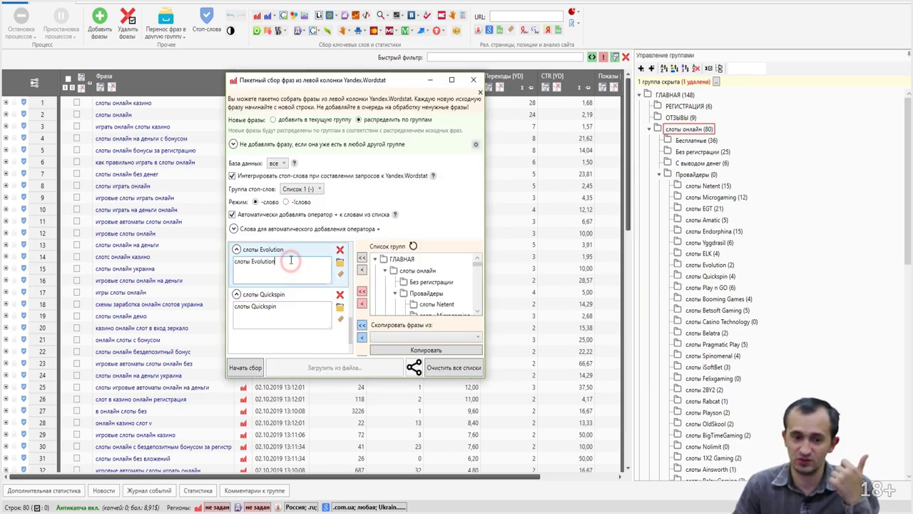
{"action": "left_click", "coordinate": [236, 262]}
{"action": "type", "text": "["}
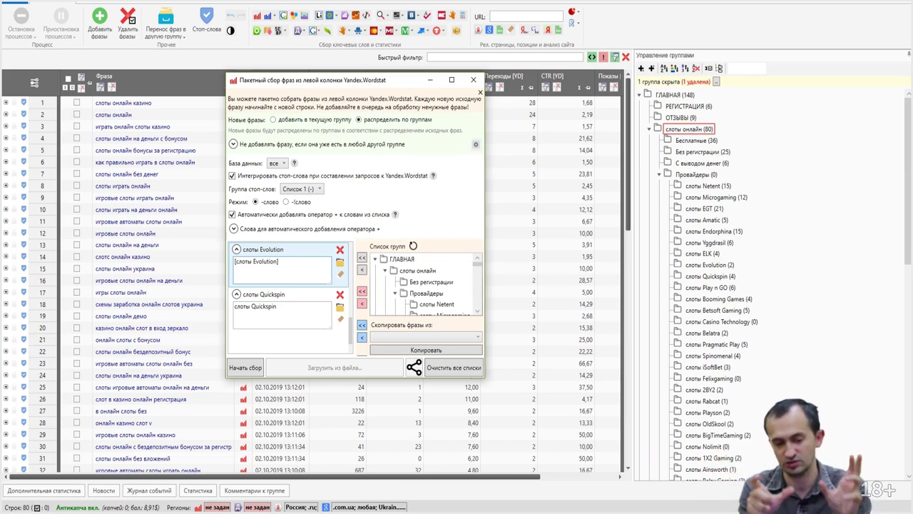
{"action": "left_click", "coordinate": [473, 79]}
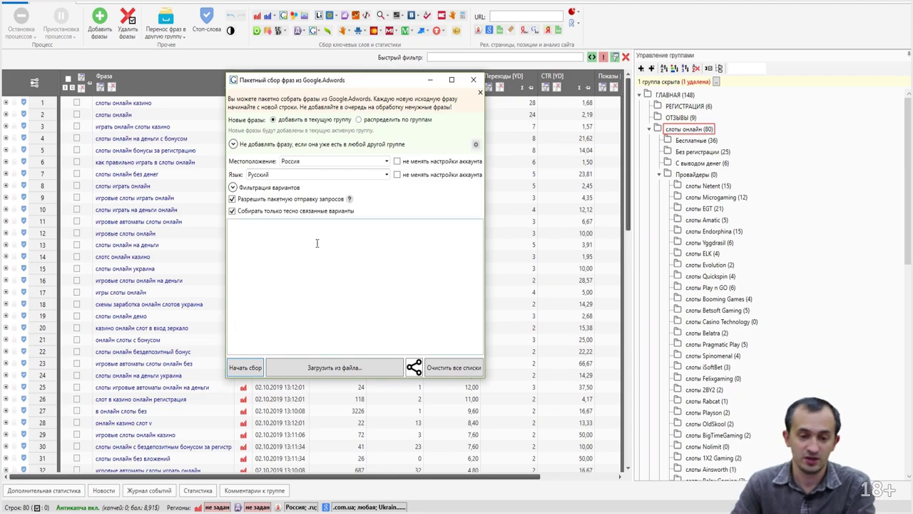
Review the location and language options of the Google.Adwords batch collection, and close it
{"action": "left_click", "coordinate": [330, 160]}
{"action": "left_click", "coordinate": [385, 161]}
{"action": "scroll", "coordinate": [335, 236], "scroll_direction": "down", "scroll_amount": 2}
{"action": "left_click", "coordinate": [331, 160]}
{"action": "left_click", "coordinate": [289, 174]}
{"action": "left_click", "coordinate": [315, 298]}
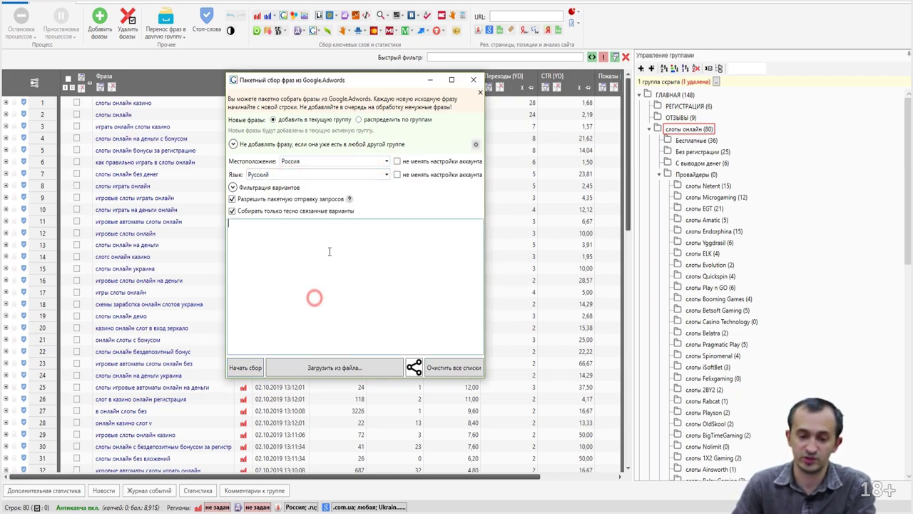
{"action": "left_click", "coordinate": [473, 80]}
Open the batch collection of search suggestions and examine its search sources and source phrases
{"action": "left_click", "coordinate": [293, 15]}
{"action": "left_click", "coordinate": [378, 275]}
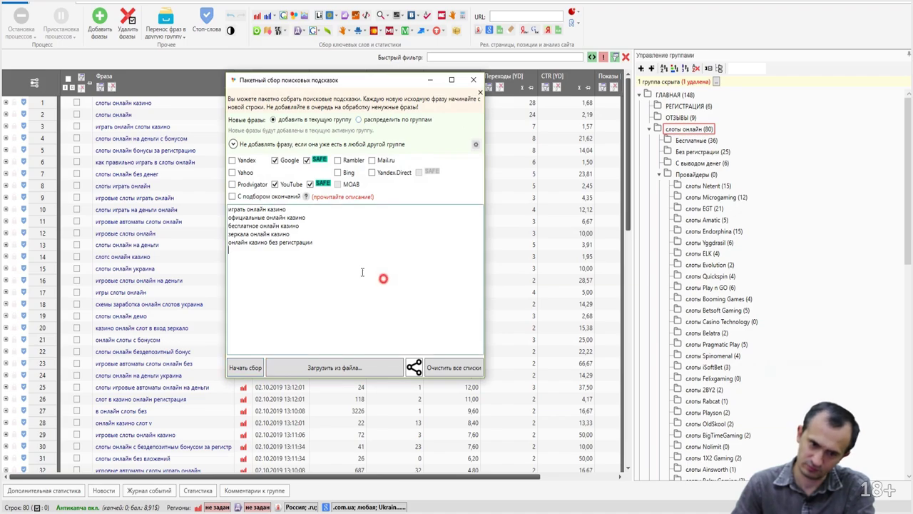
{"action": "key", "text": "ctrl+a"}
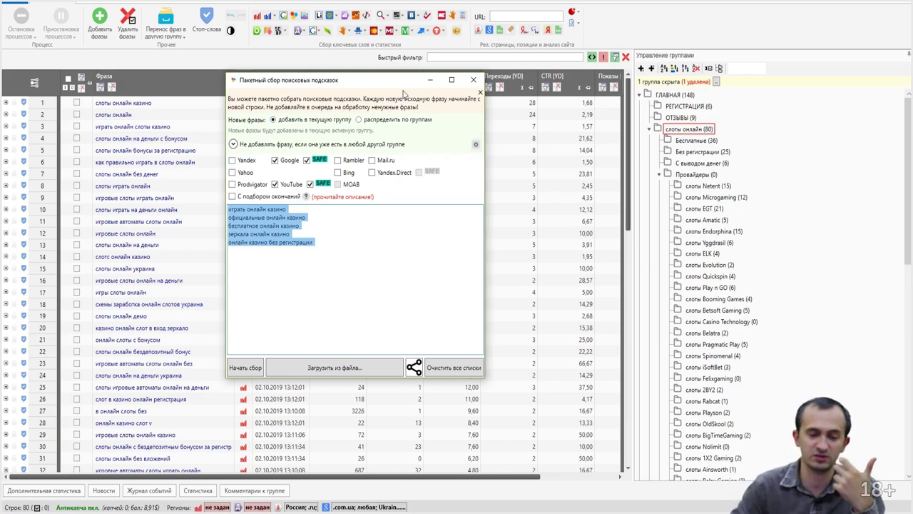
{"action": "left_click", "coordinate": [473, 80]}
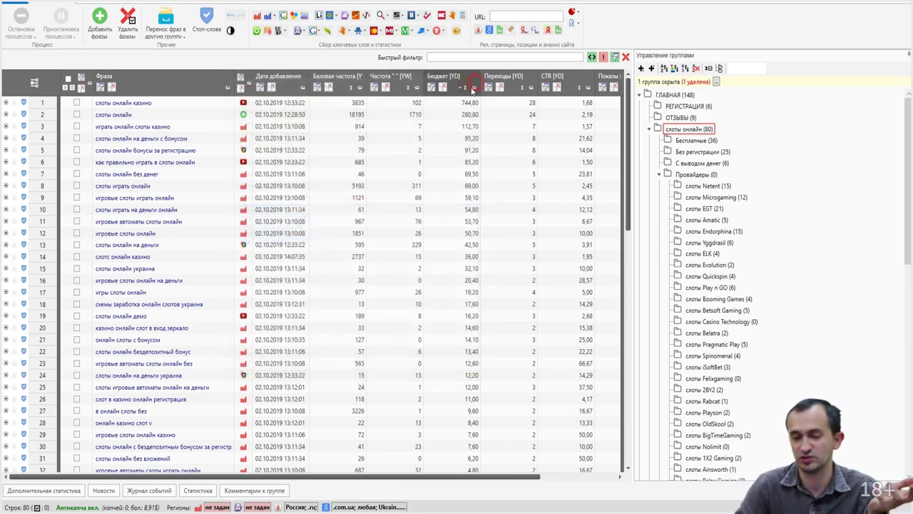
Deselect Yandex in the batch collection of similar search queries and expand its duplicate-phrase and additional settings before closing it
{"action": "left_click", "coordinate": [304, 15]}
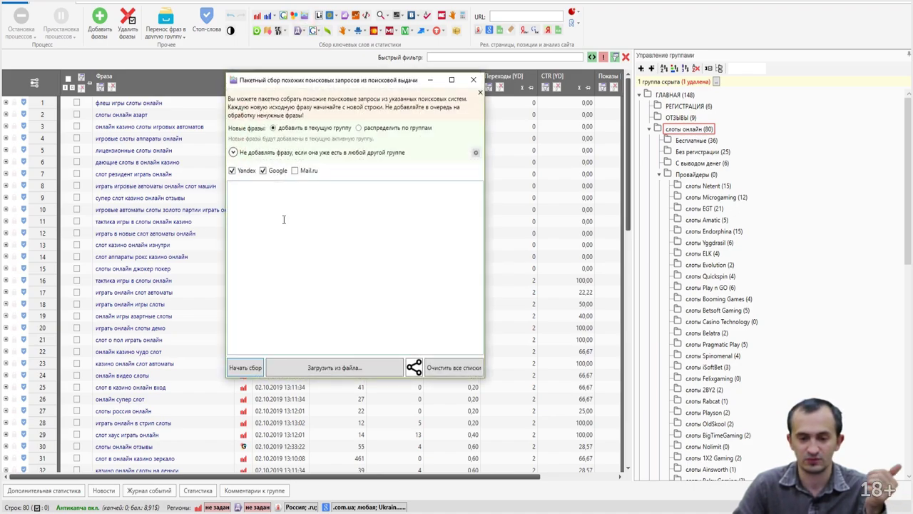
{"action": "left_click", "coordinate": [232, 172]}
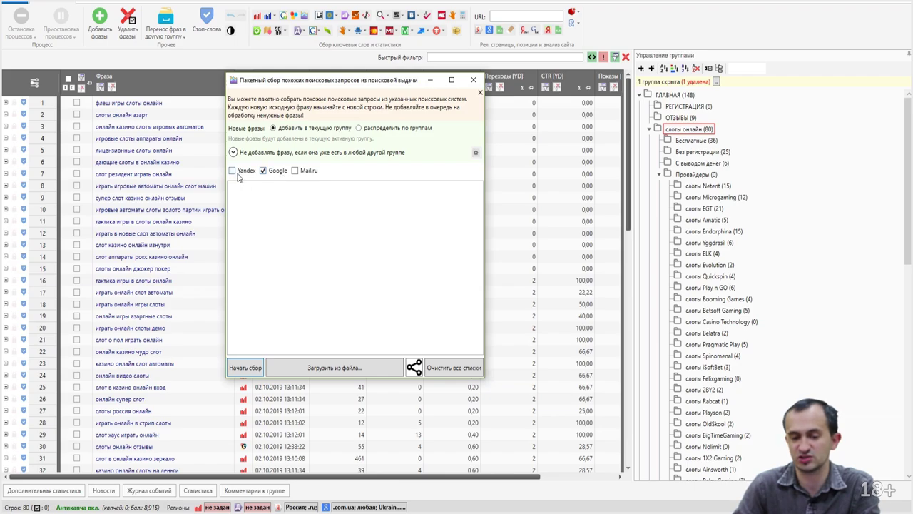
{"action": "left_click", "coordinate": [295, 153]}
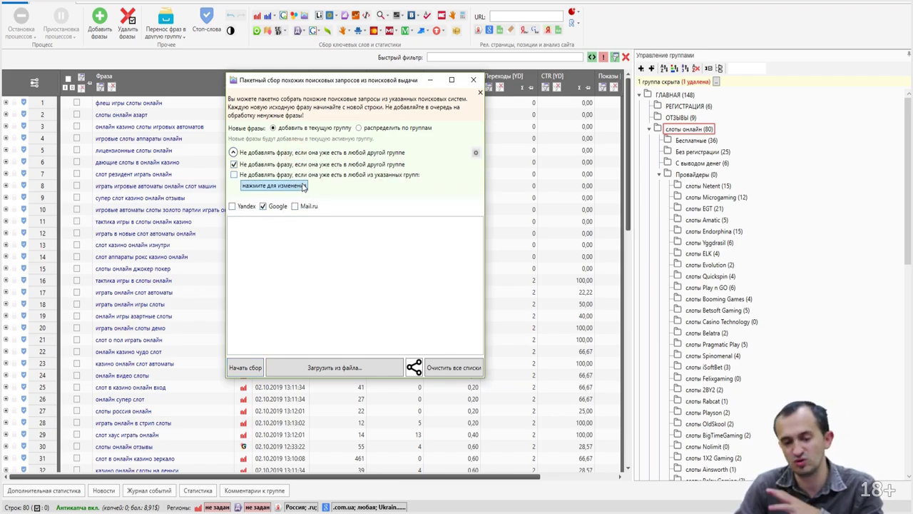
{"action": "left_click", "coordinate": [475, 152]}
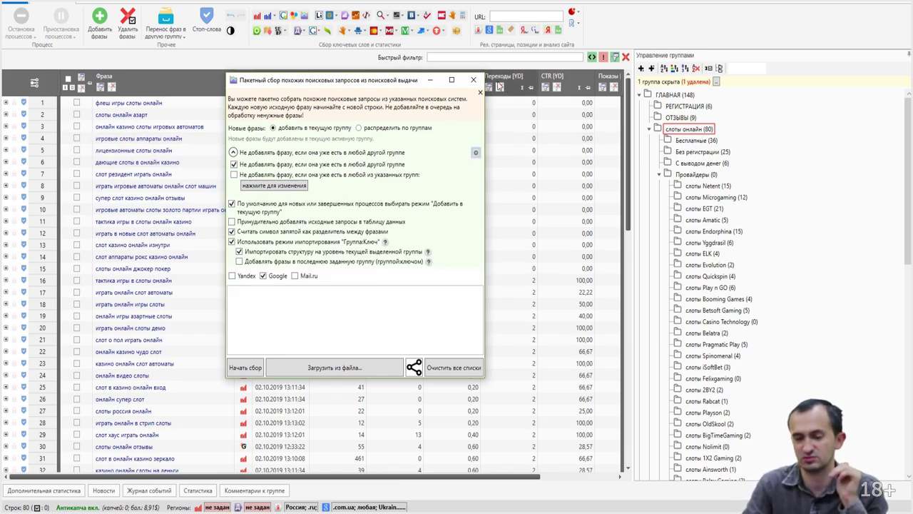
{"action": "left_click", "coordinate": [476, 80]}
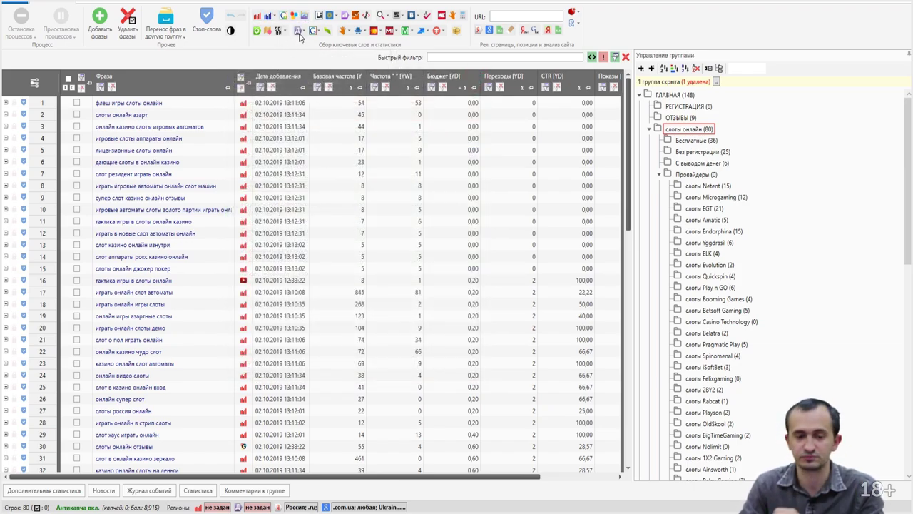
Review the Yandex.Direct statistics collection settings, including the hint for the quoted "слово" frequency option, and close them without collecting
{"action": "left_click", "coordinate": [298, 31]}
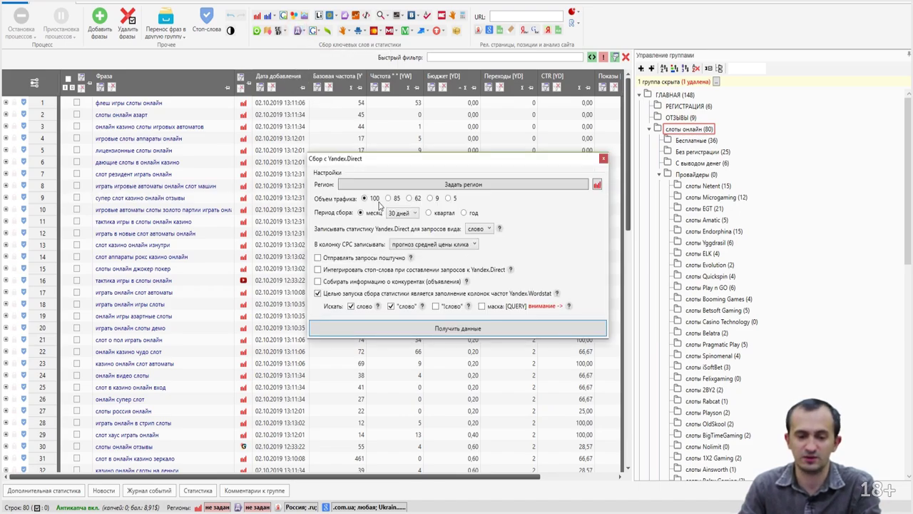
{"action": "left_click", "coordinate": [260, 15]}
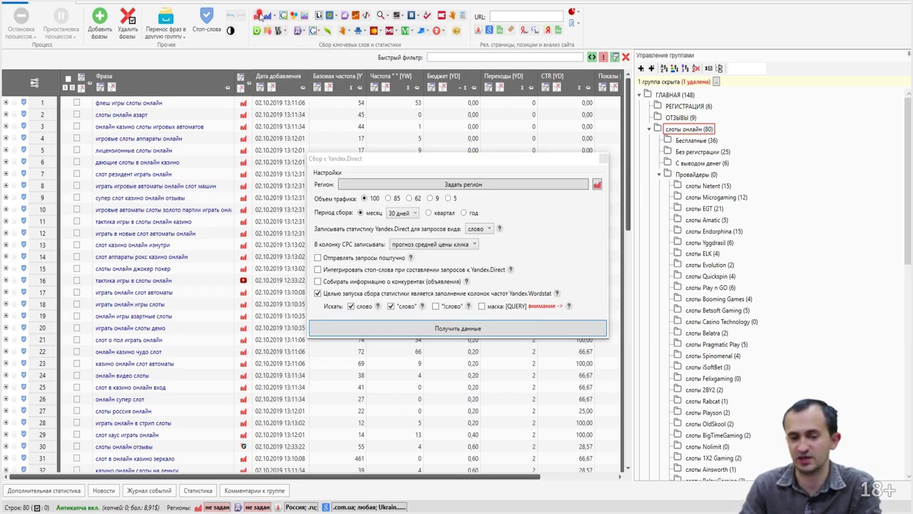
{"action": "left_click", "coordinate": [602, 159]}
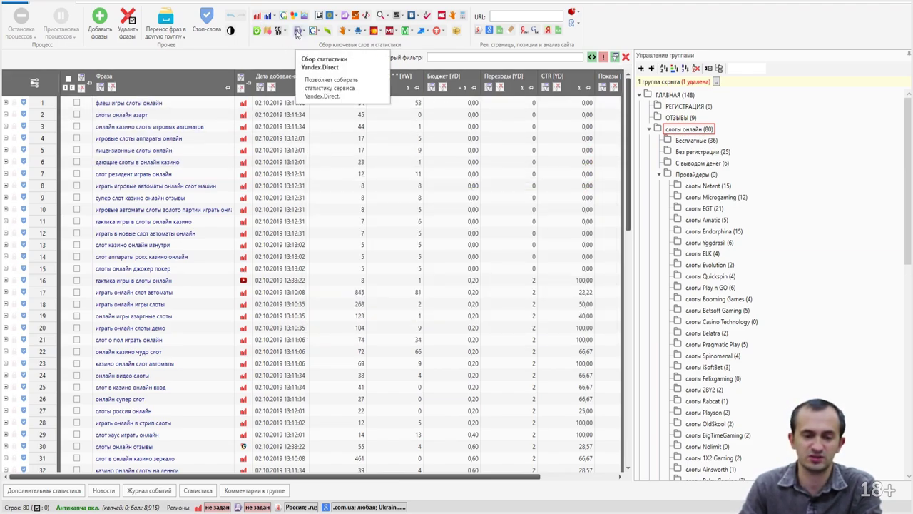
{"action": "left_click", "coordinate": [298, 32]}
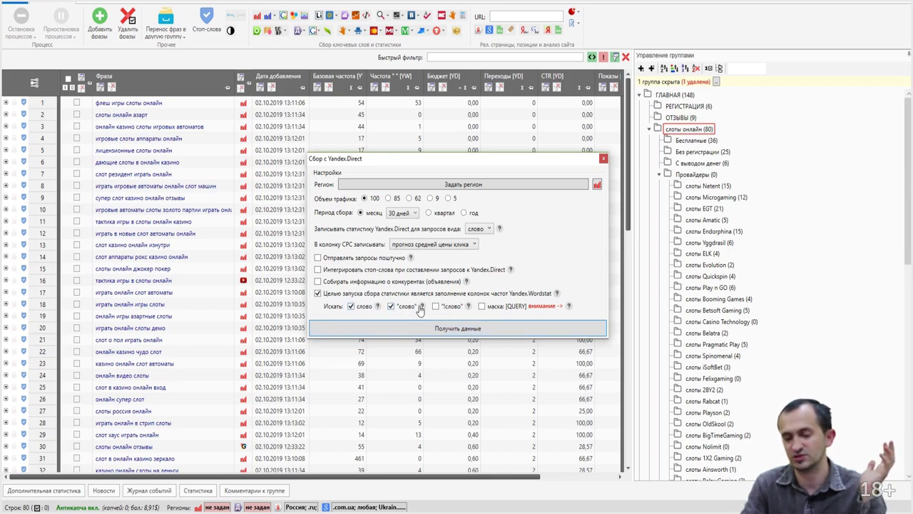
{"action": "mouse_move", "coordinate": [424, 310]}
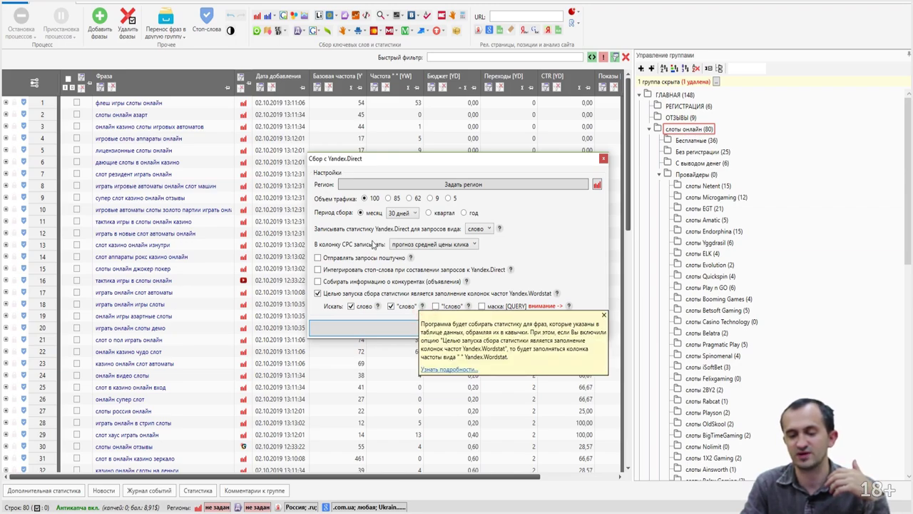
{"action": "left_click", "coordinate": [603, 158]}
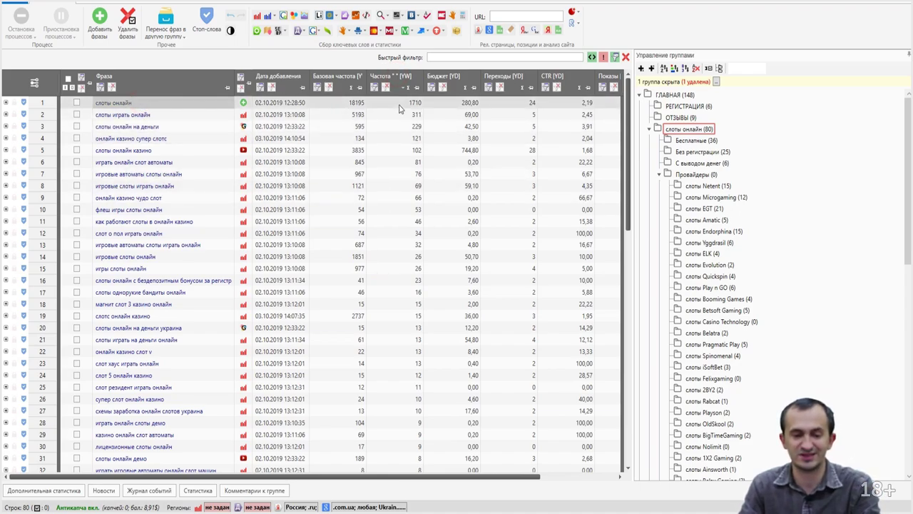
Compare phrases in the слоты онлайн group by sorting them on base frequency and on exact quoted frequency
{"action": "left_click", "coordinate": [330, 80]}
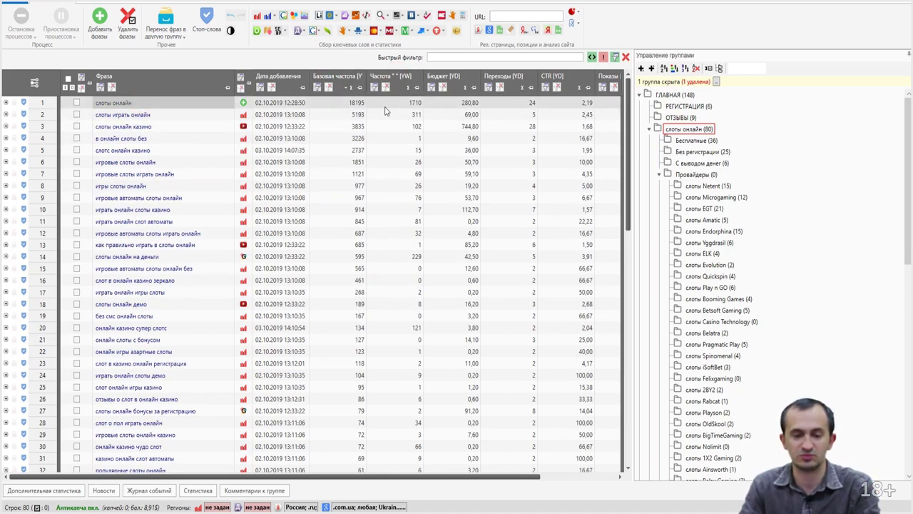
{"action": "left_click", "coordinate": [147, 117]}
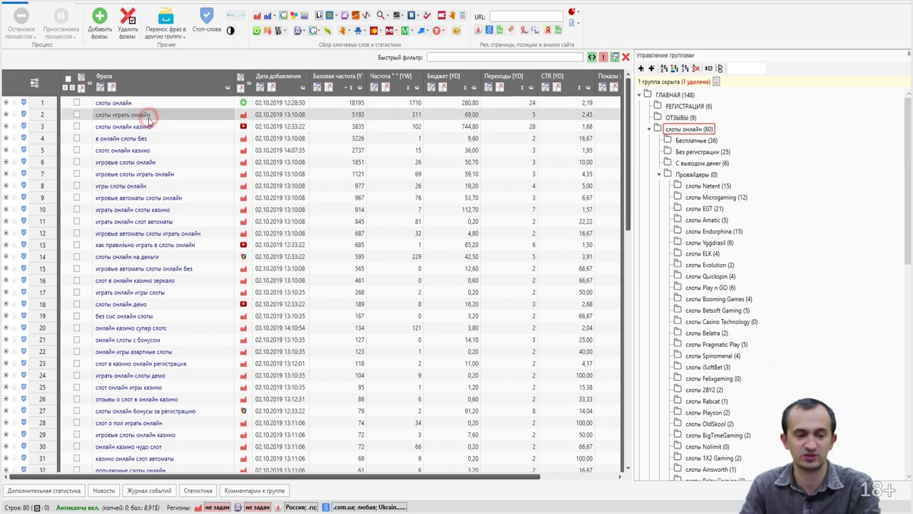
{"action": "left_click", "coordinate": [395, 82]}
{"action": "left_click", "coordinate": [413, 126]}
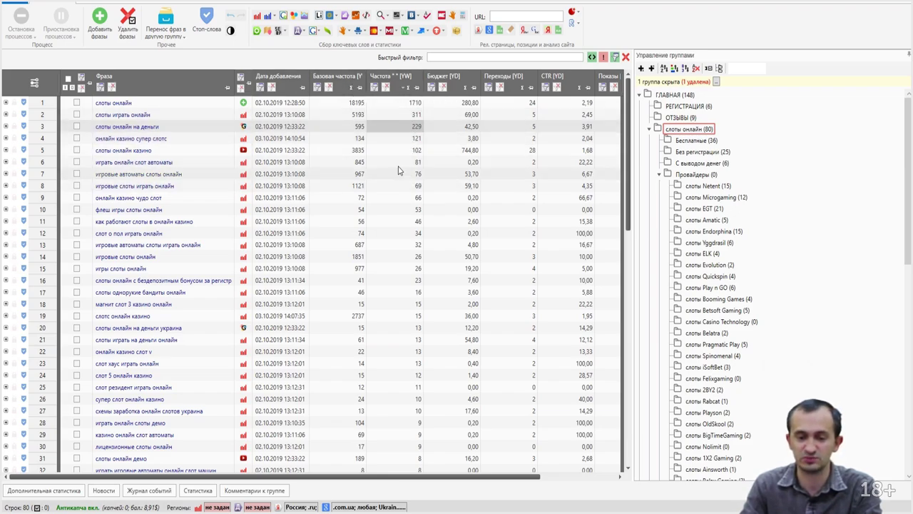
{"action": "left_click", "coordinate": [179, 153]}
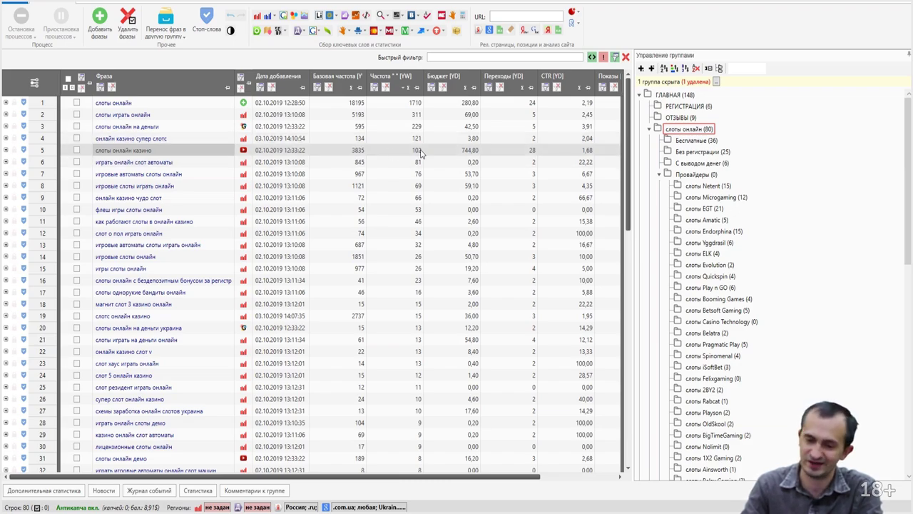
Sort the phrases by Yandex.Direct budget in descending order and check-mark the first 20, from "слоты онлайн казино" to "казино онлайн слот в вход зеркало"
{"action": "left_click", "coordinate": [460, 85]}
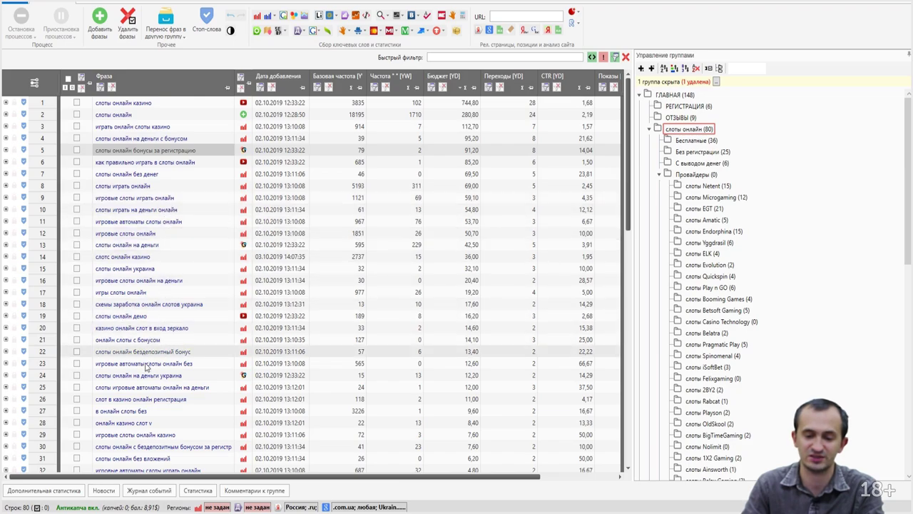
{"action": "left_click", "coordinate": [142, 102]}
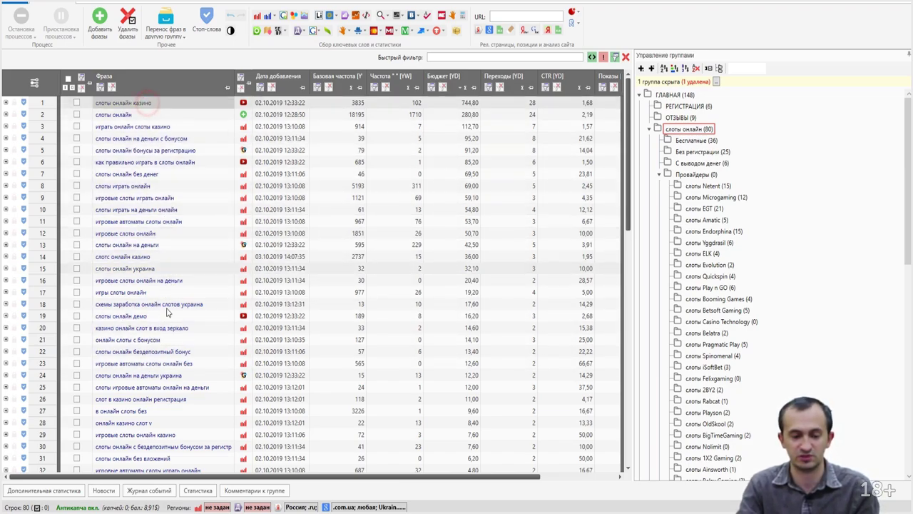
{"action": "left_click", "coordinate": [159, 328], "text": "shift"}
{"action": "right_click", "coordinate": [160, 272]}
{"action": "left_click", "coordinate": [214, 278]}
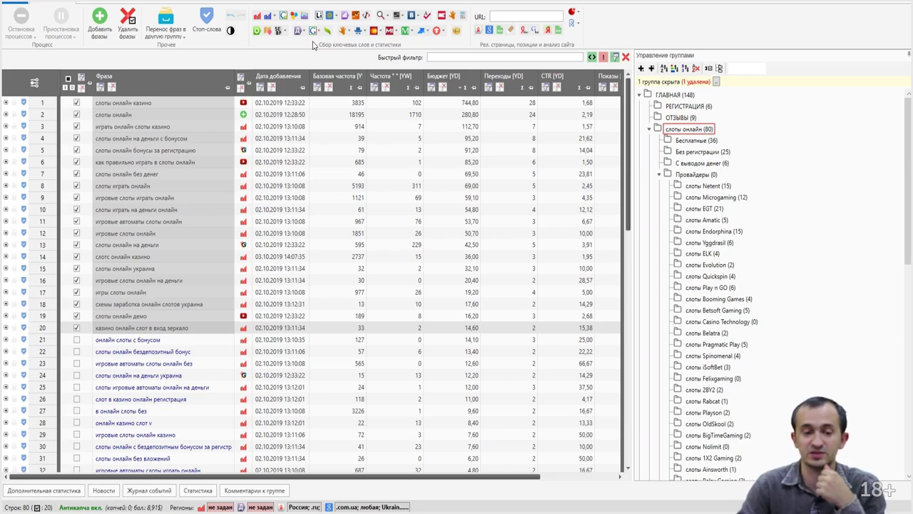
View the stop-words list with its search settings and close it
{"action": "left_click", "coordinate": [206, 21]}
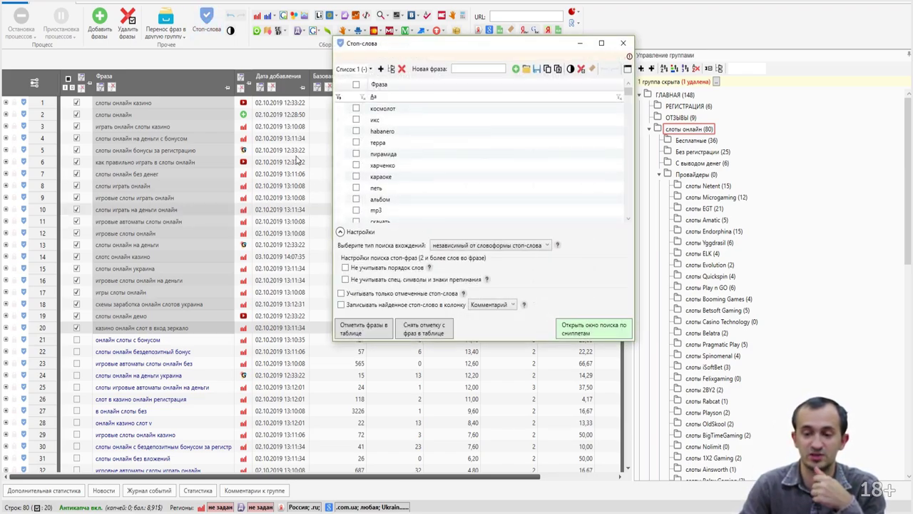
{"action": "left_click", "coordinate": [623, 43]}
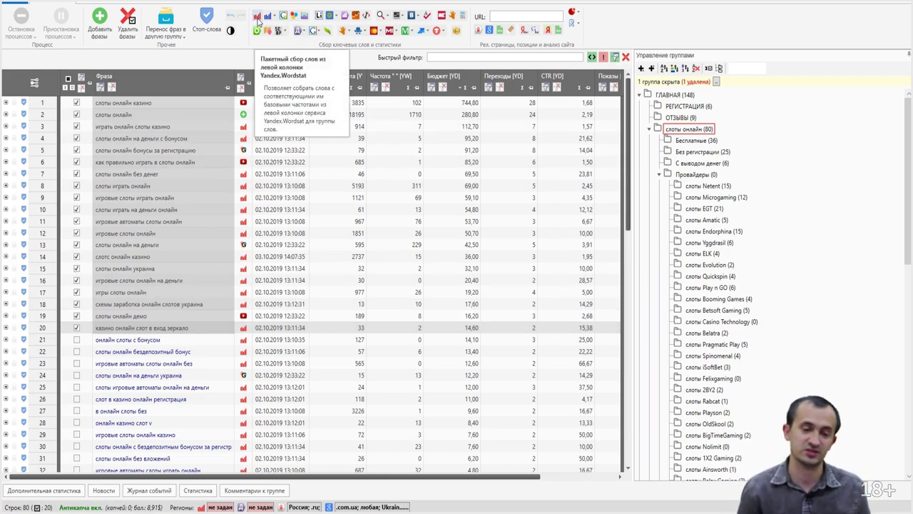
Start the Google.Adwords data collection for the marked phrases with Россия as the location
{"action": "left_click", "coordinate": [313, 35]}
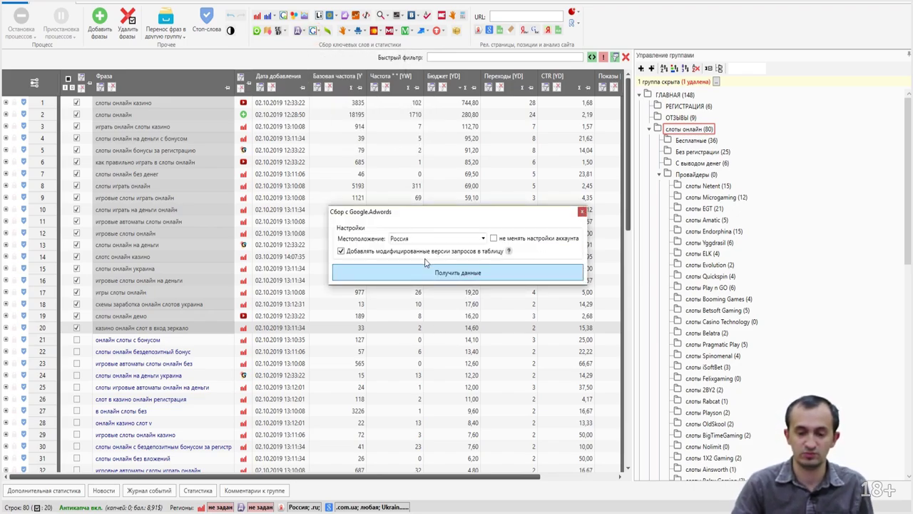
{"action": "left_click", "coordinate": [427, 240]}
{"action": "left_click", "coordinate": [435, 272]}
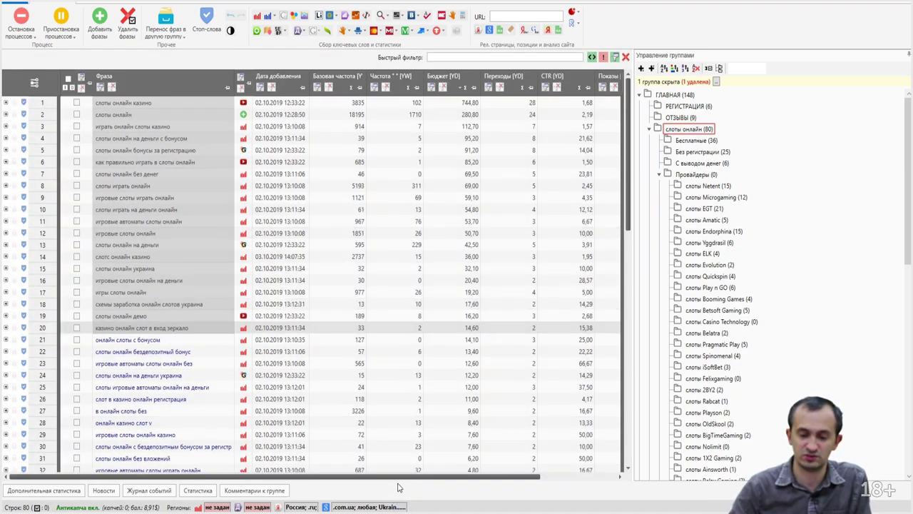
Examine the phrase table through the CPC [YD] column and down to its last rows, and view the target groups for moving phrases
{"action": "left_click_drag", "start_coordinate": [517, 477], "coordinate": [592, 476]}
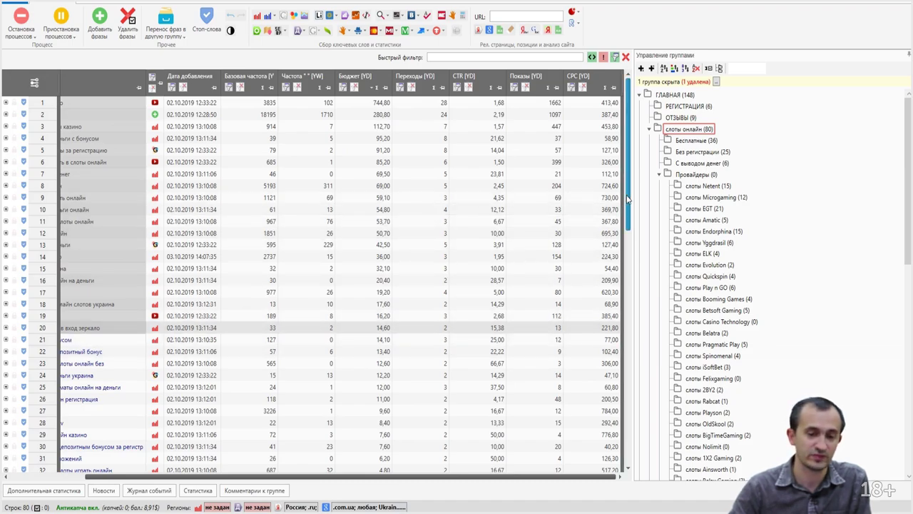
{"action": "scroll", "coordinate": [309, 189], "scroll_direction": "down", "scroll_amount": 15}
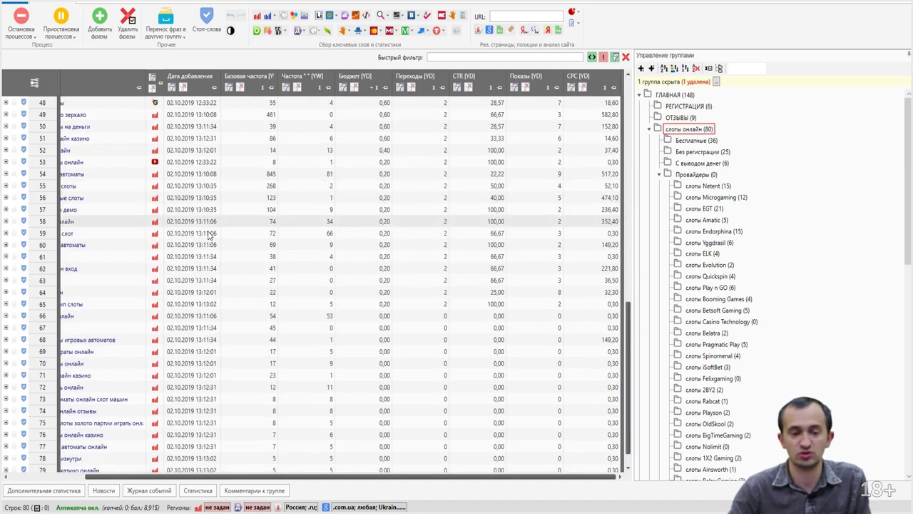
{"action": "scroll", "coordinate": [169, 233], "scroll_direction": "up", "scroll_amount": 15}
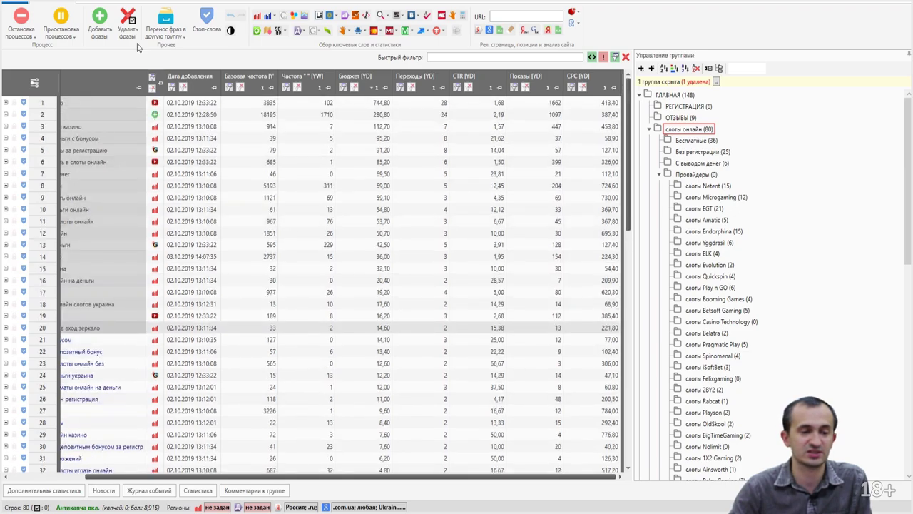
{"action": "left_click", "coordinate": [172, 23]}
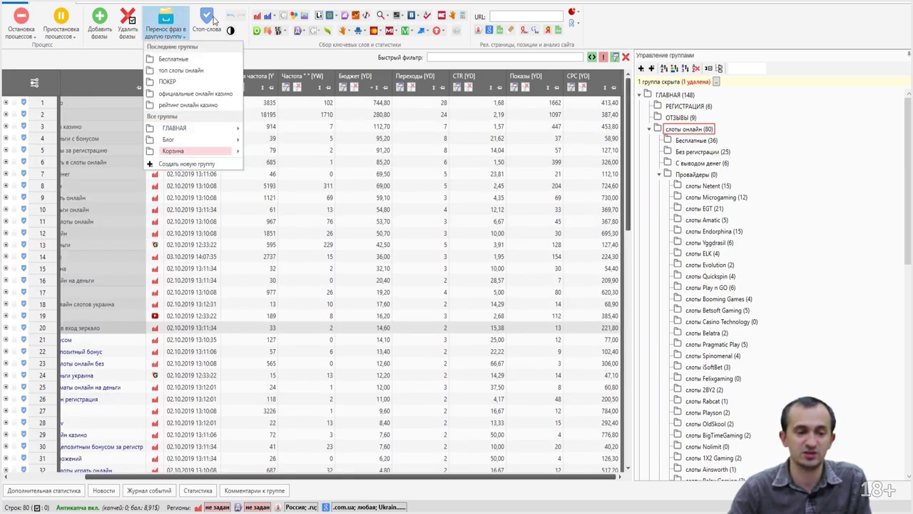
{"action": "key", "text": "Escape"}
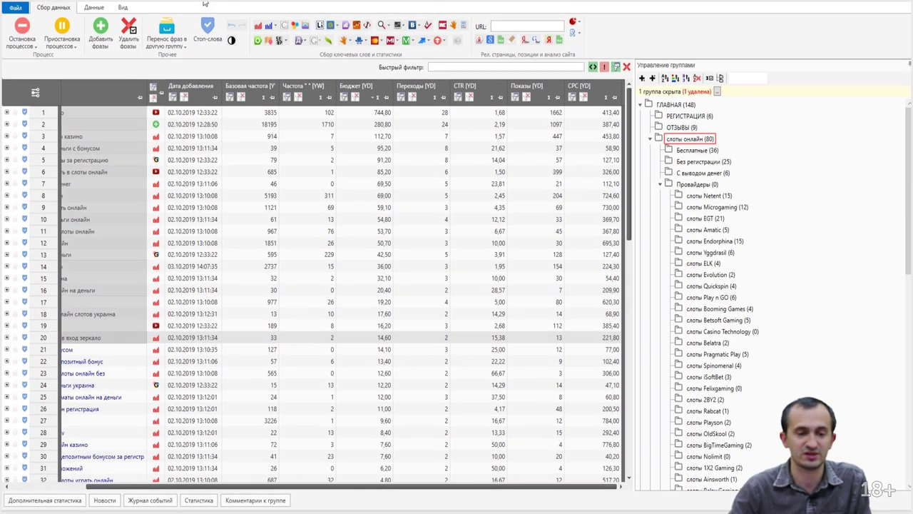
Check the слоты онлайн group for implicit duplicates and close the analysis
{"action": "left_click", "coordinate": [100, 8]}
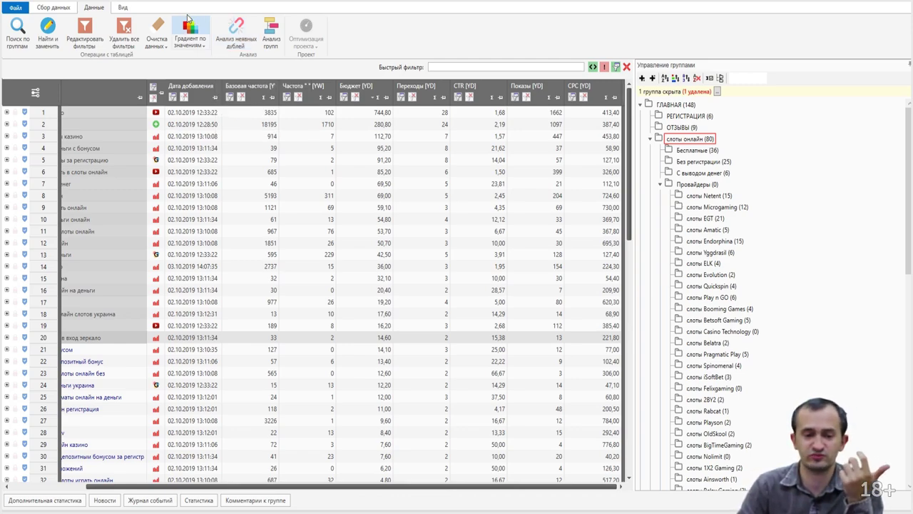
{"action": "left_click", "coordinate": [242, 37]}
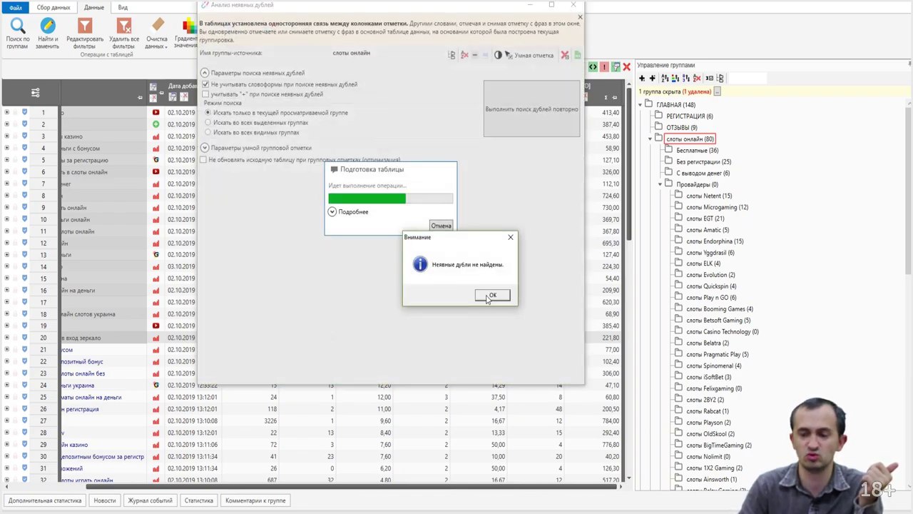
{"action": "left_click", "coordinate": [487, 296]}
{"action": "left_click", "coordinate": [573, 6]}
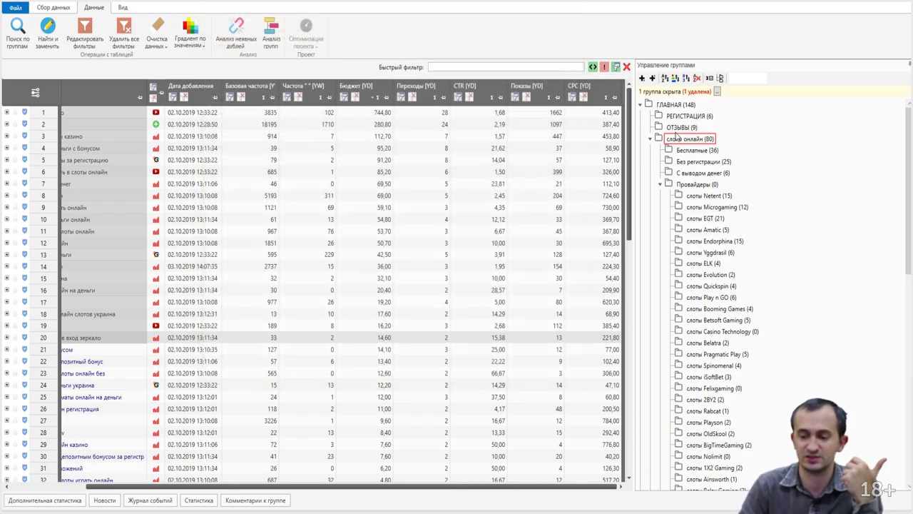
Run the implicit duplicates analysis on the Корзина group and inspect the phrases and frequencies in the "рулетку, онлайн, создать" group
{"action": "scroll", "coordinate": [685, 299], "scroll_direction": "down", "scroll_amount": 20}
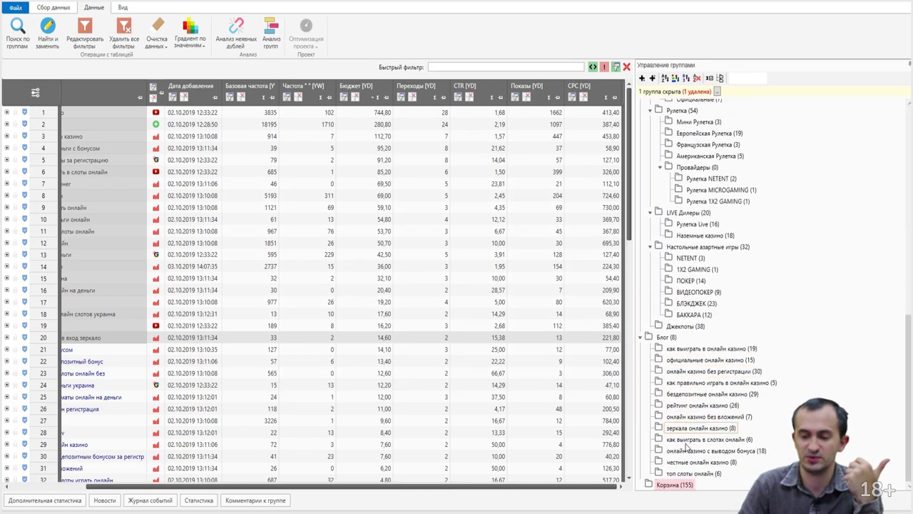
{"action": "left_click", "coordinate": [673, 484]}
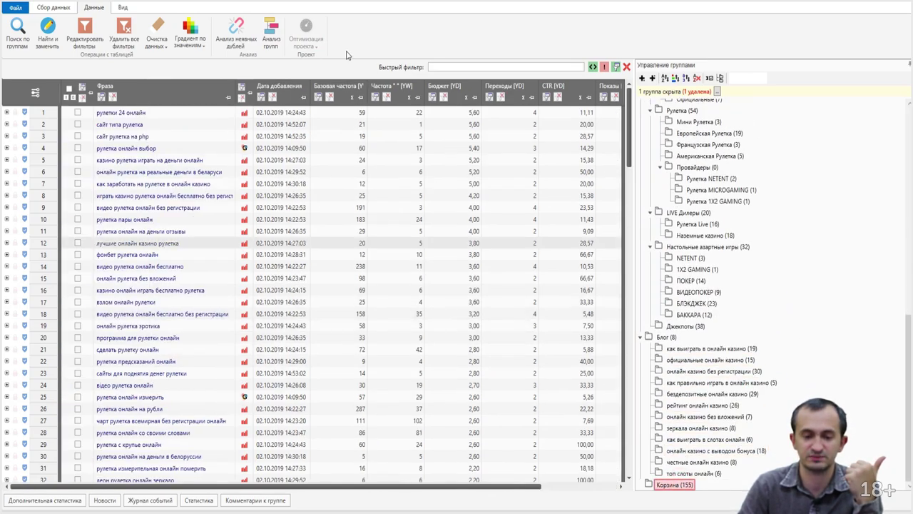
{"action": "left_click", "coordinate": [236, 32]}
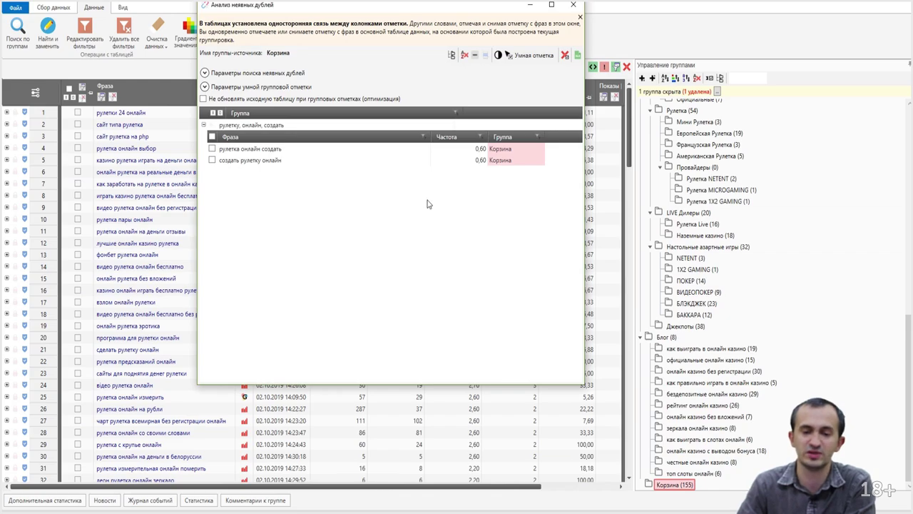
{"action": "left_click", "coordinate": [298, 148]}
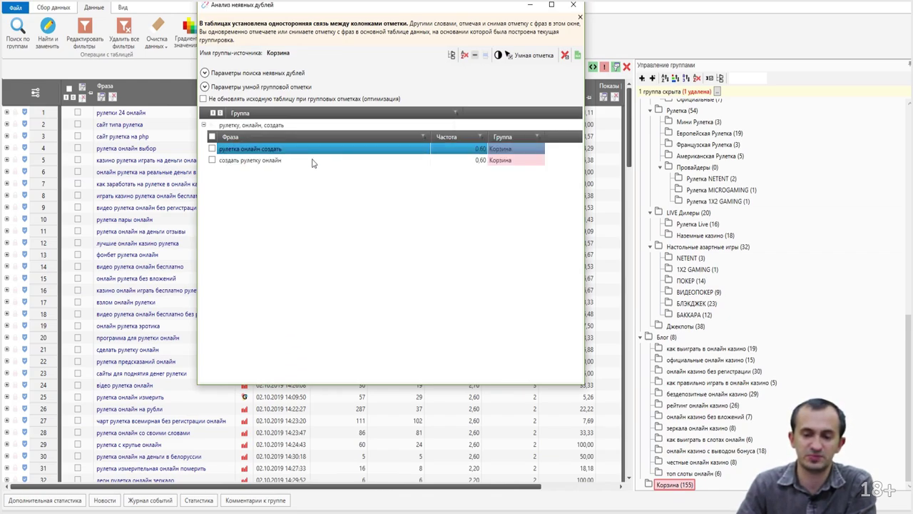
{"action": "left_click", "coordinate": [481, 139]}
{"action": "left_click", "coordinate": [316, 213]}
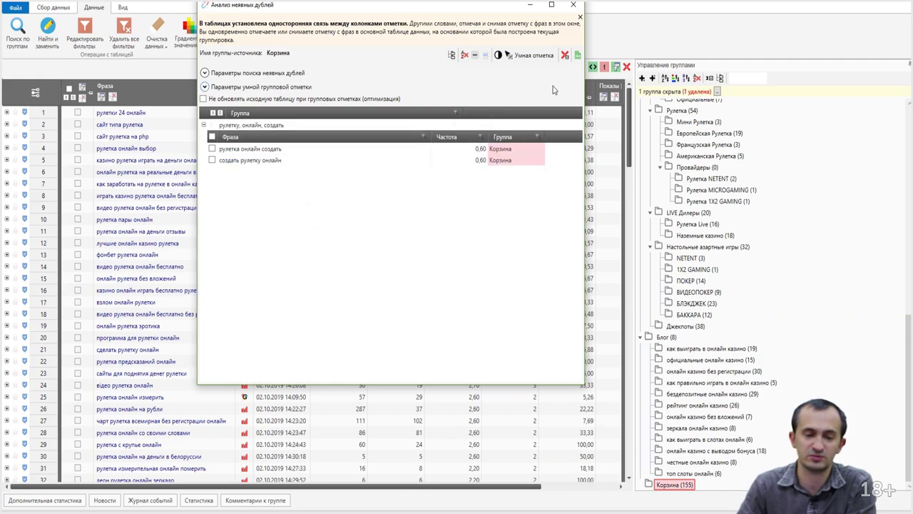
{"action": "left_click", "coordinate": [539, 62]}
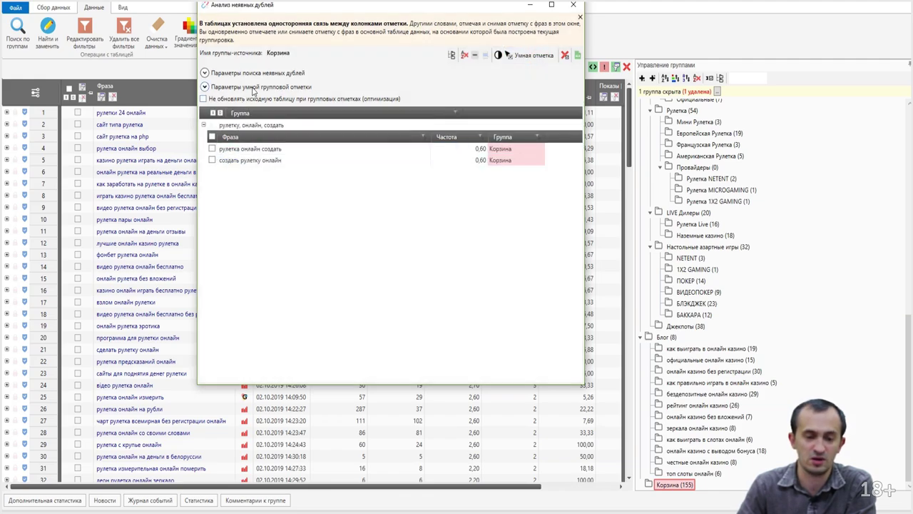
Smart-mark all but one random element in each duplicate group, delete the marked phrase from Корзина, and close the analysis
{"action": "left_click", "coordinate": [253, 86]}
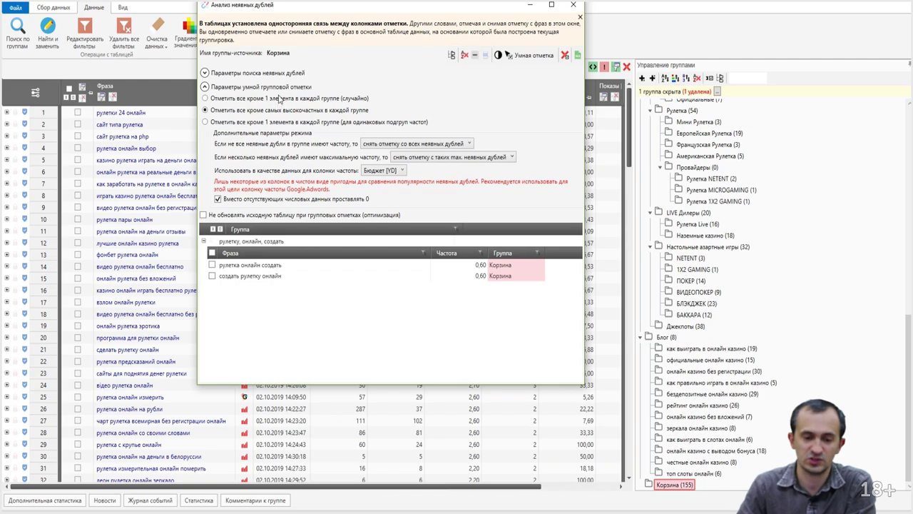
{"action": "left_click", "coordinate": [280, 99]}
{"action": "left_click", "coordinate": [533, 54]}
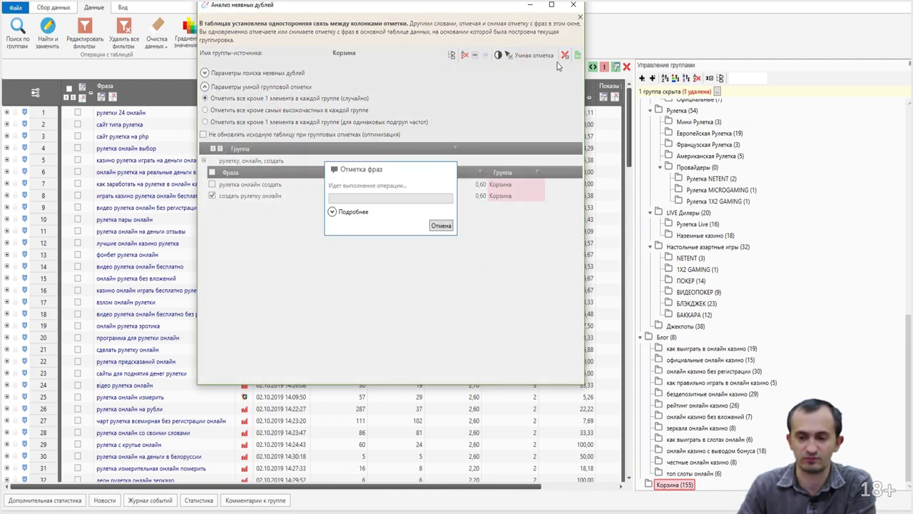
{"action": "left_click", "coordinate": [563, 56]}
{"action": "key", "text": "Return"}
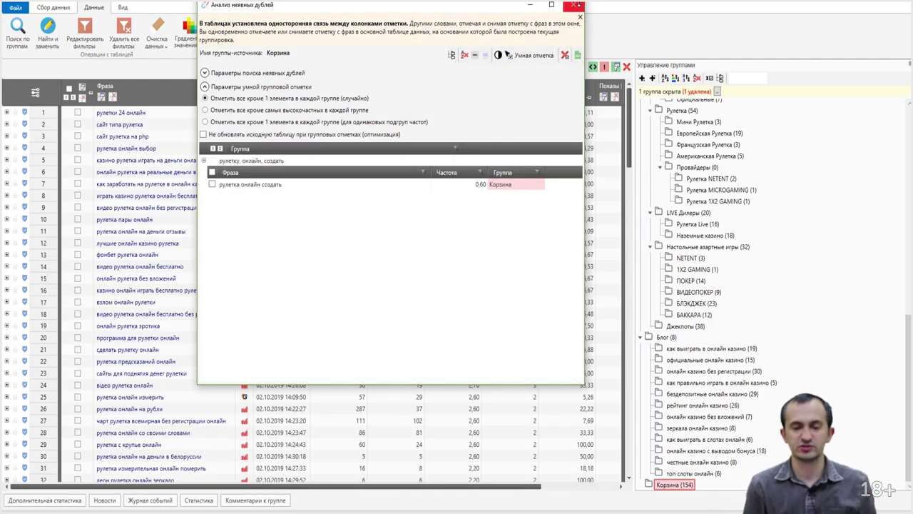
{"action": "left_click", "coordinate": [577, 7]}
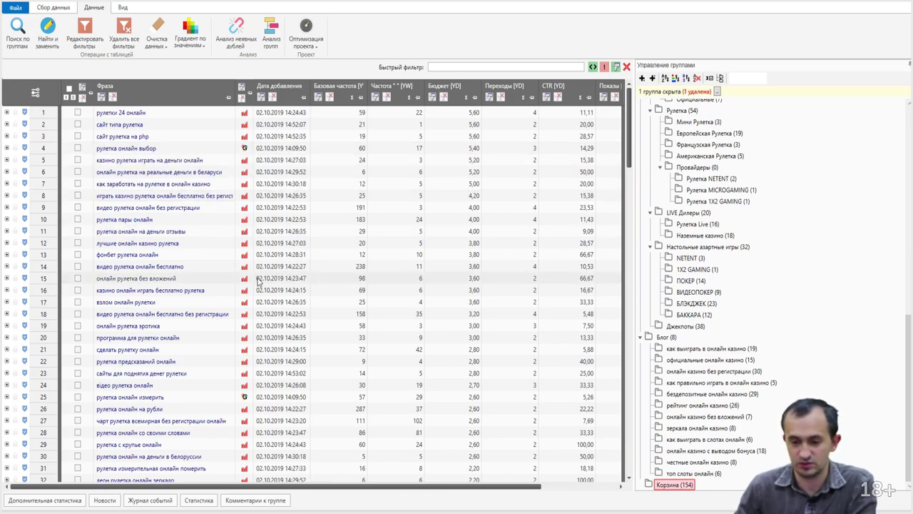
Open the слоты онлайн group with the data collection tools and view its phrases from the phrase column onward
{"action": "scroll", "coordinate": [205, 331], "scroll_direction": "down", "scroll_amount": 7}
{"action": "scroll", "coordinate": [204, 331], "scroll_direction": "up", "scroll_amount": 7}
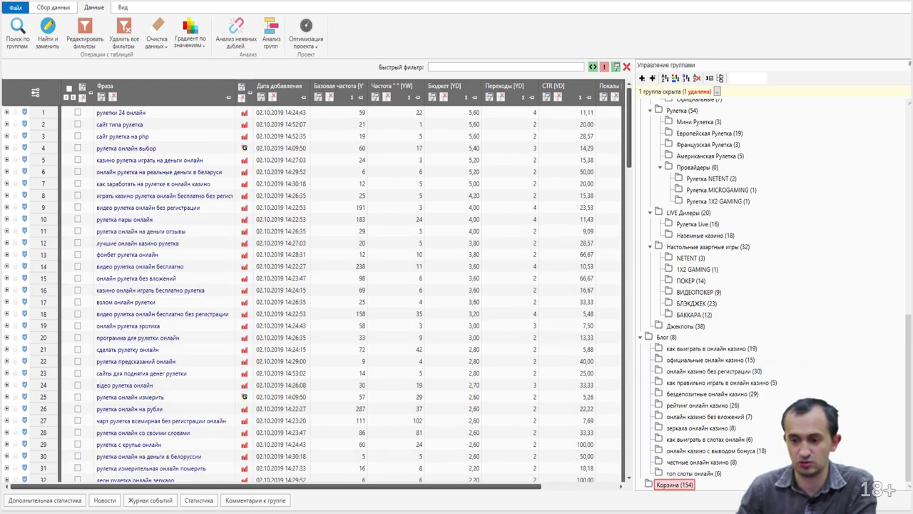
{"action": "scroll", "coordinate": [719, 211], "scroll_direction": "up", "scroll_amount": 20}
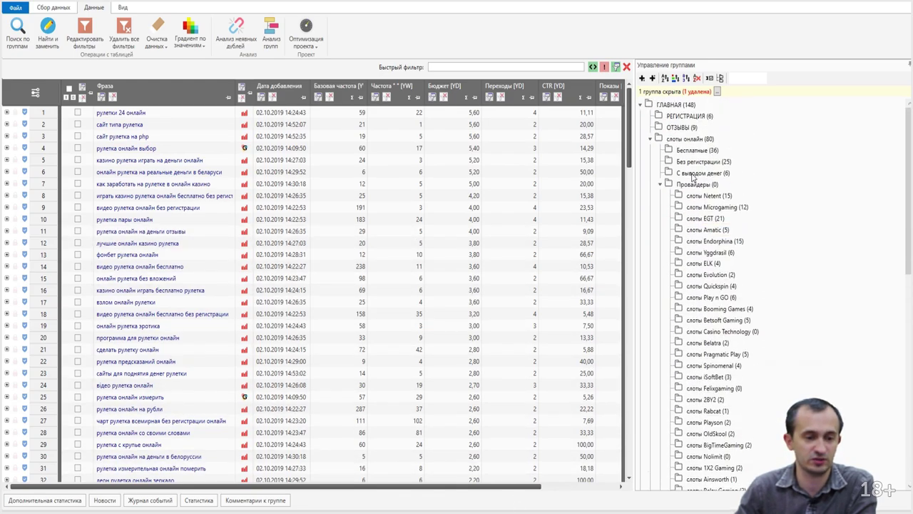
{"action": "left_click", "coordinate": [689, 138]}
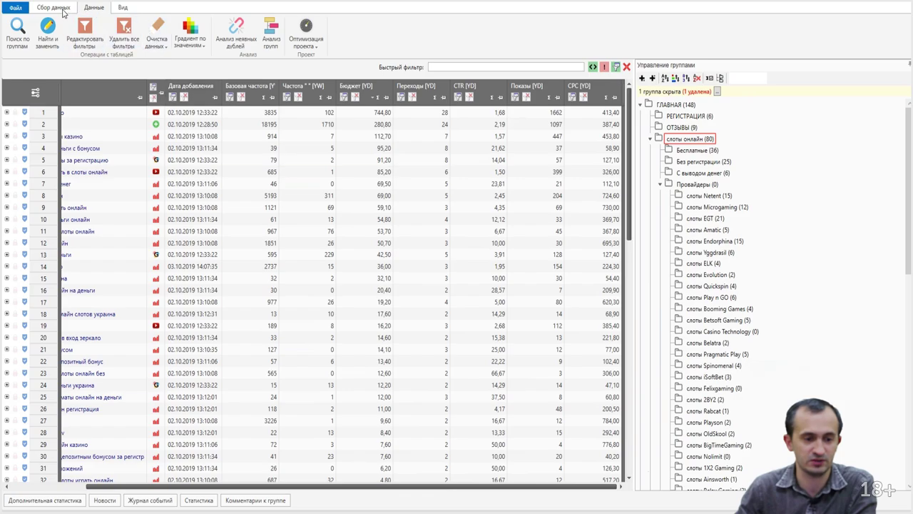
{"action": "left_click", "coordinate": [58, 7]}
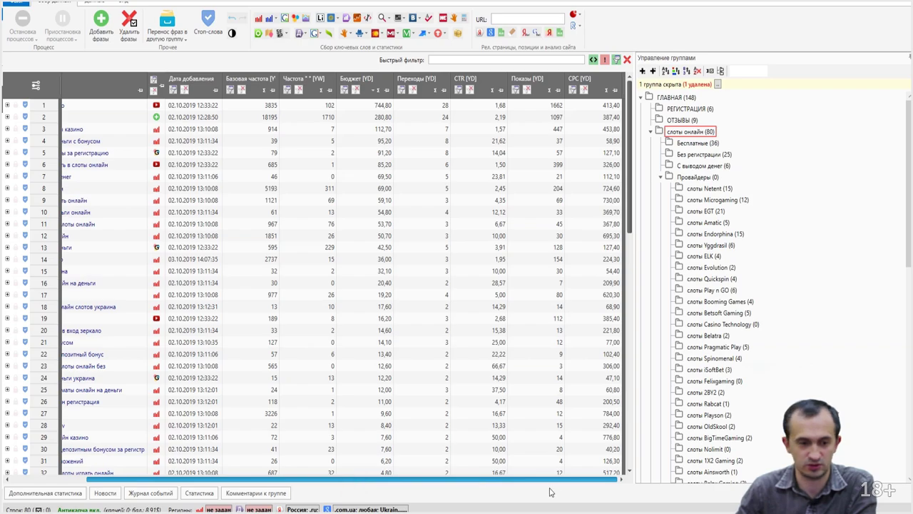
{"action": "scroll", "coordinate": [122, 421], "scroll_direction": "left", "scroll_amount": 5}
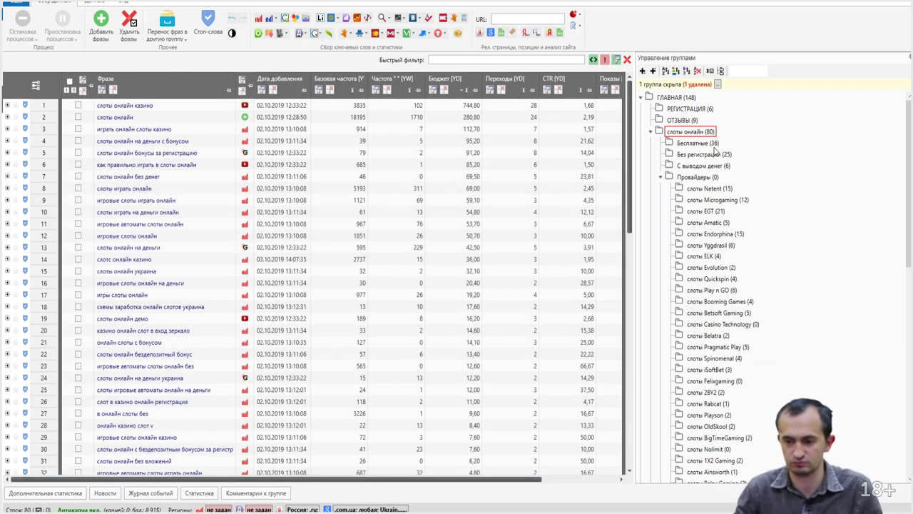
Turn on multi-group mode so all groups load into one table, and view it through the CPC [YD] column
{"action": "left_click", "coordinate": [687, 120]}
{"action": "left_click", "coordinate": [720, 71]}
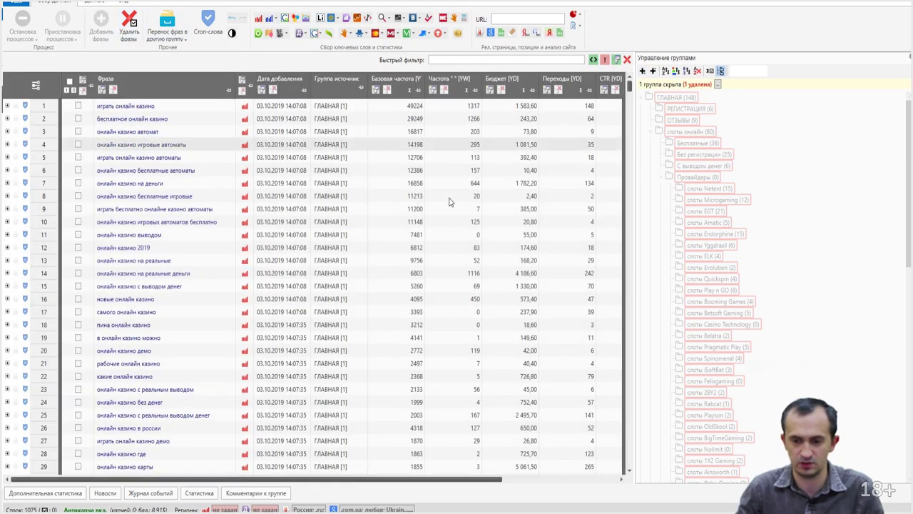
{"action": "left_click_drag", "start_coordinate": [454, 477], "coordinate": [674, 495]}
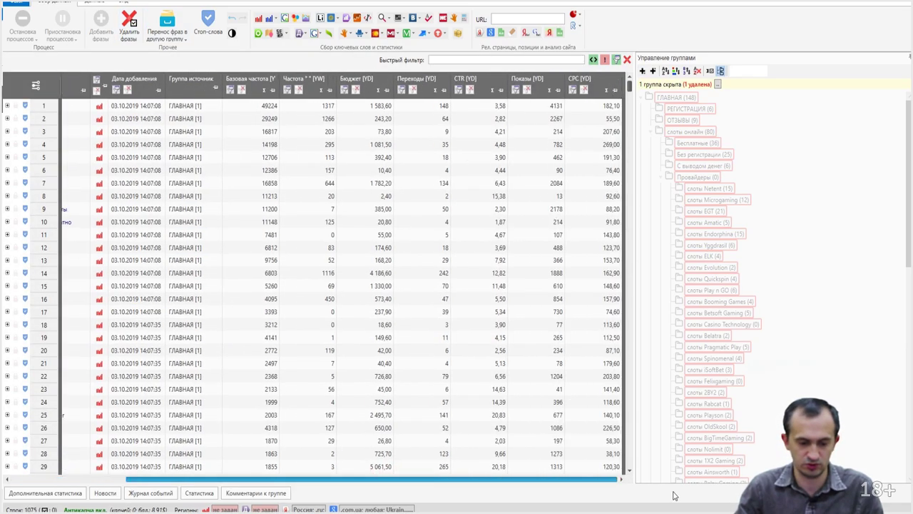
Open the event log and review its latest entries about Google.Adwords statistics collection
{"action": "left_click", "coordinate": [202, 493]}
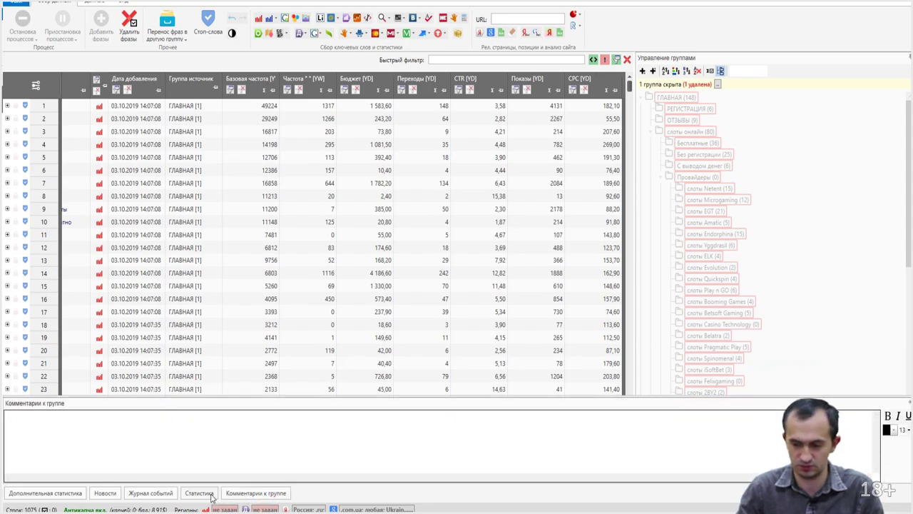
{"action": "left_click", "coordinate": [152, 493]}
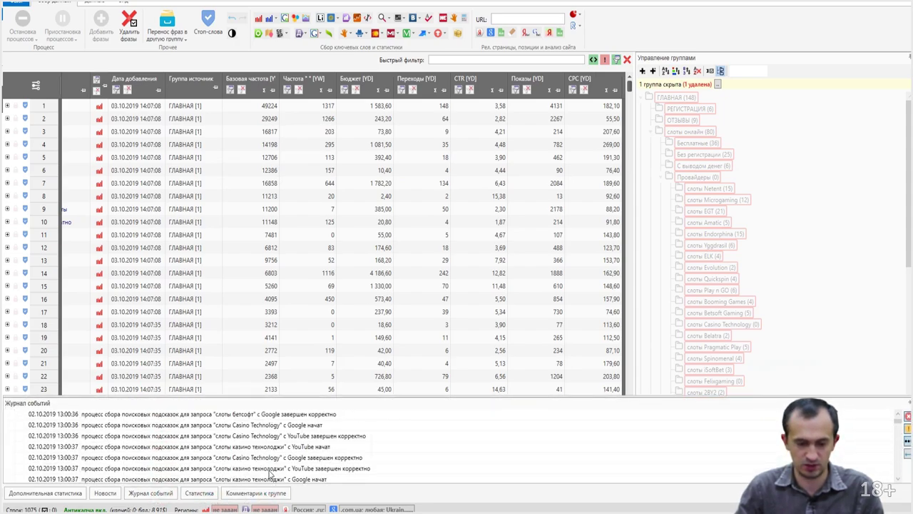
{"action": "scroll", "coordinate": [898, 427], "scroll_direction": "down", "scroll_amount": 10}
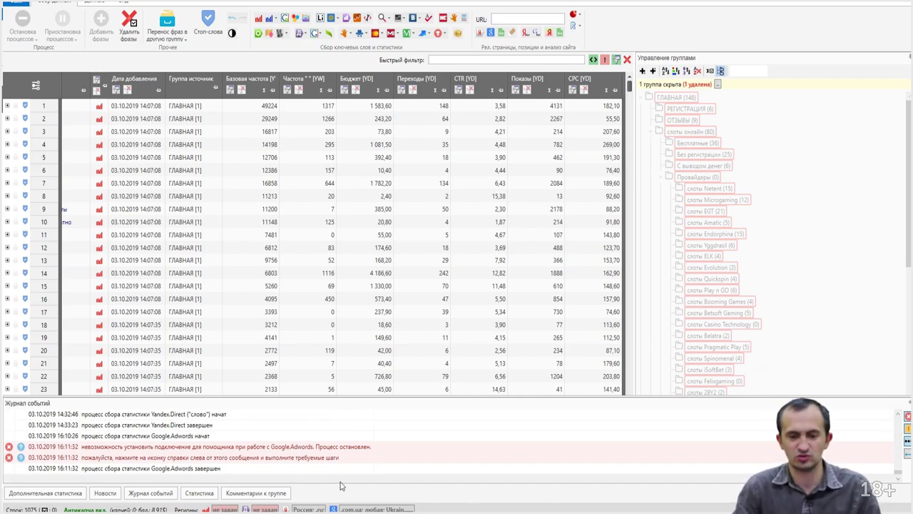
Collect Google.Adwords statistics for all groups with location Россия and modified query versions added, using the SEOQUICK.com.ua Google Ads account
{"action": "left_click", "coordinate": [313, 34]}
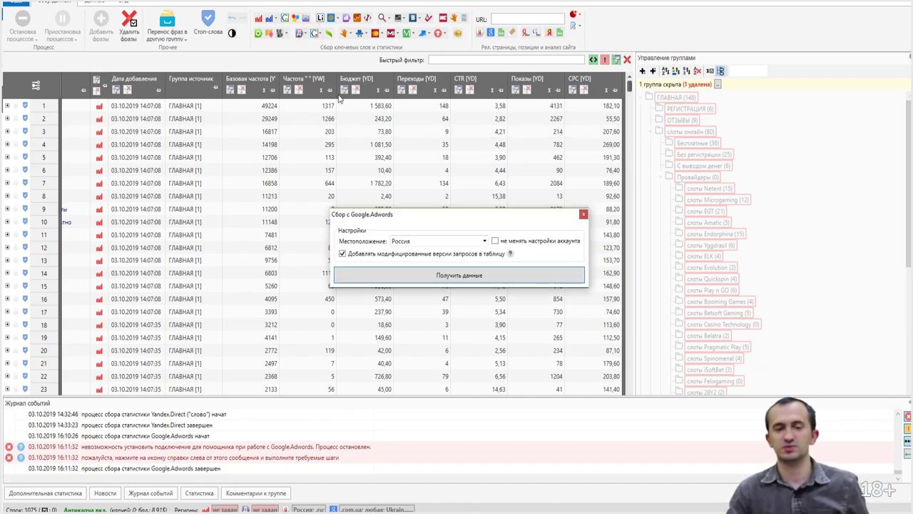
{"action": "left_click", "coordinate": [444, 281]}
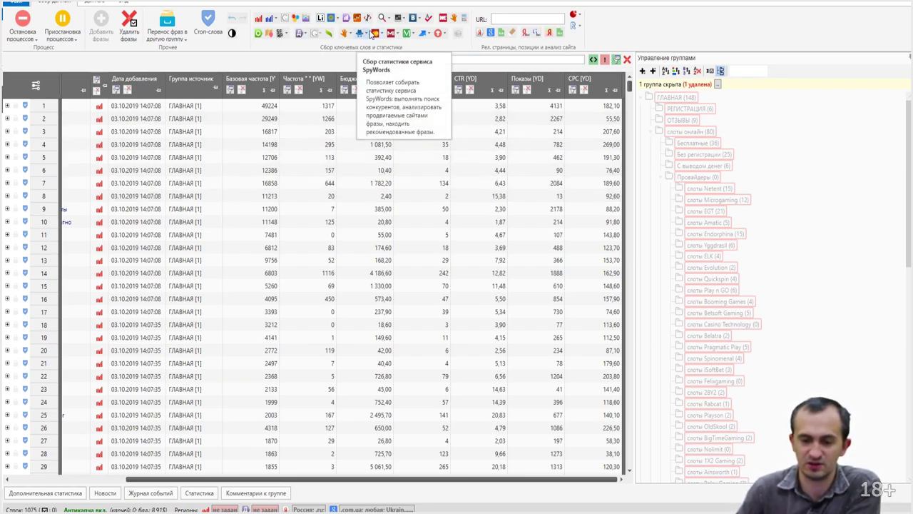
{"action": "left_click", "coordinate": [428, 33]}
{"action": "left_click", "coordinate": [435, 70]}
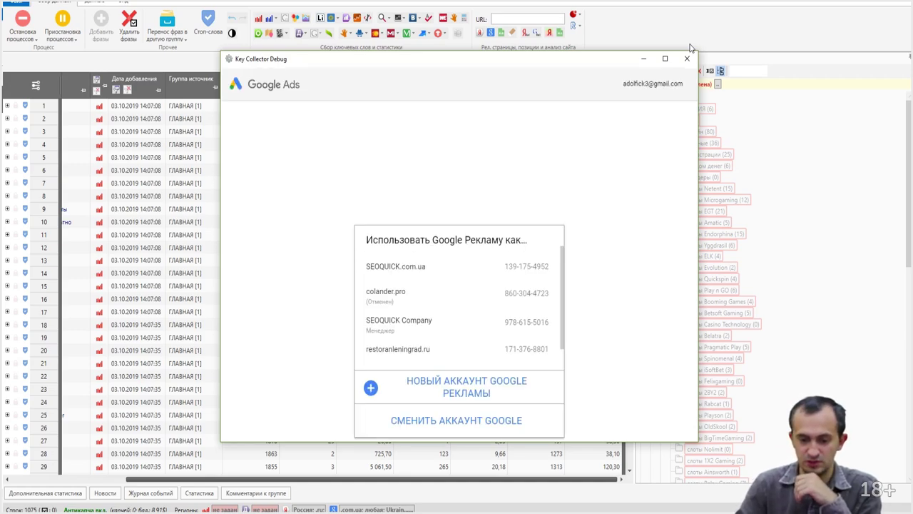
{"action": "left_click", "coordinate": [426, 267]}
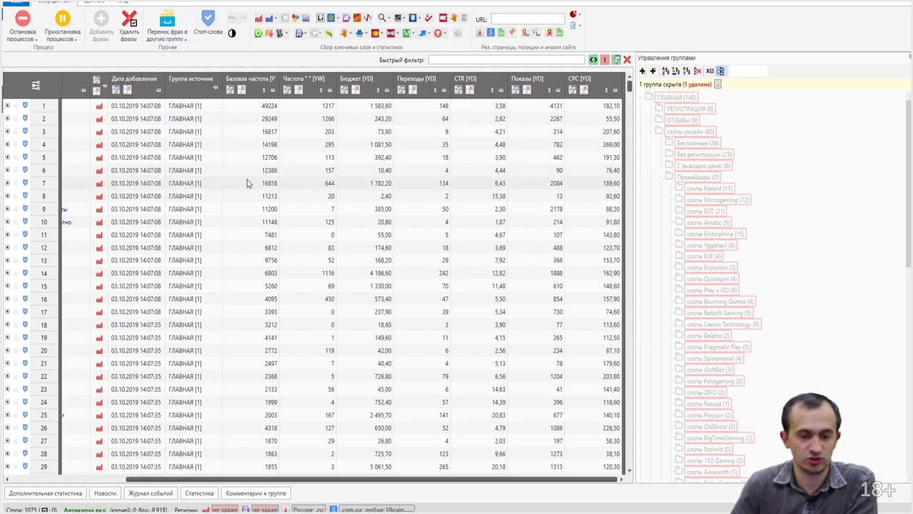
{"action": "scroll", "coordinate": [381, 460], "scroll_direction": "down", "scroll_amount": 6}
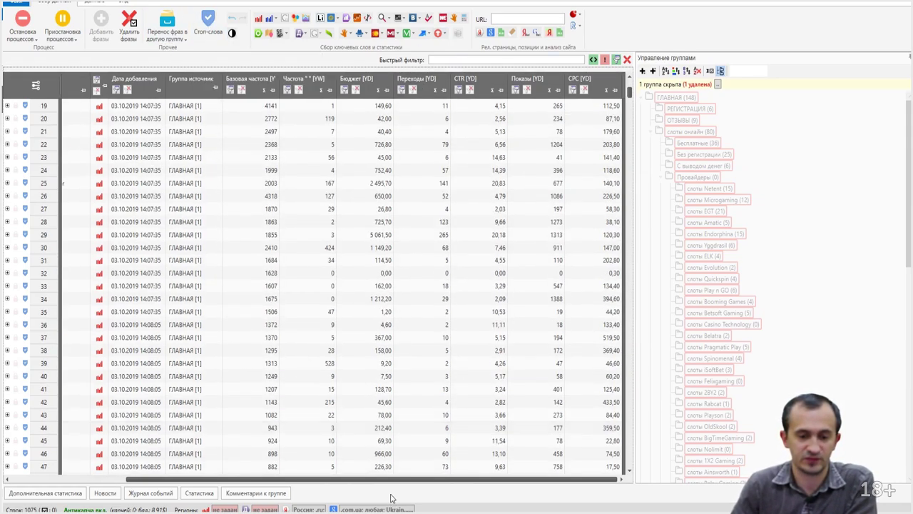
{"action": "left_click_drag", "start_coordinate": [387, 478], "coordinate": [323, 478]}
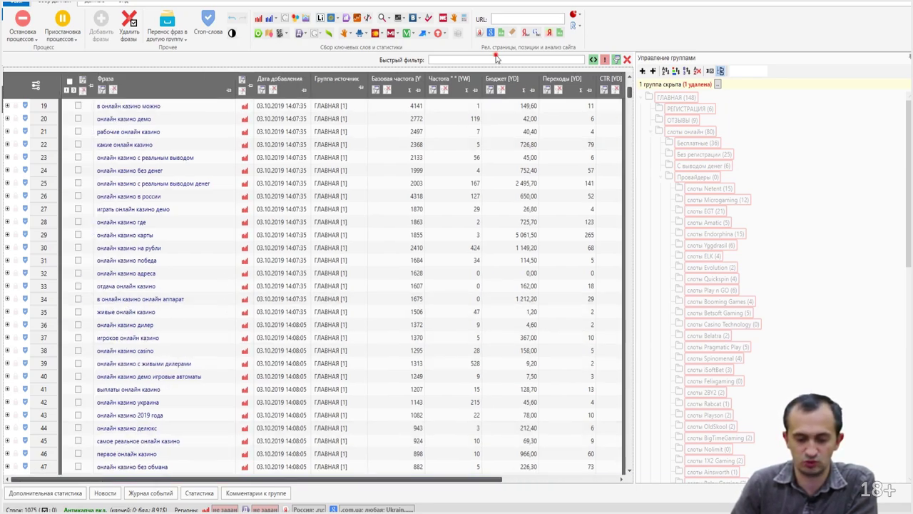
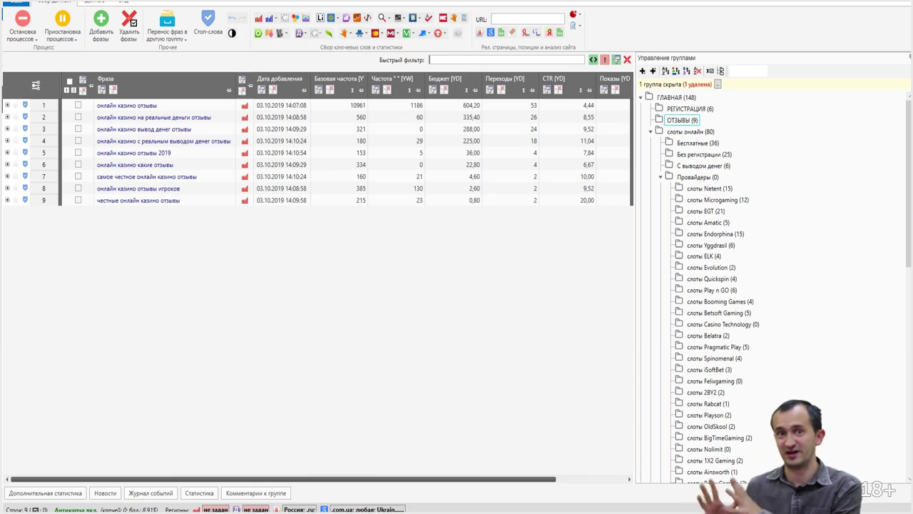
Sort the ОТЗЫВЫ phrases by Частота (регионы) in descending order
{"action": "left_click_drag", "start_coordinate": [426, 479], "coordinate": [497, 485]}
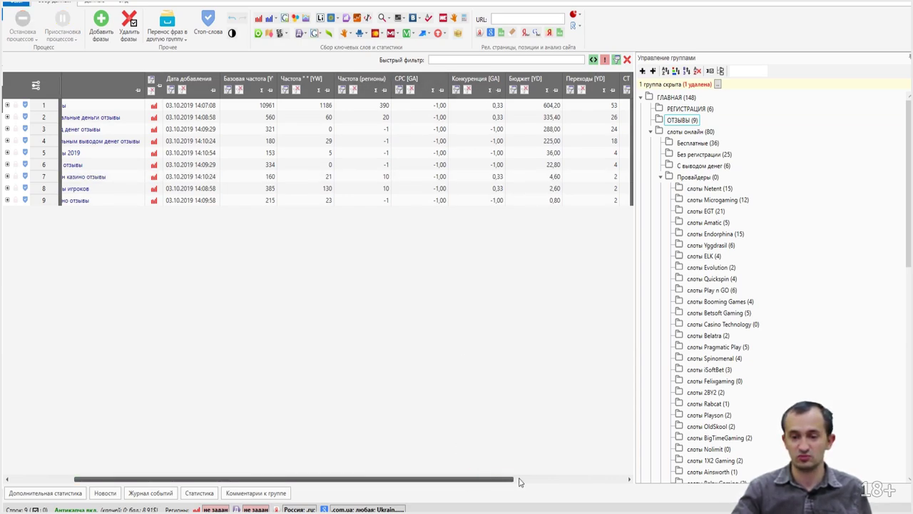
{"action": "left_click", "coordinate": [362, 79]}
{"action": "left_click_drag", "start_coordinate": [408, 480], "coordinate": [291, 476]}
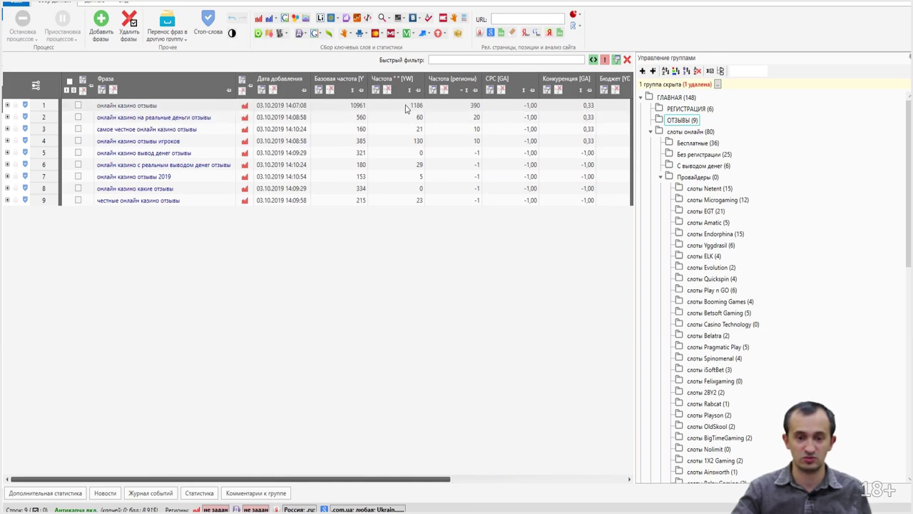
Compare the Частота (регионы) values of the ОТЗЫВЫ phrases from the first row to the last
{"action": "left_click", "coordinate": [454, 108]}
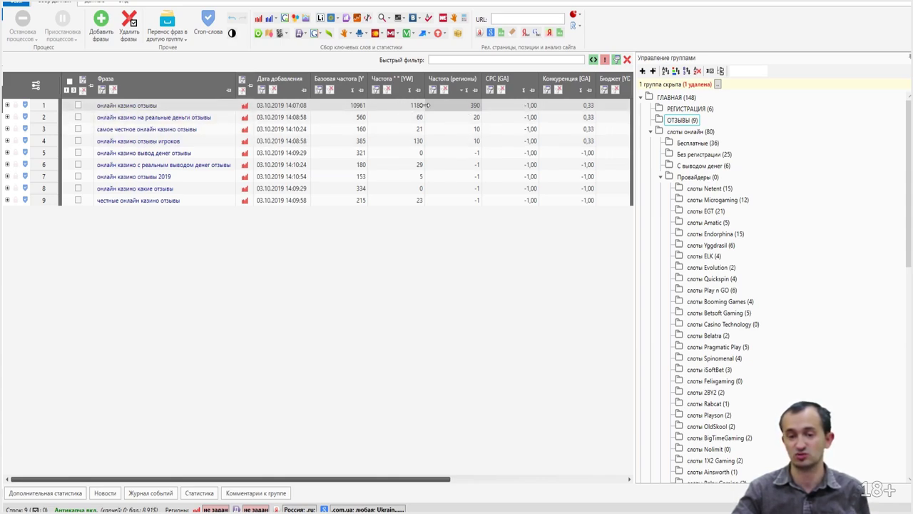
{"action": "left_click", "coordinate": [472, 118]}
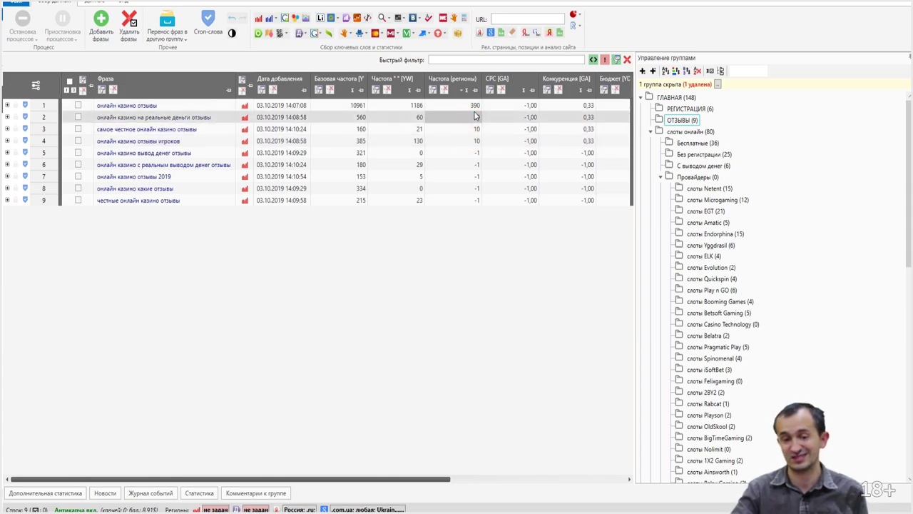
{"action": "left_click", "coordinate": [472, 129]}
{"action": "left_click", "coordinate": [474, 140]}
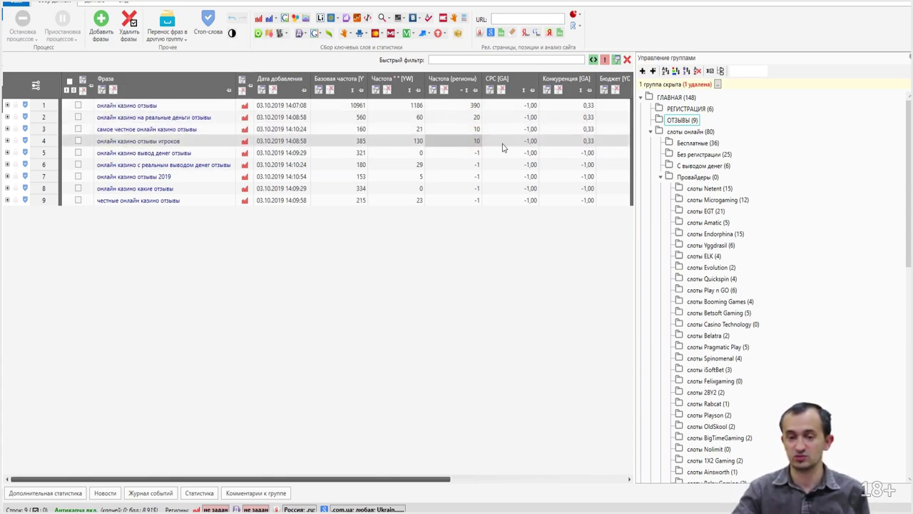
{"action": "left_click_drag", "start_coordinate": [472, 152], "coordinate": [467, 201]}
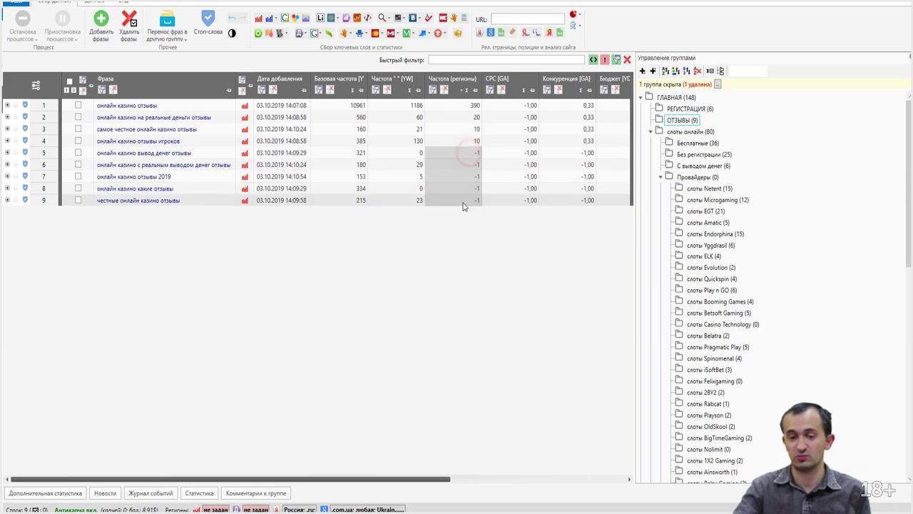
Open the слоты онлайн group to view its Adwords statistics, and look through the group tree down to Рулетка
{"action": "left_click", "coordinate": [678, 122]}
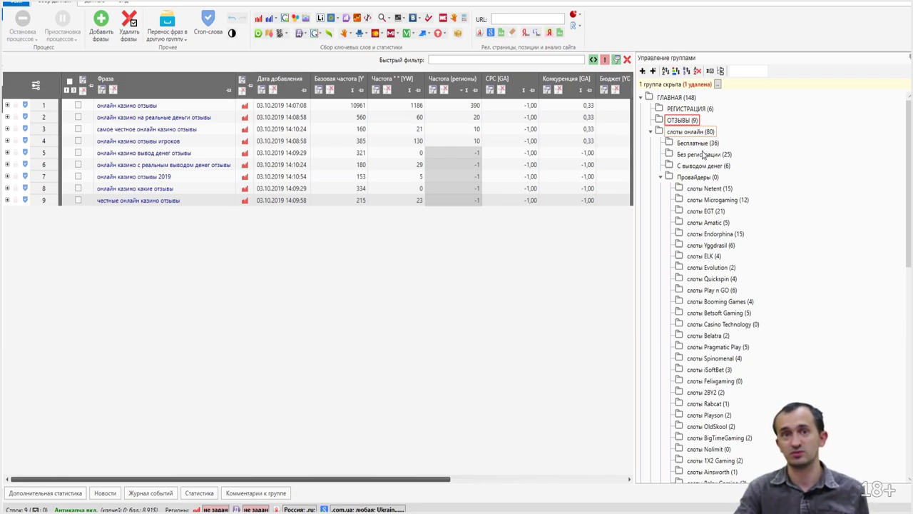
{"action": "left_click", "coordinate": [690, 131]}
{"action": "scroll", "coordinate": [710, 357], "scroll_direction": "down", "scroll_amount": 8}
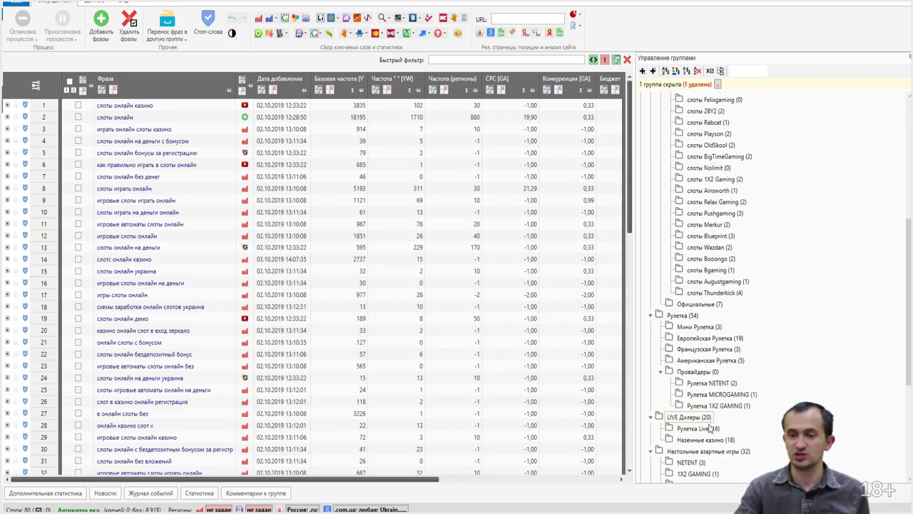
{"action": "scroll", "coordinate": [709, 424], "scroll_direction": "down", "scroll_amount": 4}
{"action": "scroll", "coordinate": [720, 271], "scroll_direction": "up", "scroll_amount": 3}
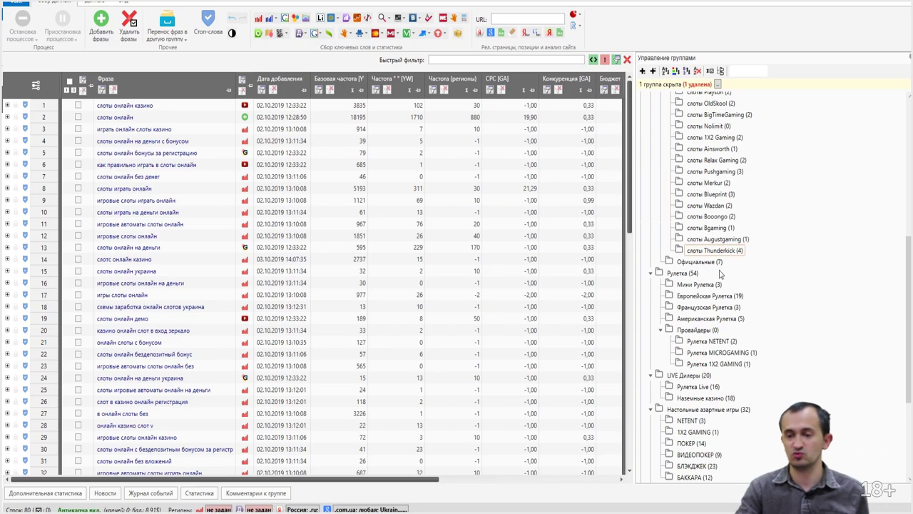
Open the Рулетка group and sort its phrases by Частота " " [YW] in descending order
{"action": "left_click", "coordinate": [692, 274]}
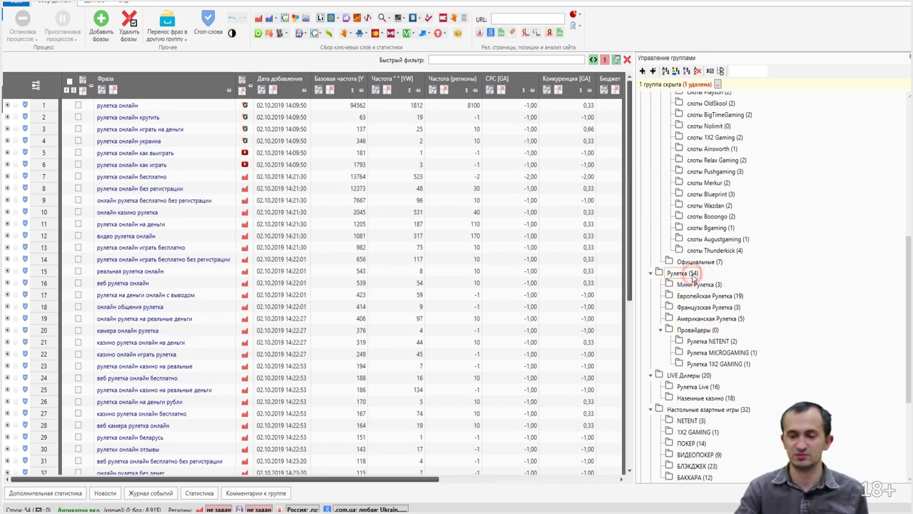
{"action": "scroll", "coordinate": [428, 214], "scroll_direction": "down", "scroll_amount": 8}
{"action": "scroll", "coordinate": [413, 198], "scroll_direction": "up", "scroll_amount": 8}
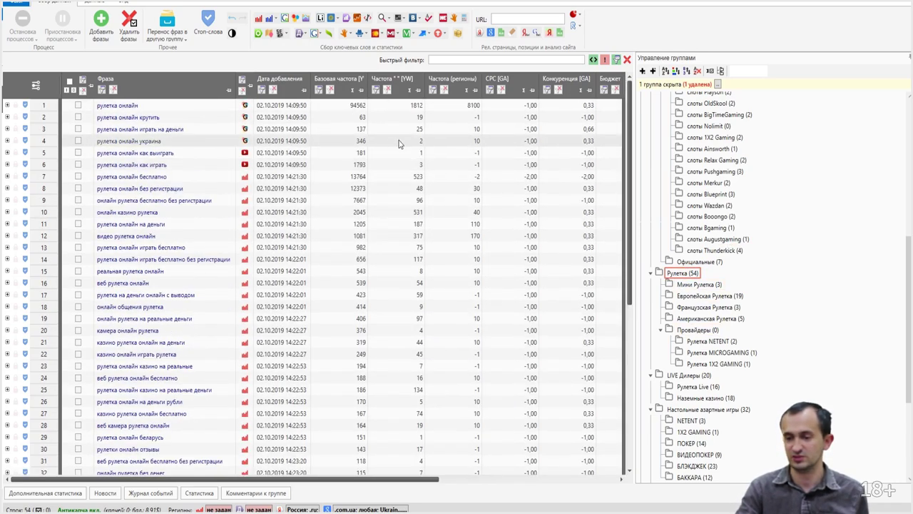
{"action": "left_click", "coordinate": [391, 78]}
Select all phrases in the Рулетка group and send them to the stop-words window
{"action": "left_click", "coordinate": [155, 153]}
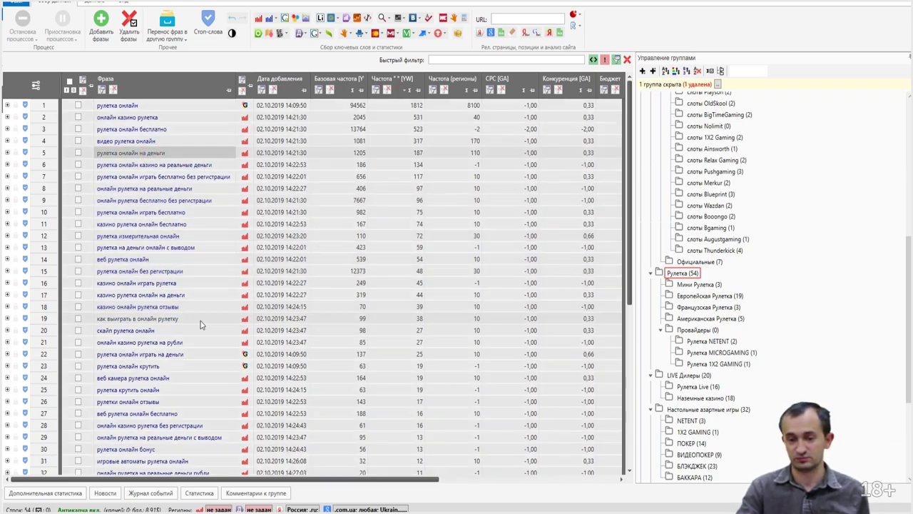
{"action": "left_click", "coordinate": [161, 105]}
{"action": "left_click_drag", "start_coordinate": [630, 131], "coordinate": [630, 414]}
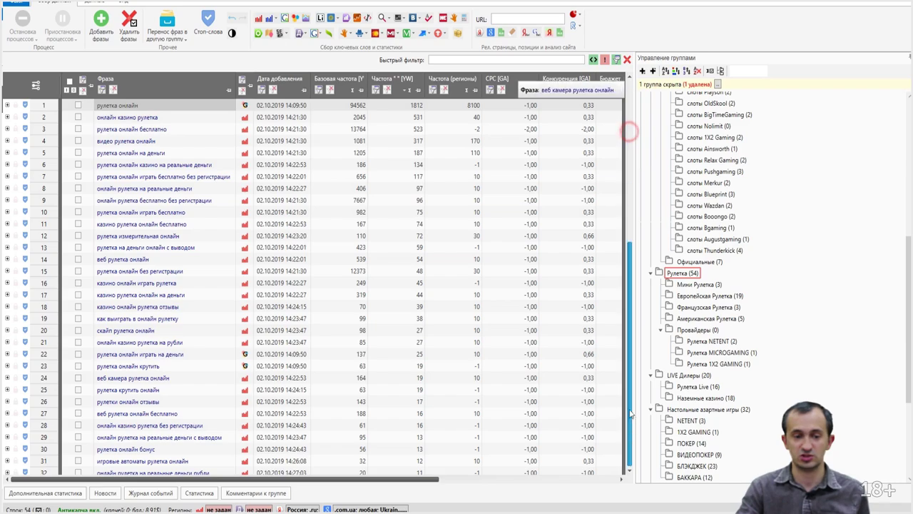
{"action": "key", "text": "ctrl+a"}
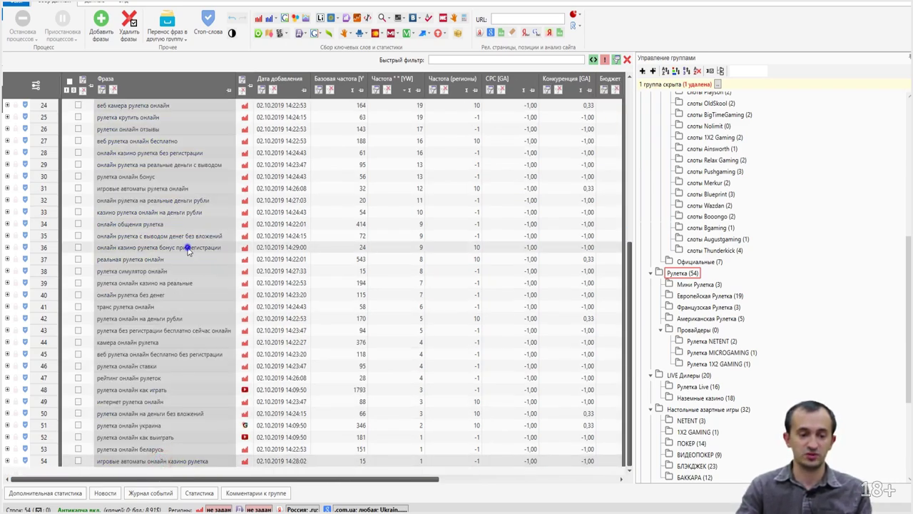
{"action": "right_click", "coordinate": [188, 250]}
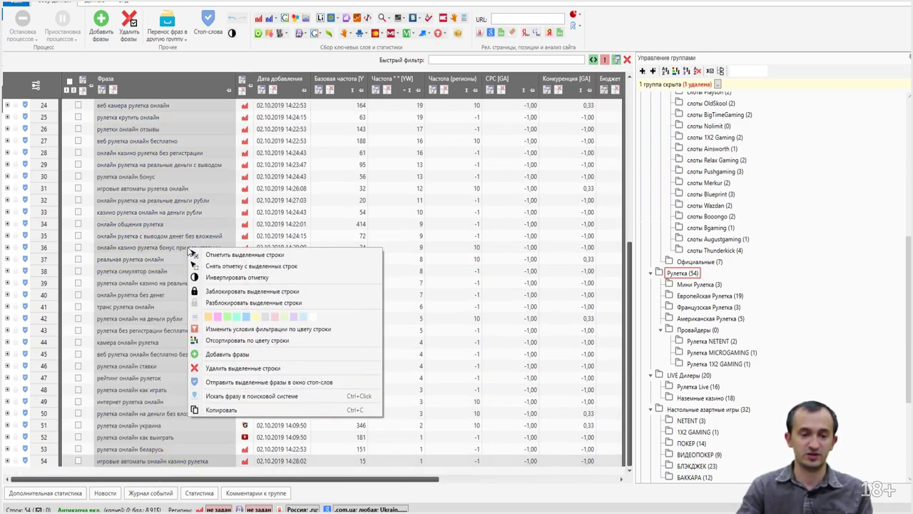
{"action": "left_click", "coordinate": [279, 383]}
{"action": "left_click", "coordinate": [563, 119]}
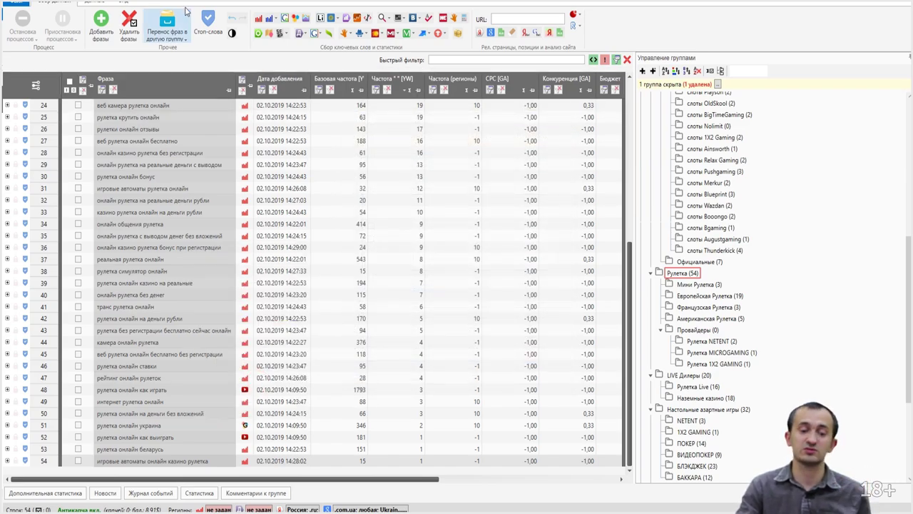
Open the stop-words window and switch from Список 1 to the list Список 3
{"action": "left_click", "coordinate": [208, 25]}
{"action": "left_click", "coordinate": [379, 72]}
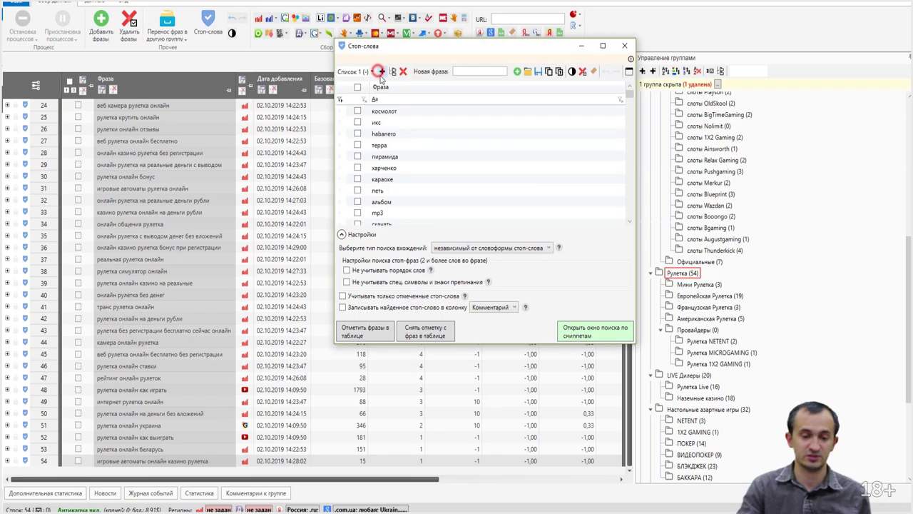
{"action": "left_click", "coordinate": [360, 72]}
{"action": "left_click", "coordinate": [353, 106]}
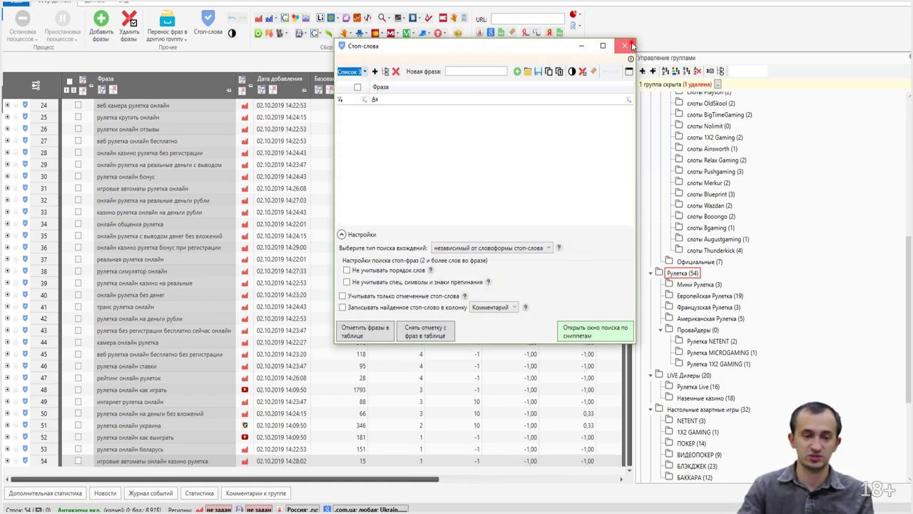
Send the selected Рулетка phrases to the stop-words list Список 3, split into separate words with every word ticked
{"action": "left_click", "coordinate": [625, 45]}
{"action": "right_click", "coordinate": [127, 171]}
{"action": "left_click", "coordinate": [195, 305]}
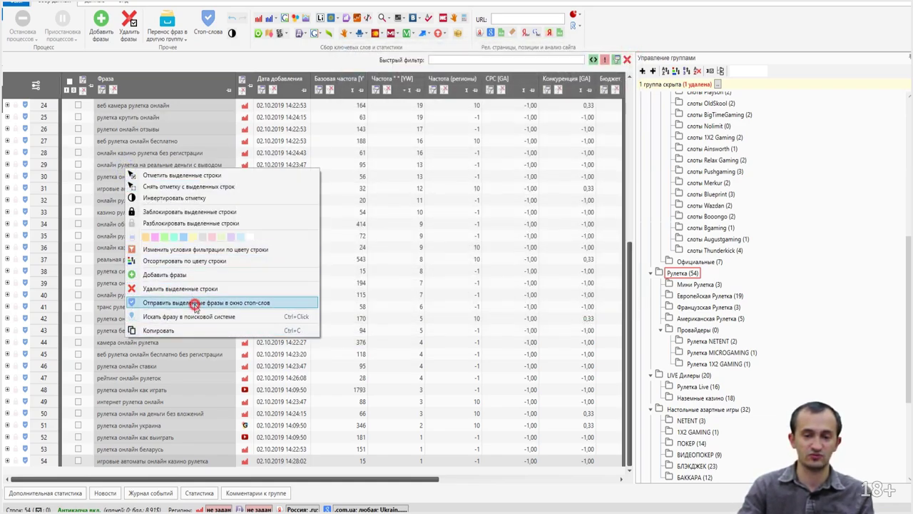
{"action": "left_click", "coordinate": [404, 315]}
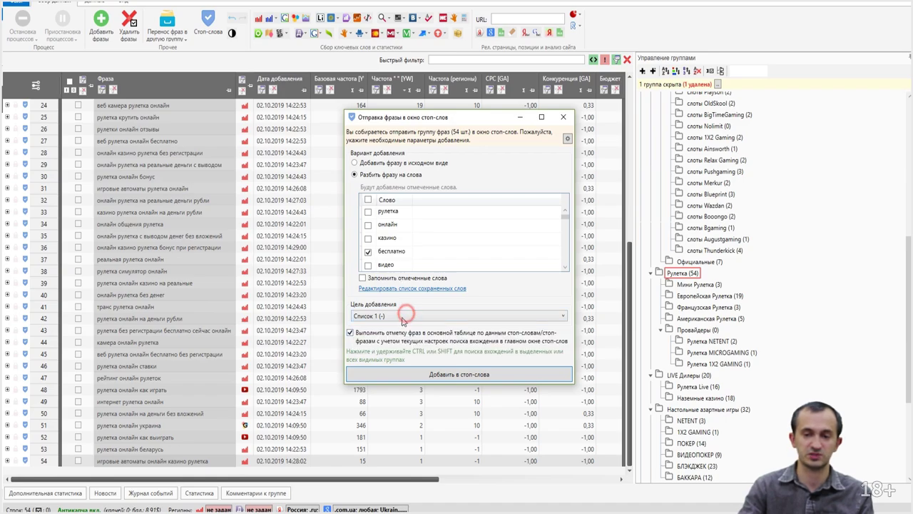
{"action": "left_click", "coordinate": [399, 348]}
{"action": "left_click", "coordinate": [370, 199]}
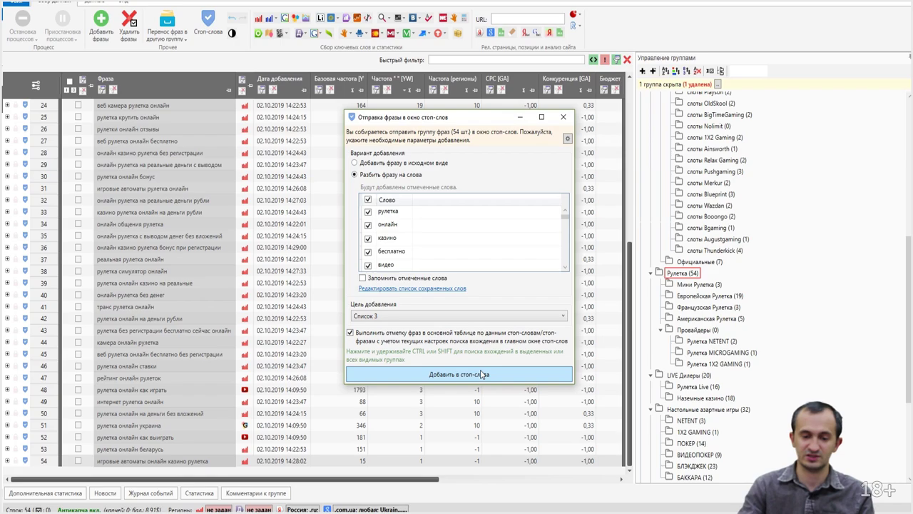
{"action": "left_click", "coordinate": [398, 178]}
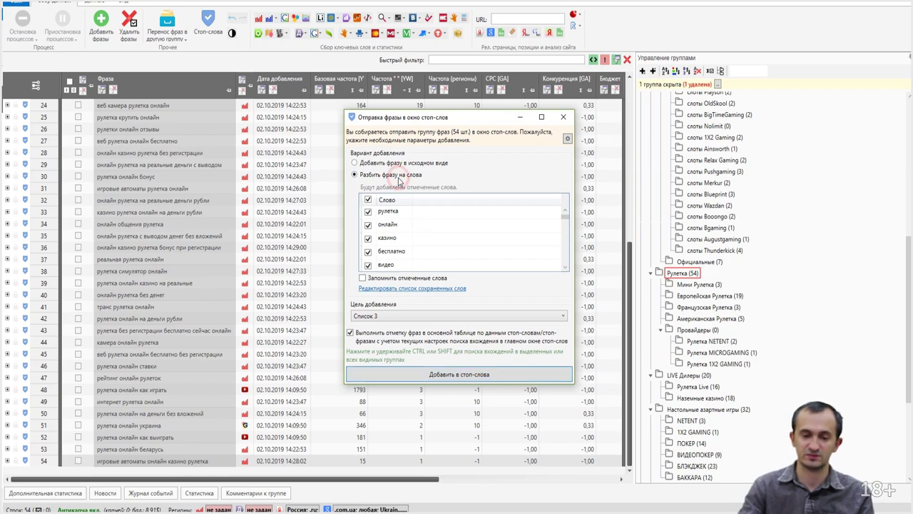
{"action": "left_click", "coordinate": [459, 376]}
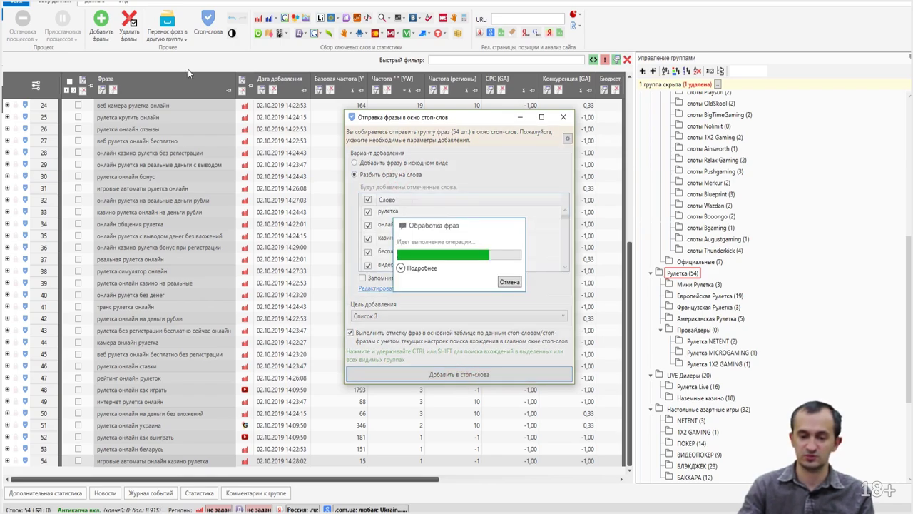
Copy the words of Список 3 as comma-separated text and paste them into cell G7 of a new Excel sheet
{"action": "left_click", "coordinate": [72, 95]}
{"action": "left_click", "coordinate": [208, 25]}
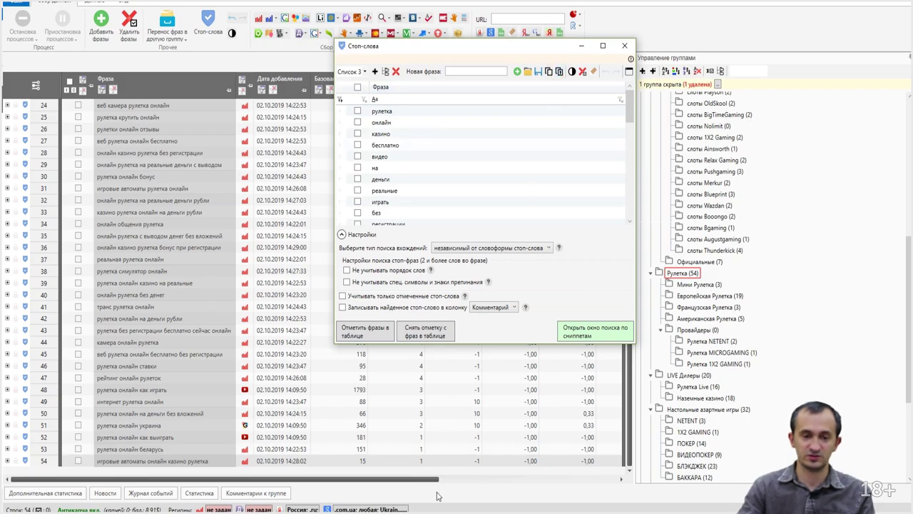
{"action": "key", "text": "alt+Tab"}
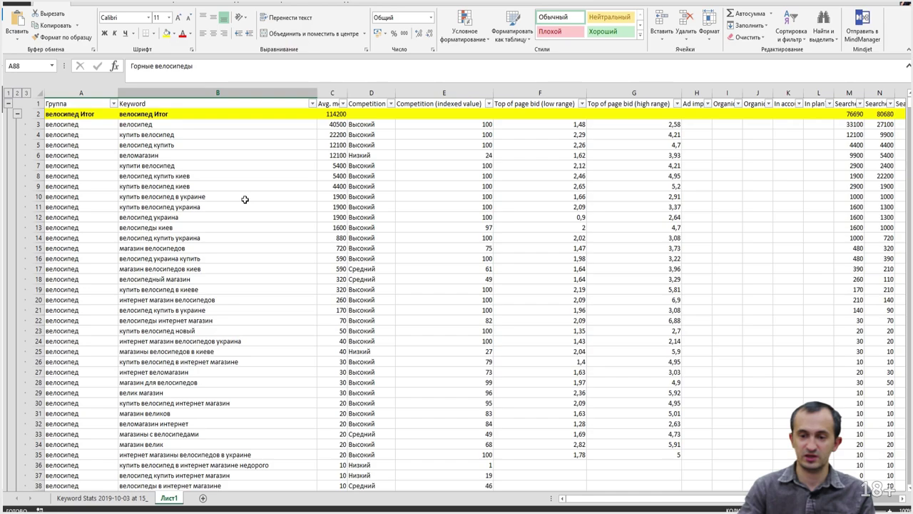
{"action": "left_click", "coordinate": [202, 497]}
{"action": "left_click", "coordinate": [211, 169]}
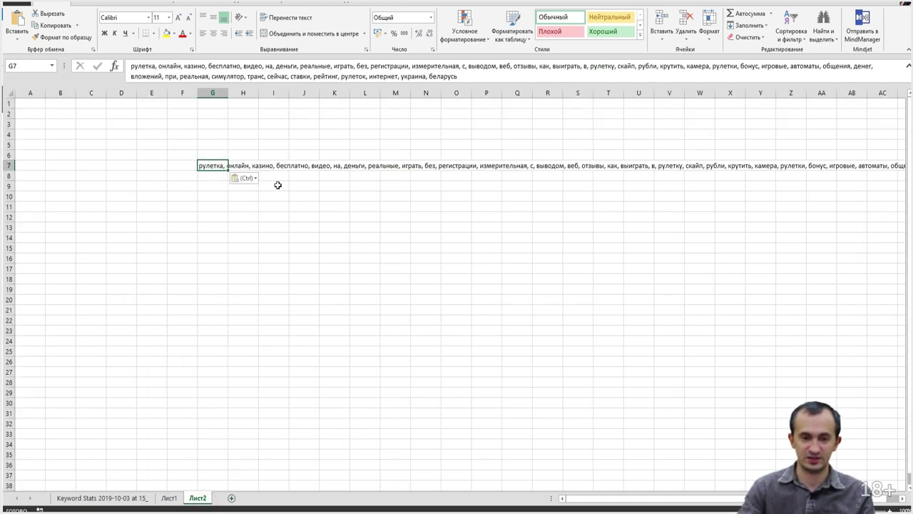
Copy the words of Список 3 as a column, paste them from cell F8 down, and fit column F's width to the words
{"action": "right_click", "coordinate": [164, 176]}
{"action": "left_click", "coordinate": [393, 222]}
{"action": "left_click", "coordinate": [547, 71]}
{"action": "left_click", "coordinate": [190, 178]}
{"action": "key", "text": "ctrl+v"}
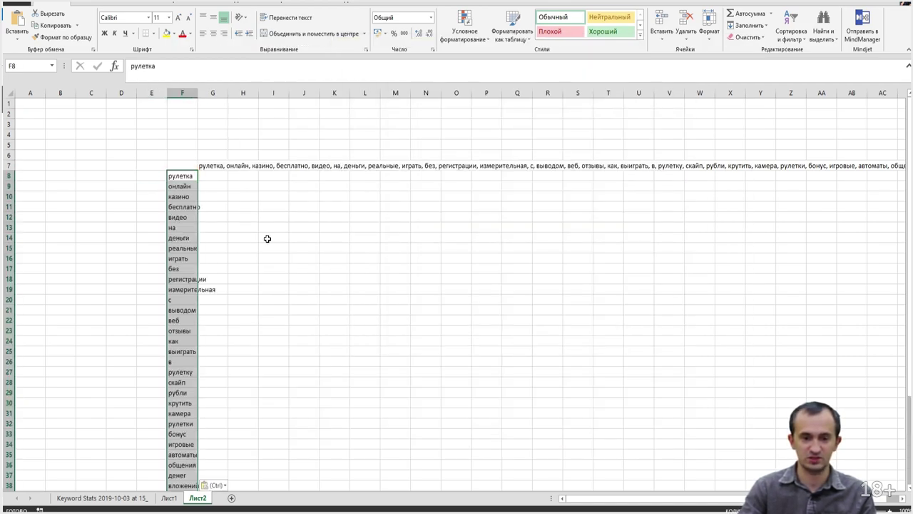
{"action": "double_click", "coordinate": [198, 93]}
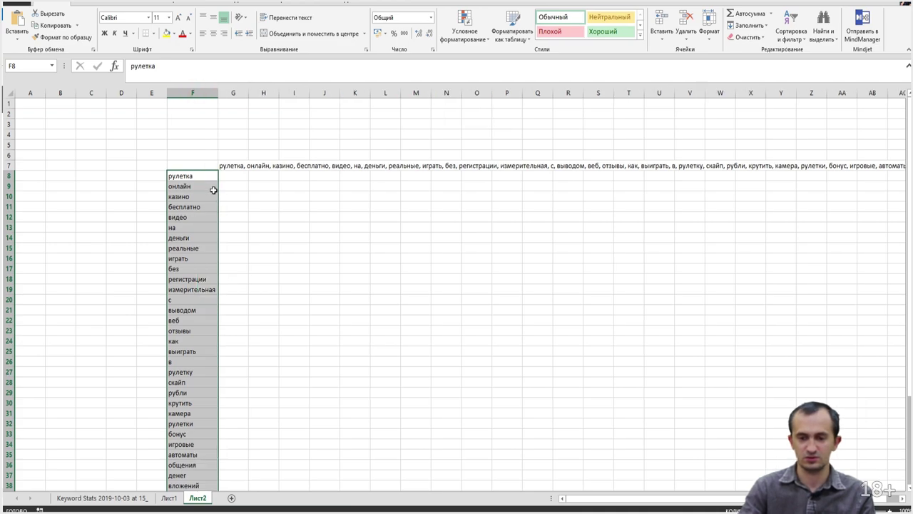
Delete the prepositions на, с, в and при from the word list in column F
{"action": "left_click", "coordinate": [181, 228]}
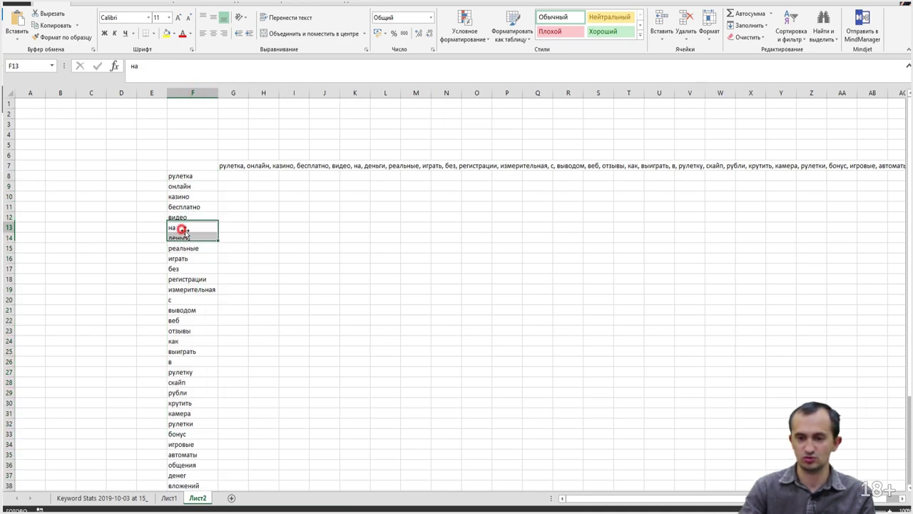
{"action": "key", "text": "Delete"}
{"action": "left_click", "coordinate": [171, 300]}
{"action": "key", "text": "Delete"}
{"action": "left_click", "coordinate": [184, 362]}
{"action": "key", "text": "Delete"}
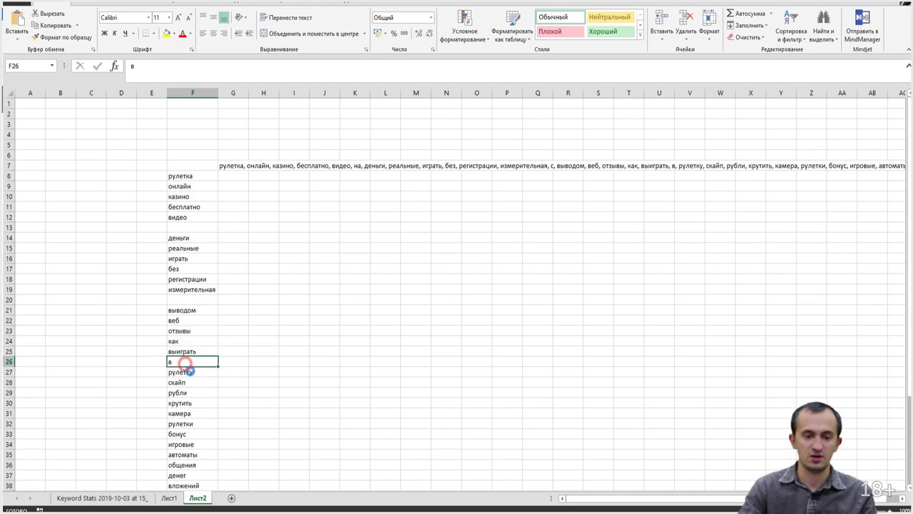
{"action": "left_click", "coordinate": [184, 342]}
{"action": "scroll", "coordinate": [242, 375], "scroll_direction": "down", "scroll_amount": 5}
{"action": "left_click", "coordinate": [191, 342]}
{"action": "key", "text": "Delete"}
Review the remaining words in column F, from рулетка down to беларусь
{"action": "left_click_drag", "start_coordinate": [205, 447], "coordinate": [191, 177]}
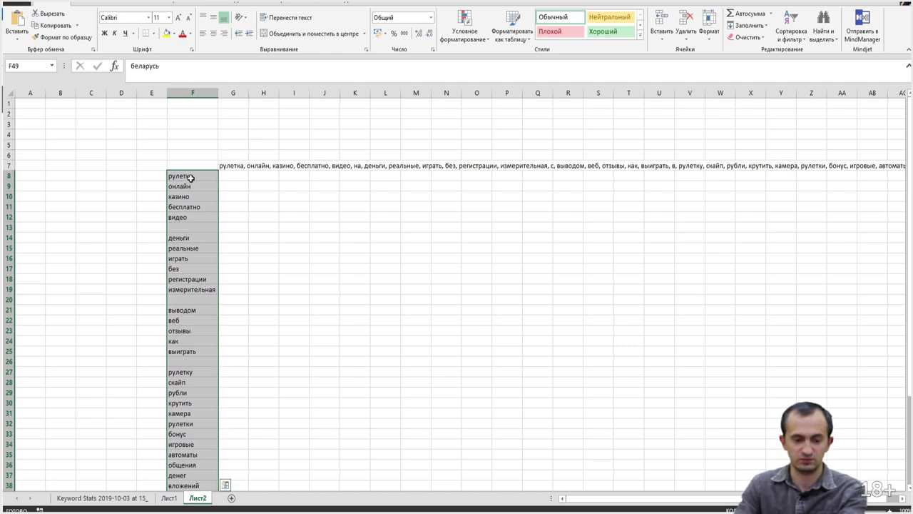
{"action": "left_click_drag", "start_coordinate": [191, 178], "coordinate": [206, 481]}
{"action": "key", "text": "super+Tab"}
{"action": "key", "text": "alt+Tab"}
{"action": "left_click_drag", "start_coordinate": [184, 177], "coordinate": [204, 212]}
{"action": "left_click", "coordinate": [205, 199]}
{"action": "left_click", "coordinate": [205, 208]}
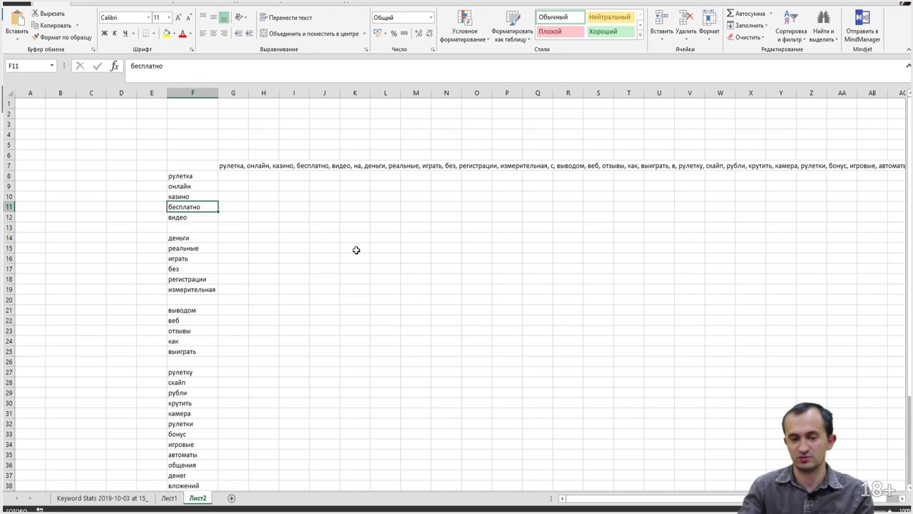
{"action": "left_click", "coordinate": [193, 289]}
{"action": "left_click", "coordinate": [191, 277]}
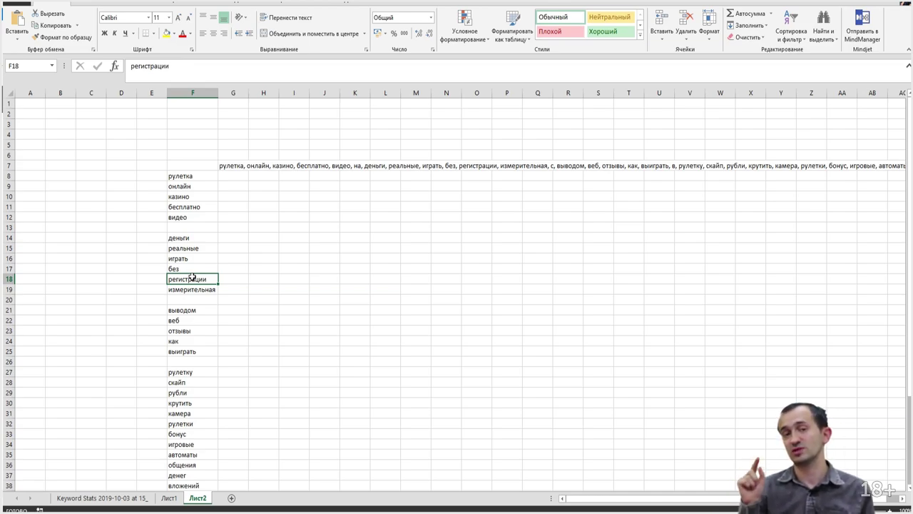
{"action": "left_click_drag", "start_coordinate": [202, 169], "coordinate": [210, 383]}
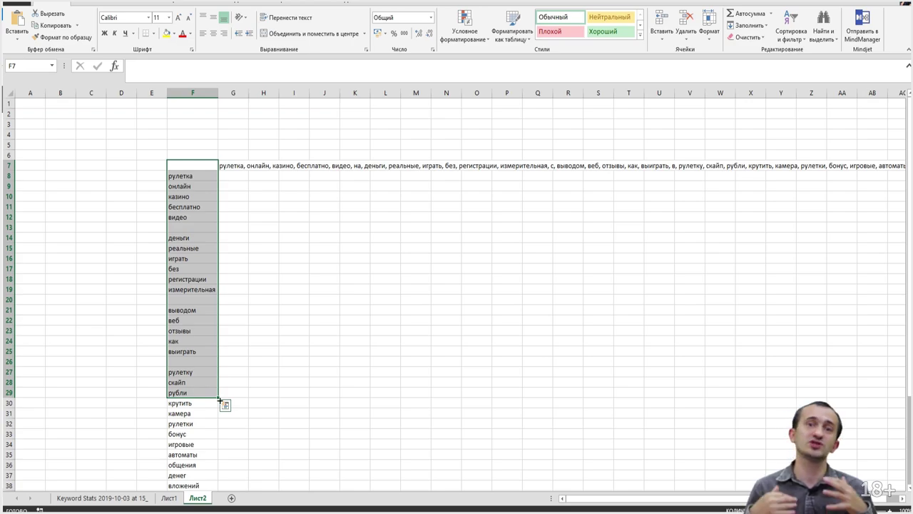
Switch to the browser, open the Google Sheets file казино СЯ and look through the group structure on its #Карта выгрузки sheet
{"action": "left_click", "coordinate": [337, 509]}
{"action": "left_click", "coordinate": [281, 473]}
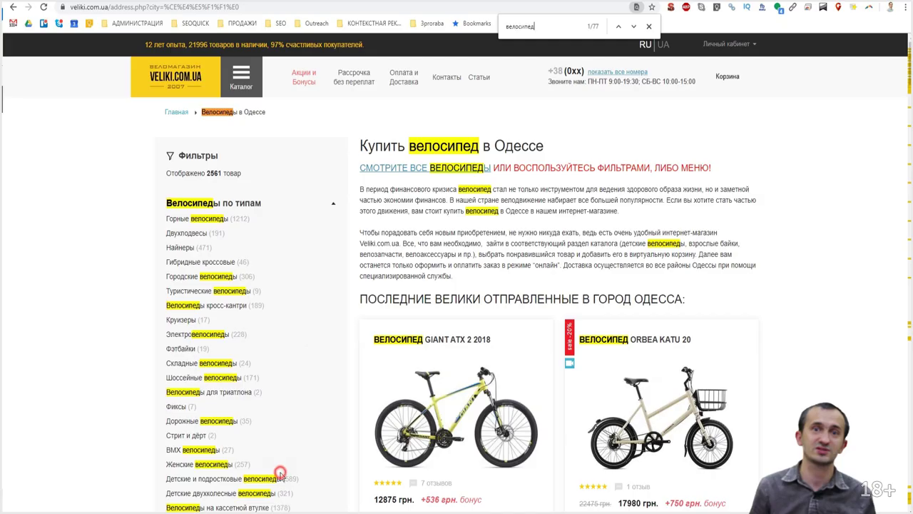
{"action": "left_click", "coordinate": [45, 3]}
{"action": "double_click", "coordinate": [193, 143]}
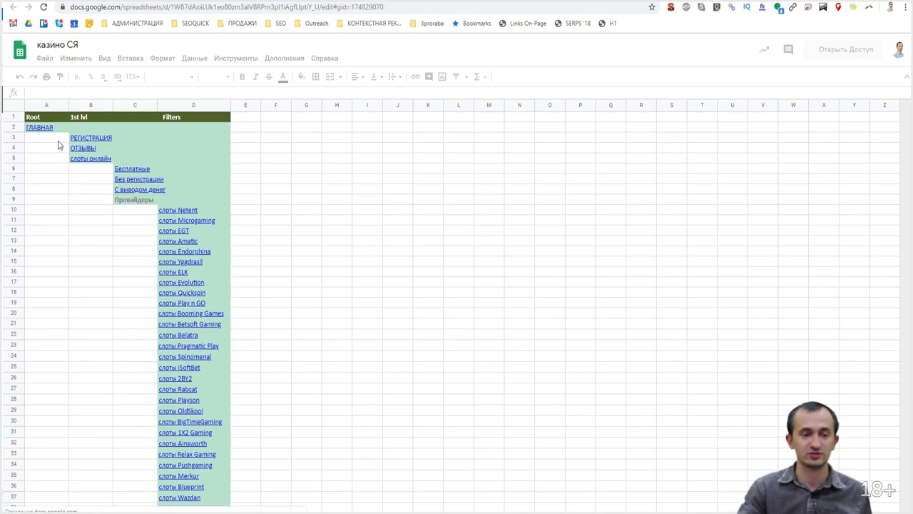
{"action": "scroll", "coordinate": [83, 247], "scroll_direction": "down", "scroll_amount": 4}
{"action": "scroll", "coordinate": [84, 250], "scroll_direction": "down", "scroll_amount": 4}
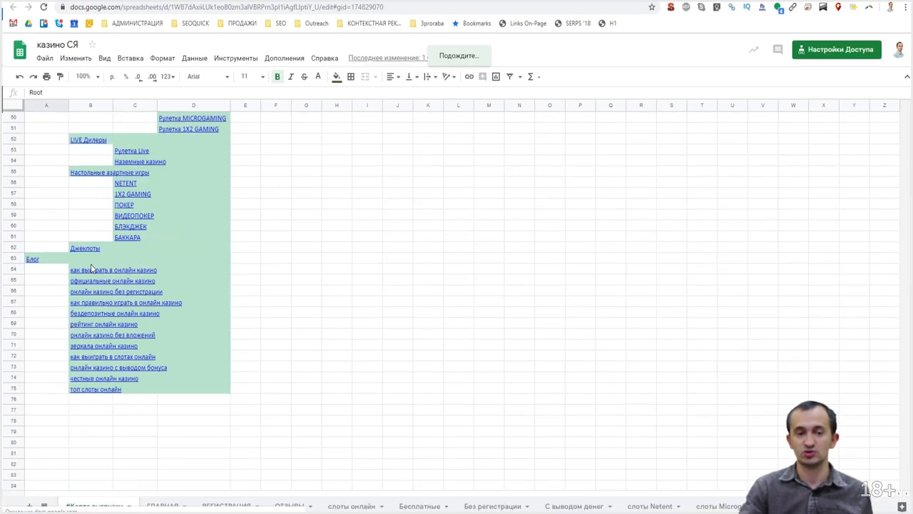
{"action": "scroll", "coordinate": [84, 295], "scroll_direction": "up", "scroll_amount": 9}
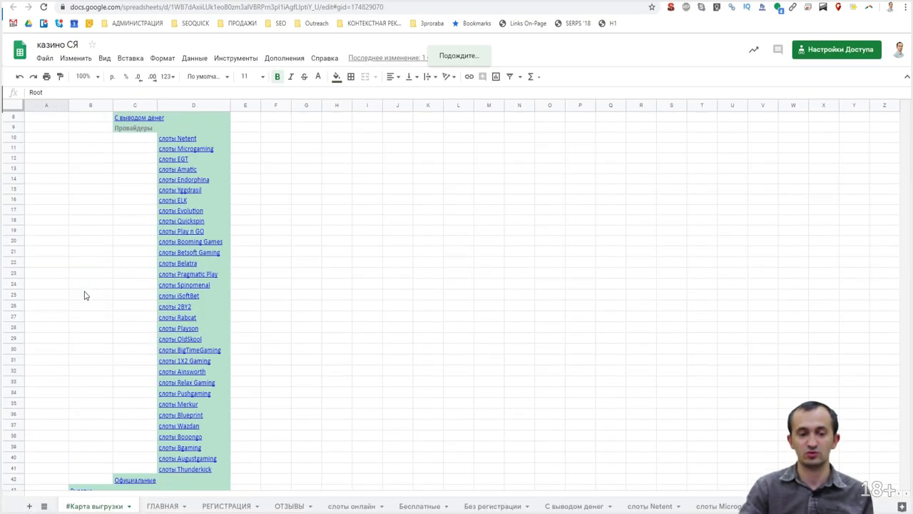
{"action": "scroll", "coordinate": [113, 322], "scroll_direction": "down", "scroll_amount": 2}
{"action": "scroll", "coordinate": [109, 318], "scroll_direction": "up", "scroll_amount": 3}
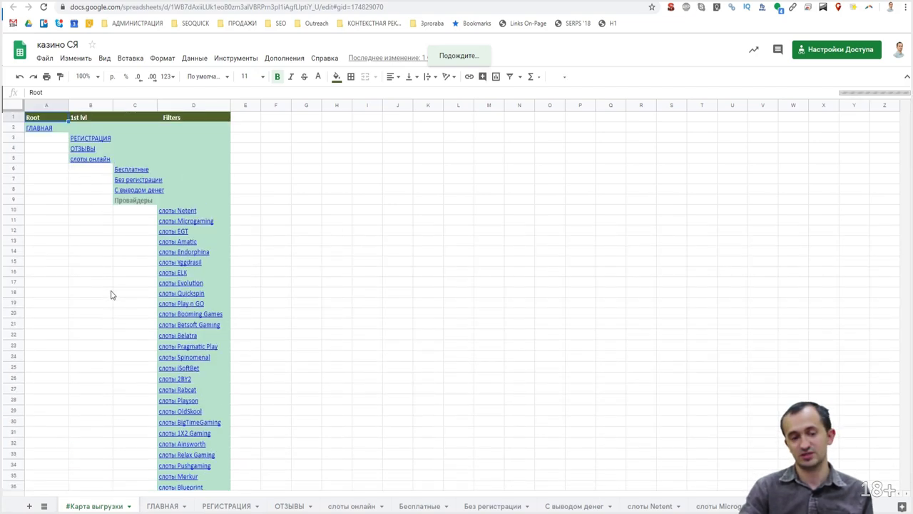
Follow the РЕГИСТРАЦИЯ link to view its phrases and statistics, and return to the #Карта выгрузки sheet
{"action": "left_click", "coordinate": [79, 139]}
{"action": "left_click", "coordinate": [99, 125]}
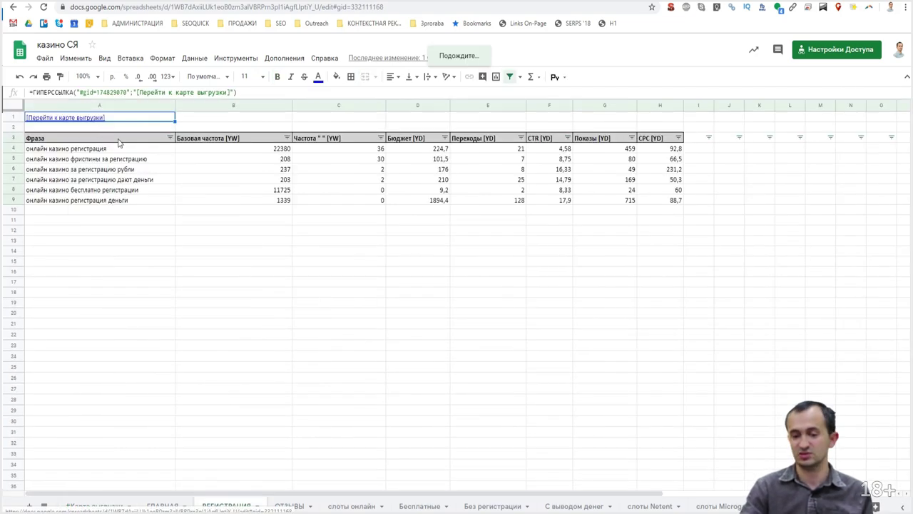
{"action": "left_click_drag", "start_coordinate": [126, 149], "coordinate": [444, 191]}
{"action": "key", "text": "ctrl+c"}
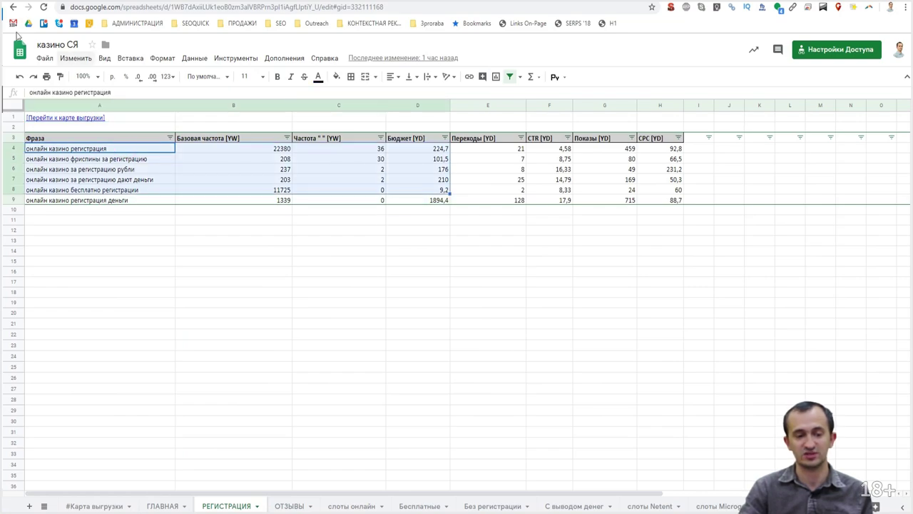
{"action": "key", "text": "alt+Left"}
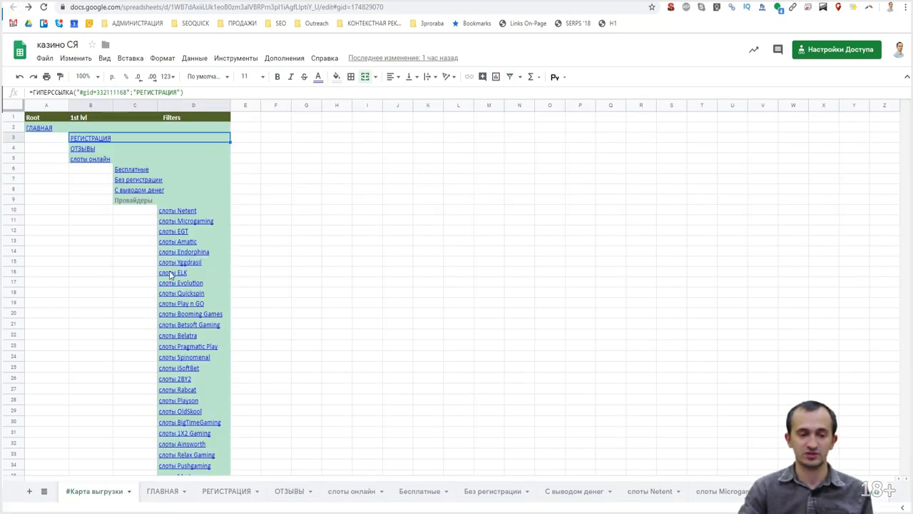
Follow the Рулетка link on the map sheet and look through that group's phrases
{"action": "scroll", "coordinate": [179, 283], "scroll_direction": "down", "scroll_amount": 9}
{"action": "left_click", "coordinate": [93, 281]}
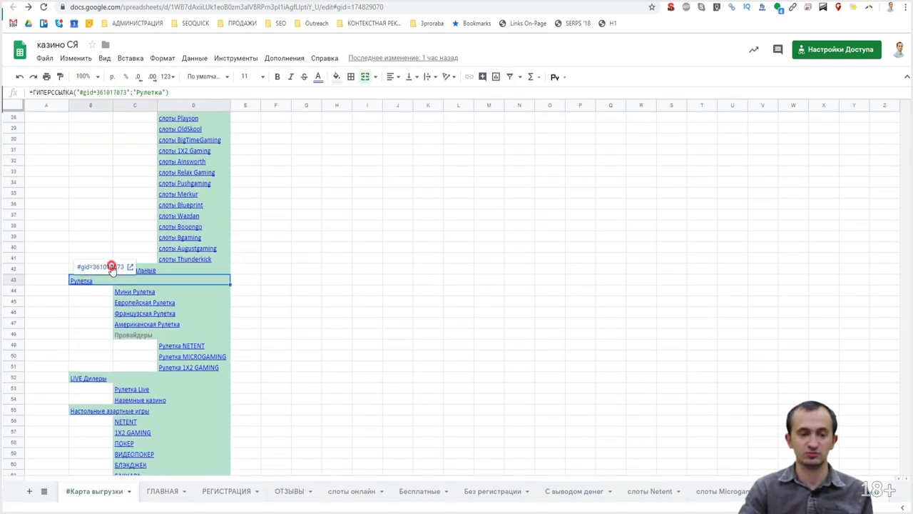
{"action": "left_click", "coordinate": [101, 266]}
{"action": "scroll", "coordinate": [381, 271], "scroll_direction": "down", "scroll_amount": 3}
{"action": "scroll", "coordinate": [367, 298], "scroll_direction": "up", "scroll_amount": 3}
Highlight the Рулетка phrases in the Фраза column and the values in the Переходы [YD] column
{"action": "left_click", "coordinate": [114, 150]}
{"action": "left_click_drag", "start_coordinate": [114, 149], "coordinate": [146, 438]}
{"action": "scroll", "coordinate": [235, 371], "scroll_direction": "up", "scroll_amount": 10}
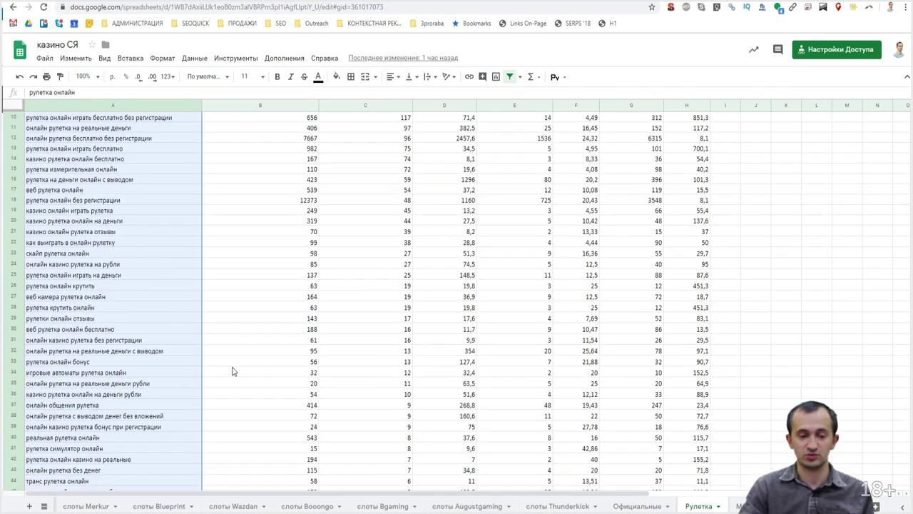
{"action": "left_click_drag", "start_coordinate": [534, 149], "coordinate": [513, 492]}
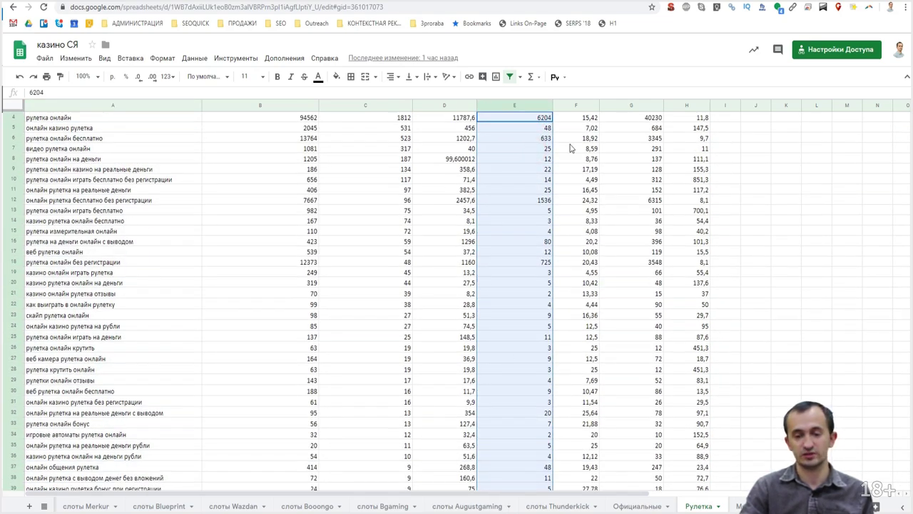
{"action": "scroll", "coordinate": [574, 129], "scroll_direction": "up", "scroll_amount": 2}
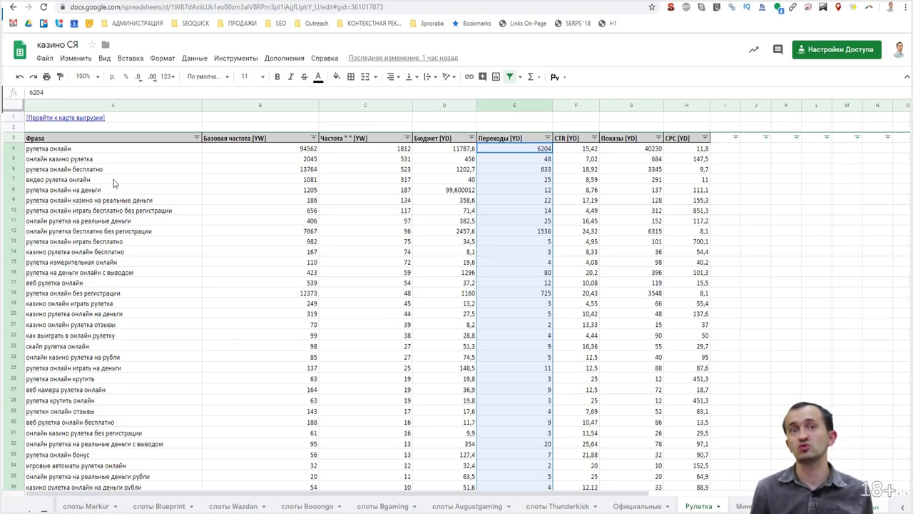
Return to the #Карта выгрузки sheet and highlight the provider groups from слоты Microgaming to слоты iSoftBet
{"action": "left_click", "coordinate": [44, 119]}
{"action": "left_click", "coordinate": [57, 129]}
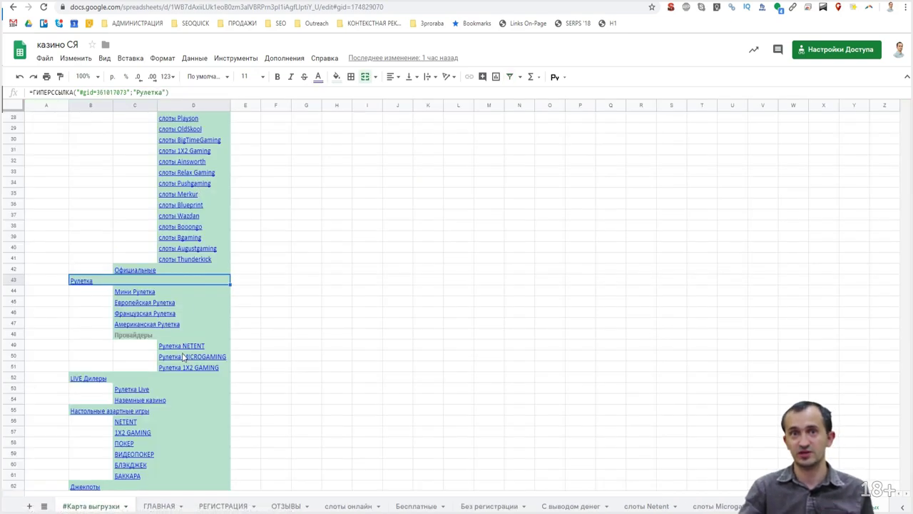
{"action": "left_click_drag", "start_coordinate": [111, 138], "coordinate": [208, 347]}
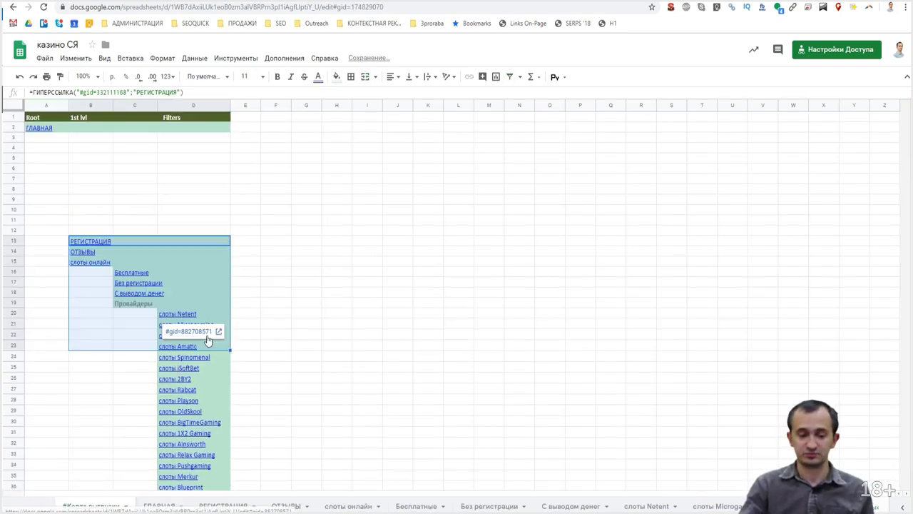
{"action": "key", "text": "ctrl+z"}
{"action": "left_click", "coordinate": [323, 272]}
{"action": "left_click_drag", "start_coordinate": [197, 217], "coordinate": [204, 367]}
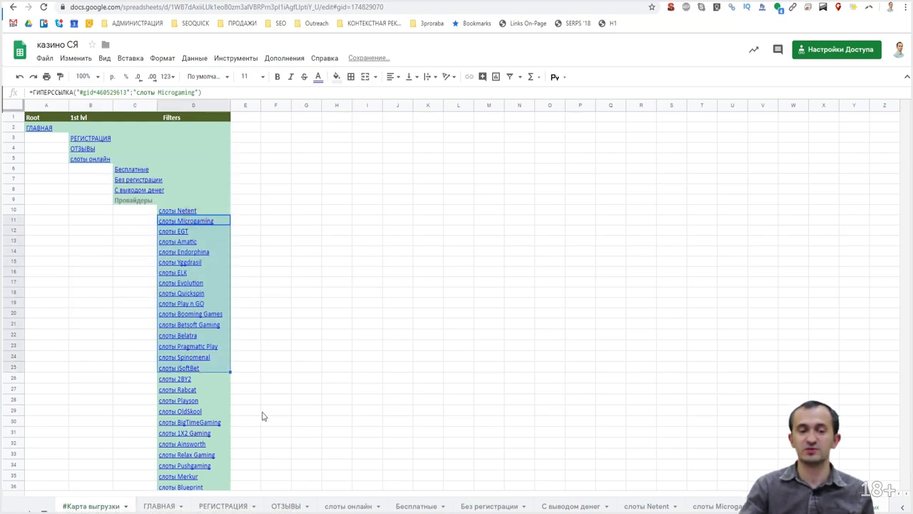